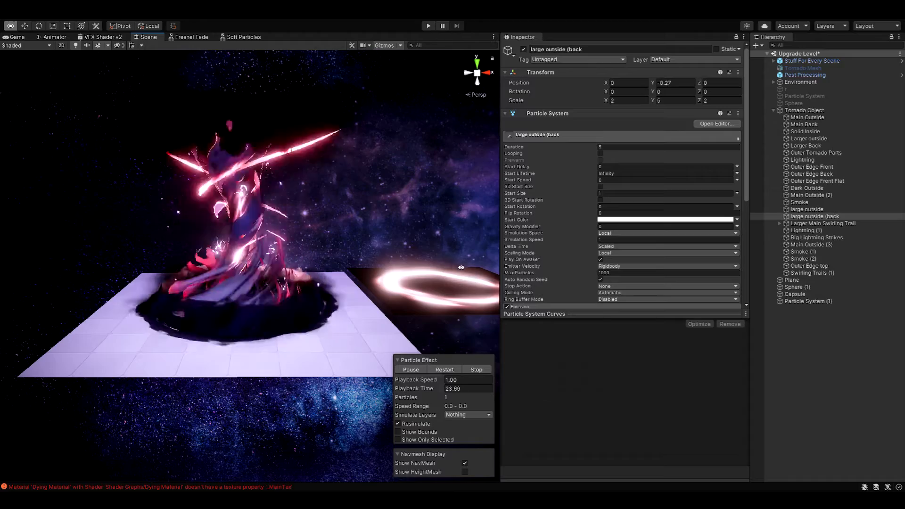
Select the Plane beside the tornado and bring its VFX Shader v2 material properties into view.
{"action": "left_click_drag", "start_coordinate": [460, 266], "coordinate": [203, 206]}
{"action": "left_click_drag", "start_coordinate": [372, 212], "coordinate": [388, 276], "text": "alt"}
{"action": "scroll", "coordinate": [387, 296], "scroll_direction": "up", "scroll_amount": 2}
{"action": "left_click", "coordinate": [796, 280]}
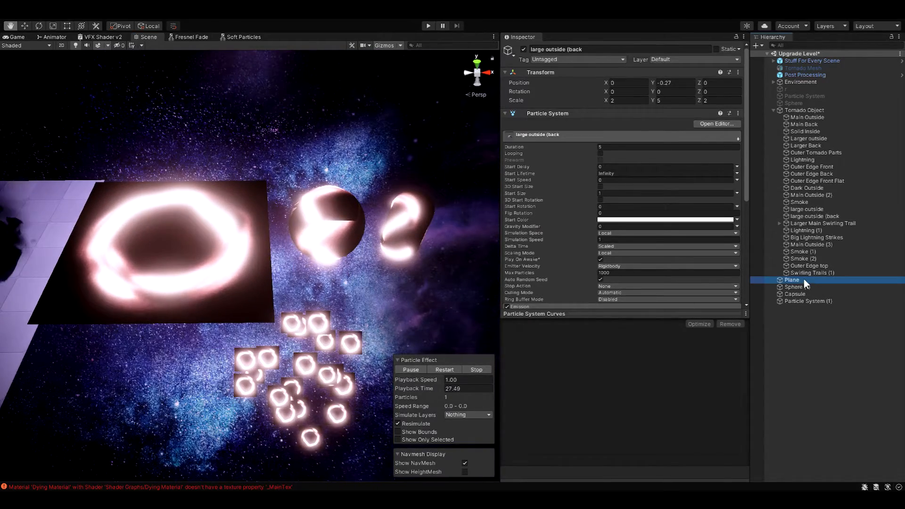
{"action": "scroll", "coordinate": [542, 320], "scroll_direction": "down", "scroll_amount": 10}
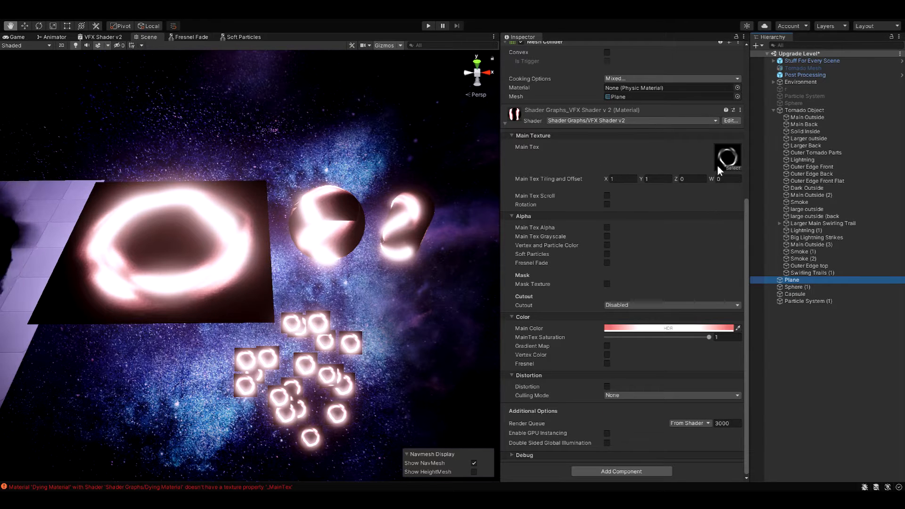
{"action": "left_click_drag", "start_coordinate": [744, 331], "coordinate": [743, 360]}
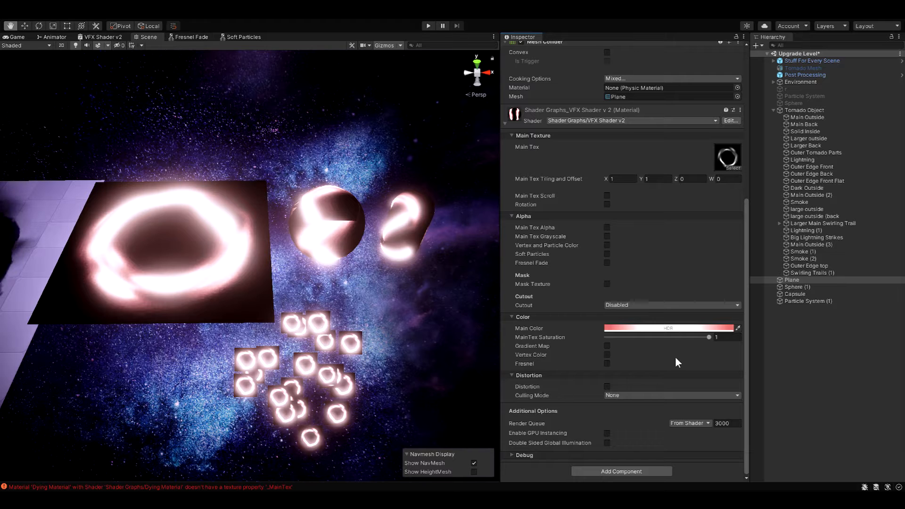
Try different Main Tex tiling and offset values, restoring tiling X to 1 and offset Z to 0.
{"action": "mouse_move", "coordinate": [606, 180]}
{"action": "left_mouse_down"}
{"action": "mouse_move", "coordinate": [597, 177]}
{"action": "mouse_move", "coordinate": [604, 177]}
{"action": "left_mouse_up"}
{"action": "type", "text": "1"}
{"action": "left_click_drag", "start_coordinate": [677, 179], "coordinate": [656, 177]}
{"action": "left_click", "coordinate": [687, 179]}
{"action": "type", "text": "0"}
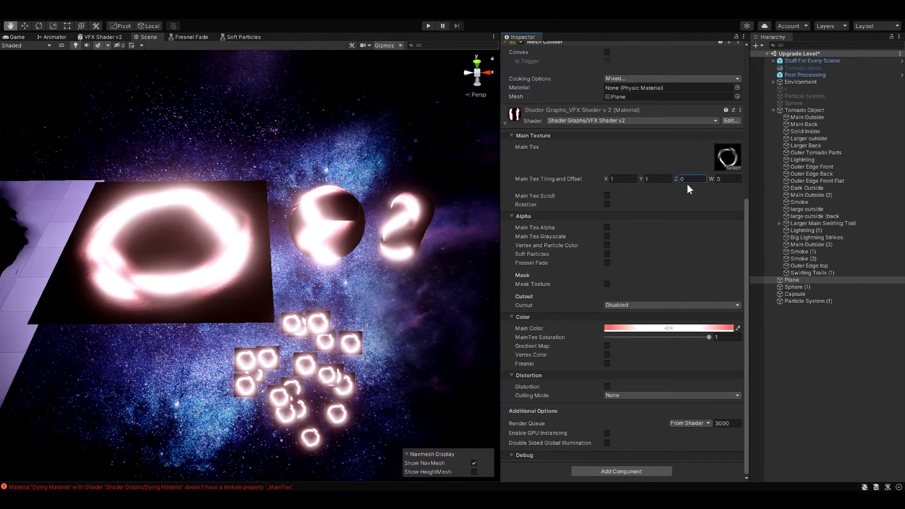
Try Main Tex Scroll at X 1, switch it to X 0 and Y 1, and disable scrolling again.
{"action": "left_click", "coordinate": [606, 196]}
{"action": "left_click", "coordinate": [613, 207]}
{"action": "type", "text": "1"}
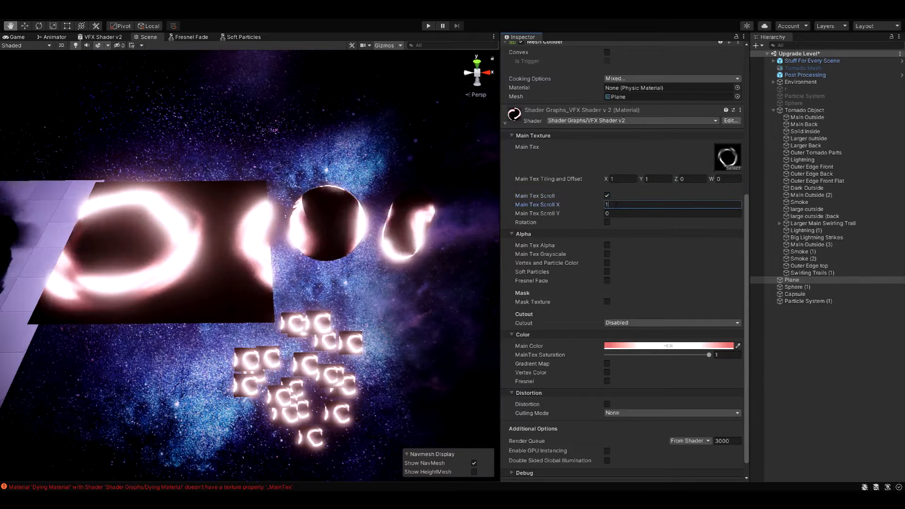
{"action": "type", "text": "0"}
{"action": "key", "text": "Tab"}
{"action": "type", "text": "1"}
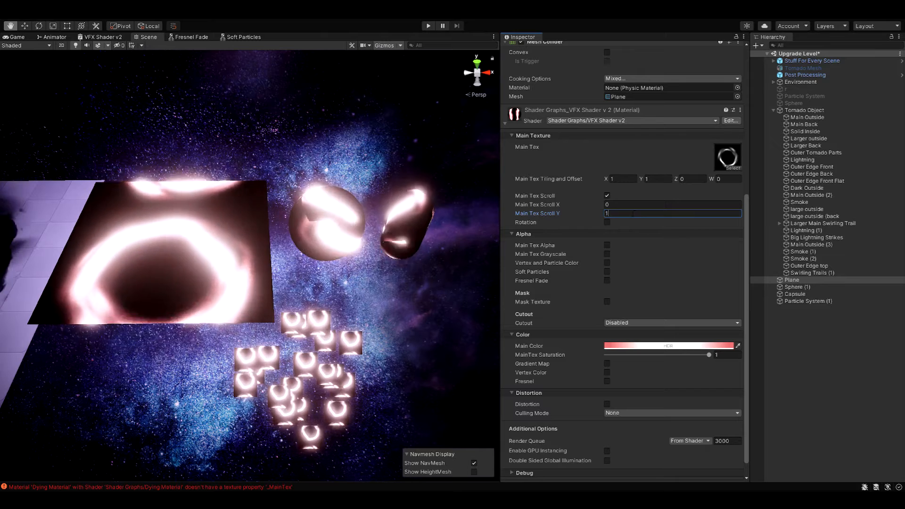
{"action": "left_click", "coordinate": [525, 213]}
{"action": "left_click", "coordinate": [607, 196]}
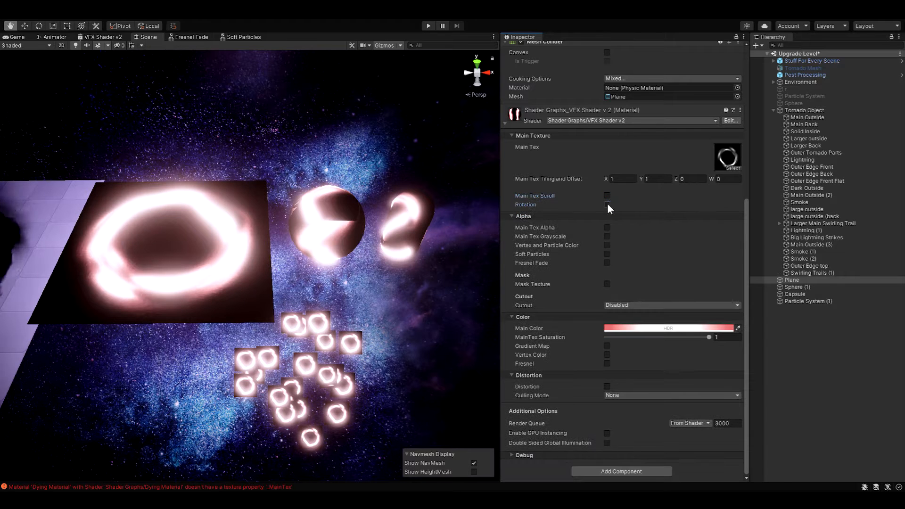
Enable Rotation, vary Main Tex Rotation through values such as 148.37 and 140.67, and reset it to 0.
{"action": "left_click", "coordinate": [606, 204]}
{"action": "left_click", "coordinate": [637, 213]}
{"action": "type", "text": "1"}
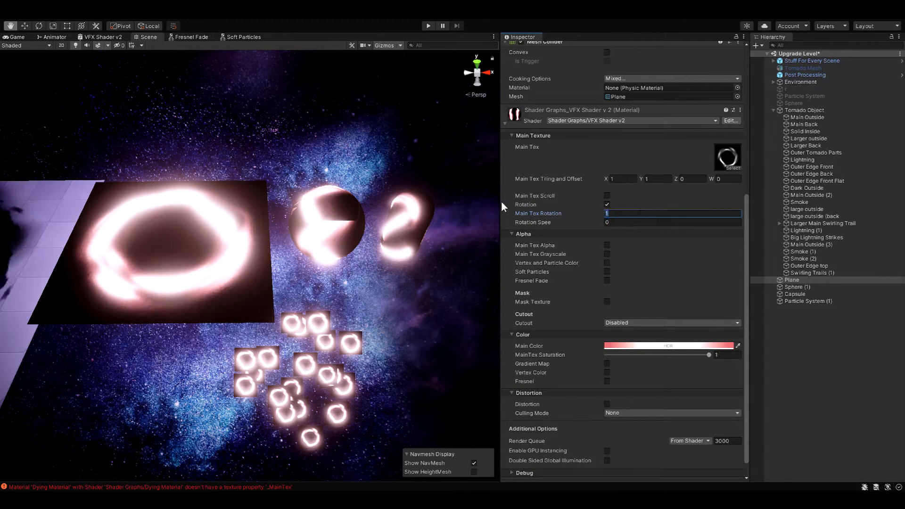
{"action": "type", "text": "48.37"}
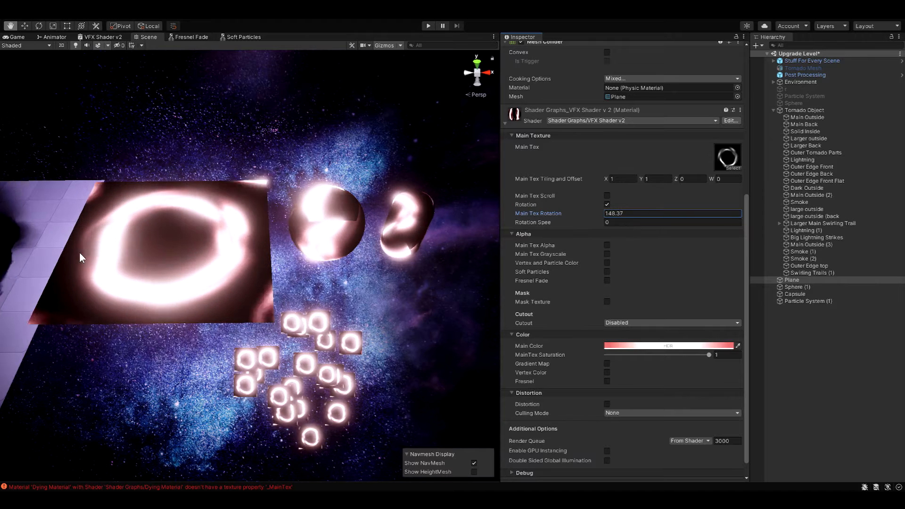
{"action": "left_click_drag", "start_coordinate": [79, 253], "coordinate": [788, 250]}
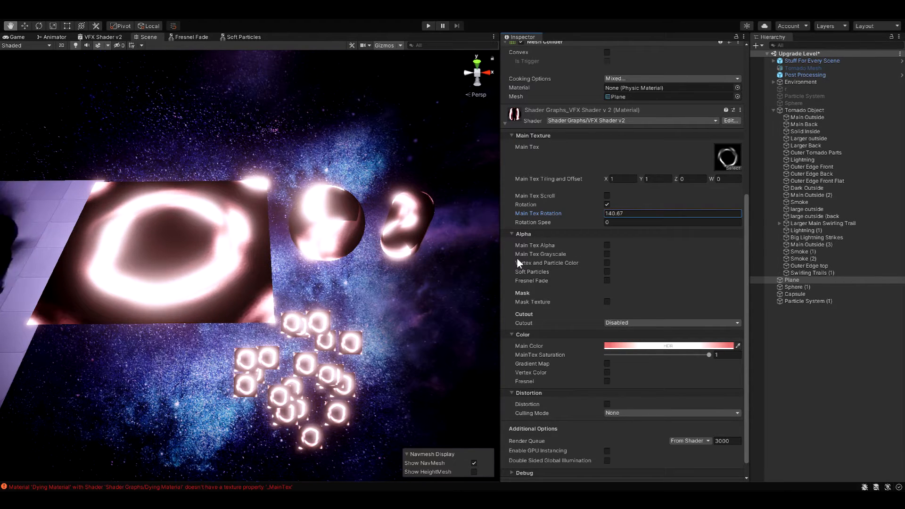
{"action": "left_click", "coordinate": [611, 213]}
{"action": "type", "text": "0"}
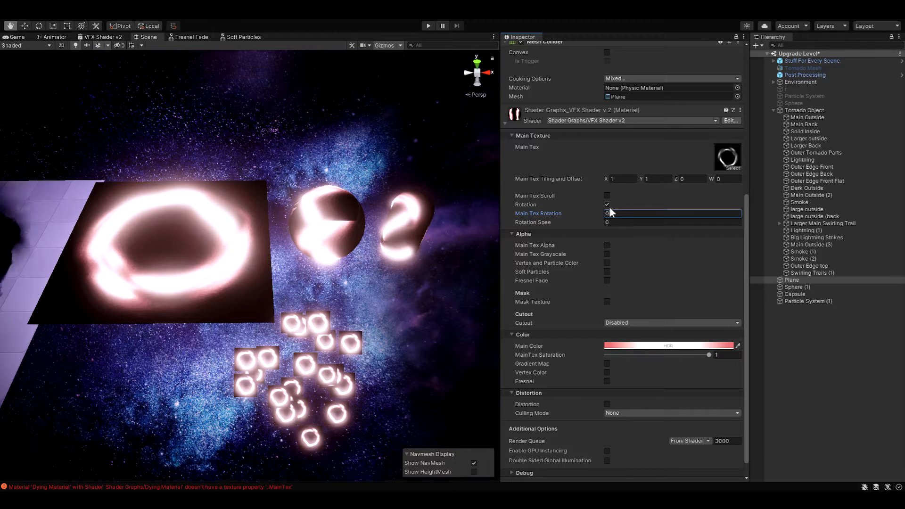
Try a texture rotation speed of 100 and turn Rotation off again.
{"action": "left_click", "coordinate": [610, 222]}
{"action": "type", "text": "1"}
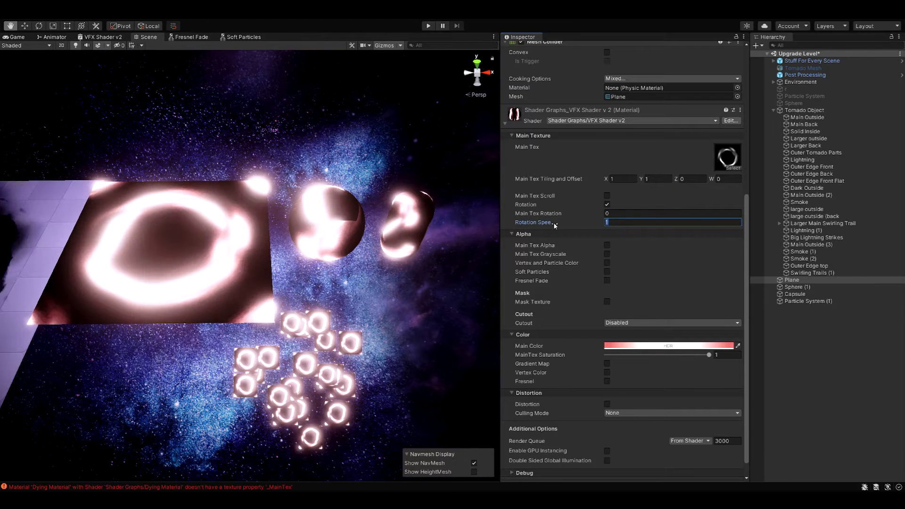
{"action": "type", "text": "00"}
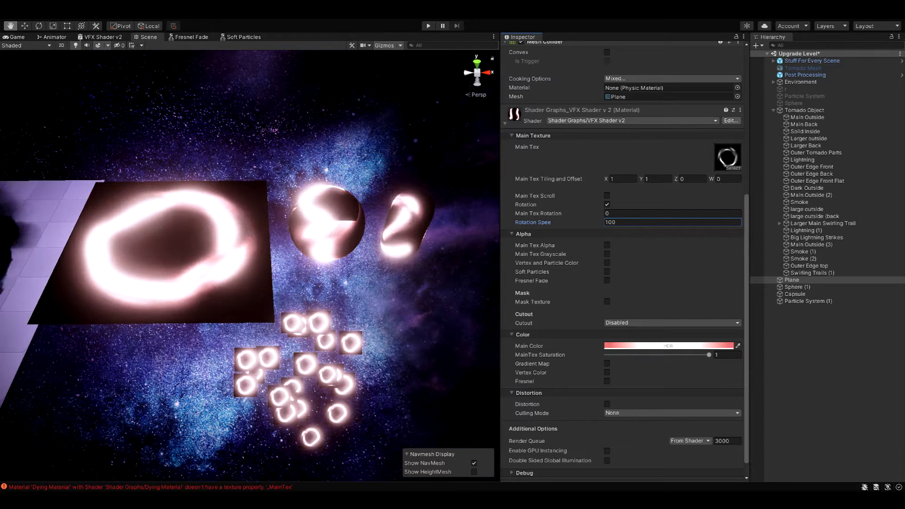
{"action": "left_click", "coordinate": [606, 204]}
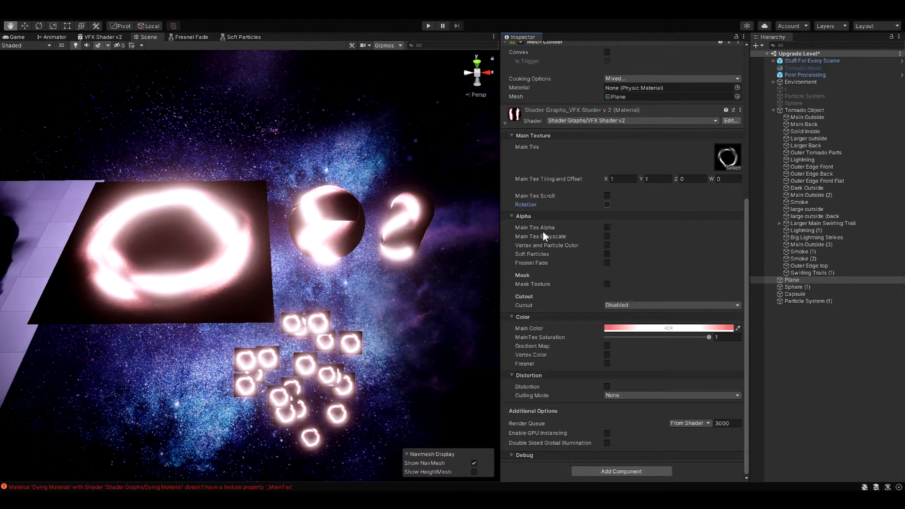
Try Main Tex Grayscale as the alpha source, turn it off, and enable Vertex and Particle Color instead.
{"action": "key", "text": "Tab"}
{"action": "key", "text": "Tab"}
{"action": "key", "text": "Tab"}
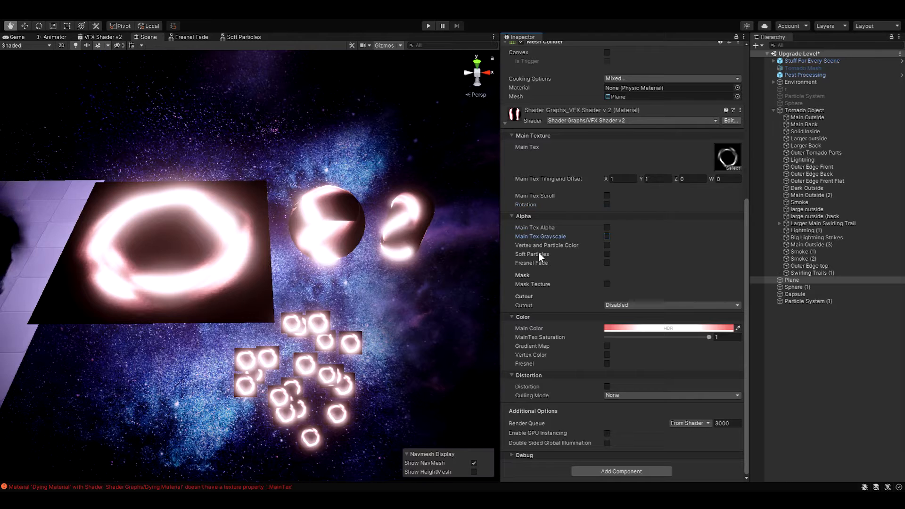
{"action": "key", "text": "Tab"}
{"action": "key", "text": "Tab"}
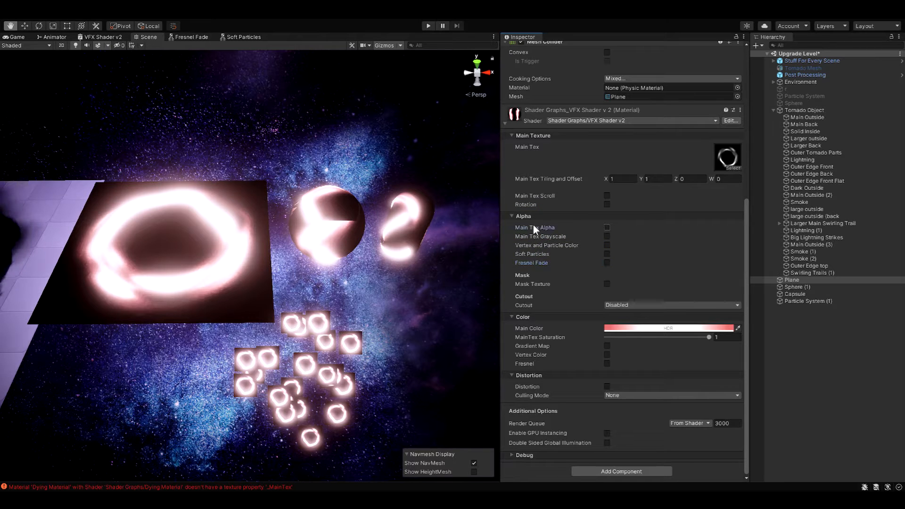
{"action": "left_click", "coordinate": [607, 237]}
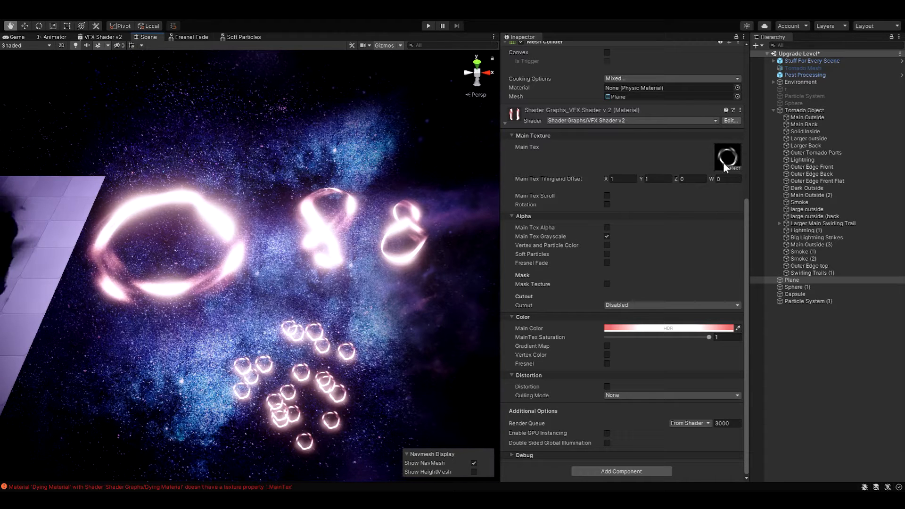
{"action": "left_click", "coordinate": [607, 236]}
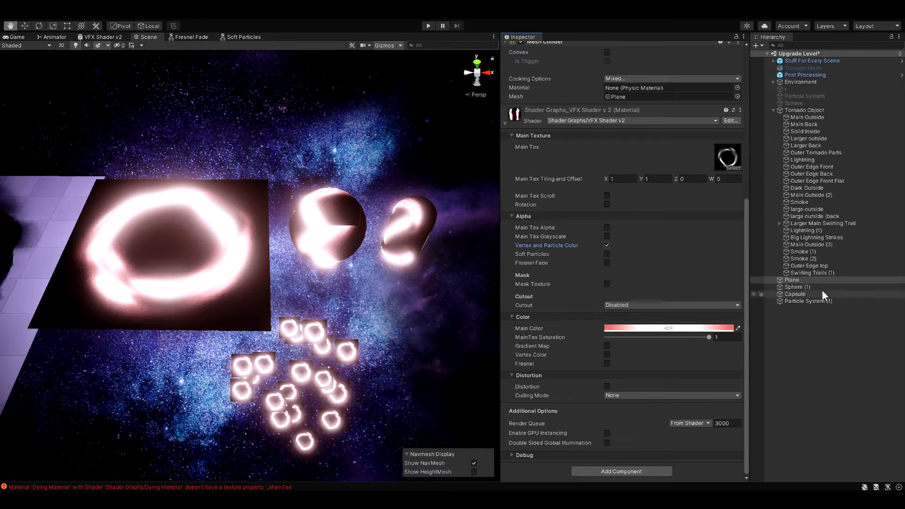
Enable Color over Lifetime on Particle System (1) and apply the white preset gradient that is transparent at both ends.
{"action": "left_click", "coordinate": [816, 301]}
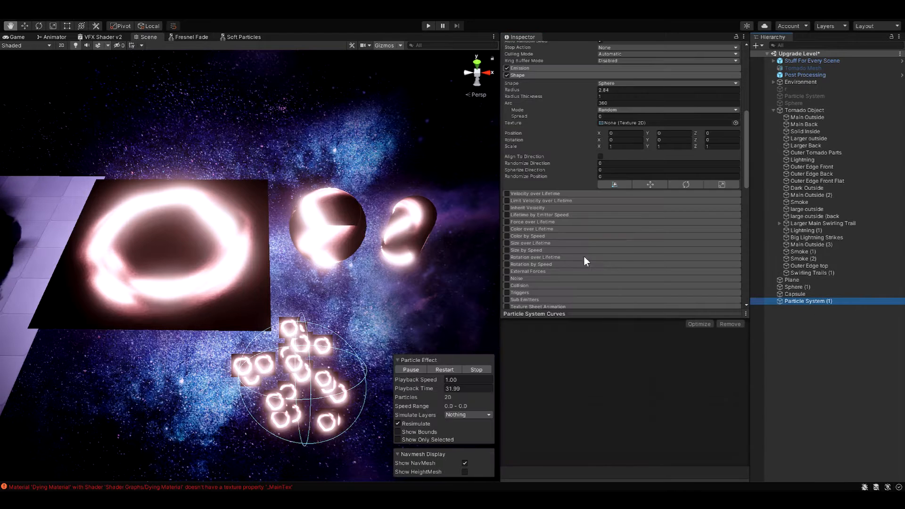
{"action": "left_click", "coordinate": [532, 229]}
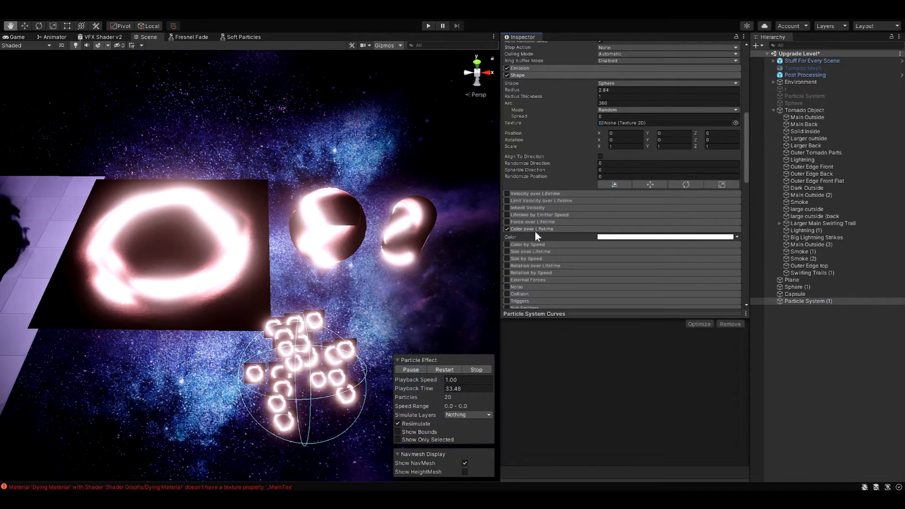
{"action": "left_click", "coordinate": [685, 236]}
{"action": "left_click", "coordinate": [615, 178]}
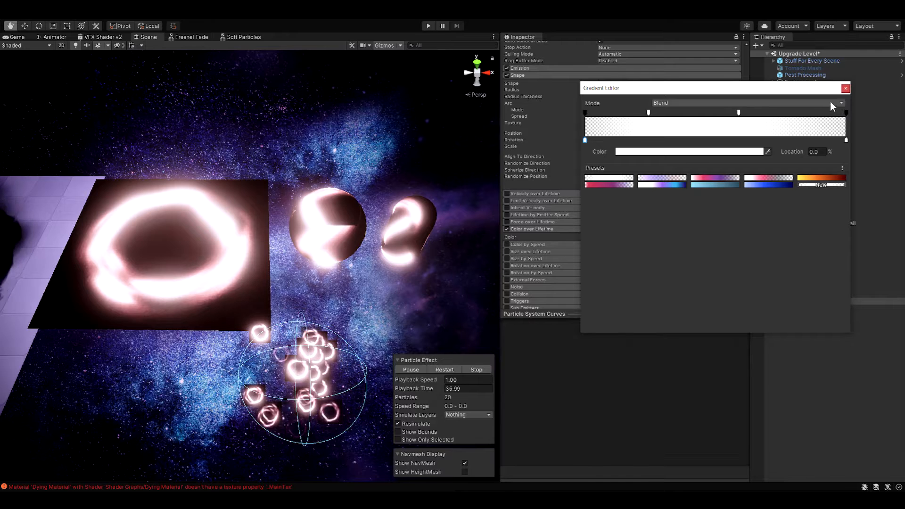
{"action": "left_click", "coordinate": [845, 89]}
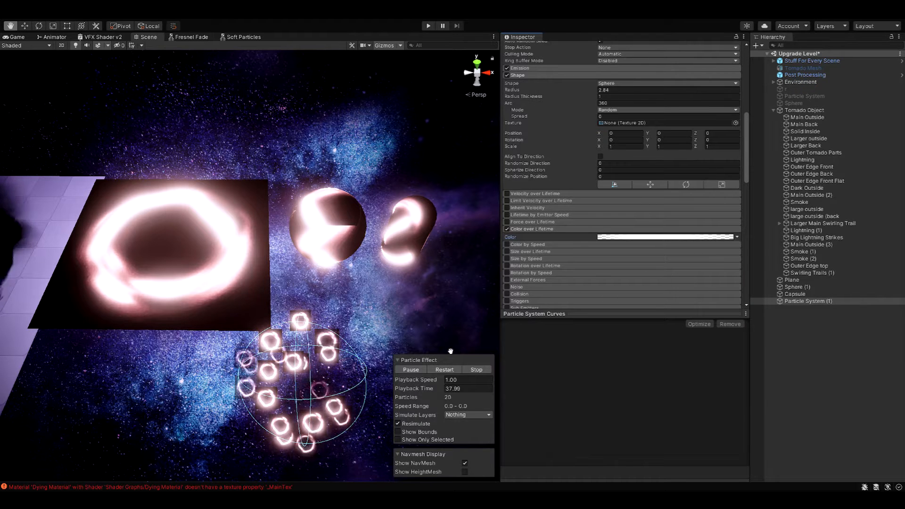
Reselect the Plane, look over the tornado effect, and disable Vertex and Particle Color on the material.
{"action": "left_click", "coordinate": [826, 280]}
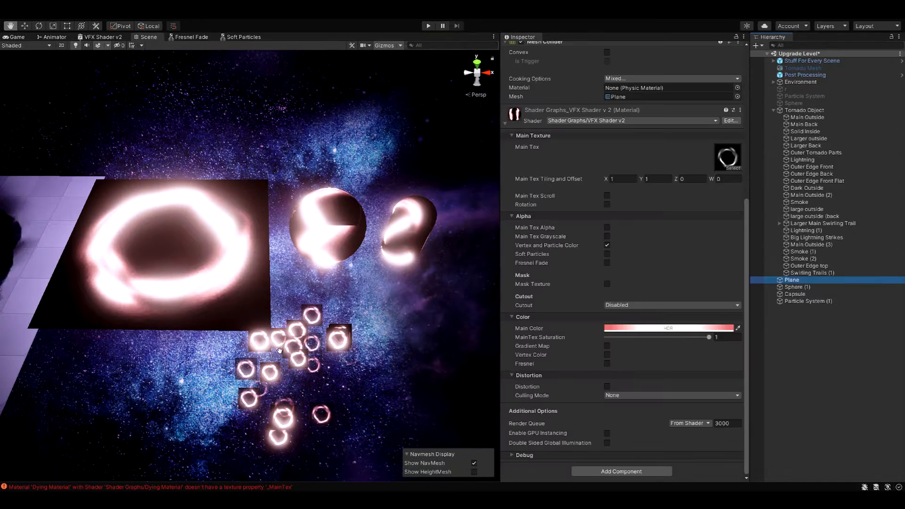
{"action": "left_click_drag", "start_coordinate": [183, 241], "coordinate": [396, 217]}
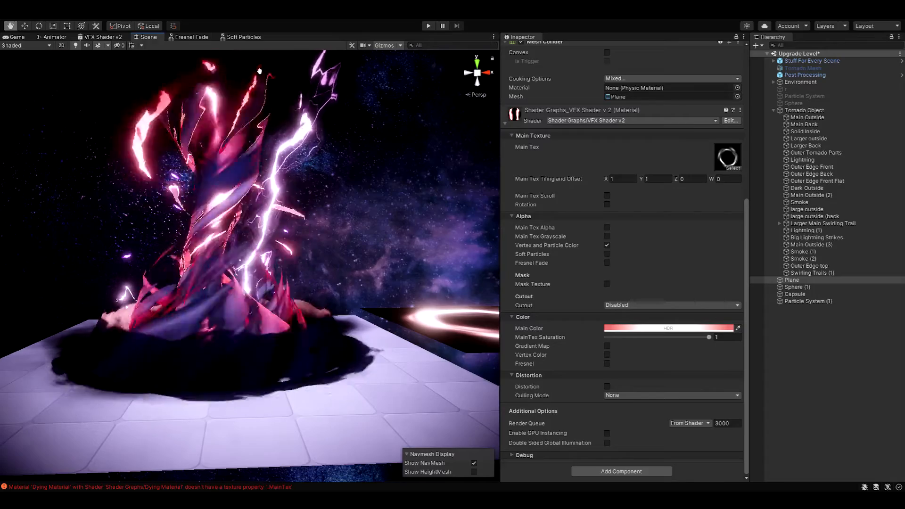
{"action": "left_click_drag", "start_coordinate": [478, 312], "coordinate": [167, 313]}
{"action": "left_click_drag", "start_coordinate": [381, 276], "coordinate": [347, 284], "text": "alt"}
{"action": "left_click", "coordinate": [606, 245]}
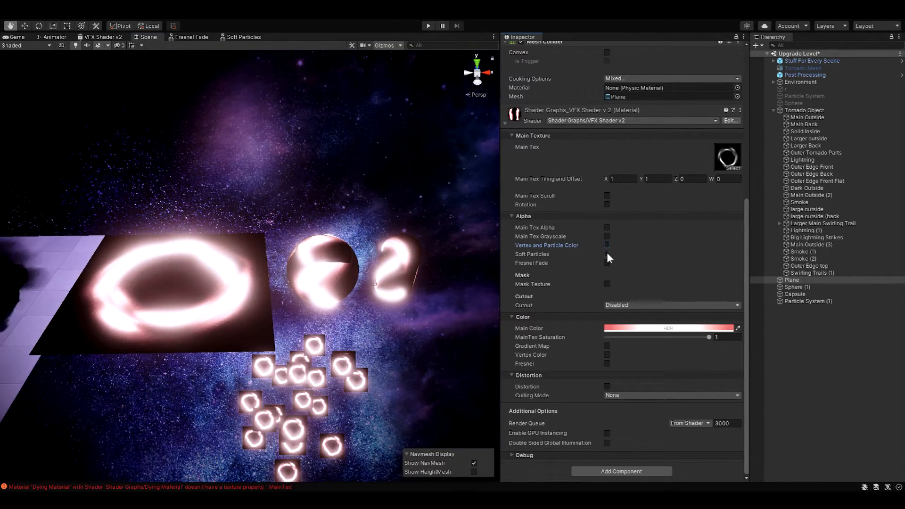
Enable Soft Particles on the material and move the Capsule onto the tiled floor so that it intersects the surface.
{"action": "left_click", "coordinate": [607, 254]}
{"action": "key", "text": "f"}
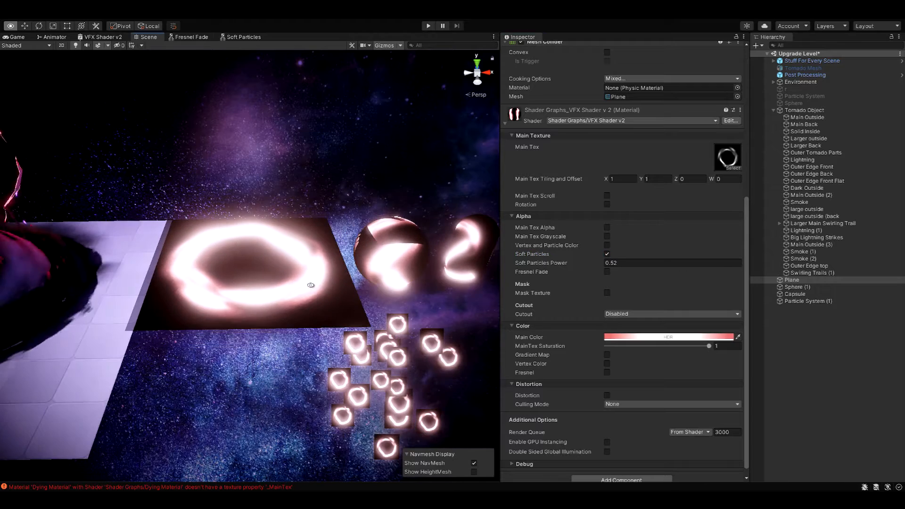
{"action": "left_click", "coordinate": [803, 294]}
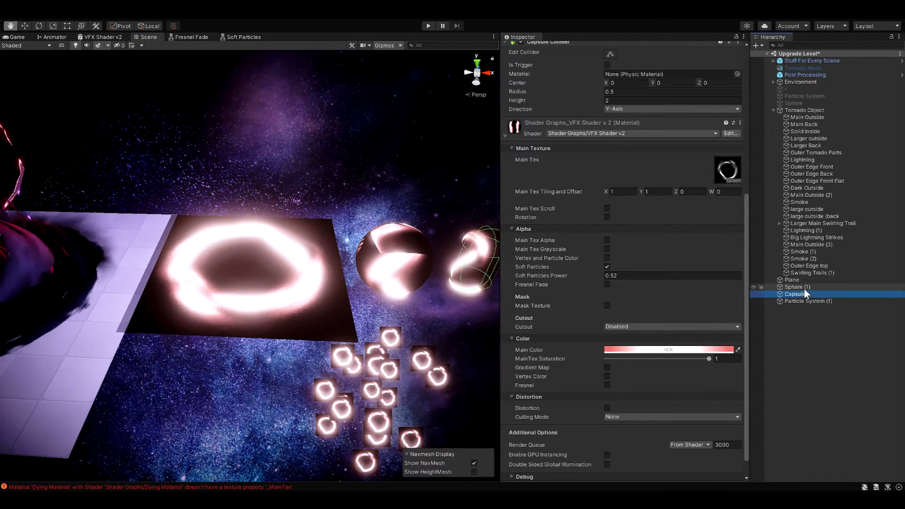
{"action": "key", "text": "w"}
{"action": "left_click_drag", "start_coordinate": [473, 266], "coordinate": [59, 344]}
{"action": "middle_click_drag", "start_coordinate": [156, 325], "coordinate": [244, 289]}
{"action": "right_click_drag", "start_coordinate": [244, 289], "coordinate": [234, 285], "text": "alt"}
{"action": "left_click_drag", "start_coordinate": [234, 285], "coordinate": [243, 263], "text": "alt"}
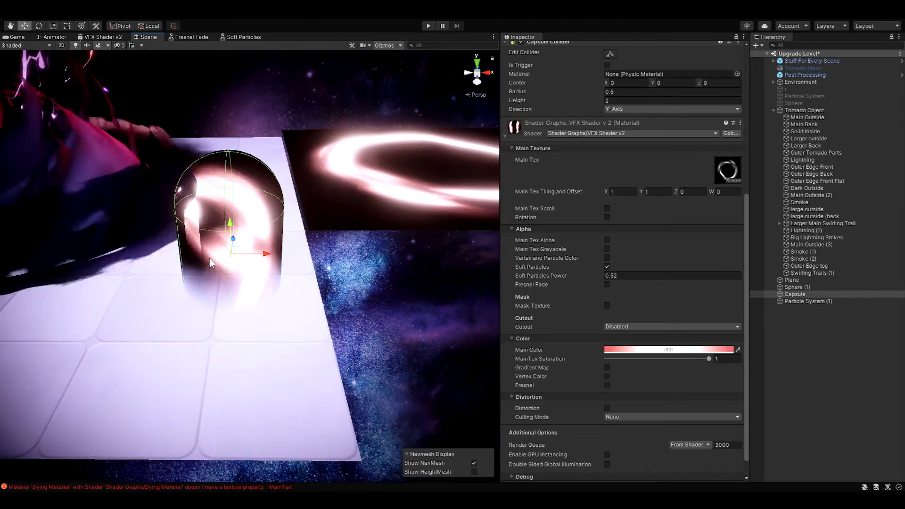
{"action": "mouse_move", "coordinate": [231, 227]}
{"action": "left_mouse_down"}
{"action": "mouse_move", "coordinate": [229, 194]}
{"action": "mouse_move", "coordinate": [231, 228]}
{"action": "left_mouse_up"}
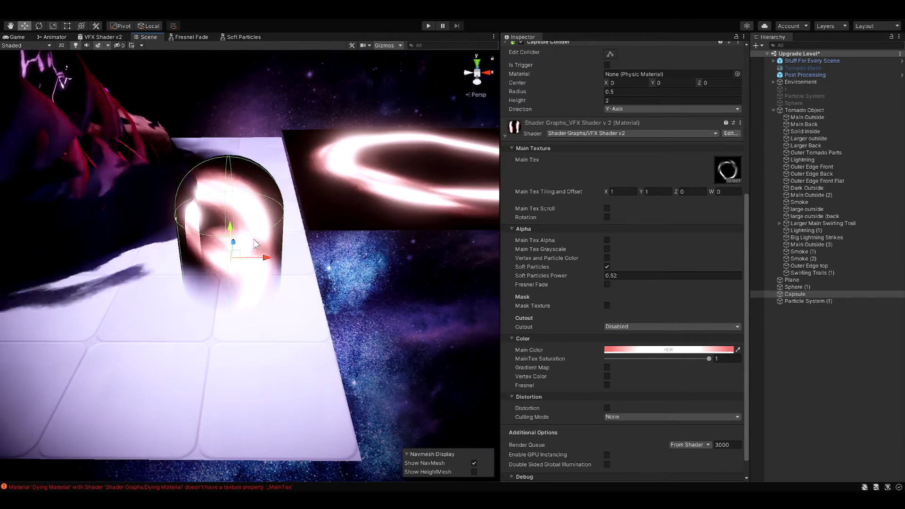
Toggle Soft Particles off and on to compare the capsule's edge, and set Soft Particles Power to 0.99.
{"action": "left_click", "coordinate": [607, 267]}
{"action": "left_click", "coordinate": [606, 267]}
{"action": "left_click", "coordinate": [607, 267]}
{"action": "left_click", "coordinate": [607, 267]}
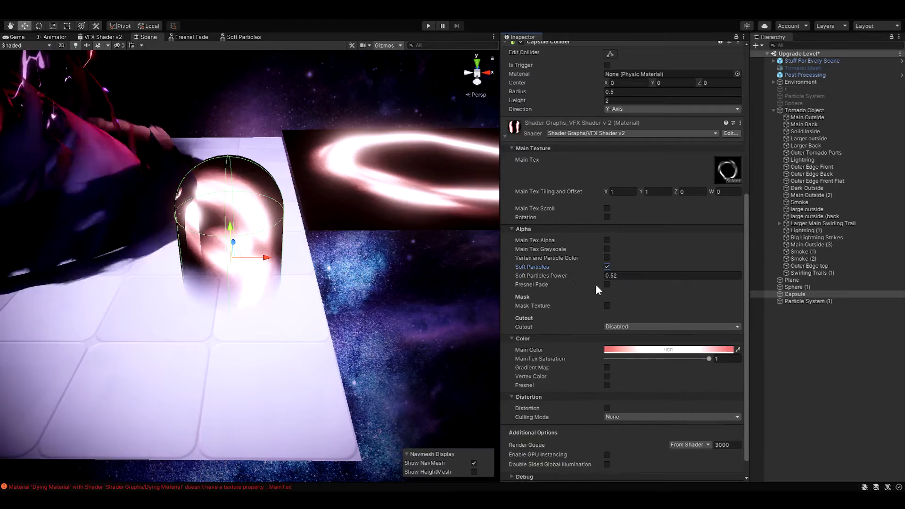
{"action": "left_click_drag", "start_coordinate": [590, 279], "coordinate": [595, 280]}
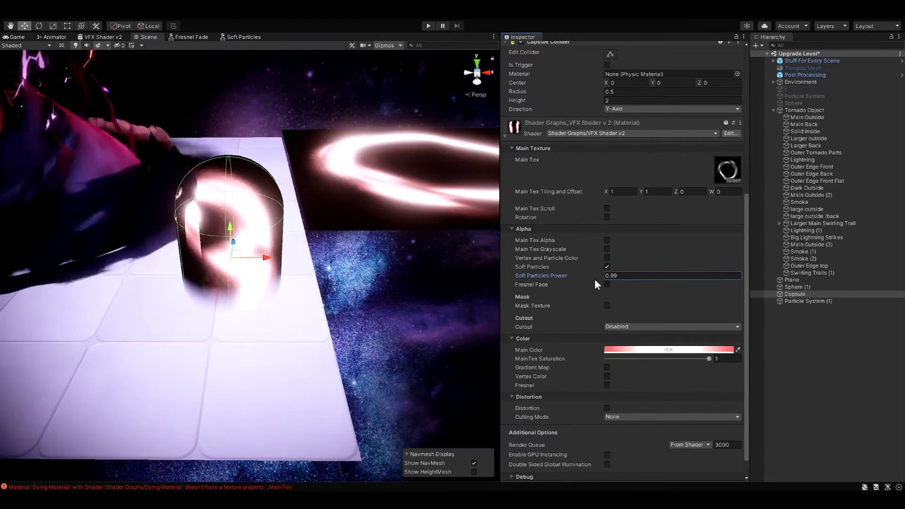
Move the Capsule back beside the sphere and disable Soft Particles on the material.
{"action": "right_click_drag", "start_coordinate": [325, 238], "coordinate": [292, 234], "text": "alt"}
{"action": "left_click_drag", "start_coordinate": [293, 234], "coordinate": [226, 284], "text": "alt"}
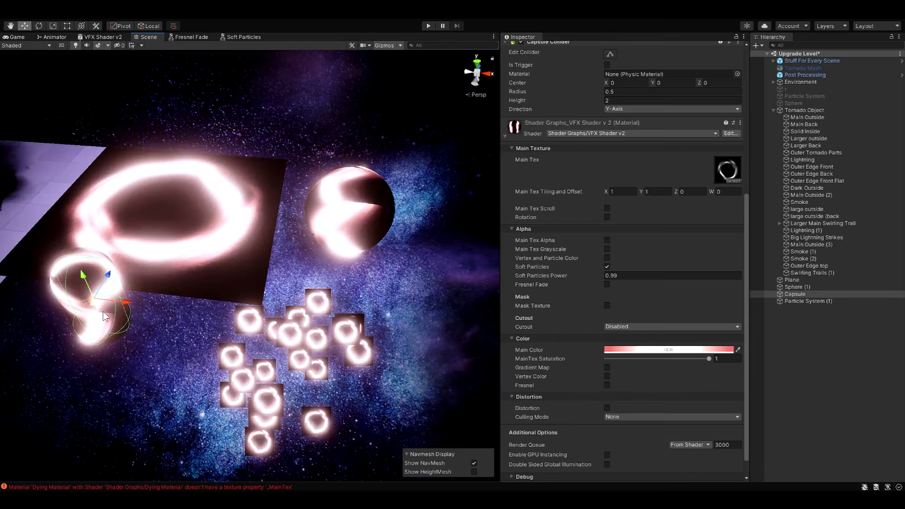
{"action": "left_click_drag", "start_coordinate": [99, 299], "coordinate": [461, 213]}
{"action": "left_click_drag", "start_coordinate": [406, 239], "coordinate": [354, 175], "text": "alt"}
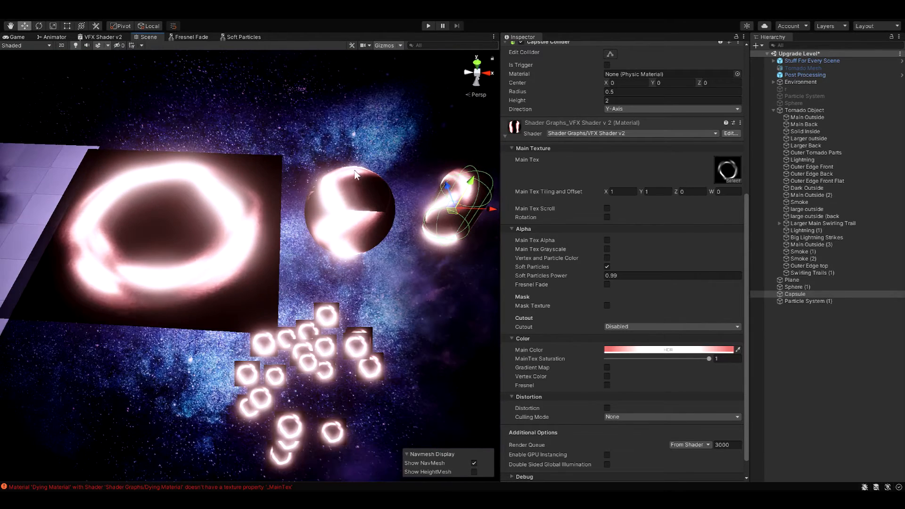
{"action": "left_click", "coordinate": [607, 267]}
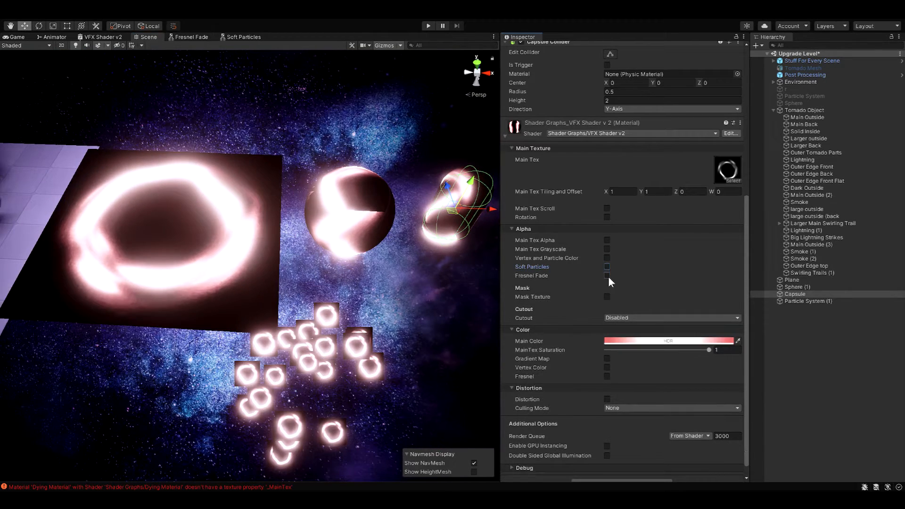
Enable Fresnel Fade, inspect the unselected meshes from several angles, and select the Plane again.
{"action": "left_click", "coordinate": [607, 276]}
{"action": "left_click_drag", "start_coordinate": [377, 250], "coordinate": [411, 198], "text": "alt"}
{"action": "left_click", "coordinate": [809, 357]}
{"action": "left_click_drag", "start_coordinate": [385, 241], "coordinate": [358, 207], "text": "alt"}
{"action": "left_click", "coordinate": [804, 279]}
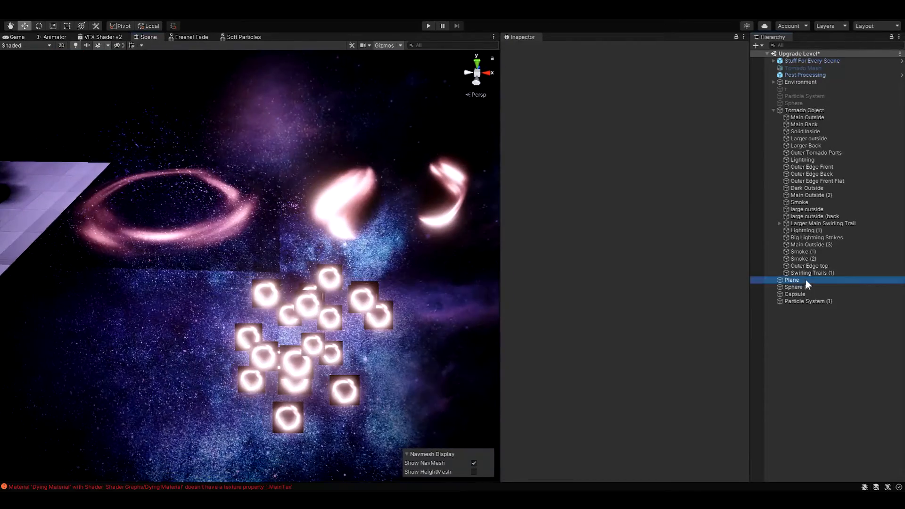
Disable Fresnel Fade and enable Mask Texture on the Plane's VFX Shader v2 material.
{"action": "scroll", "coordinate": [584, 302], "scroll_direction": "down", "scroll_amount": 5}
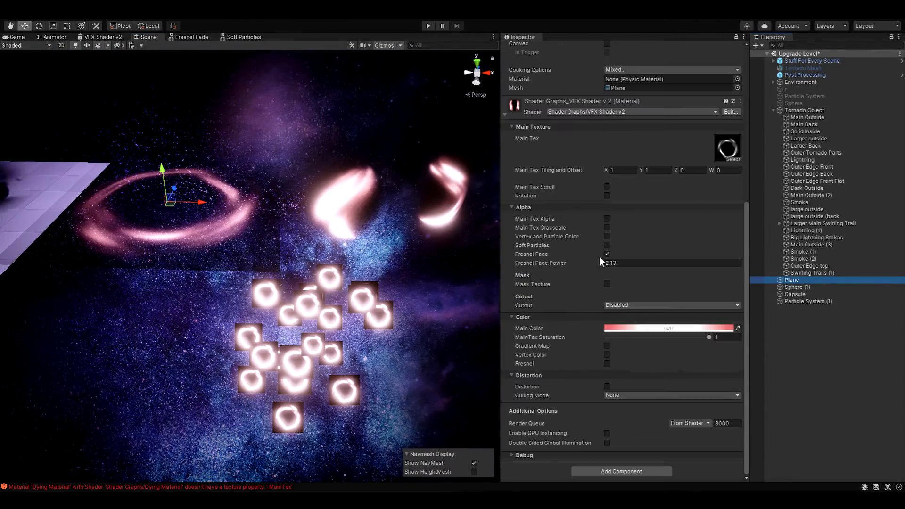
{"action": "left_click", "coordinate": [606, 284]}
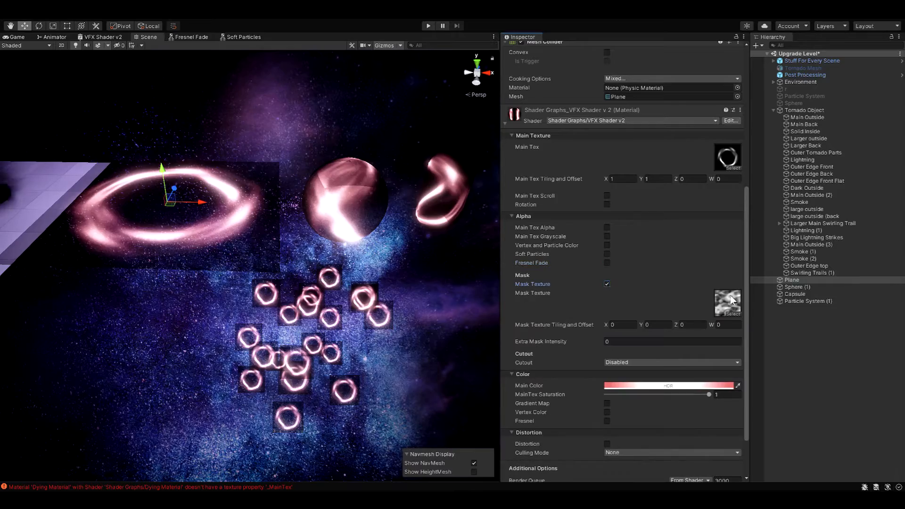
{"action": "left_click_drag", "start_coordinate": [346, 218], "coordinate": [490, 268], "text": "alt"}
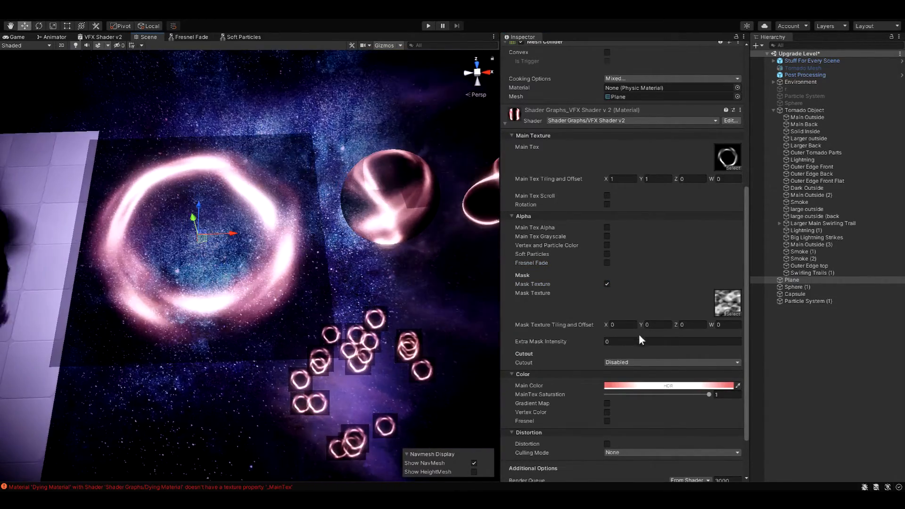
Set the mask texture tiling to X 1 and Y 1, test shifting its Z offset, and reset that offset to 0.
{"action": "left_click_drag", "start_coordinate": [678, 327], "coordinate": [693, 324]}
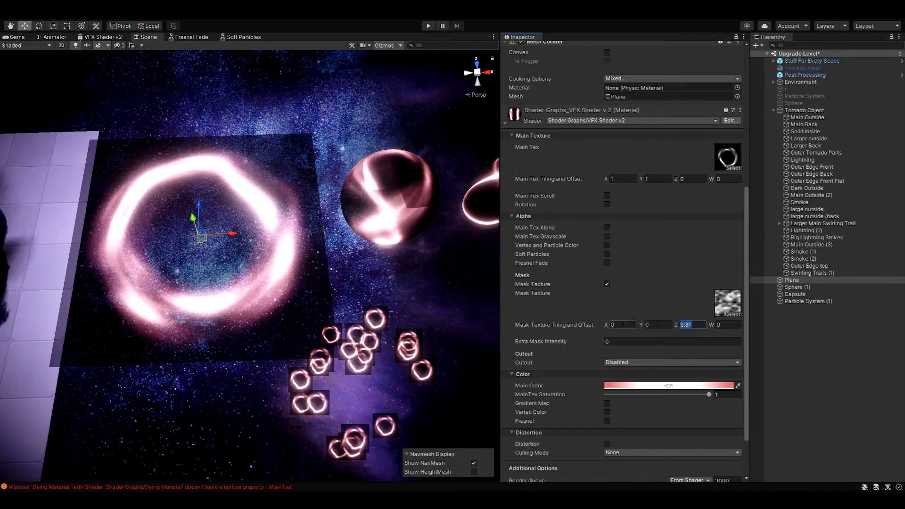
{"action": "type", "text": "0"}
{"action": "left_click", "coordinate": [621, 324]}
{"action": "type", "text": "1"}
{"action": "left_click", "coordinate": [659, 325]}
{"action": "type", "text": "1"}
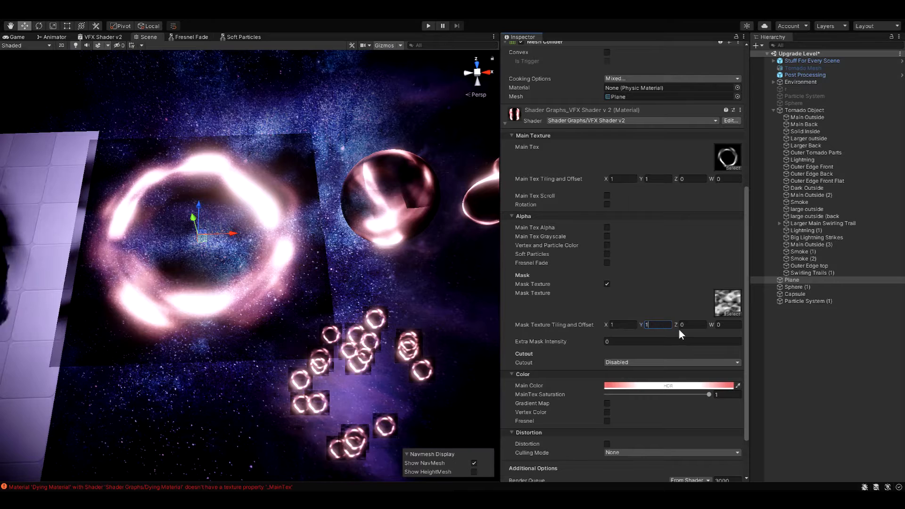
{"action": "left_click_drag", "start_coordinate": [676, 324], "coordinate": [688, 322]}
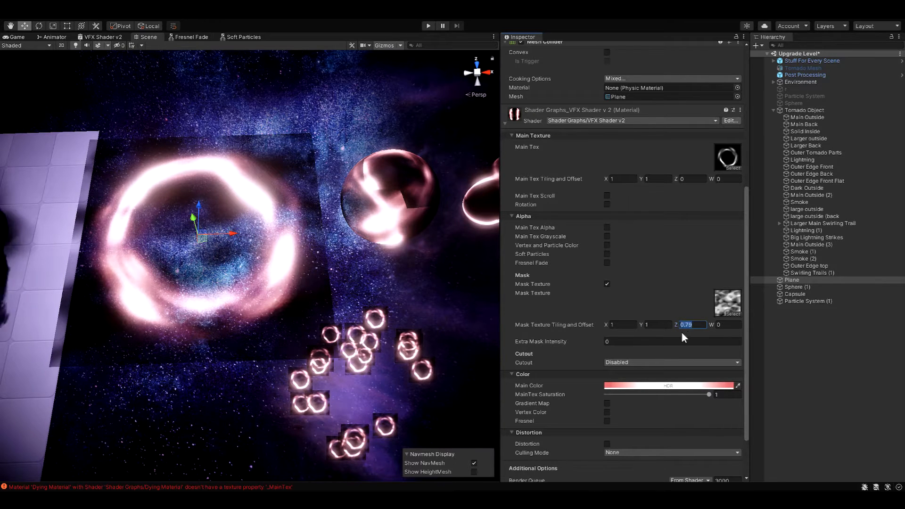
{"action": "type", "text": "0"}
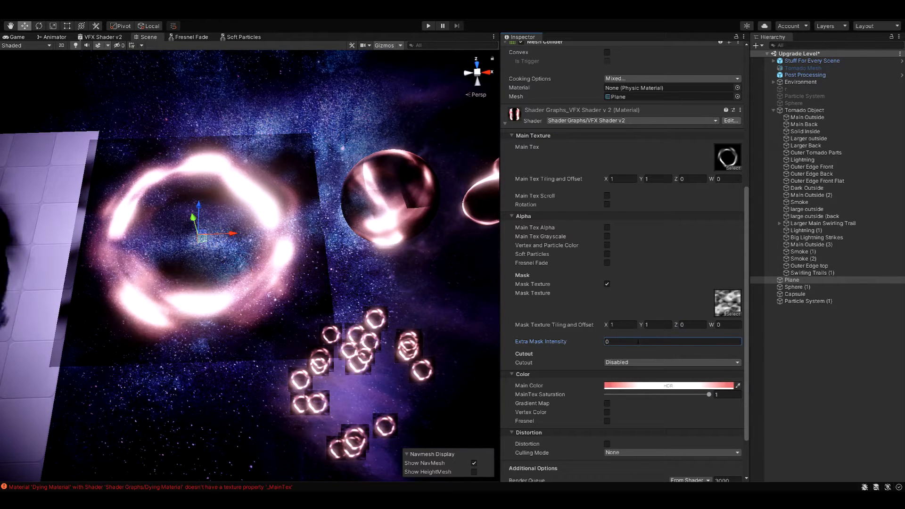
Disable Mask Texture and set Cutout to From MainTex.
{"action": "left_click", "coordinate": [607, 283]}
{"action": "left_click", "coordinate": [617, 305]}
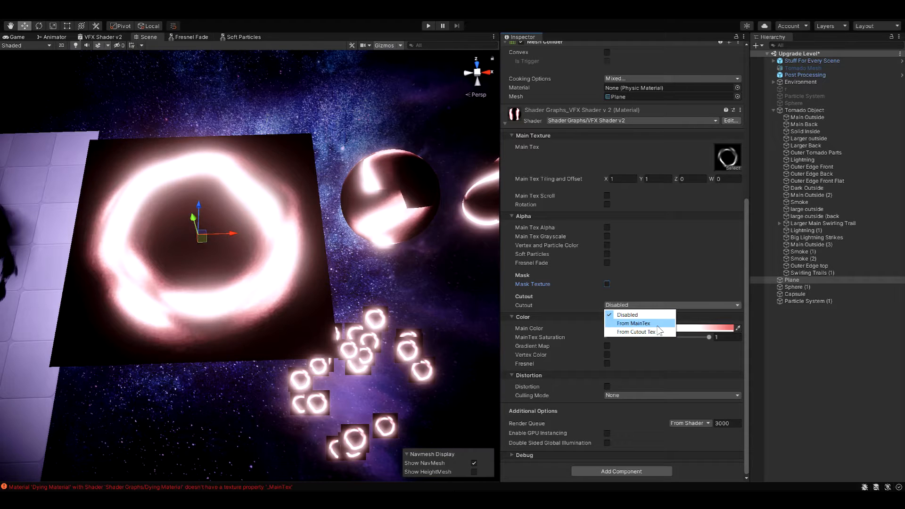
{"action": "left_click", "coordinate": [657, 324]}
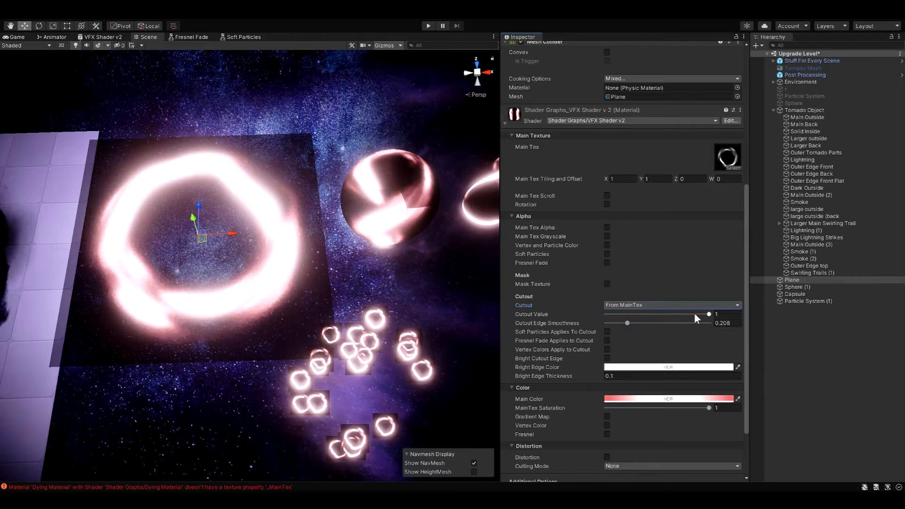
Vary Cutout Value and Cutout Edge Smoothness to compare the cutout edge, finishing with value 1 and smoothness 0.
{"action": "left_click_drag", "start_coordinate": [694, 323], "coordinate": [545, 326]}
{"action": "mouse_move", "coordinate": [711, 315]}
{"action": "left_mouse_down"}
{"action": "mouse_move", "coordinate": [626, 315]}
{"action": "mouse_move", "coordinate": [707, 315]}
{"action": "left_mouse_up"}
{"action": "left_click_drag", "start_coordinate": [607, 323], "coordinate": [627, 323]}
{"action": "left_click_drag", "start_coordinate": [707, 314], "coordinate": [596, 323]}
{"action": "left_click_drag", "start_coordinate": [606, 323], "coordinate": [776, 328]}
{"action": "left_click_drag", "start_coordinate": [676, 312], "coordinate": [795, 317]}
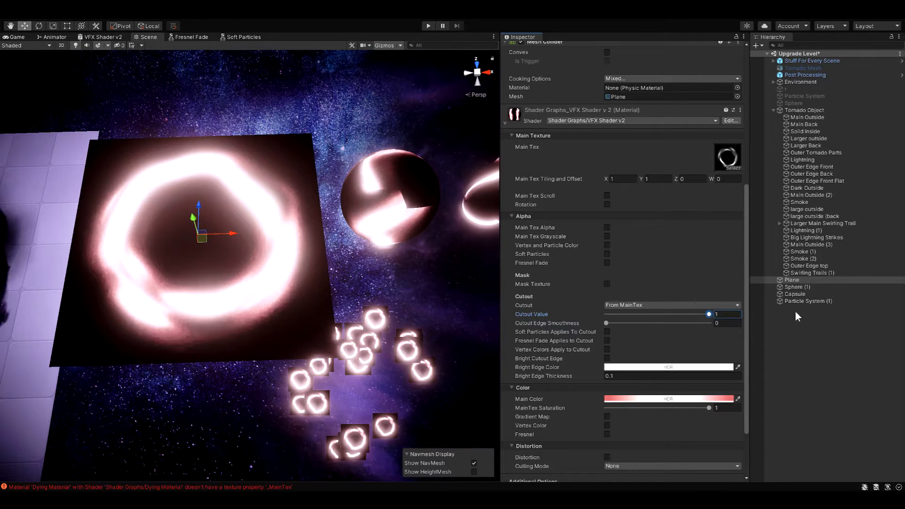
Select Particle System (1) and enable Custom Vertex Streams in its Renderer module.
{"action": "left_click", "coordinate": [826, 300]}
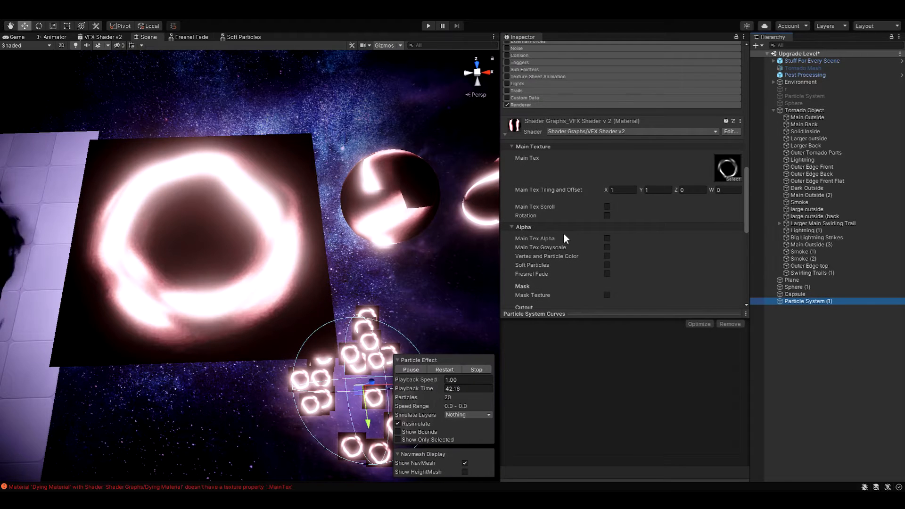
{"action": "left_click", "coordinate": [532, 104]}
{"action": "left_click", "coordinate": [600, 205]}
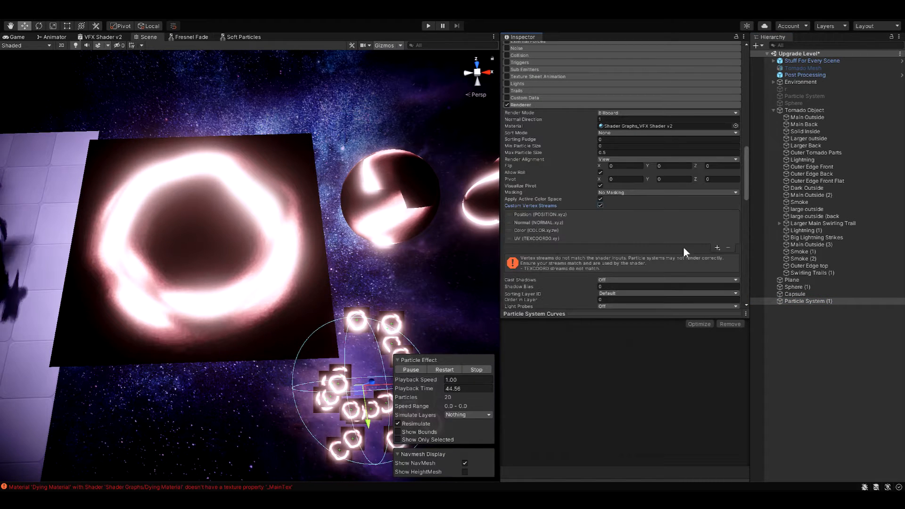
Add Custom1.xyzw and Custom2.xyzw to the particle system's vertex streams.
{"action": "left_click", "coordinate": [716, 247]}
{"action": "mouse_move", "coordinate": [747, 339]}
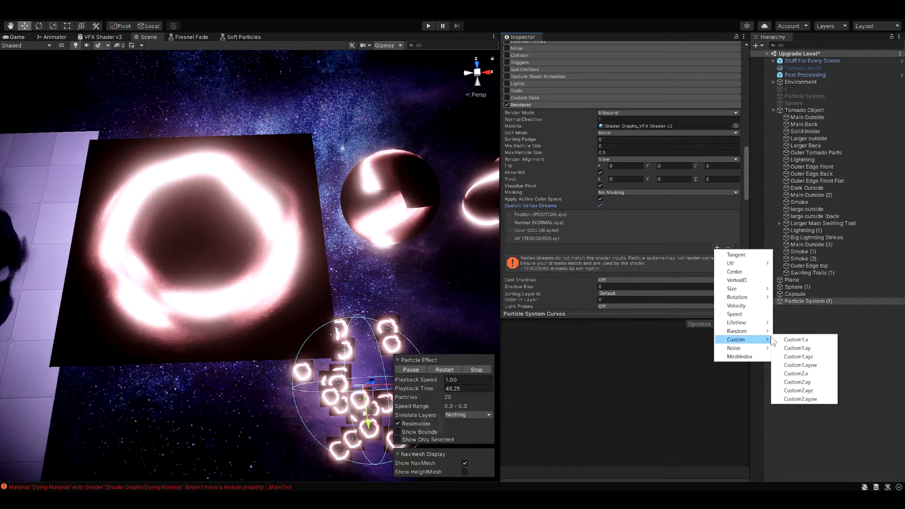
{"action": "left_click", "coordinate": [808, 365]}
{"action": "left_click", "coordinate": [716, 255]}
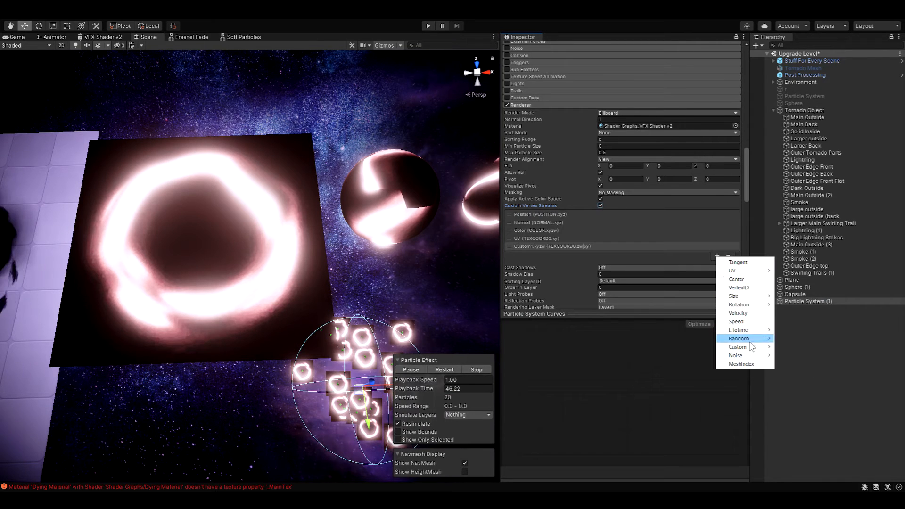
{"action": "mouse_move", "coordinate": [752, 355]}
{"action": "left_click", "coordinate": [804, 398]}
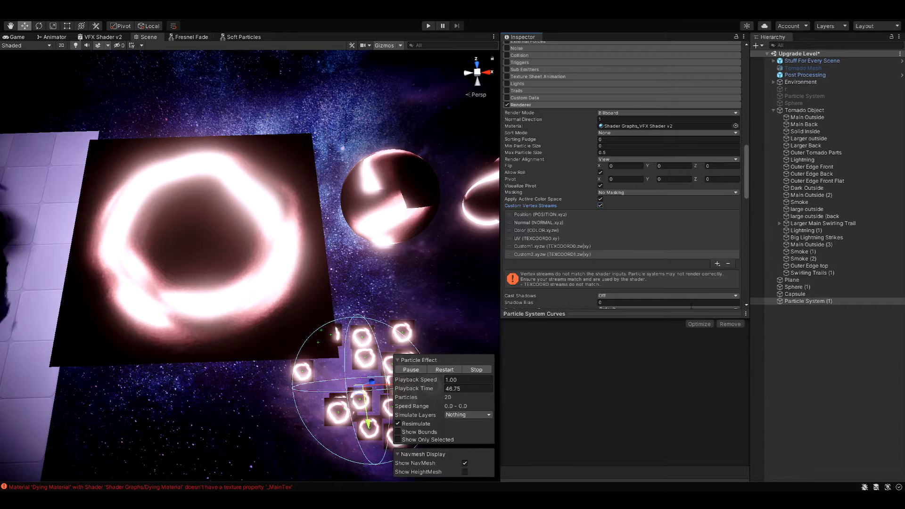
Enable the particle system's Custom Data module and set the Custom1 mode to Vector.
{"action": "left_click", "coordinate": [506, 97]}
{"action": "left_click", "coordinate": [555, 99]}
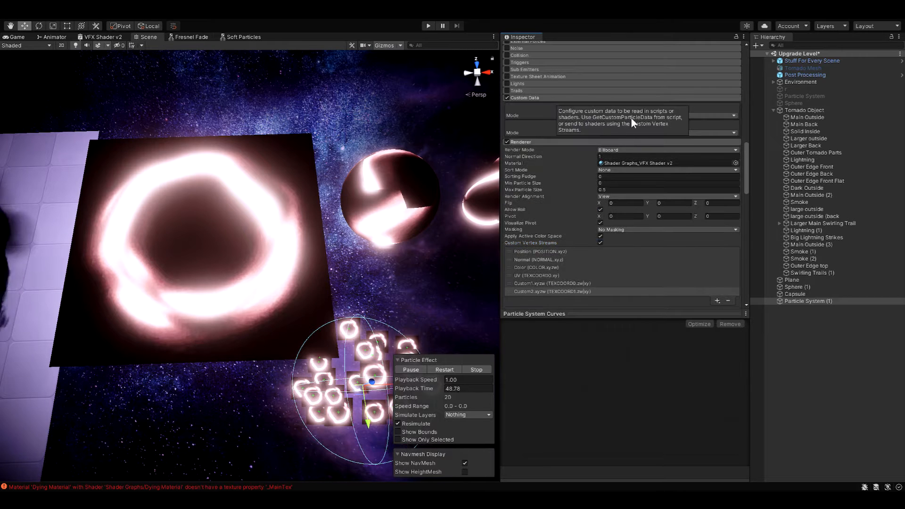
{"action": "left_click", "coordinate": [689, 116]}
{"action": "left_click", "coordinate": [619, 132]}
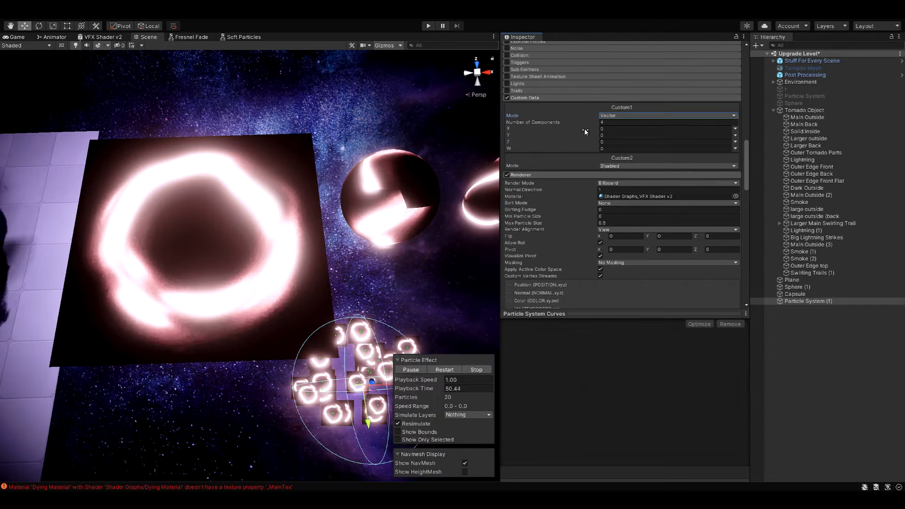
Try Custom1 X at 1.76 and vary Y to shift the particle texture, and reset both to 0.
{"action": "left_click_drag", "start_coordinate": [584, 129], "coordinate": [621, 134]}
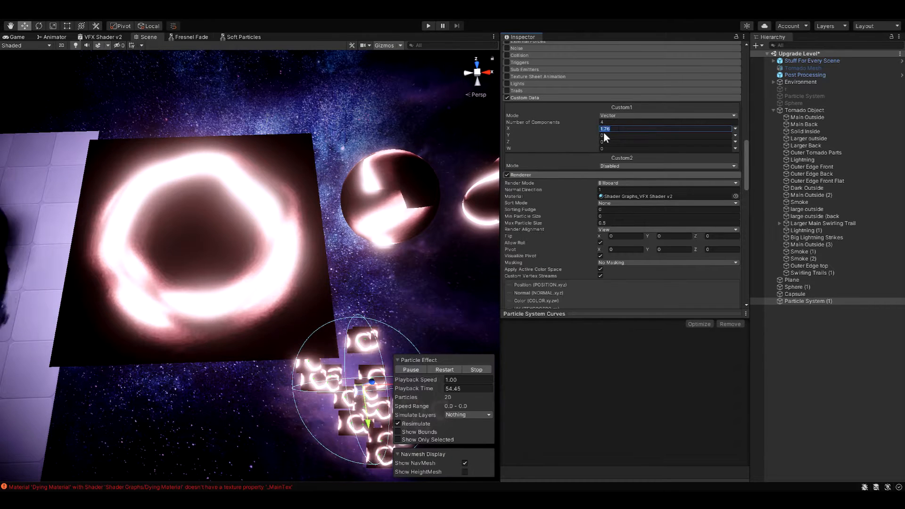
{"action": "type", "text": "0"}
{"action": "left_click", "coordinate": [589, 136]}
{"action": "type", "text": "0"}
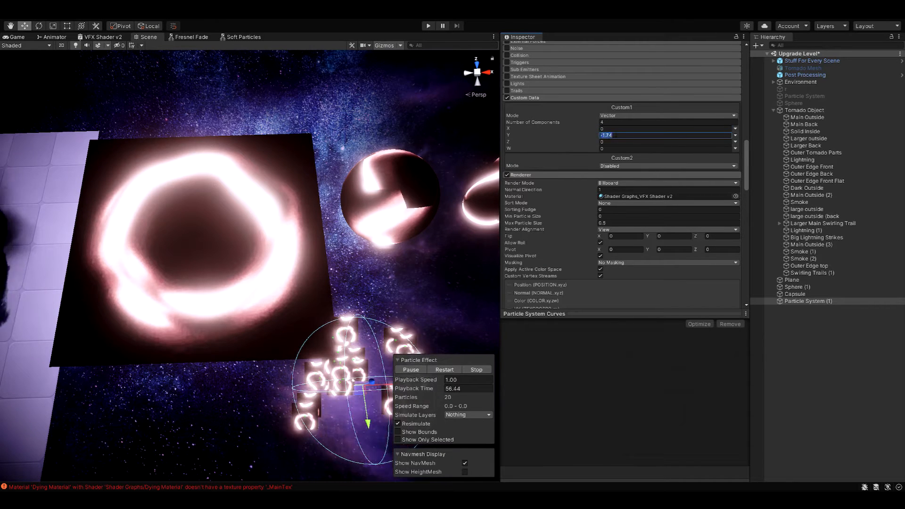
Make Custom1 X a curve falling from 1 to 0 and restart the particle effect.
{"action": "left_click", "coordinate": [734, 128]}
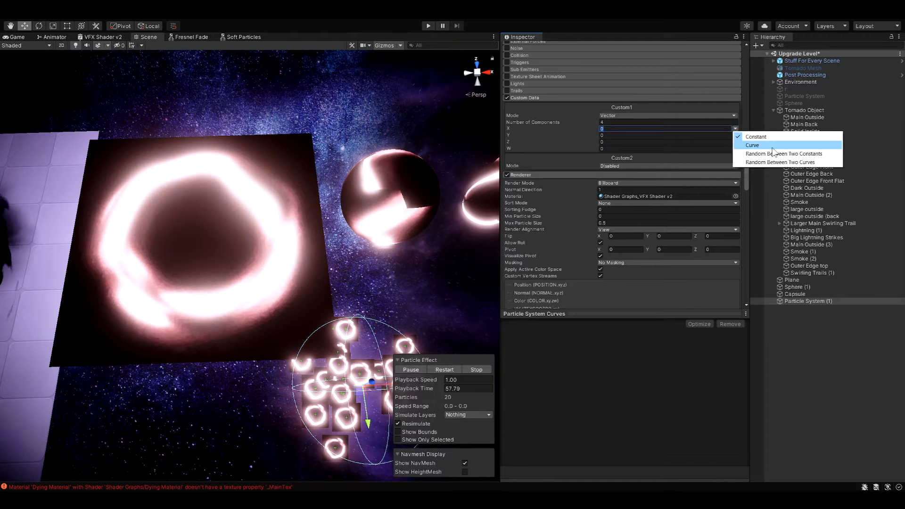
{"action": "left_click", "coordinate": [754, 145]}
{"action": "left_click", "coordinate": [648, 471]}
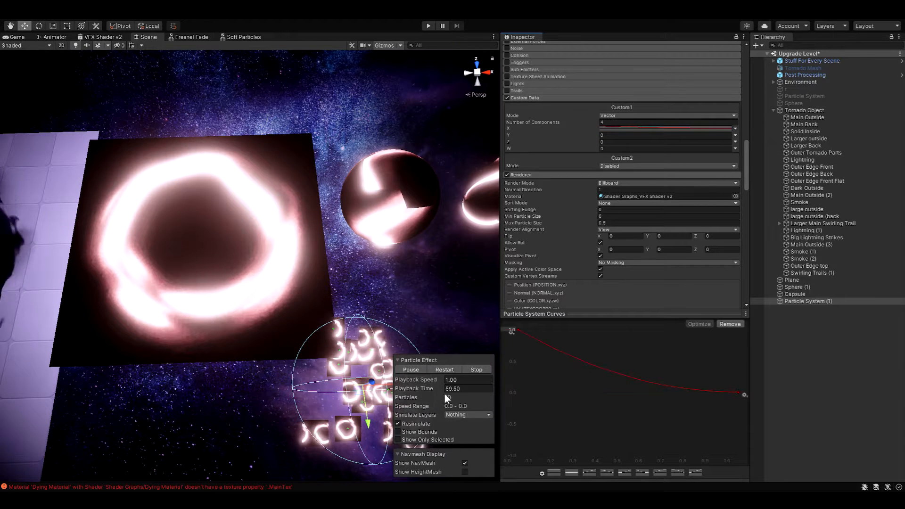
{"action": "left_click", "coordinate": [437, 369]}
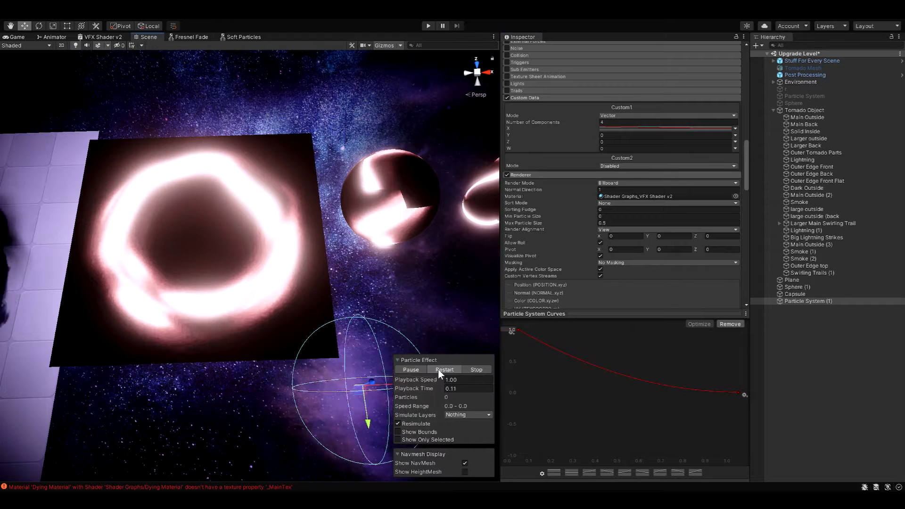
Toggle Rotation and Main Tex Scroll on and off on the material to compare them with the particle-driven offset.
{"action": "scroll", "coordinate": [562, 224], "scroll_direction": "down", "scroll_amount": 10}
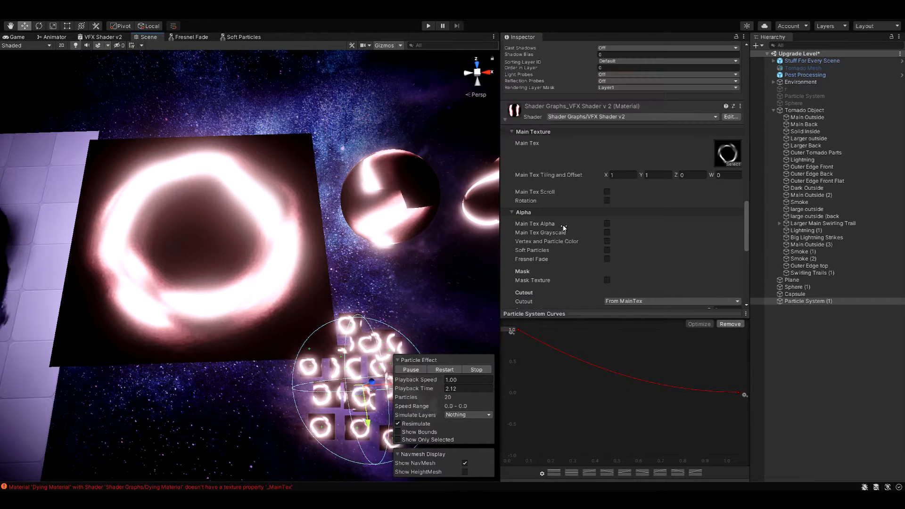
{"action": "left_click", "coordinate": [606, 200]}
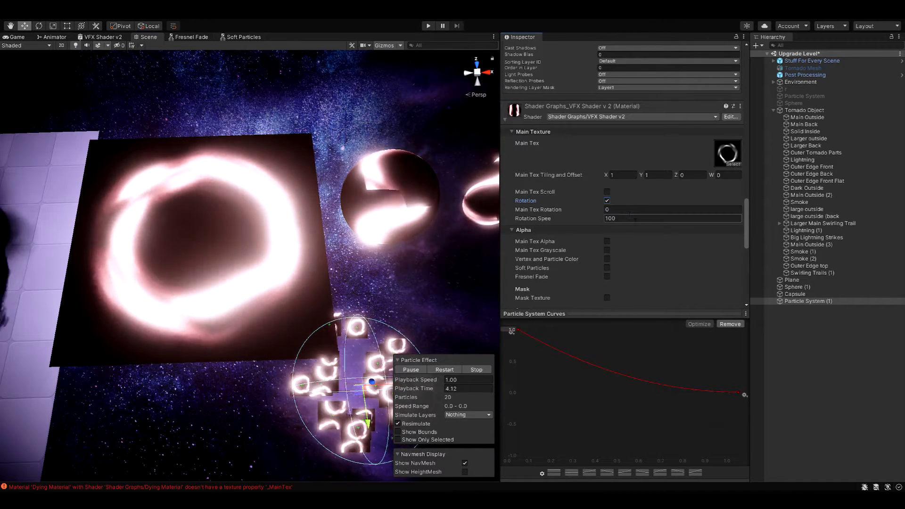
{"action": "left_click", "coordinate": [606, 192]}
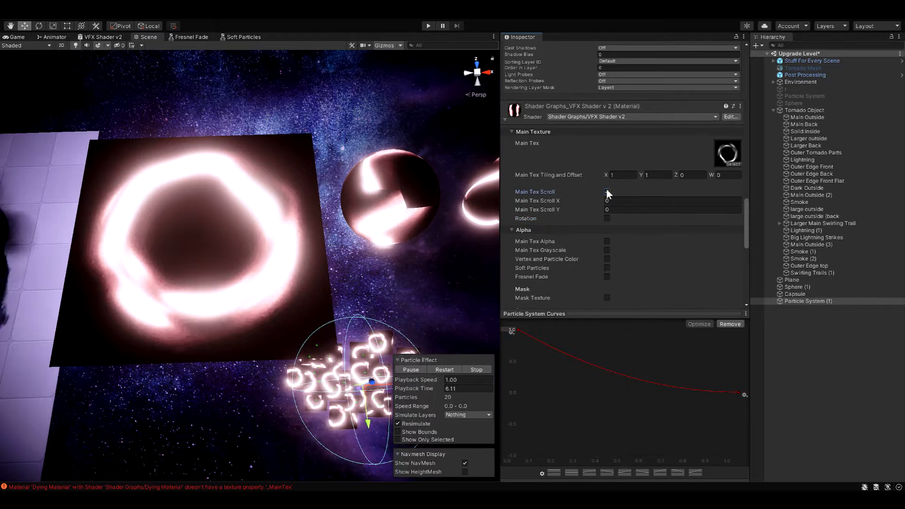
{"action": "left_click", "coordinate": [606, 192]}
Pause and restart the particle effect, and return Custom1 X to a constant 0.
{"action": "scroll", "coordinate": [672, 179], "scroll_direction": "up", "scroll_amount": 10}
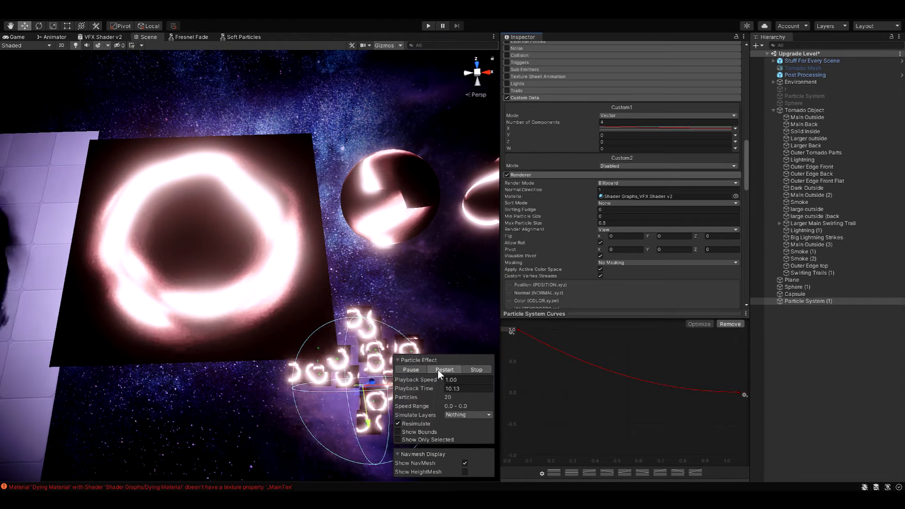
{"action": "left_click", "coordinate": [422, 369]}
{"action": "scroll", "coordinate": [658, 225], "scroll_direction": "up", "scroll_amount": 3}
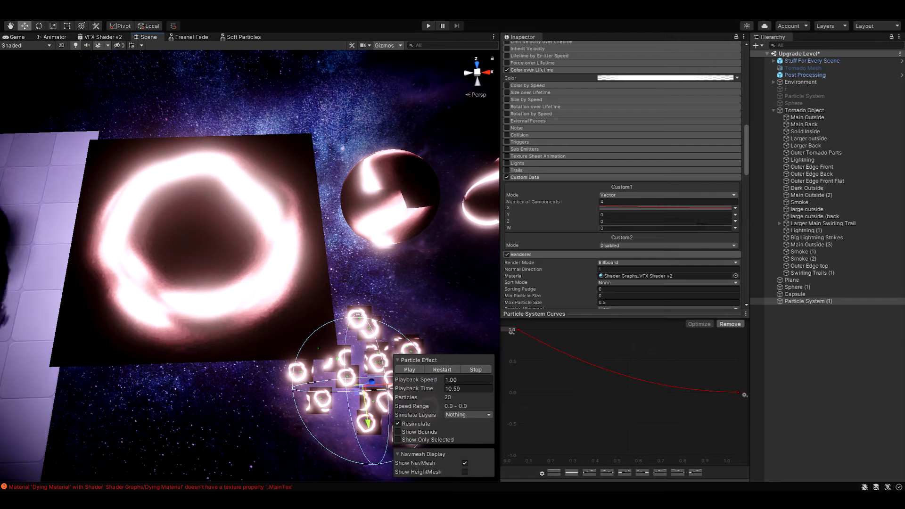
{"action": "left_click", "coordinate": [450, 369]}
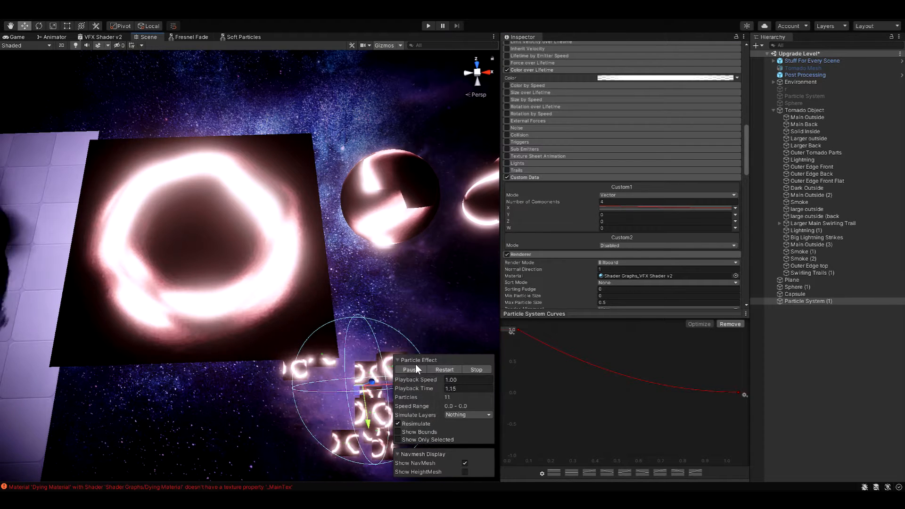
{"action": "left_click", "coordinate": [735, 208]}
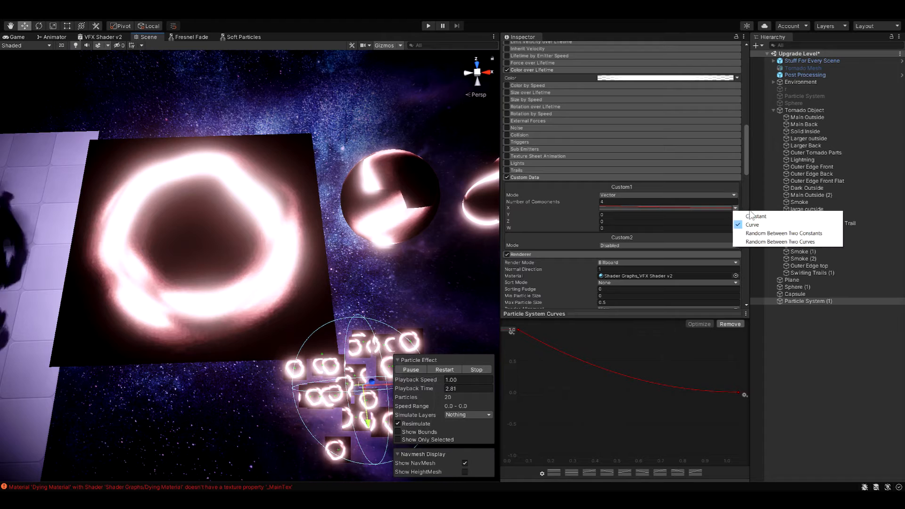
{"action": "left_click", "coordinate": [754, 213]}
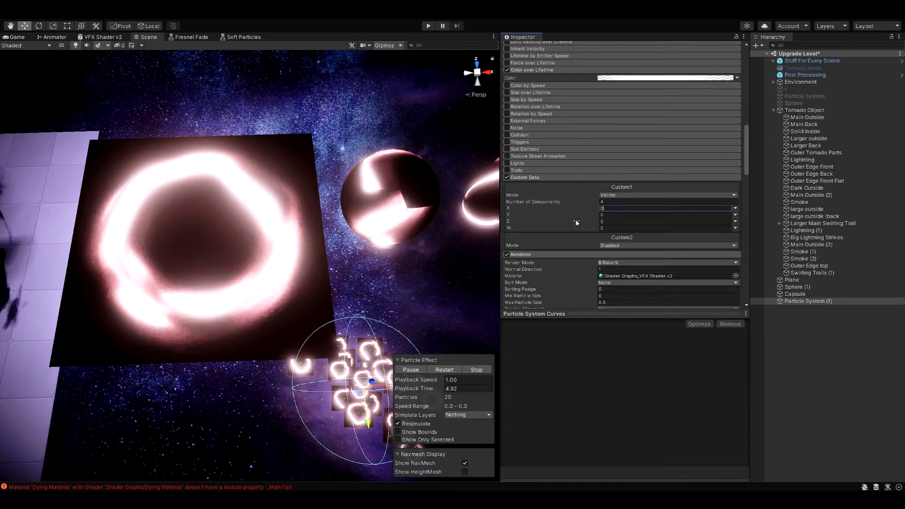
Try Custom1 W at 1.75 and reset it to 0.
{"action": "left_click", "coordinate": [660, 220]}
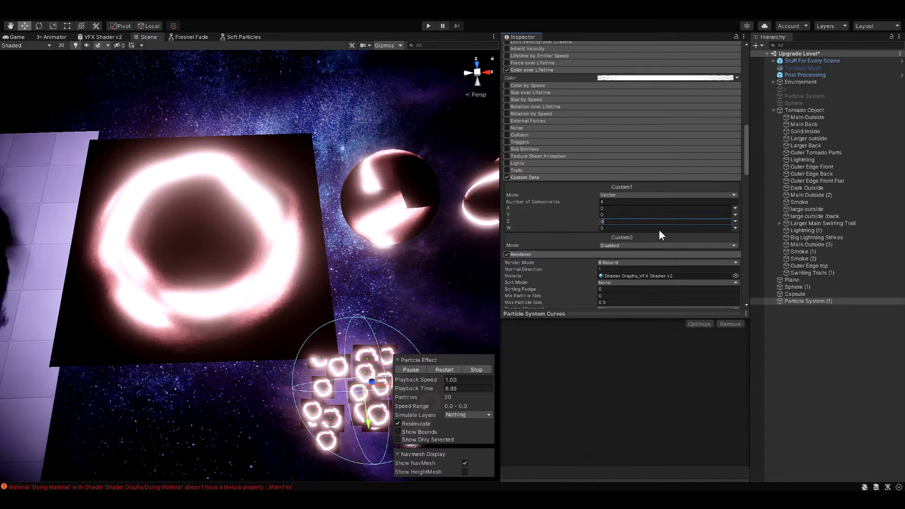
{"action": "left_click", "coordinate": [595, 228]}
{"action": "type", "text": "1.75"}
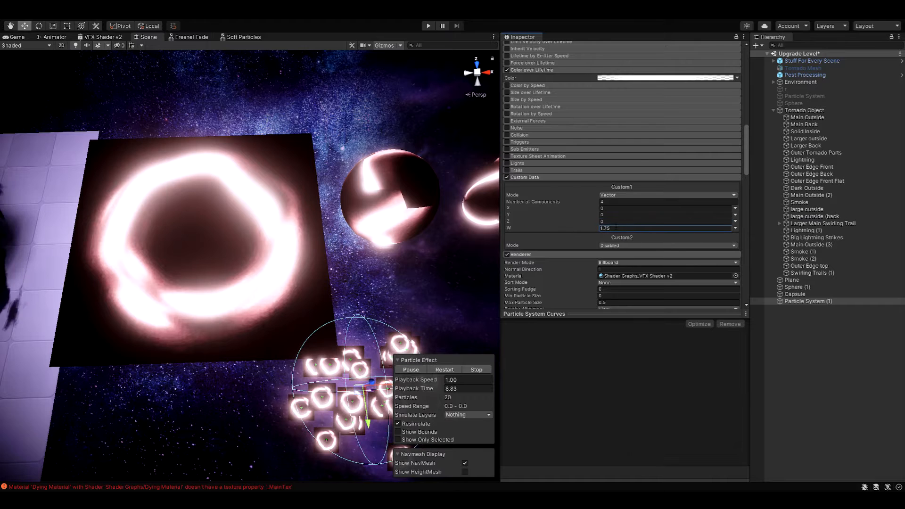
{"action": "left_click", "coordinate": [615, 228]}
{"action": "type", "text": "0"}
Set the Custom2 mode to Vector and lower its X component to -0.44.
{"action": "left_click", "coordinate": [623, 244]}
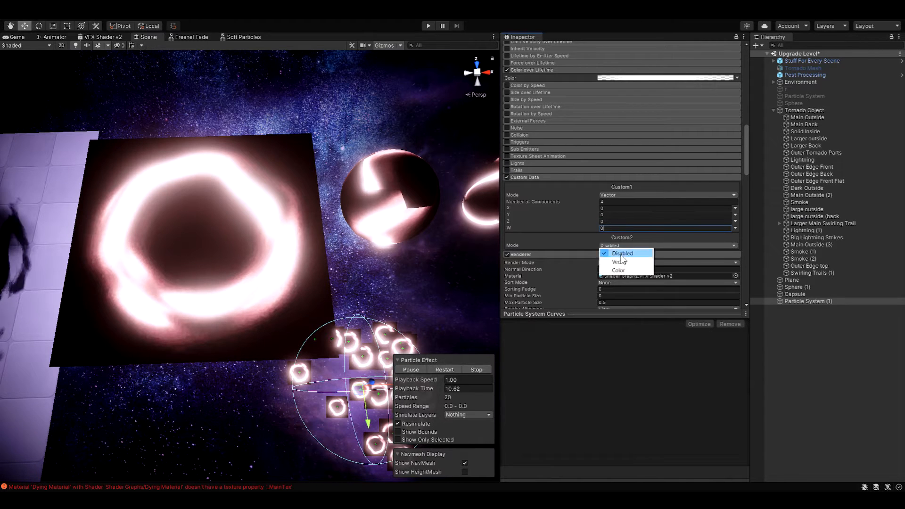
{"action": "left_click", "coordinate": [619, 262]}
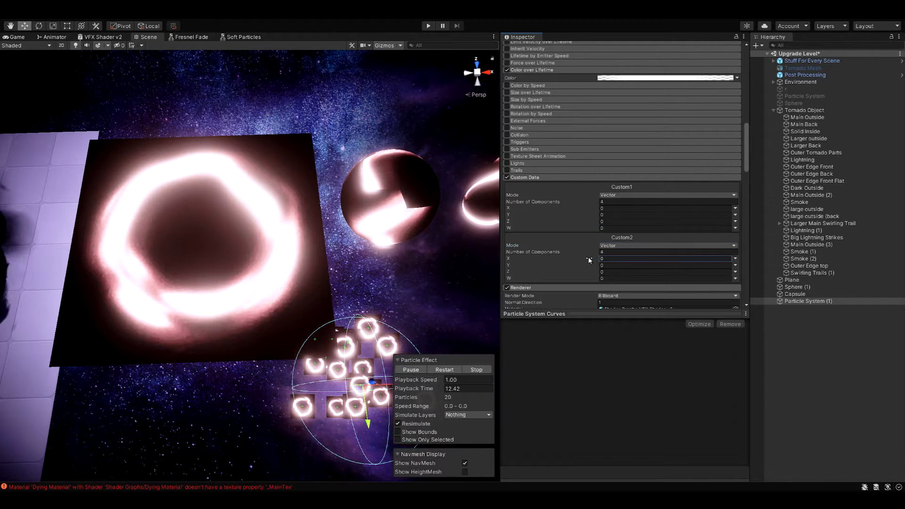
{"action": "mouse_move", "coordinate": [589, 260]}
{"action": "left_mouse_down"}
{"action": "mouse_move", "coordinate": [600, 260]}
{"action": "mouse_move", "coordinate": [581, 260]}
{"action": "left_mouse_up"}
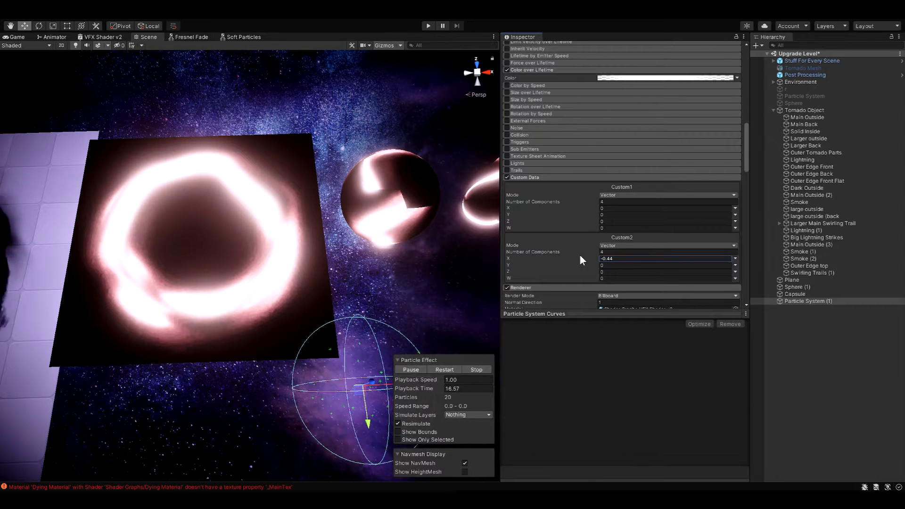
Reset Custom2 X to 0, then drive it with a linear curve falling from 1 to 0 over the particle lifetime.
{"action": "left_click", "coordinate": [607, 258]}
{"action": "type", "text": "0"}
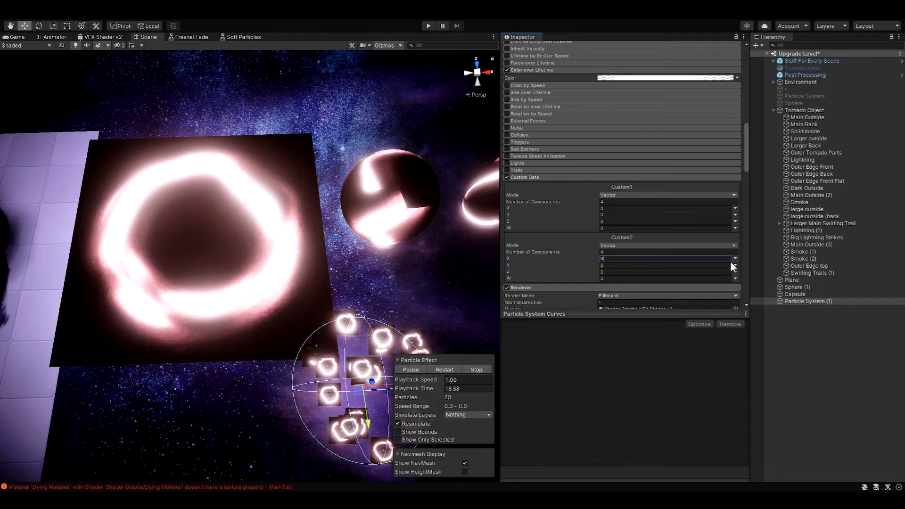
{"action": "left_click", "coordinate": [734, 258]}
{"action": "left_click", "coordinate": [749, 273]}
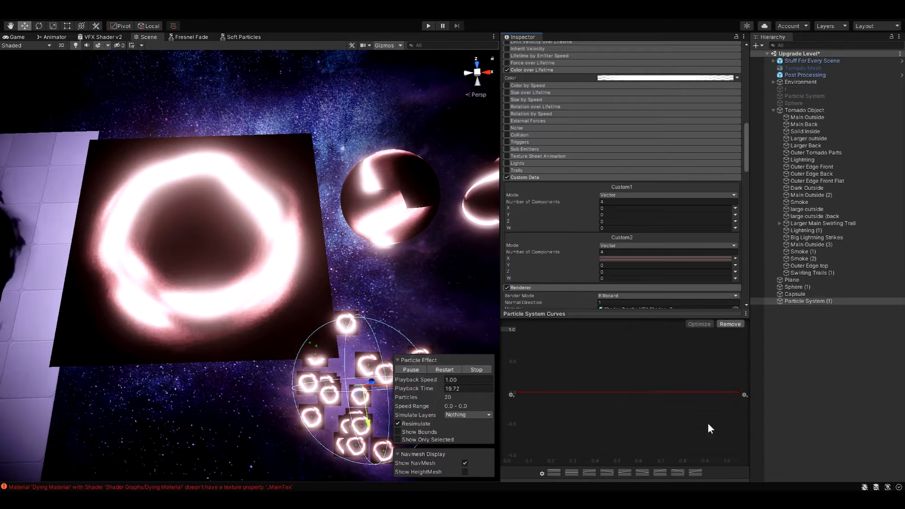
{"action": "left_click", "coordinate": [612, 472]}
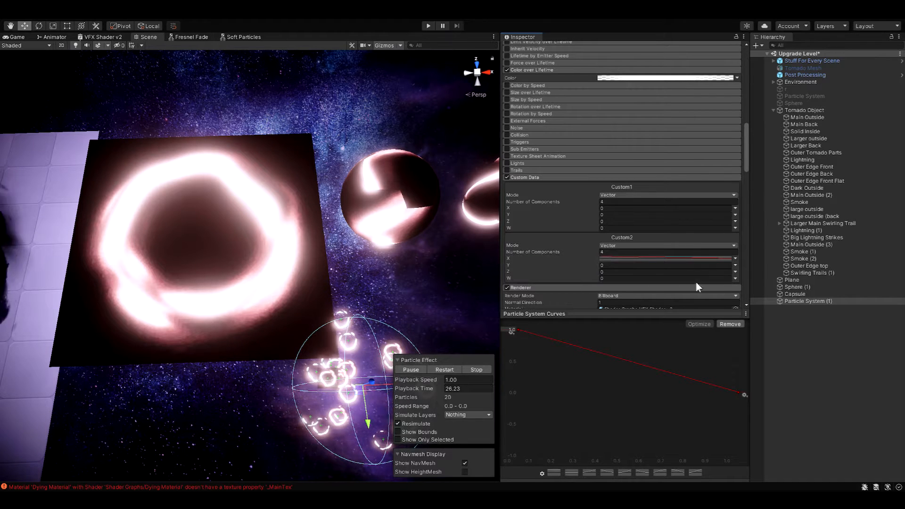
{"action": "left_click_drag", "start_coordinate": [518, 330], "coordinate": [518, 329]}
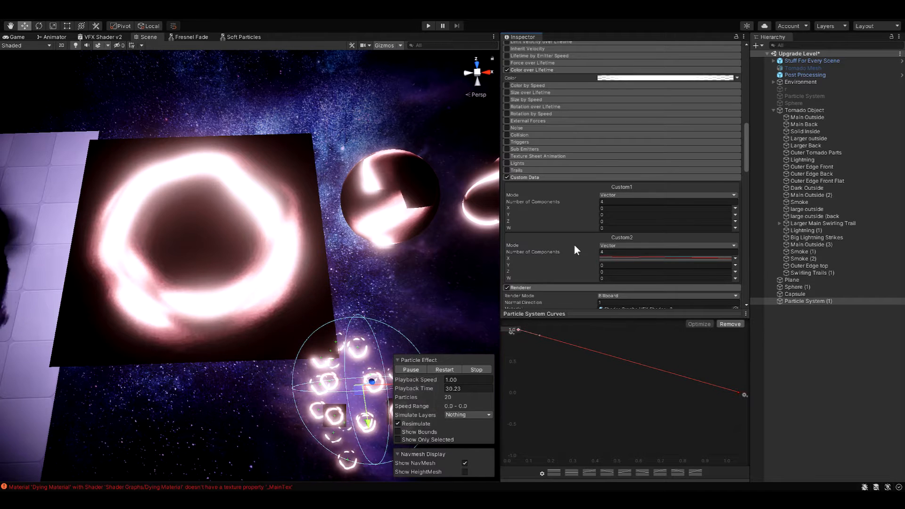
Review the renderer's custom vertex streams and switch Custom2 X back to a constant 0.
{"action": "scroll", "coordinate": [574, 245], "scroll_direction": "down", "scroll_amount": 14}
{"action": "scroll", "coordinate": [574, 245], "scroll_direction": "down", "scroll_amount": 6}
{"action": "left_click_drag", "start_coordinate": [705, 186], "coordinate": [794, 202]}
{"action": "scroll", "coordinate": [615, 207], "scroll_direction": "up", "scroll_amount": 11}
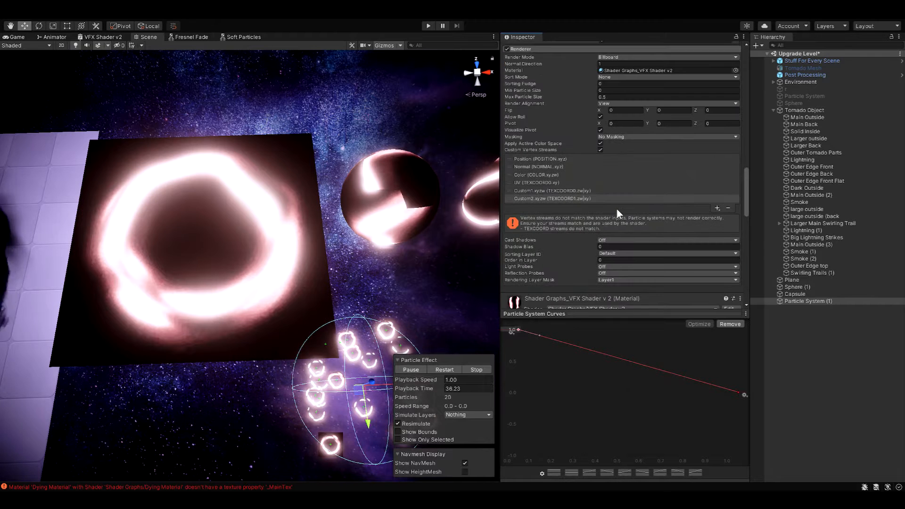
{"action": "scroll", "coordinate": [617, 208], "scroll_direction": "up", "scroll_amount": 8}
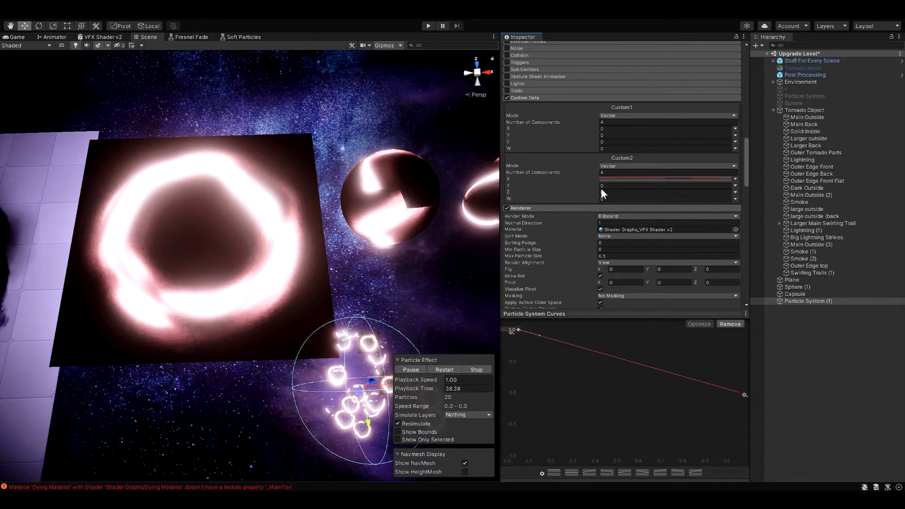
{"action": "left_click", "coordinate": [735, 180]}
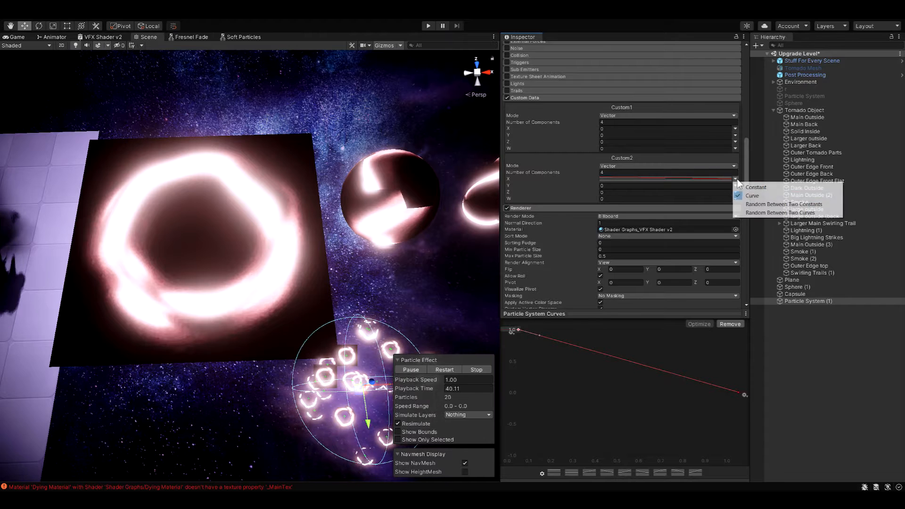
{"action": "left_click", "coordinate": [755, 187]}
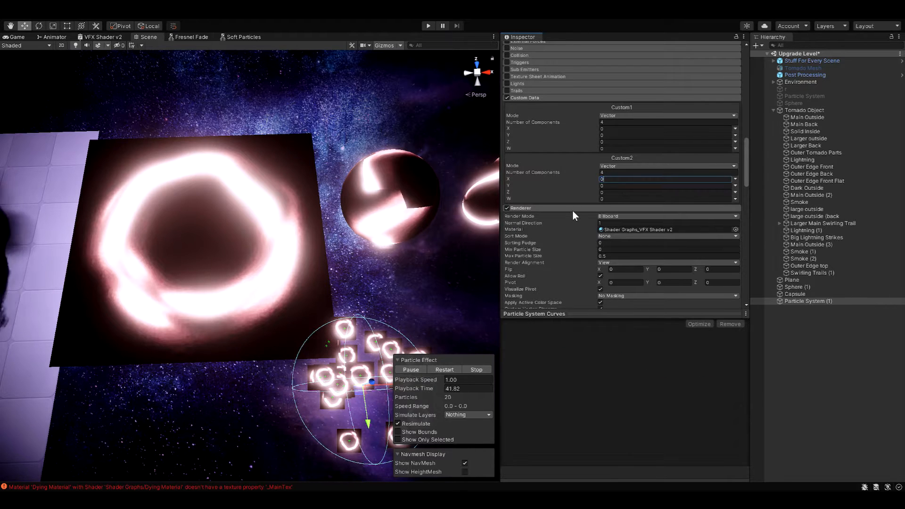
Enable Soft Particles Applies To Cutout and Soft Particles on the VFX Shader v2 material.
{"action": "scroll", "coordinate": [575, 213], "scroll_direction": "down", "scroll_amount": 15}
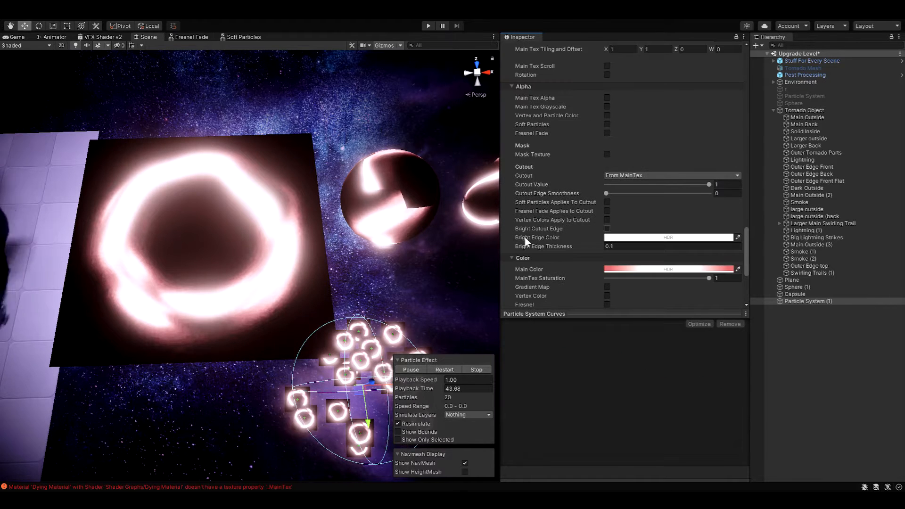
{"action": "left_click", "coordinate": [607, 202]}
{"action": "left_click", "coordinate": [606, 123]}
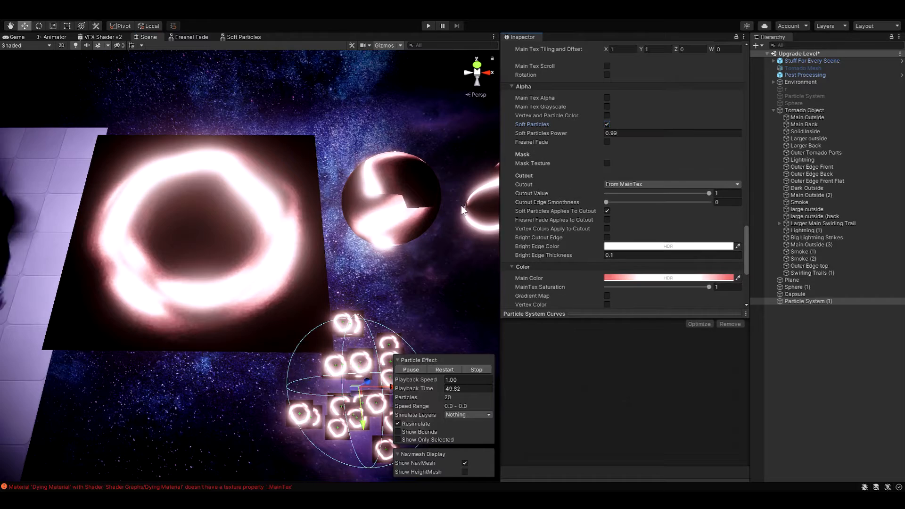
{"action": "scroll", "coordinate": [463, 211], "scroll_direction": "down", "scroll_amount": 2}
Move Sphere (1) from beside the ring plane onto the edge of the tiled floor.
{"action": "left_click", "coordinate": [830, 286]}
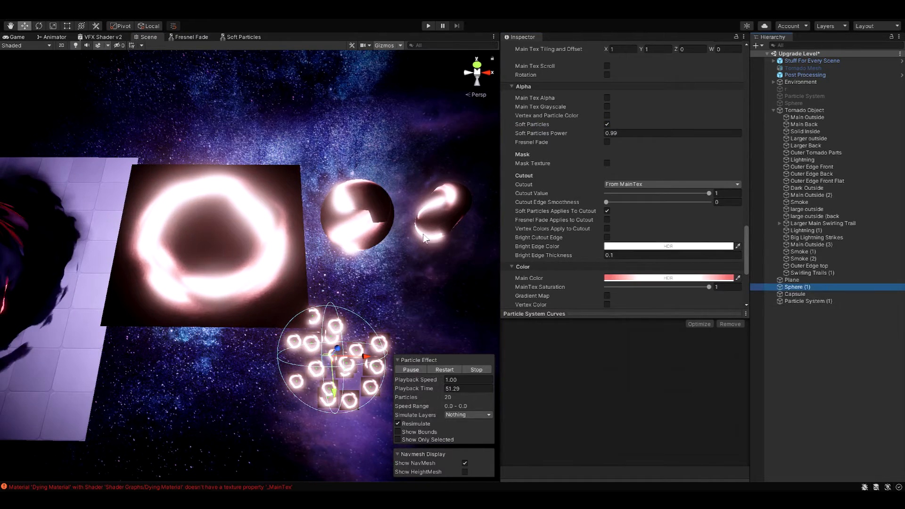
{"action": "left_click_drag", "start_coordinate": [349, 224], "coordinate": [70, 346]}
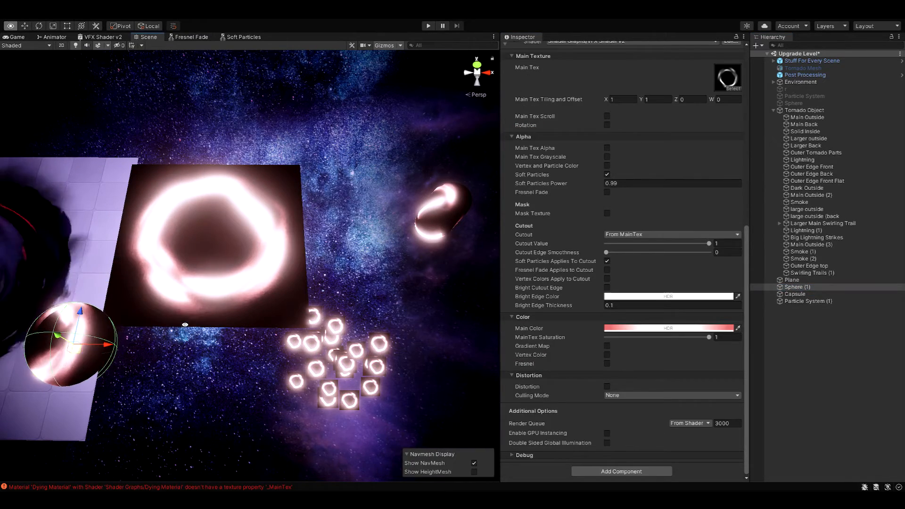
{"action": "left_click_drag", "start_coordinate": [185, 325], "coordinate": [358, 236], "text": "alt"}
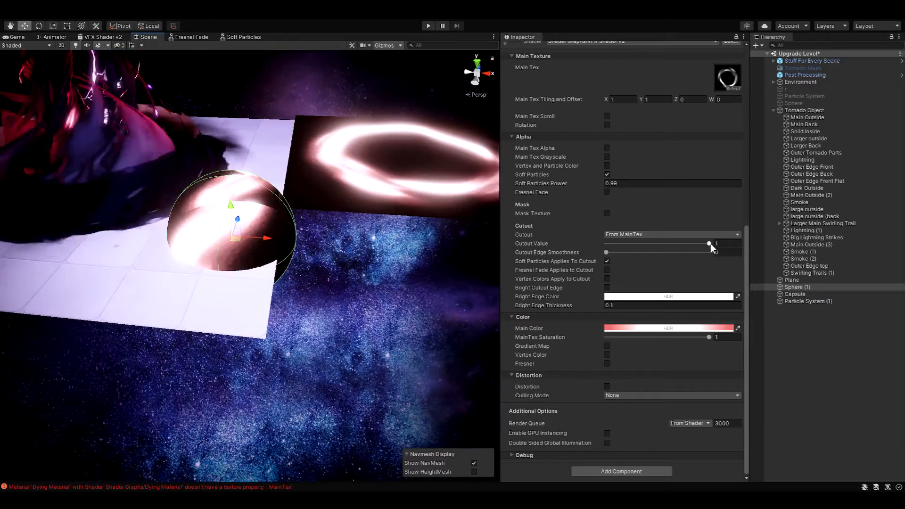
Set Cutout Value to 0.884 and Cutout Edge Smoothness to 0.039, shifting the sphere against the floor to test the soft intersection.
{"action": "mouse_move", "coordinate": [708, 247]}
{"action": "left_mouse_down"}
{"action": "mouse_move", "coordinate": [683, 242]}
{"action": "mouse_move", "coordinate": [703, 244]}
{"action": "mouse_move", "coordinate": [702, 253]}
{"action": "left_mouse_up"}
{"action": "mouse_move", "coordinate": [234, 206]}
{"action": "left_mouse_down"}
{"action": "mouse_move", "coordinate": [236, 219]}
{"action": "mouse_move", "coordinate": [247, 189]}
{"action": "mouse_move", "coordinate": [243, 244]}
{"action": "mouse_move", "coordinate": [245, 221]}
{"action": "left_mouse_up"}
{"action": "left_click_drag", "start_coordinate": [605, 253], "coordinate": [610, 253]}
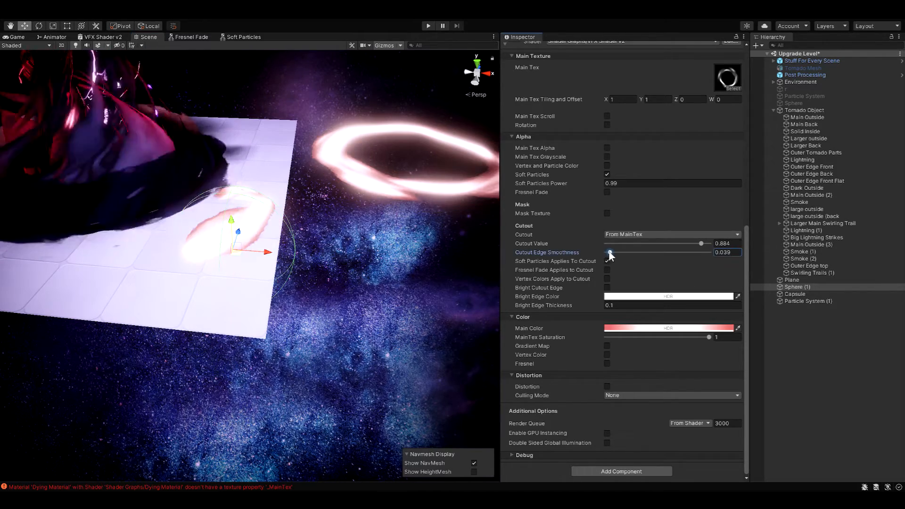
{"action": "left_click_drag", "start_coordinate": [237, 235], "coordinate": [263, 231]}
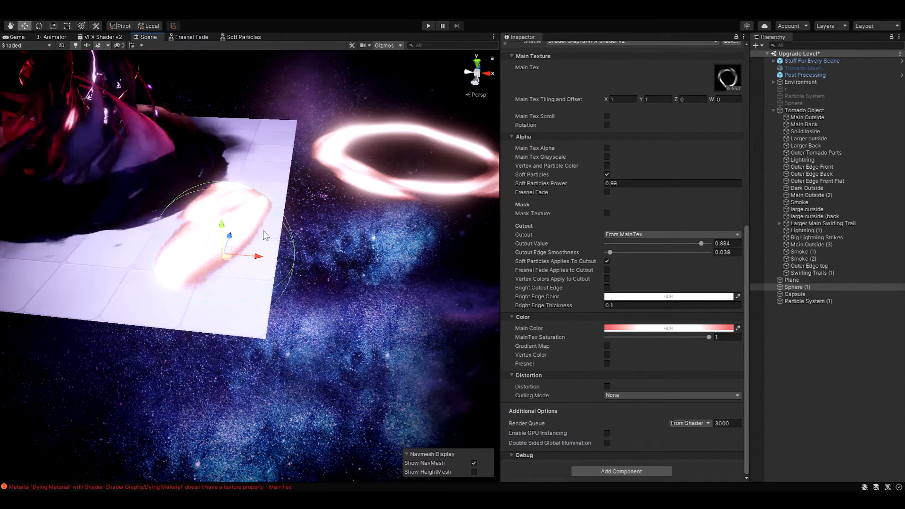
Enable Fresnel Fade Applies to Cutout and Fresnel Fade, and inspect the effect on the objects from another angle.
{"action": "left_click", "coordinate": [607, 270]}
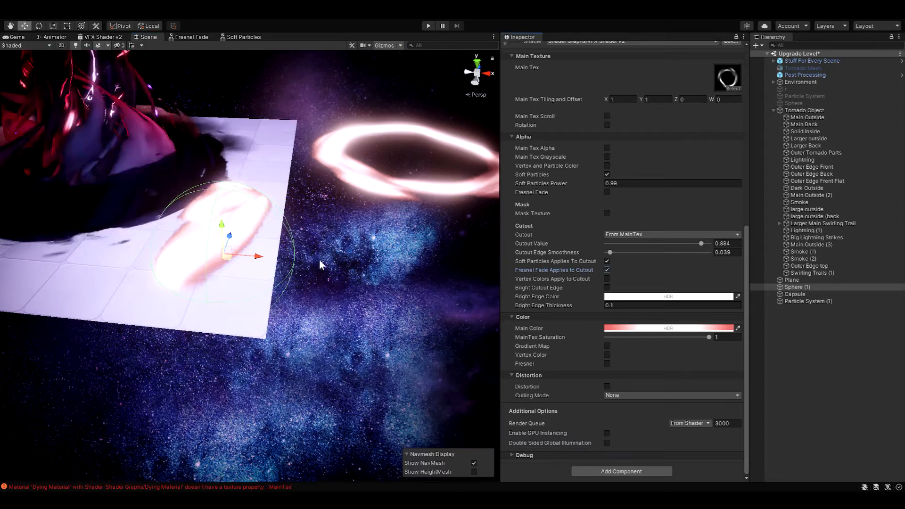
{"action": "left_click", "coordinate": [606, 192]}
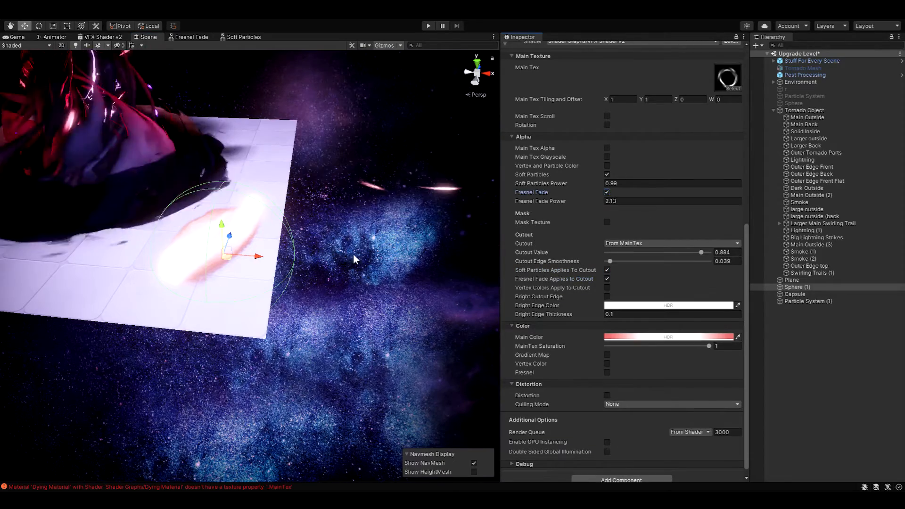
{"action": "middle_click_drag", "start_coordinate": [352, 253], "coordinate": [370, 277]}
{"action": "left_click_drag", "start_coordinate": [369, 277], "coordinate": [233, 302], "text": "alt"}
{"action": "right_click_drag", "start_coordinate": [233, 302], "coordinate": [269, 230], "text": "alt"}
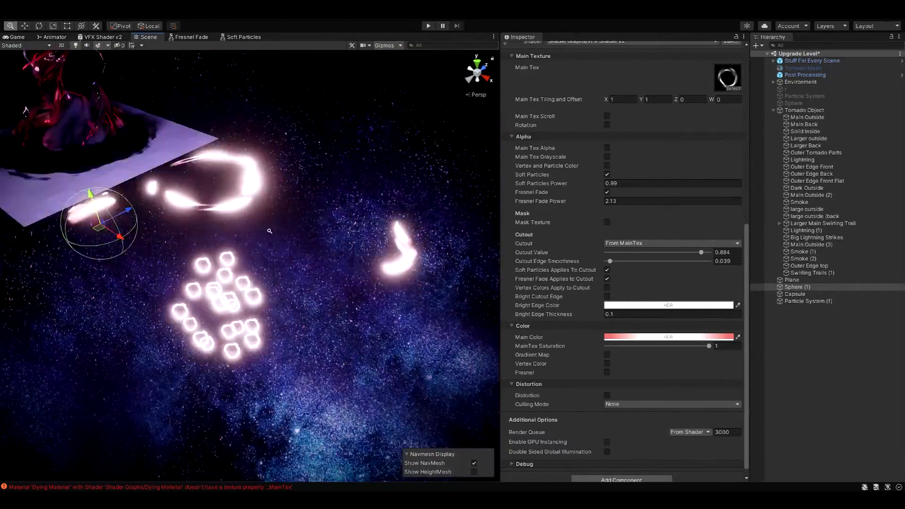
Return Sphere (1) to its place between the ring plane and the capsule.
{"action": "left_click_drag", "start_coordinate": [270, 231], "coordinate": [333, 218], "text": "alt"}
{"action": "key", "text": "d"}
{"action": "right_click_drag", "start_coordinate": [332, 218], "coordinate": [125, 253]}
{"action": "key", "text": "w"}
{"action": "left_click_drag", "start_coordinate": [125, 252], "coordinate": [518, 255], "text": "alt"}
{"action": "scroll", "coordinate": [421, 249], "scroll_direction": "down", "scroll_amount": 4}
{"action": "left_click_drag", "start_coordinate": [422, 250], "coordinate": [452, 256], "text": "alt"}
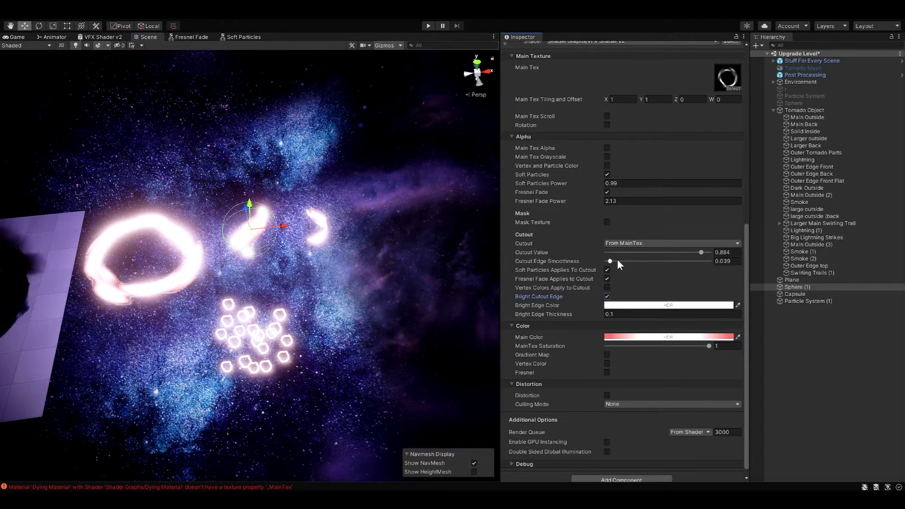
Turn on Bright Cutout Edge with Cutout Edge Smoothness at 0 and Bright Edge Thickness at 0.05.
{"action": "left_click_drag", "start_coordinate": [608, 261], "coordinate": [472, 264]}
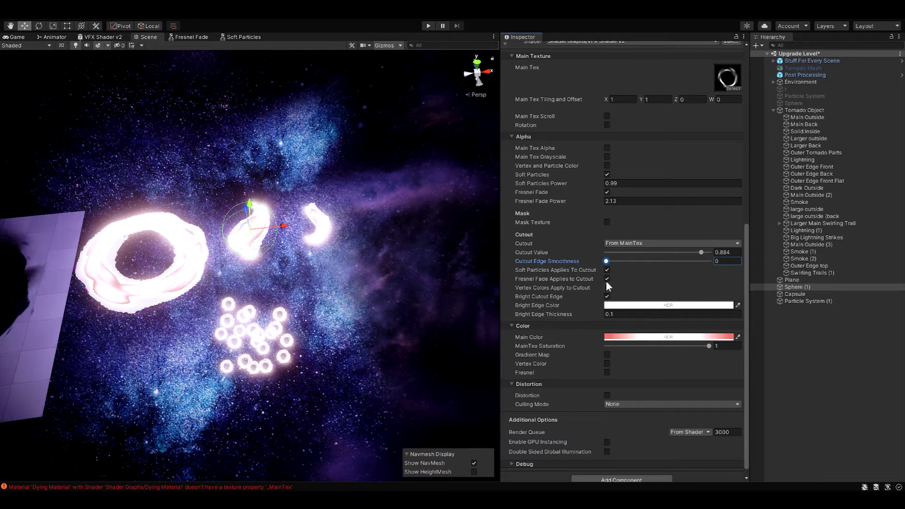
{"action": "left_click_drag", "start_coordinate": [607, 261], "coordinate": [537, 261]}
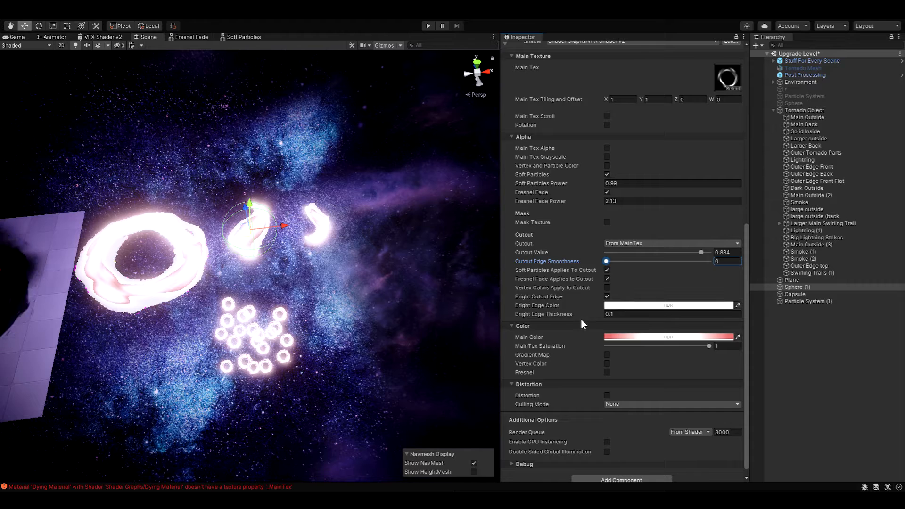
{"action": "left_click_drag", "start_coordinate": [583, 317], "coordinate": [580, 318]}
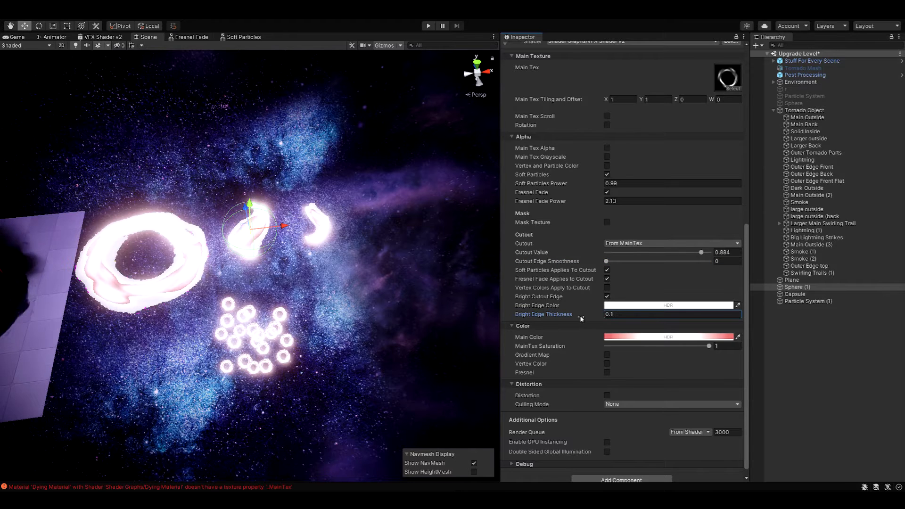
{"action": "type", "text": ".05"}
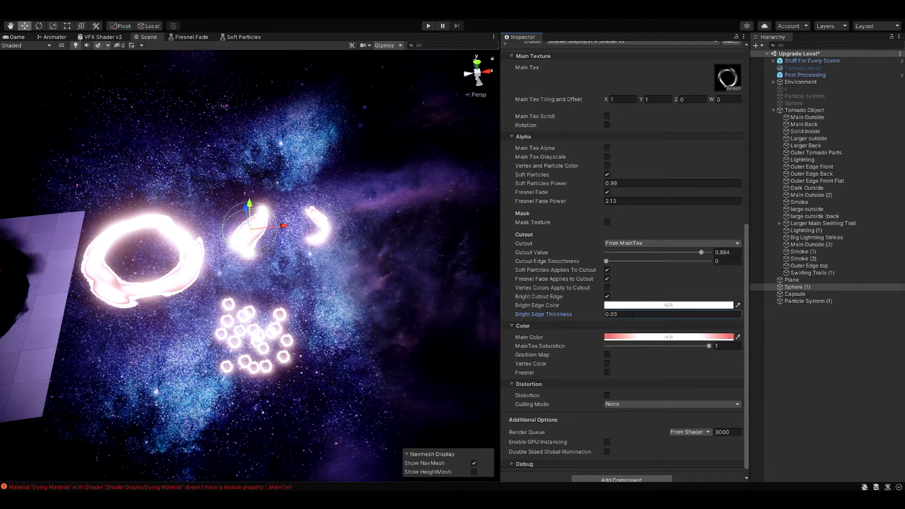
Set the Bright Edge Color to pure red with an HDR intensity of 2.
{"action": "left_click", "coordinate": [669, 305]}
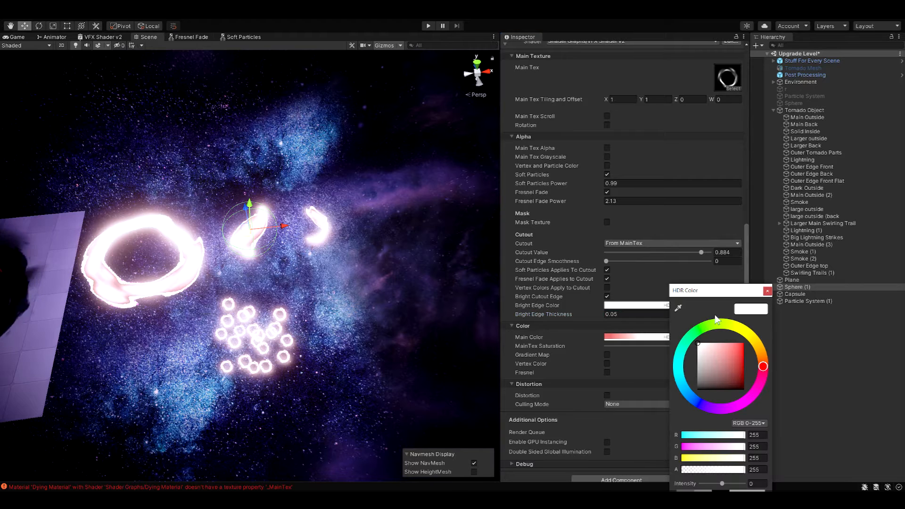
{"action": "left_click_drag", "start_coordinate": [713, 293], "coordinate": [640, 199]}
{"action": "left_click", "coordinate": [662, 404]}
{"action": "left_click", "coordinate": [662, 404]}
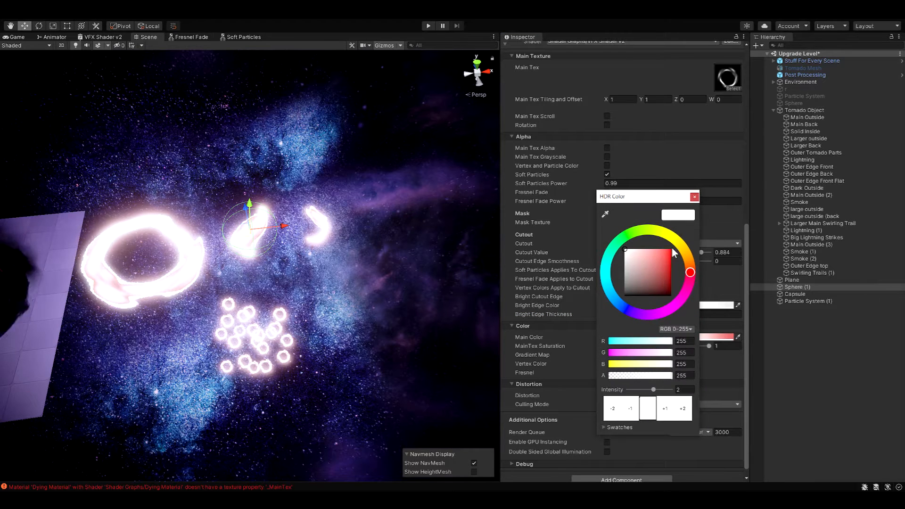
{"action": "left_click", "coordinate": [672, 250]}
{"action": "left_click", "coordinate": [693, 199]}
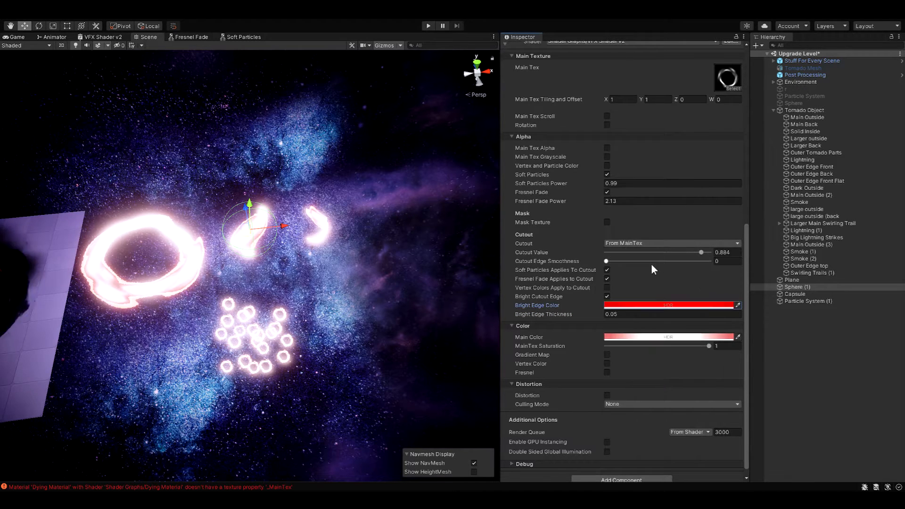
Set the Main Color's HDR intensity to 0 and the Cutout Value to 0.799.
{"action": "mouse_move", "coordinate": [701, 252]}
{"action": "left_mouse_down"}
{"action": "mouse_move", "coordinate": [644, 253]}
{"action": "mouse_move", "coordinate": [694, 253]}
{"action": "left_mouse_up"}
{"action": "left_click", "coordinate": [683, 337]}
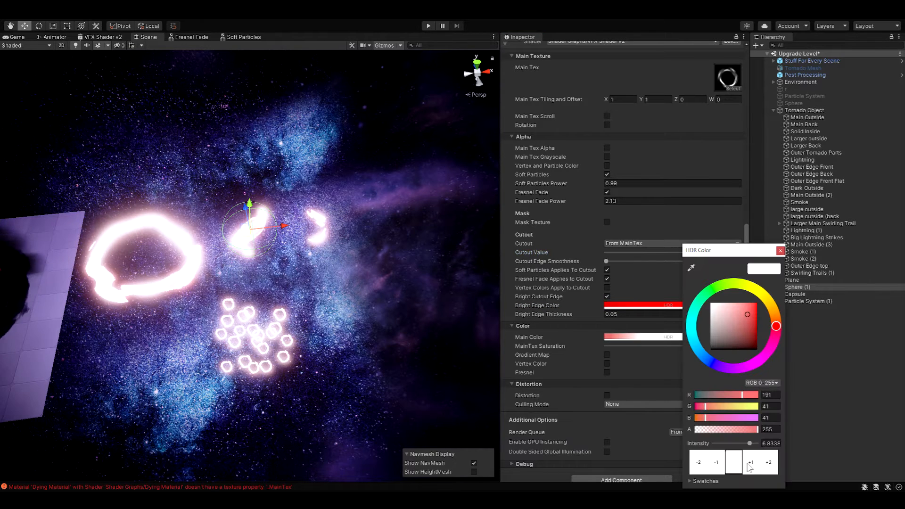
{"action": "left_click", "coordinate": [765, 443]}
{"action": "type", "text": "0"}
{"action": "left_click", "coordinate": [780, 250]}
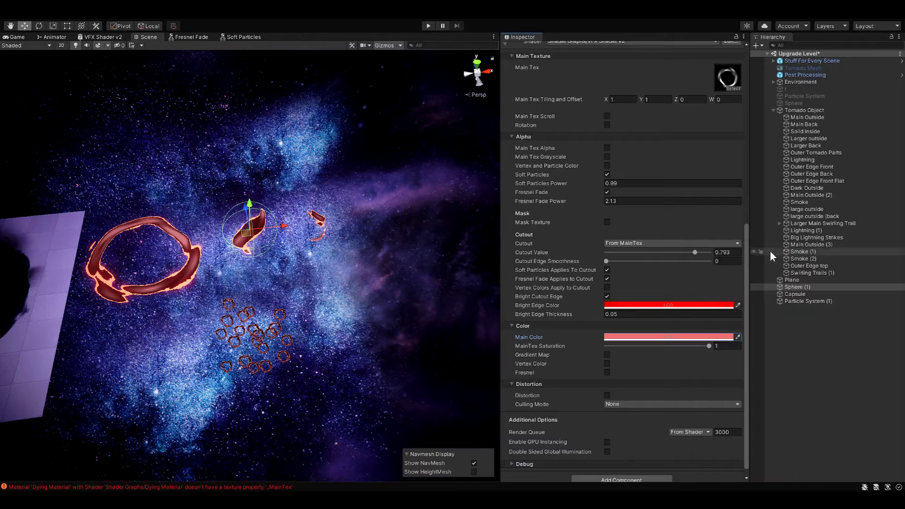
{"action": "mouse_move", "coordinate": [697, 253]}
{"action": "left_mouse_down"}
{"action": "mouse_move", "coordinate": [636, 256]}
{"action": "mouse_move", "coordinate": [705, 262]}
{"action": "mouse_move", "coordinate": [698, 268]}
{"action": "left_mouse_up"}
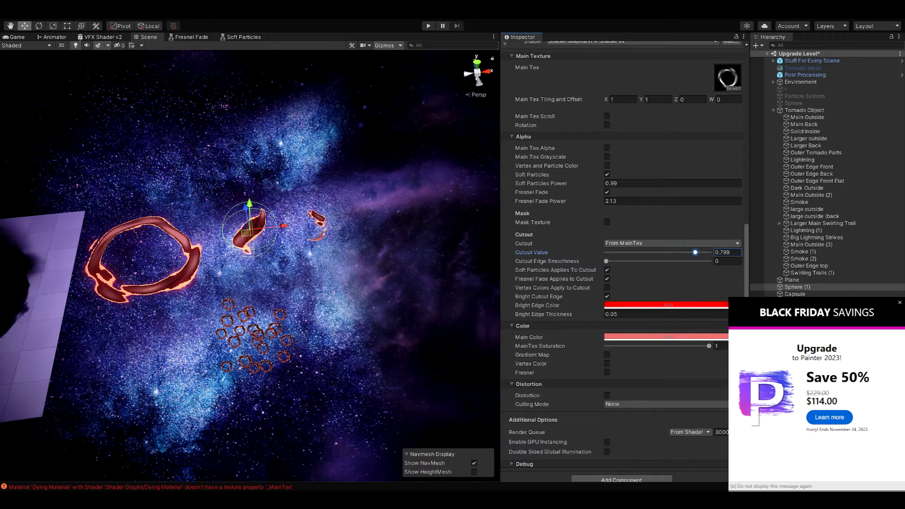
Dismiss the promotional popup and switch Cutout to From Cutout Tex with a Cutout Value of 0.612.
{"action": "left_click", "coordinate": [743, 486]}
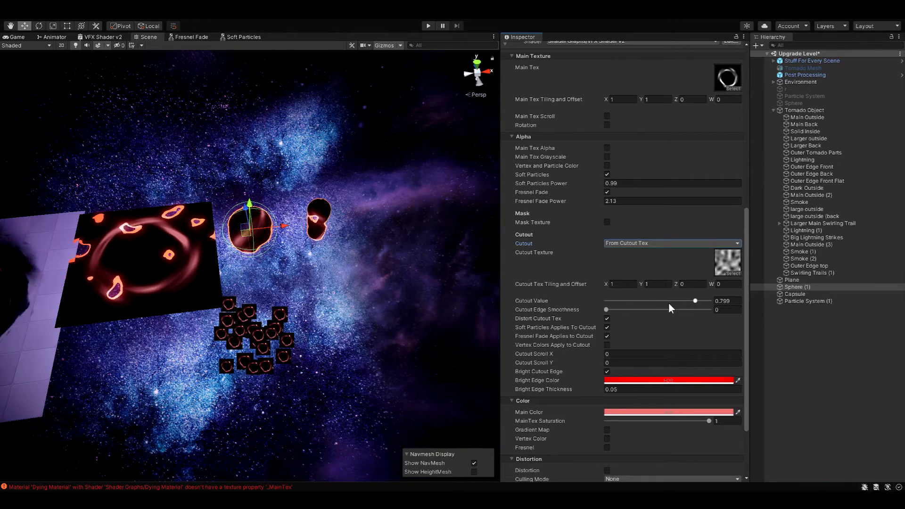
{"action": "left_click_drag", "start_coordinate": [688, 301], "coordinate": [683, 300]}
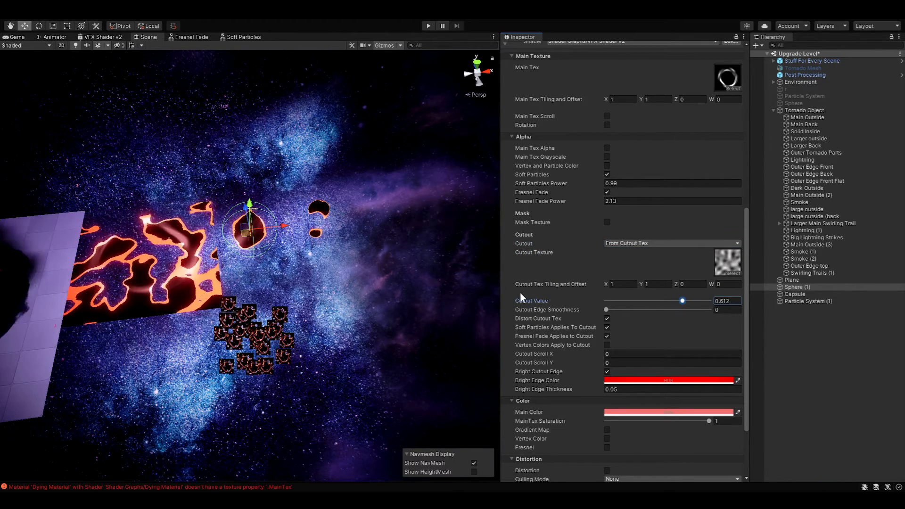
{"action": "key", "text": "w"}
{"action": "right_click_drag", "start_coordinate": [273, 265], "coordinate": [281, 338]}
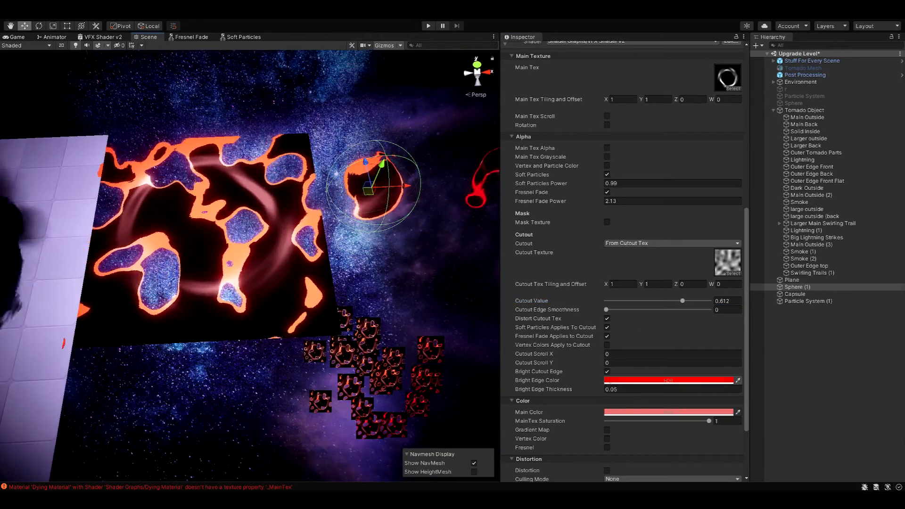
Set Bright Edge Thickness to 0.01 and Cutout Value to 0.451, and enable Vertex Colors Apply to Cutout.
{"action": "left_click", "coordinate": [623, 389]}
{"action": "type", "text": ".01"}
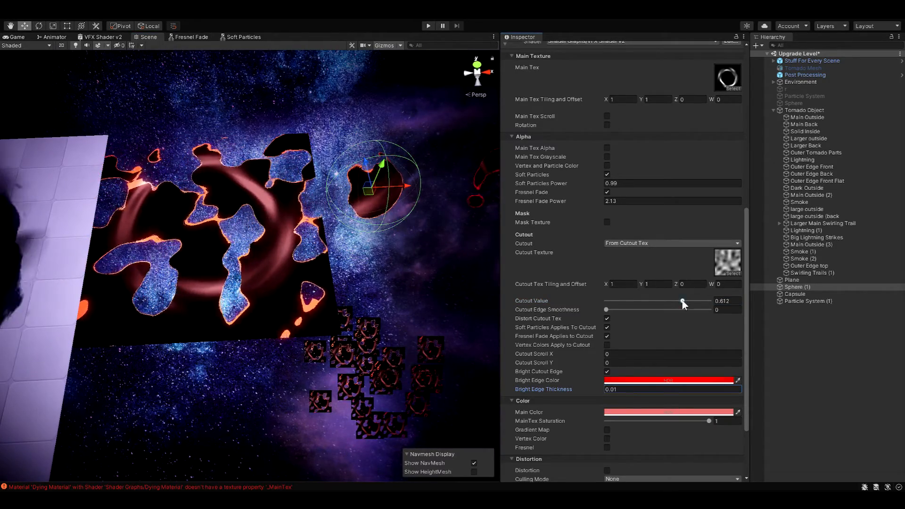
{"action": "left_click_drag", "start_coordinate": [682, 301], "coordinate": [653, 301]}
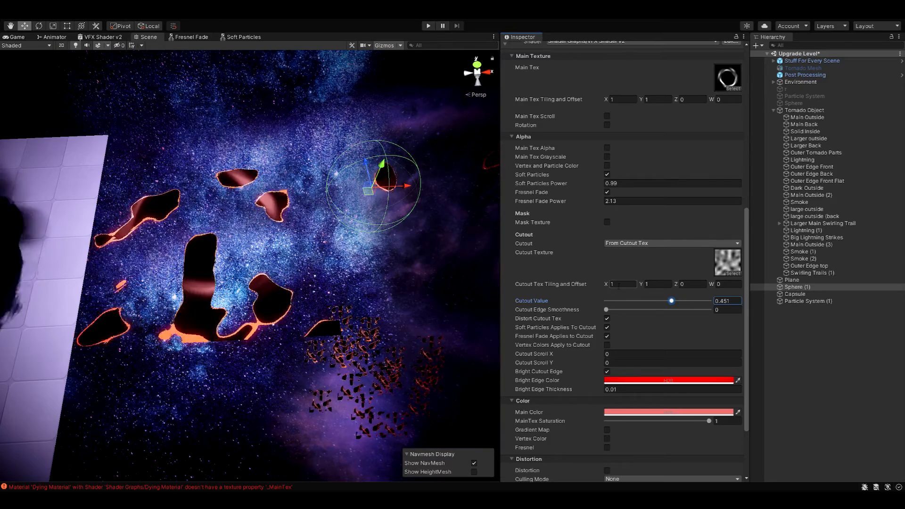
{"action": "left_click", "coordinate": [610, 343]}
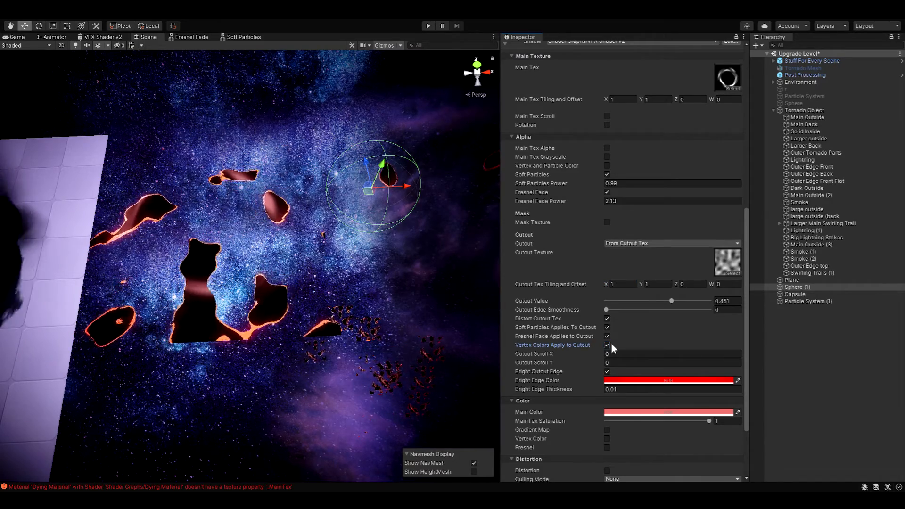
Disable Vertex Colors Apply to Cutout and set Cutout Scroll X to 1.
{"action": "left_click", "coordinate": [608, 344]}
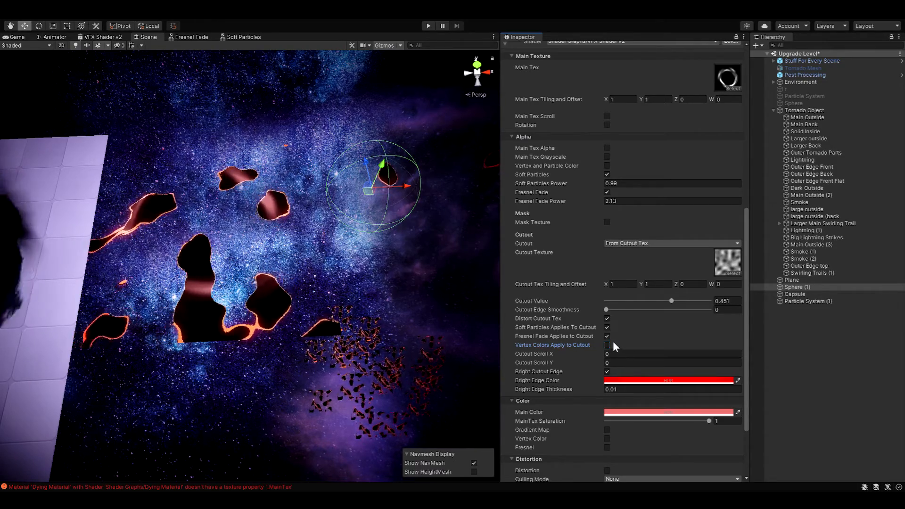
{"action": "left_click", "coordinate": [613, 353]}
{"action": "type", "text": "1"}
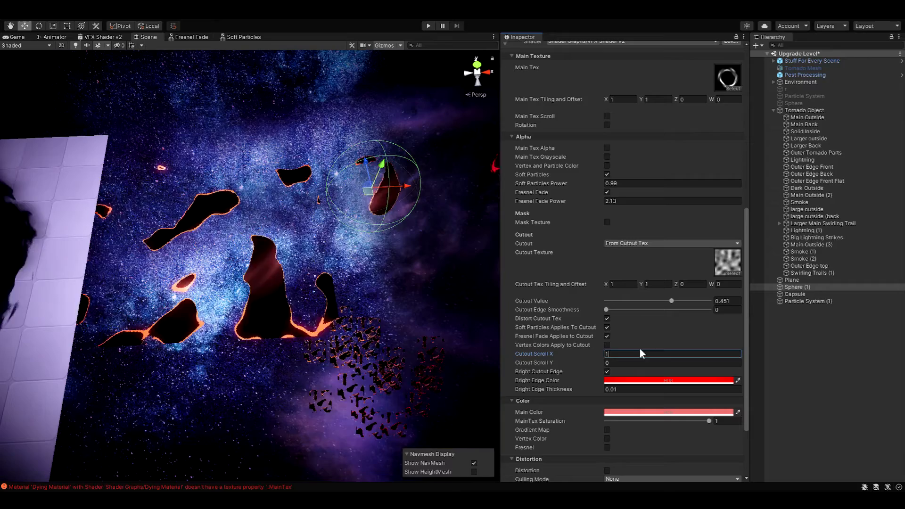
{"action": "key", "text": "Return"}
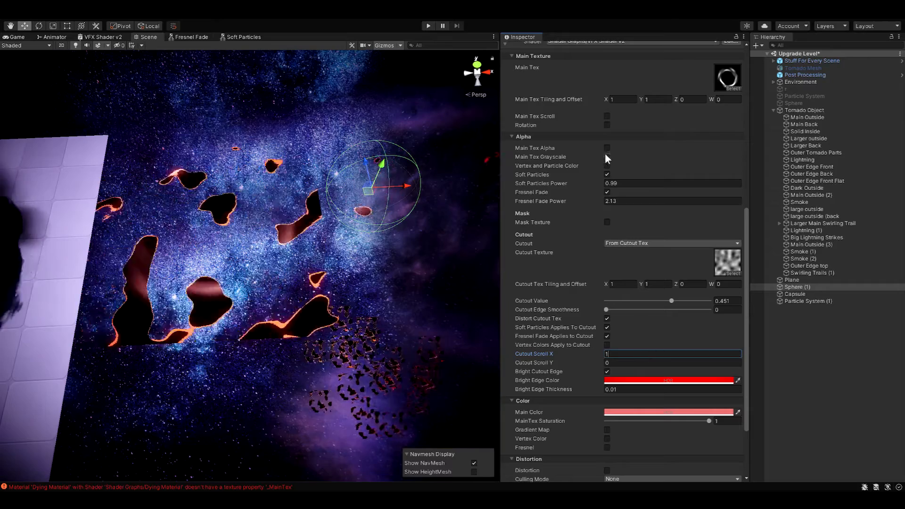
Try Main Tex Alpha on the material, then switch it off in favor of Main Tex Grayscale.
{"action": "left_click", "coordinate": [607, 147]}
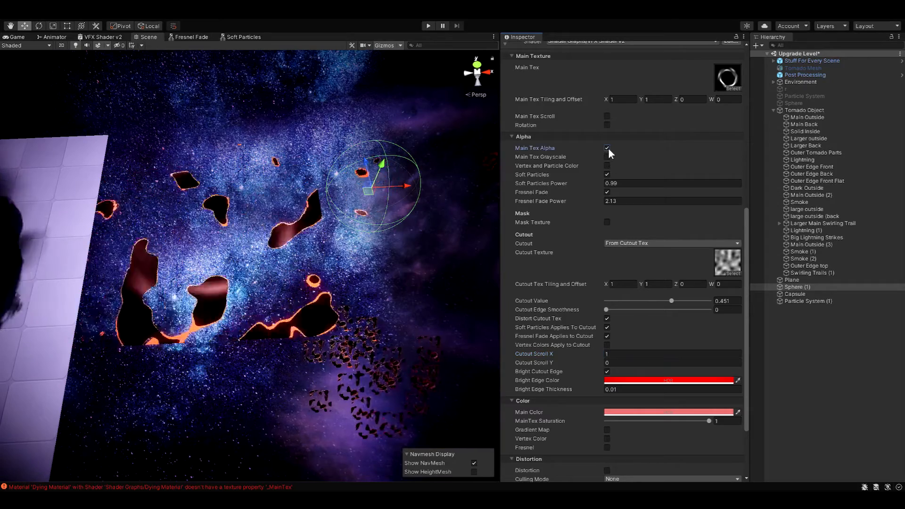
{"action": "left_click", "coordinate": [608, 155]}
{"action": "left_click", "coordinate": [607, 148]}
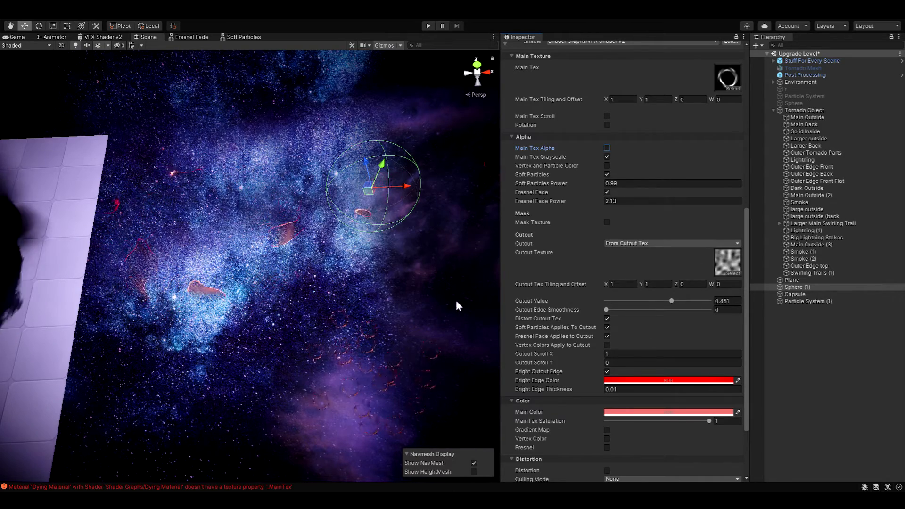
{"action": "right_click_drag", "start_coordinate": [440, 326], "coordinate": [388, 285]}
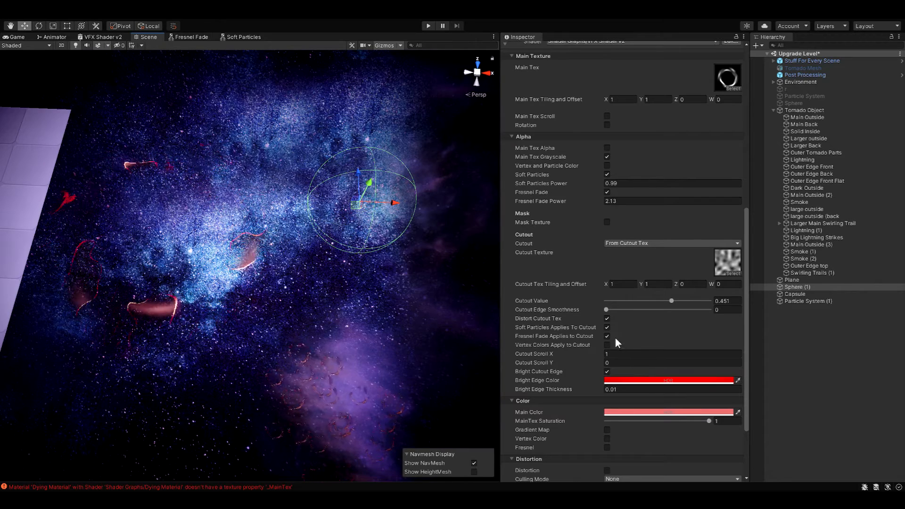
Set Cutout to Disabled and turn off the Main Tex Grayscale, Soft Particles and Fresnel Fade alpha options.
{"action": "left_click", "coordinate": [613, 241]}
{"action": "left_click", "coordinate": [625, 253]}
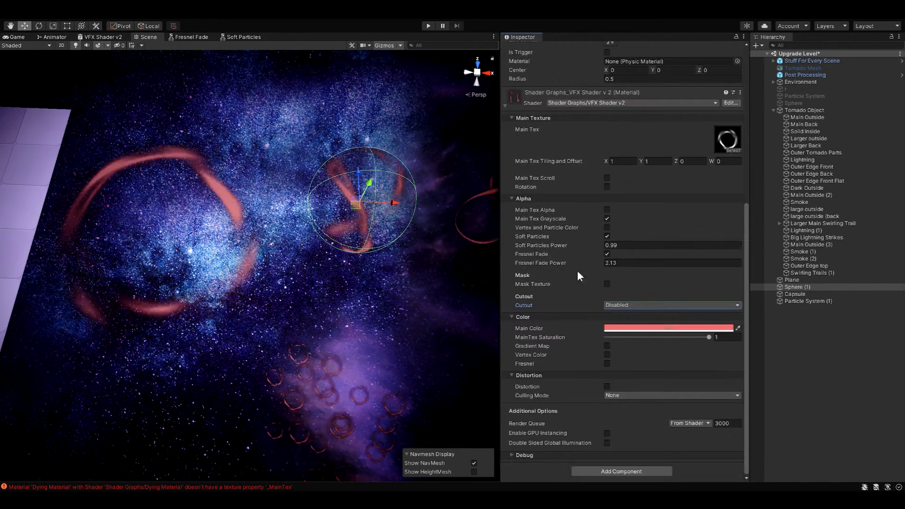
{"action": "left_click", "coordinate": [607, 218]}
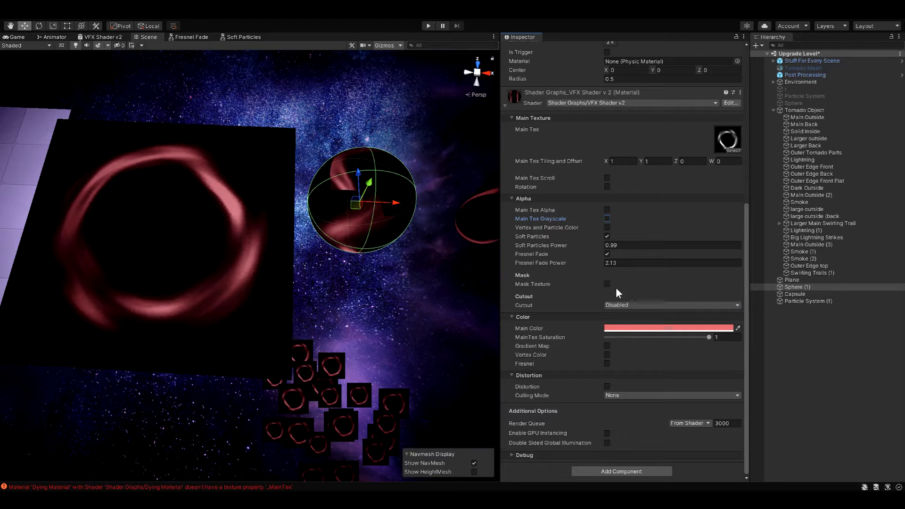
{"action": "left_click", "coordinate": [606, 236]}
{"action": "left_click", "coordinate": [607, 253]}
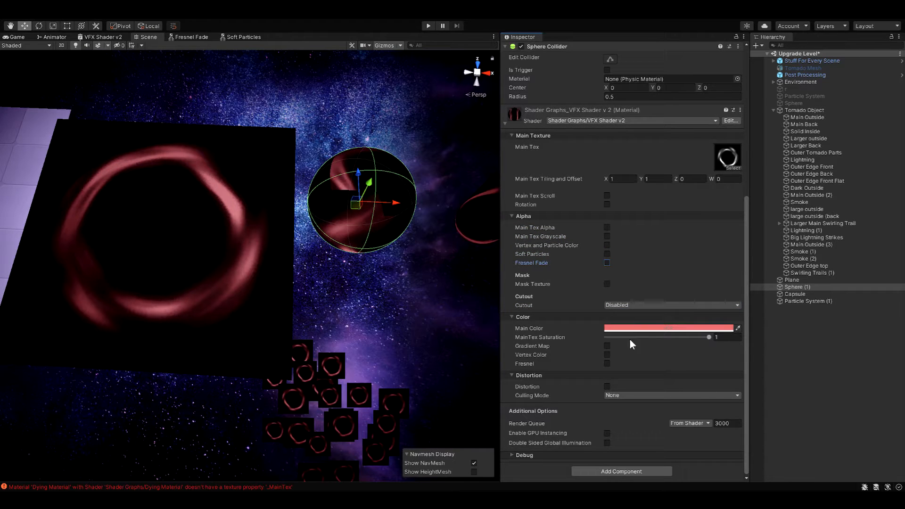
Set the Main Color to pale pink (255, 182, 182) at HDR intensity 0.
{"action": "left_click", "coordinate": [667, 327]}
{"action": "mouse_move", "coordinate": [698, 322]}
{"action": "left_mouse_down"}
{"action": "mouse_move", "coordinate": [732, 294]}
{"action": "mouse_move", "coordinate": [681, 272]}
{"action": "mouse_move", "coordinate": [770, 306]}
{"action": "mouse_move", "coordinate": [708, 266]}
{"action": "left_mouse_up"}
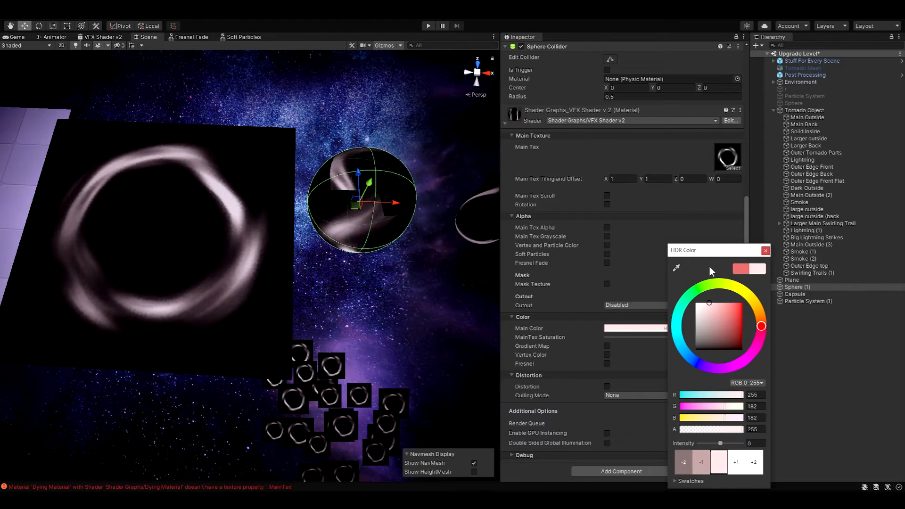
{"action": "left_click", "coordinate": [736, 467]}
{"action": "left_click", "coordinate": [736, 468]}
{"action": "left_click", "coordinate": [736, 466]}
{"action": "double_click", "coordinate": [736, 467]}
{"action": "left_click", "coordinate": [736, 466]}
{"action": "left_click", "coordinate": [736, 466]}
{"action": "left_click", "coordinate": [736, 467]}
{"action": "double_click", "coordinate": [736, 466]}
{"action": "left_click", "coordinate": [765, 250]}
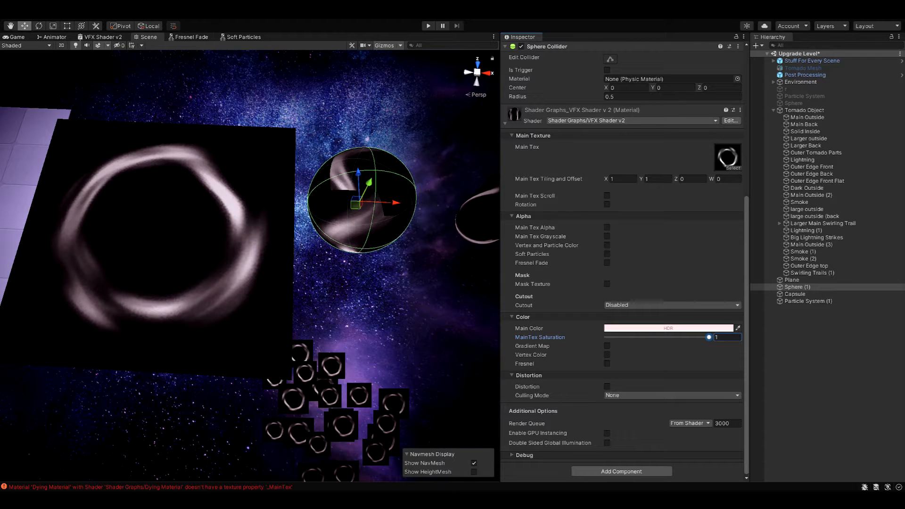
Assign the purple-to-green gradient texture as Main Tex and set MainTex Saturation to 0.
{"action": "left_click_drag", "start_coordinate": [904, 137], "coordinate": [728, 160]}
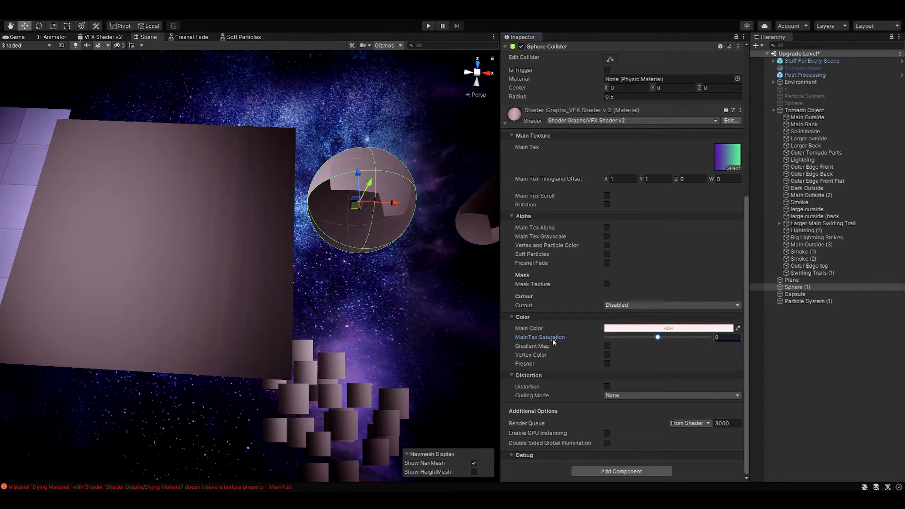
{"action": "middle_click_drag", "start_coordinate": [447, 259], "coordinate": [450, 287]}
{"action": "left_click_drag", "start_coordinate": [450, 287], "coordinate": [460, 321], "text": "alt"}
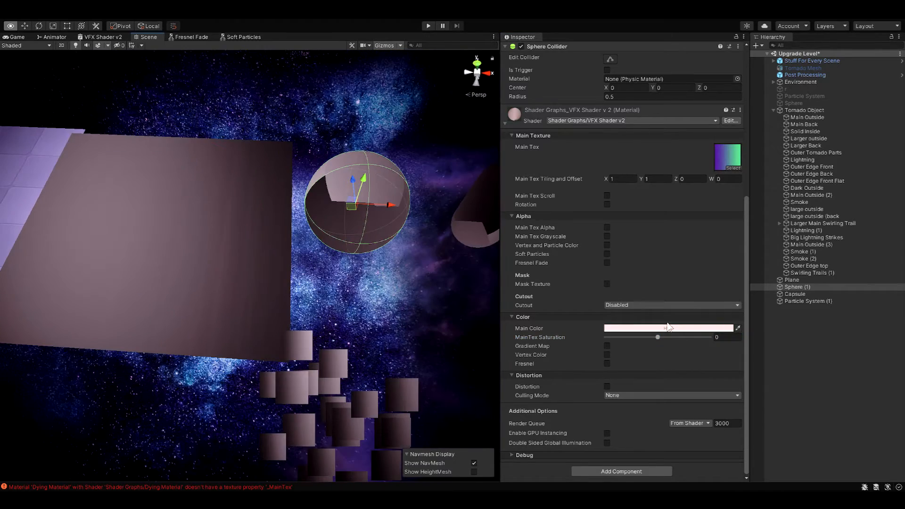
Set the material's Main Color to white.
{"action": "left_click", "coordinate": [673, 330]}
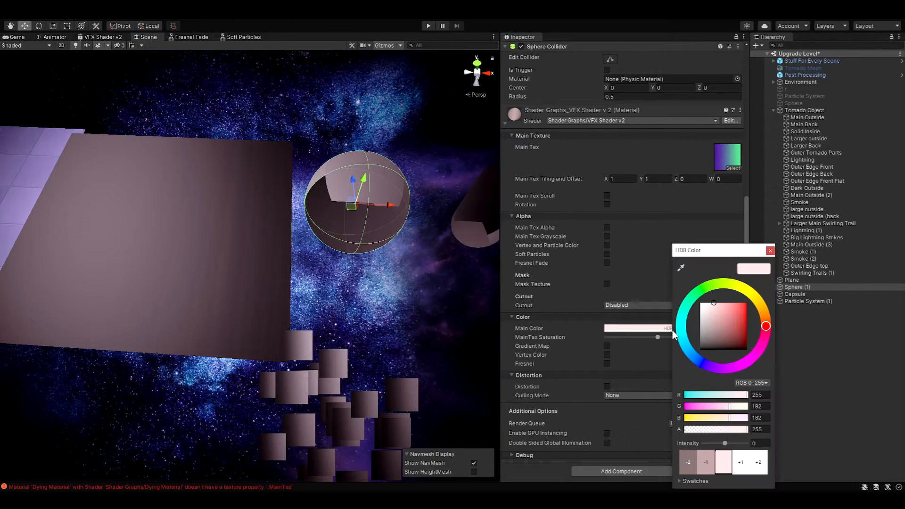
{"action": "left_click_drag", "start_coordinate": [696, 303], "coordinate": [685, 281]}
{"action": "left_click", "coordinate": [770, 250]}
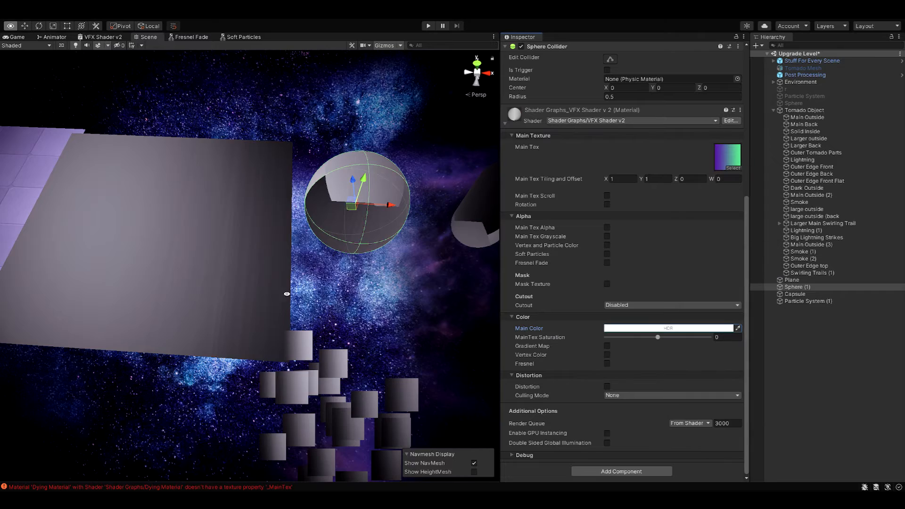
Try MainTex Saturation at -1 and 1 on the gradient texture, and return it to 0.
{"action": "left_click", "coordinate": [658, 337]}
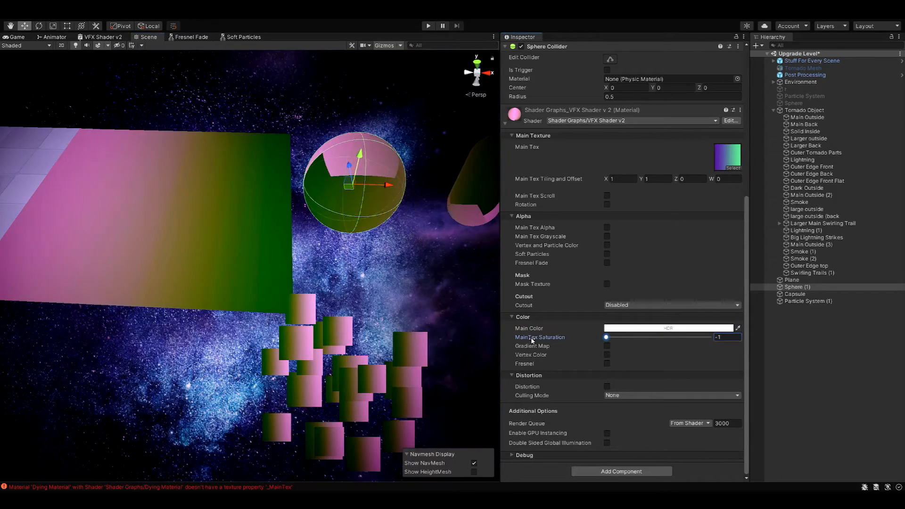
{"action": "type", "text": "1"}
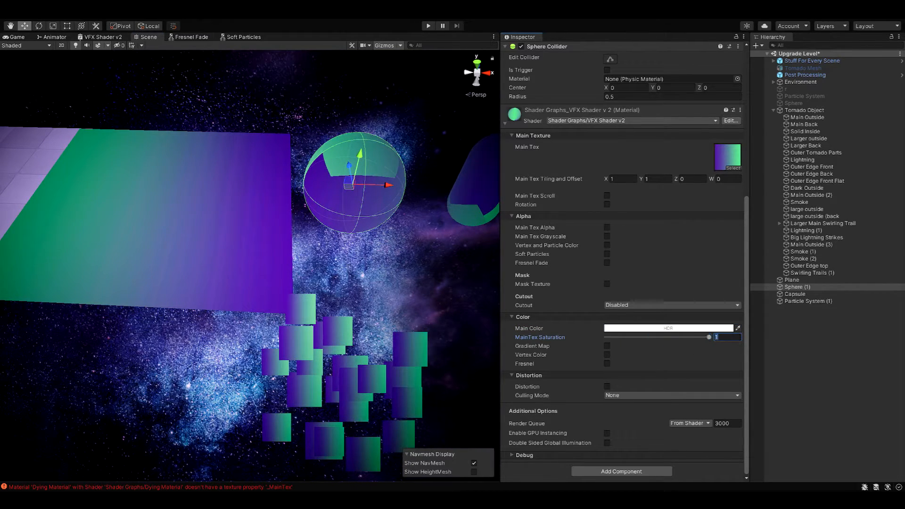
{"action": "type", "text": "0"}
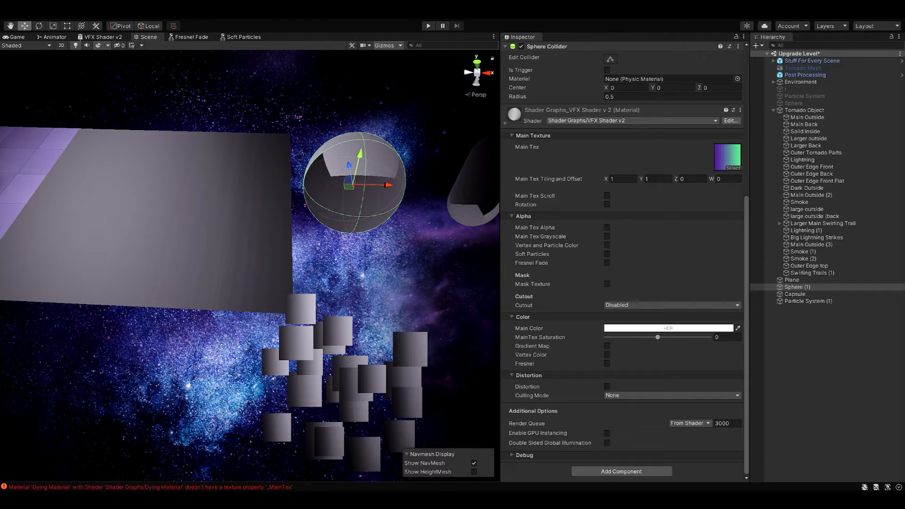
Assign the wavy black-and-white noise texture as Main Tex, and enable Gradient Map with MainTex Saturation at 1.
{"action": "left_click_drag", "start_coordinate": [879, 315], "coordinate": [726, 158]}
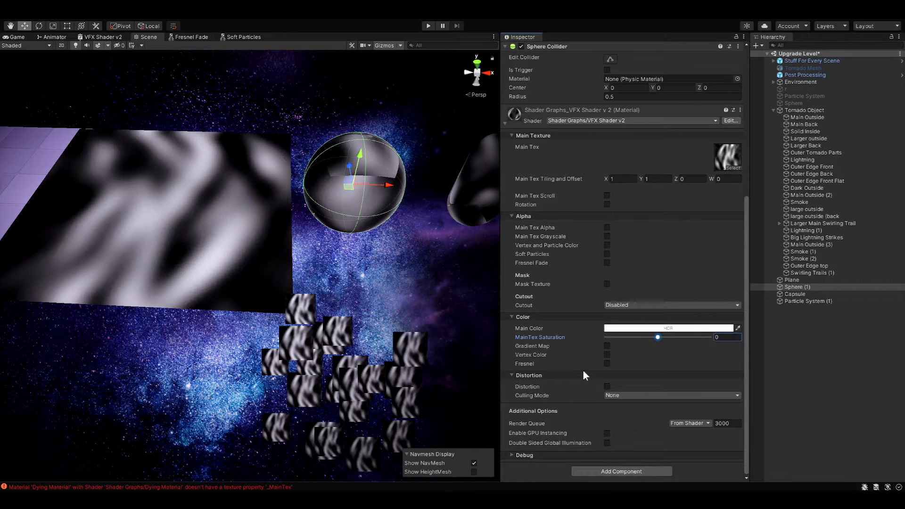
{"action": "left_click", "coordinate": [606, 346]}
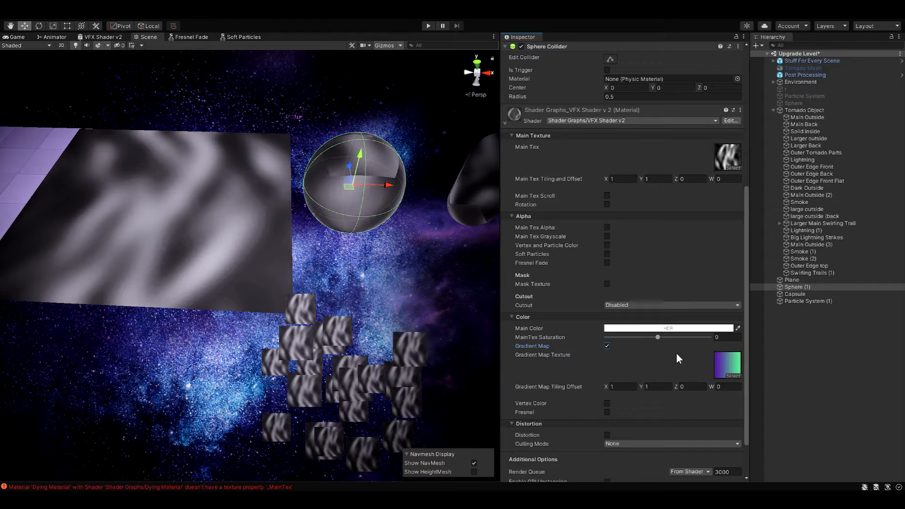
{"action": "left_click_drag", "start_coordinate": [658, 337], "coordinate": [740, 331]}
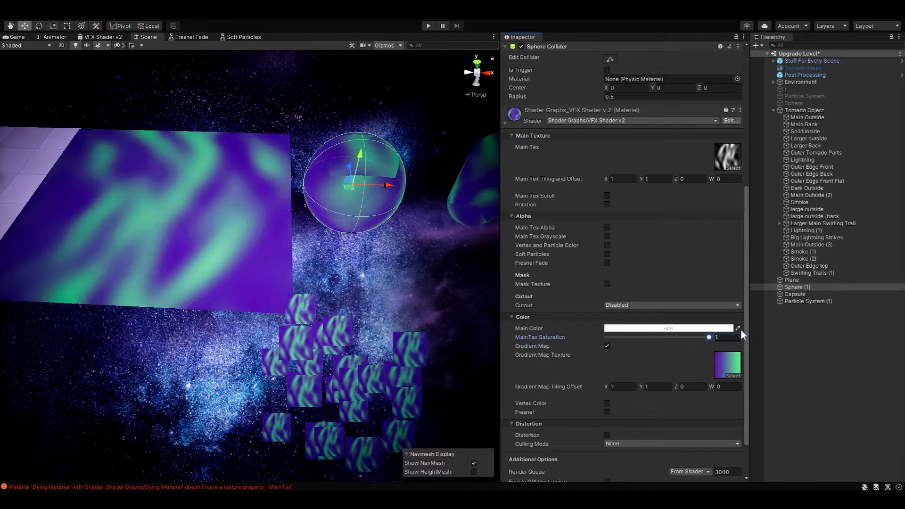
{"action": "left_click_drag", "start_coordinate": [436, 264], "coordinate": [437, 307], "text": "alt"}
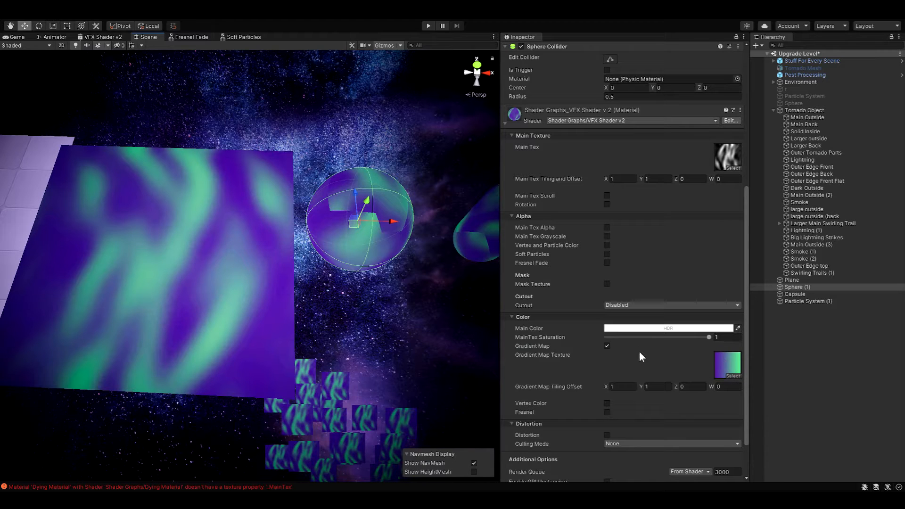
Toggle Gradient Map to compare, try a Gradient Map Tiling Offset X of 0.66, and reset X to 1.
{"action": "left_click", "coordinate": [606, 345]}
{"action": "left_click", "coordinate": [606, 346]}
{"action": "left_click", "coordinate": [676, 388]}
{"action": "left_click_drag", "start_coordinate": [675, 388], "coordinate": [676, 388]}
{"action": "left_click", "coordinate": [689, 387]}
{"action": "type", "text": "0"}
{"action": "left_click", "coordinate": [710, 388]}
{"action": "mouse_move", "coordinate": [607, 386]}
{"action": "left_mouse_down"}
{"action": "mouse_move", "coordinate": [627, 386]}
{"action": "mouse_move", "coordinate": [603, 385]}
{"action": "left_mouse_up"}
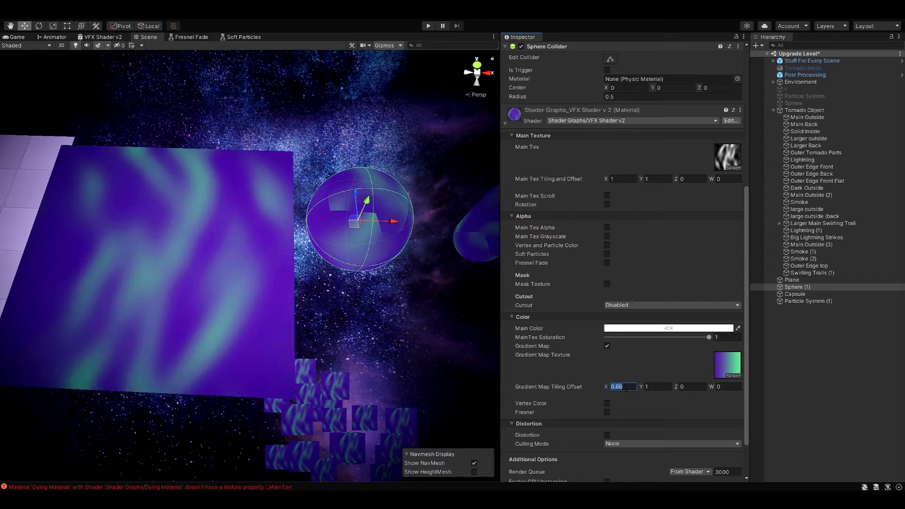
{"action": "type", "text": "1"}
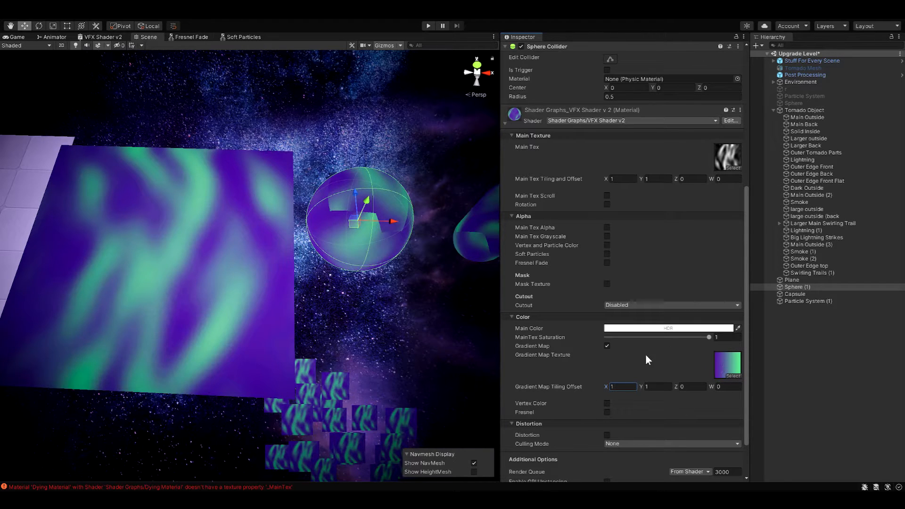
Disable Gradient Map and enable Vertex Color on the material.
{"action": "left_click", "coordinate": [606, 346]}
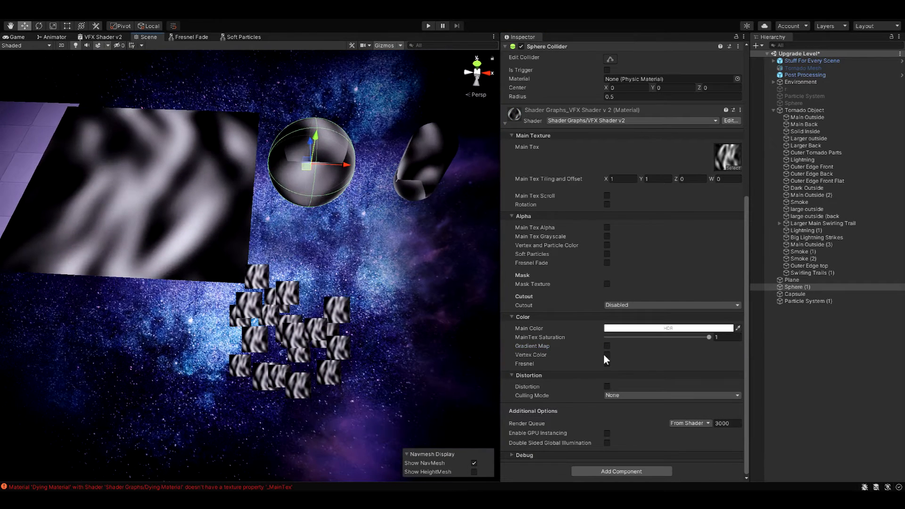
{"action": "left_click", "coordinate": [606, 355]}
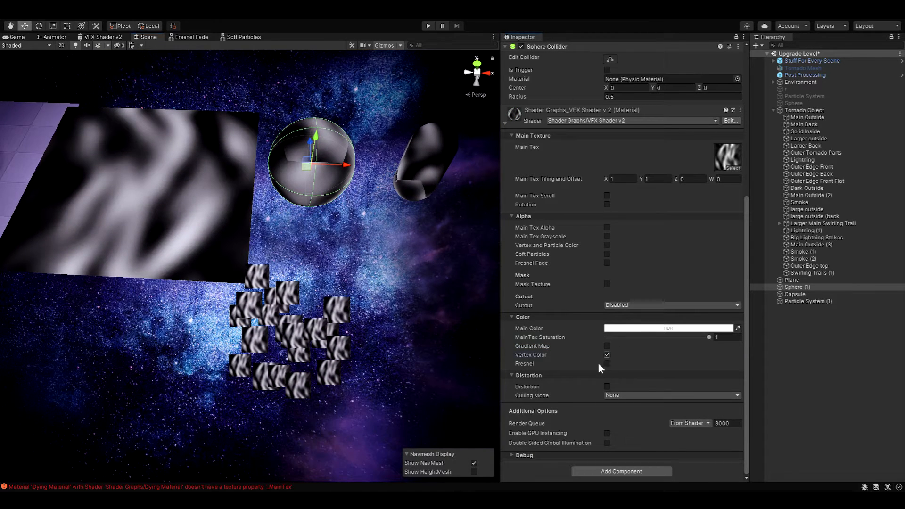
Set the Start Color of Particle System (1) to bright red.
{"action": "left_click", "coordinate": [818, 300]}
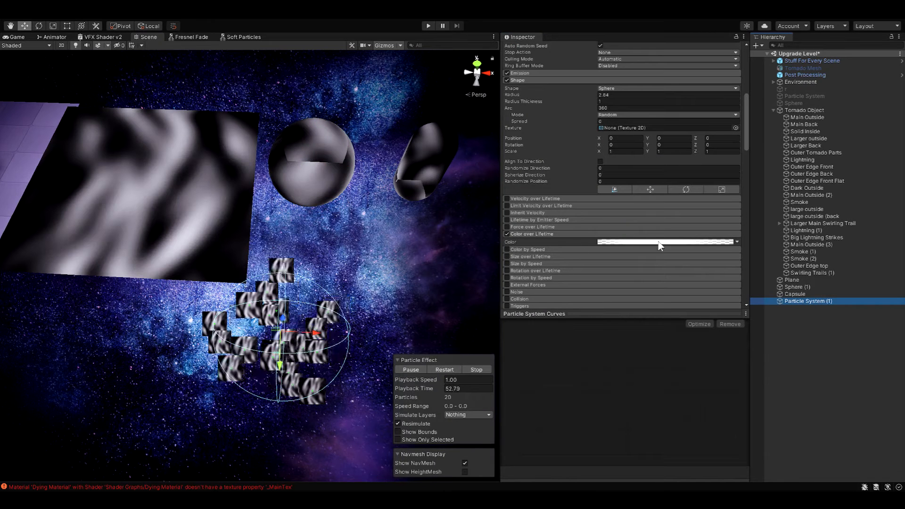
{"action": "scroll", "coordinate": [657, 211], "scroll_direction": "up", "scroll_amount": 7}
{"action": "left_click", "coordinate": [658, 220]}
{"action": "left_click", "coordinate": [722, 273]}
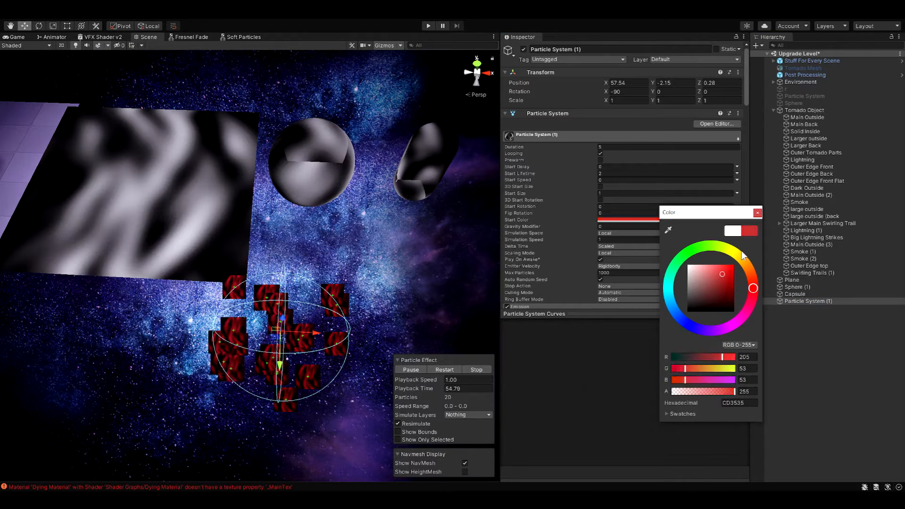
{"action": "left_click", "coordinate": [757, 212]}
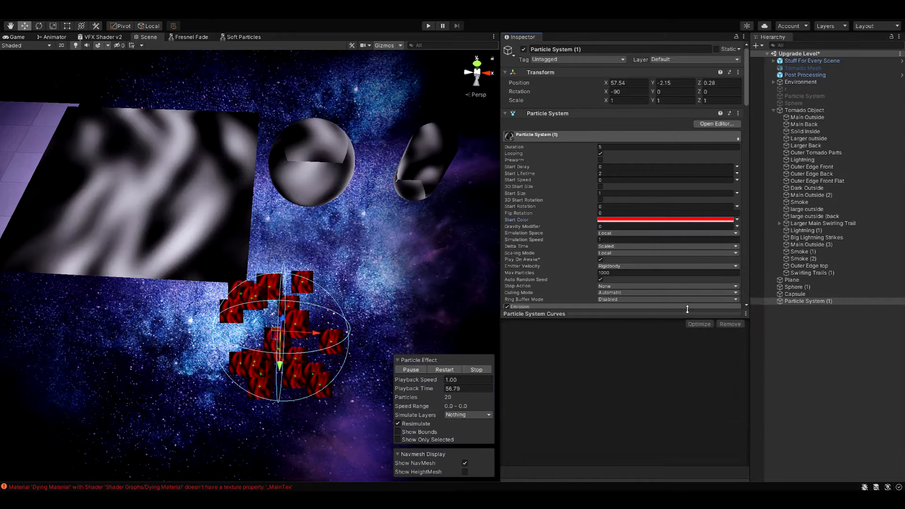
Toggle Vertex Color on the Plane's material to compare its effect on the particles, leaving it off.
{"action": "left_click", "coordinate": [802, 286]}
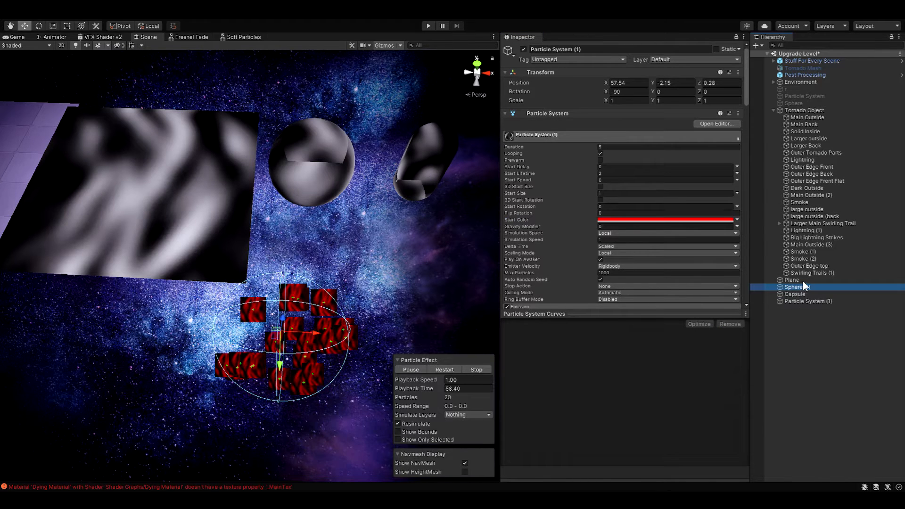
{"action": "left_click", "coordinate": [801, 280]}
{"action": "scroll", "coordinate": [620, 294], "scroll_direction": "down", "scroll_amount": 10}
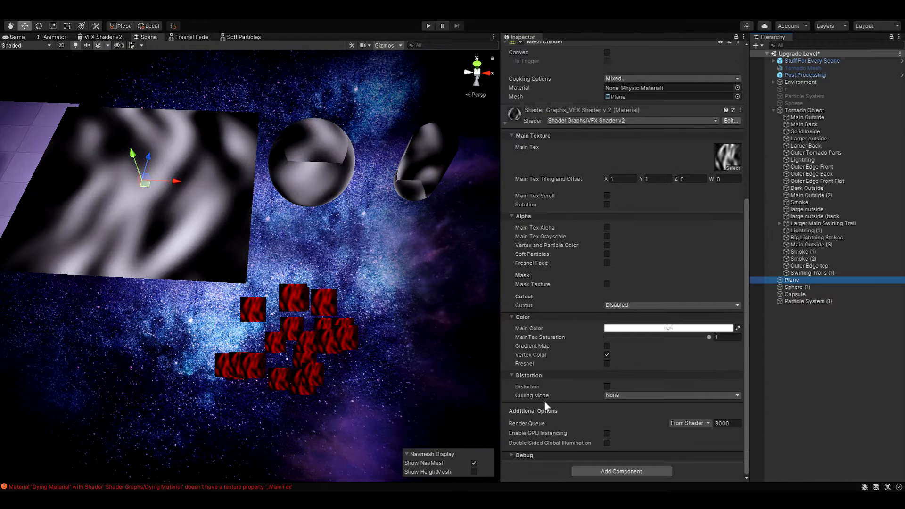
{"action": "left_click", "coordinate": [606, 355]}
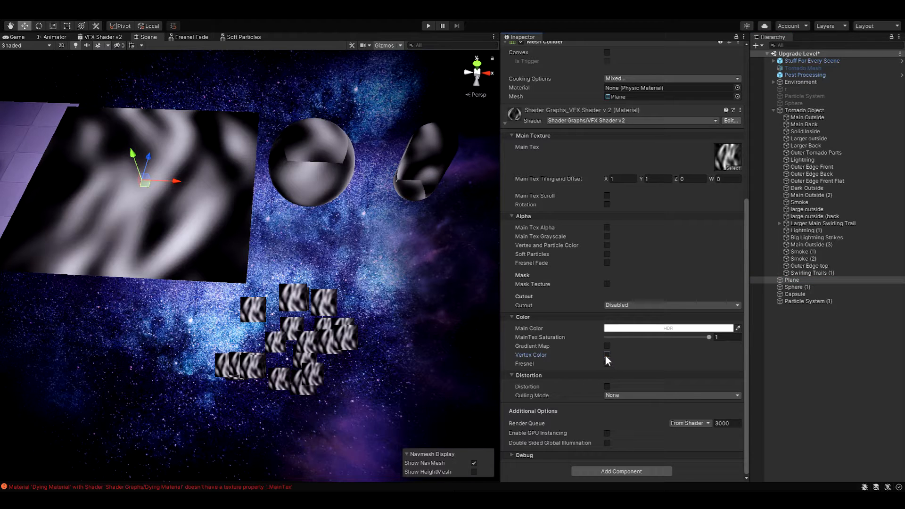
{"action": "left_click", "coordinate": [606, 355]}
{"action": "left_click", "coordinate": [607, 356]}
Enable Fresnel in the material's color options and lower Fresnel Power to 0.12.
{"action": "left_click", "coordinate": [607, 363]}
{"action": "scroll", "coordinate": [349, 302], "scroll_direction": "up", "scroll_amount": 5}
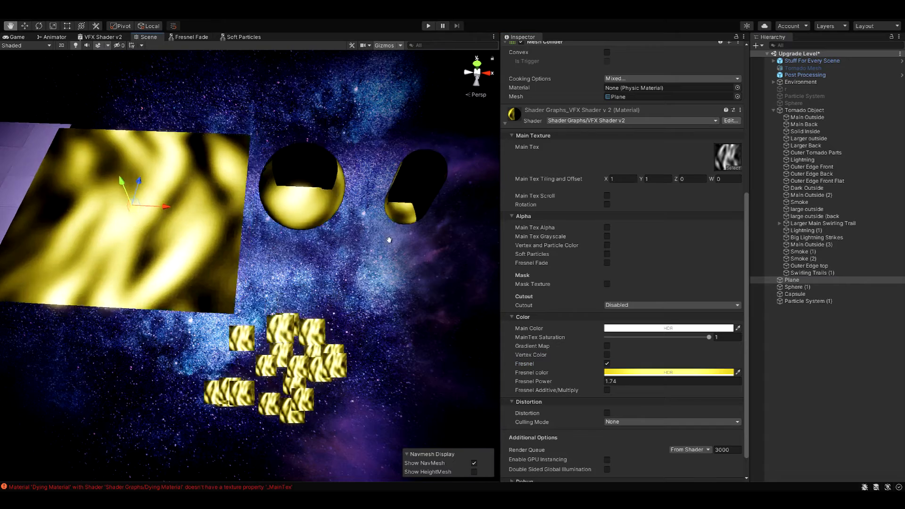
{"action": "left_click_drag", "start_coordinate": [350, 302], "coordinate": [354, 237], "text": "alt"}
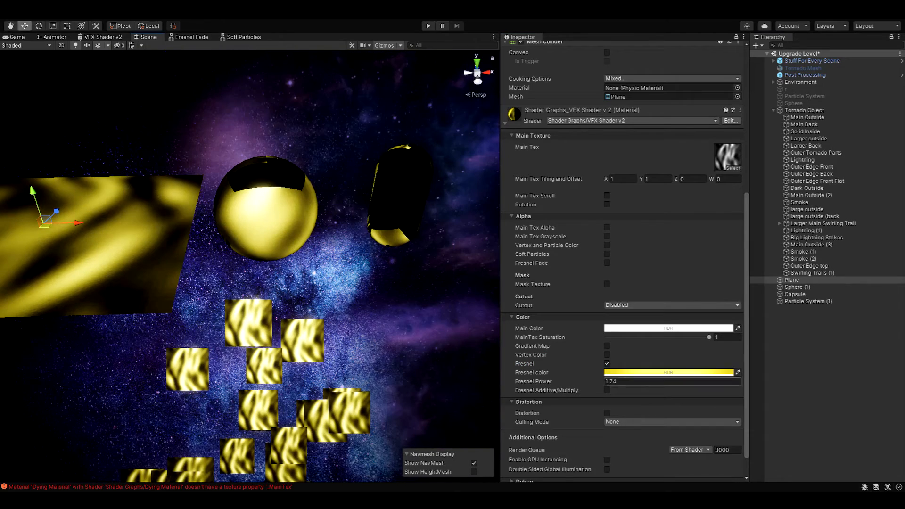
{"action": "left_click_drag", "start_coordinate": [590, 386], "coordinate": [569, 384]}
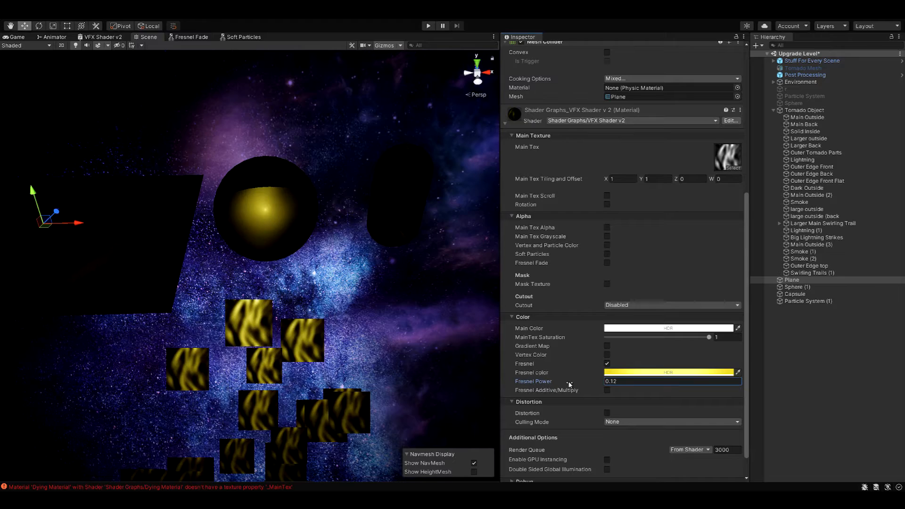
Enable Fresnel Additive/Multiply on the material and raise Fresnel Power to 2.67.
{"action": "left_click_drag", "start_coordinate": [316, 288], "coordinate": [289, 283], "text": "alt"}
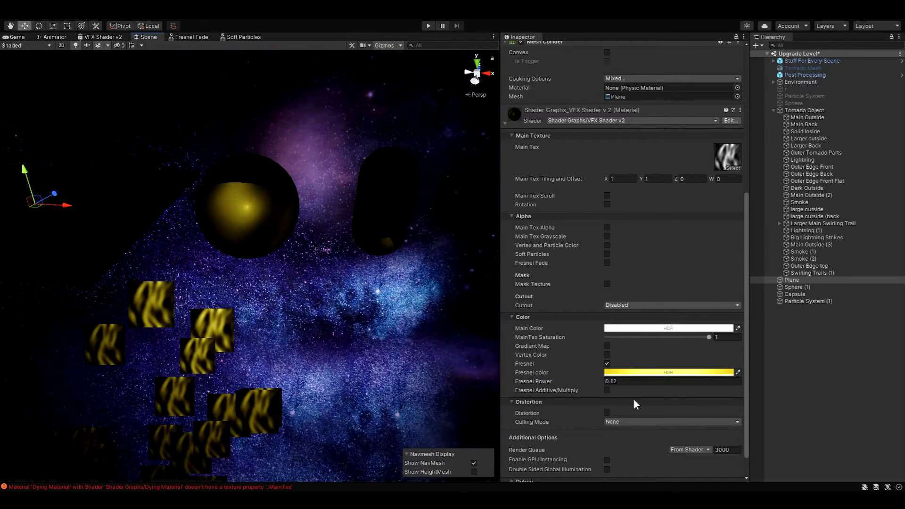
{"action": "left_click", "coordinate": [607, 391]}
{"action": "left_click_drag", "start_coordinate": [593, 382], "coordinate": [624, 380]}
{"action": "mouse_move", "coordinate": [306, 302]}
{"action": "left_mouse_down", "text": "alt"}
{"action": "mouse_move", "coordinate": [288, 318]}
{"action": "mouse_move", "coordinate": [296, 314]}
{"action": "left_mouse_up", "text": "alt"}
{"action": "key", "text": "w"}
{"action": "right_click_drag", "start_coordinate": [295, 315], "coordinate": [302, 300]}
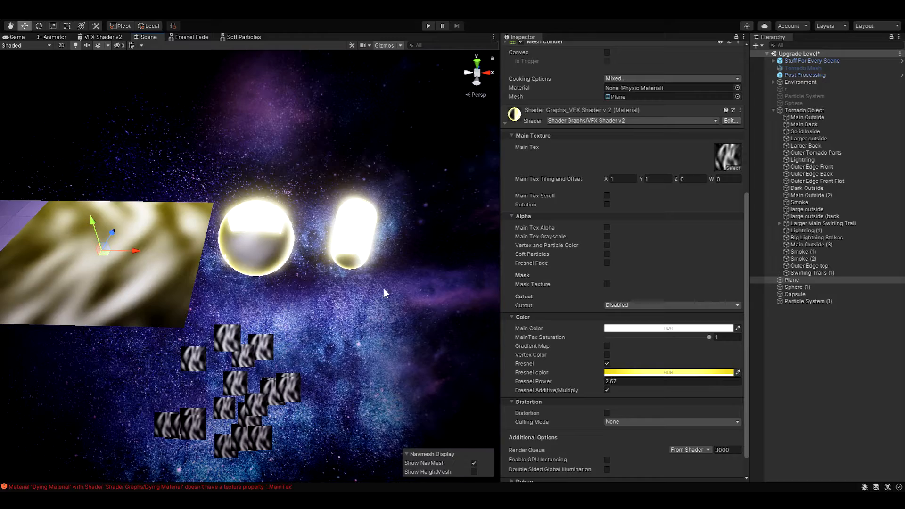
Disable Fresnel in the material's color options after viewing the glow on the plane, sphere and capsule.
{"action": "scroll", "coordinate": [266, 289], "scroll_direction": "down", "scroll_amount": 8}
{"action": "middle_click_drag", "start_coordinate": [266, 290], "coordinate": [409, 328]}
{"action": "left_click_drag", "start_coordinate": [409, 328], "coordinate": [408, 294], "text": "alt"}
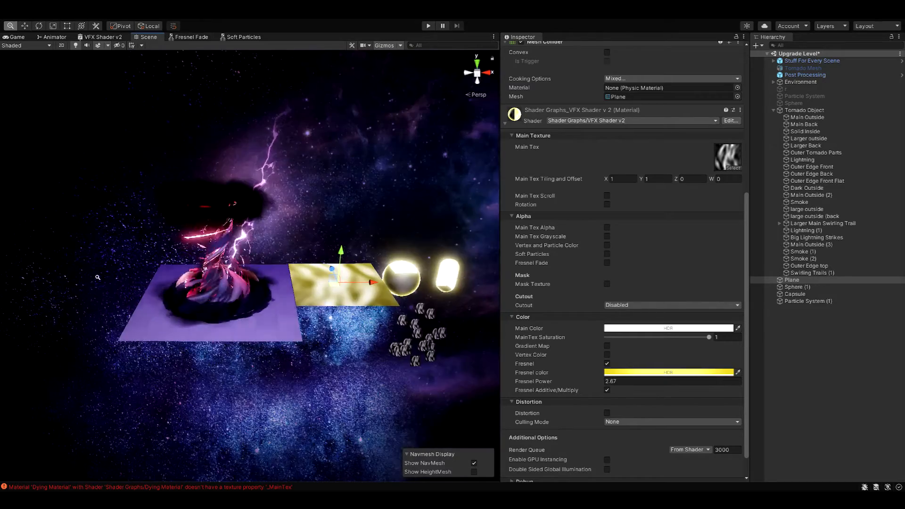
{"action": "scroll", "coordinate": [206, 301], "scroll_direction": "up", "scroll_amount": 6}
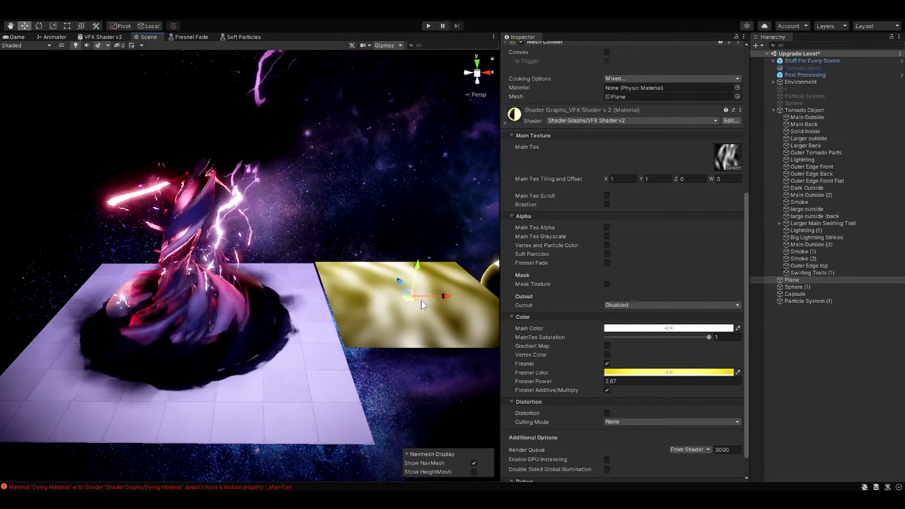
{"action": "middle_click_drag", "start_coordinate": [471, 278], "coordinate": [217, 288]}
{"action": "scroll", "coordinate": [372, 278], "scroll_direction": "up", "scroll_amount": 2}
{"action": "middle_click_drag", "start_coordinate": [375, 280], "coordinate": [356, 235]}
{"action": "scroll", "coordinate": [355, 235], "scroll_direction": "up", "scroll_amount": 2}
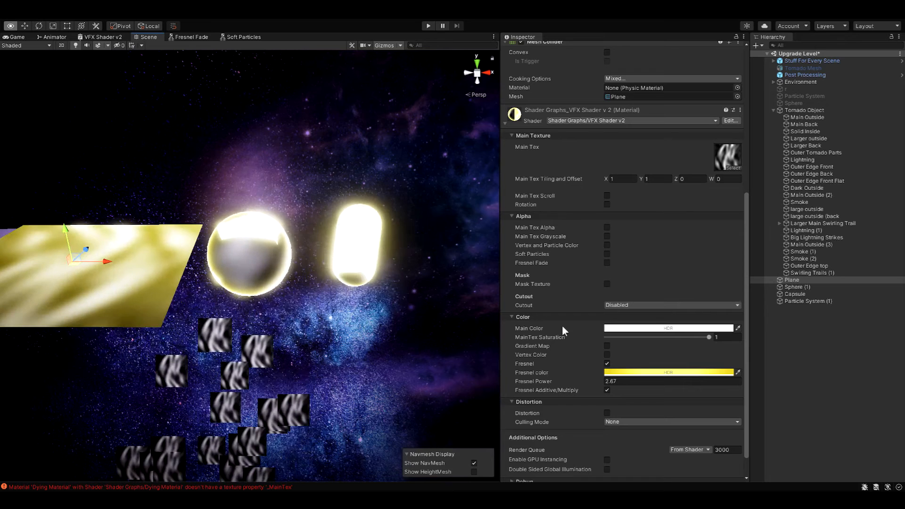
{"action": "left_click", "coordinate": [607, 364]}
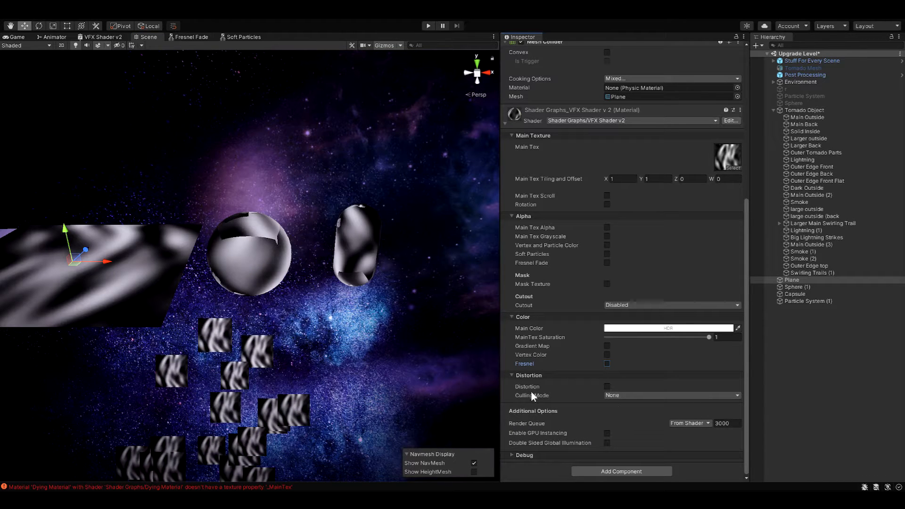
Set the material's Culling Mode to Front and view the sphere and capsule from another angle.
{"action": "left_click", "coordinate": [643, 395]}
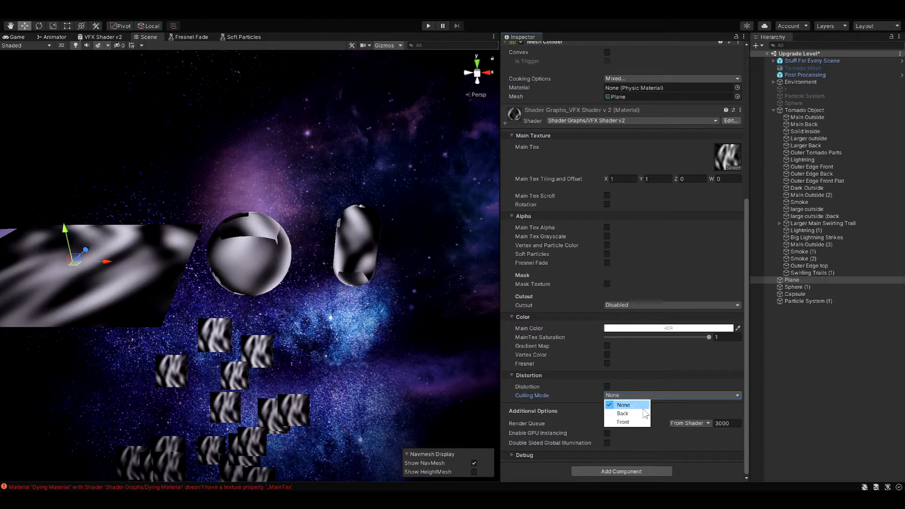
{"action": "left_click_drag", "start_coordinate": [330, 260], "coordinate": [145, 310], "text": "alt"}
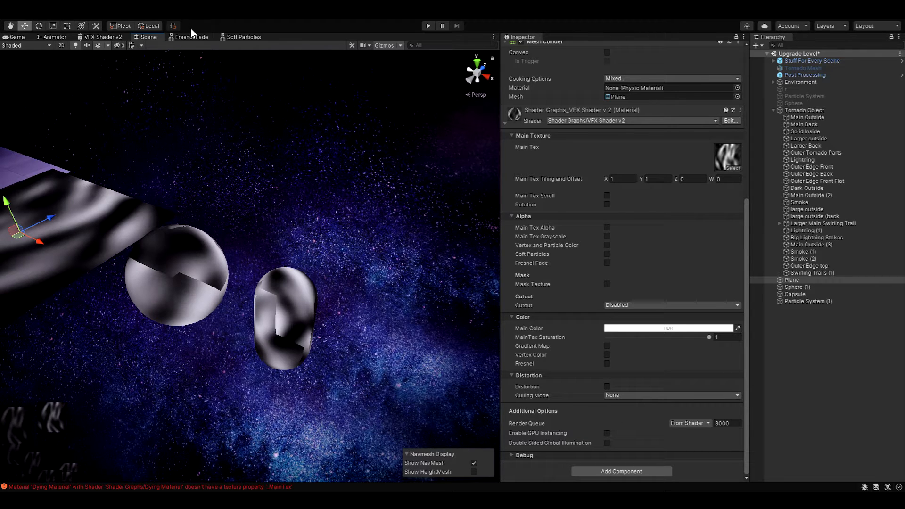
{"action": "left_click", "coordinate": [633, 394]}
{"action": "left_click", "coordinate": [633, 418]}
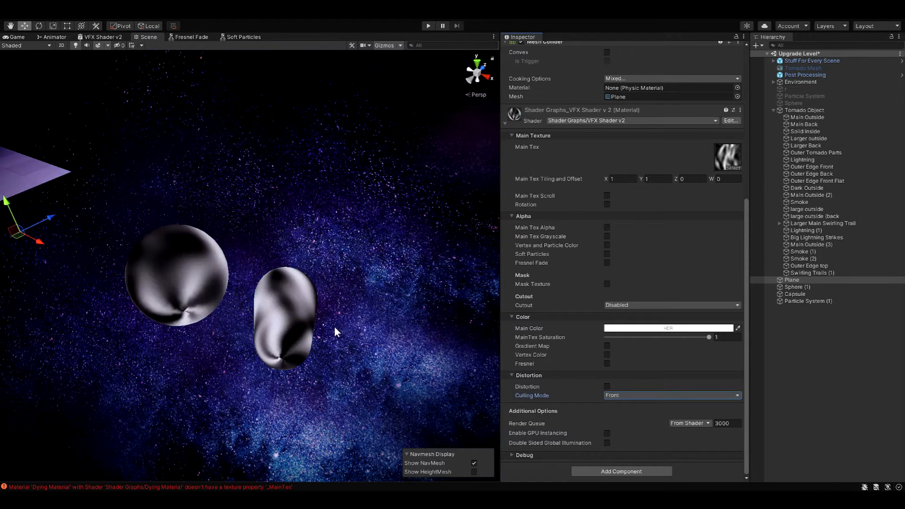
{"action": "left_click_drag", "start_coordinate": [334, 326], "coordinate": [304, 250], "text": "alt"}
Change the material's Culling Mode to Back and look over the plane, sphere, capsule and particles.
{"action": "left_click", "coordinate": [637, 395]}
{"action": "left_click", "coordinate": [631, 413]}
{"action": "scroll", "coordinate": [399, 359], "scroll_direction": "down", "scroll_amount": 6}
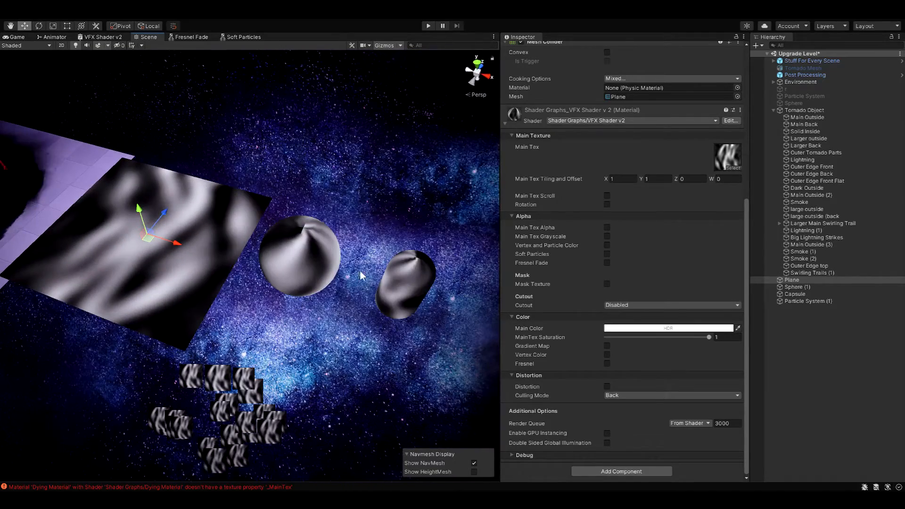
{"action": "left_click_drag", "start_coordinate": [378, 319], "coordinate": [410, 285], "text": "alt"}
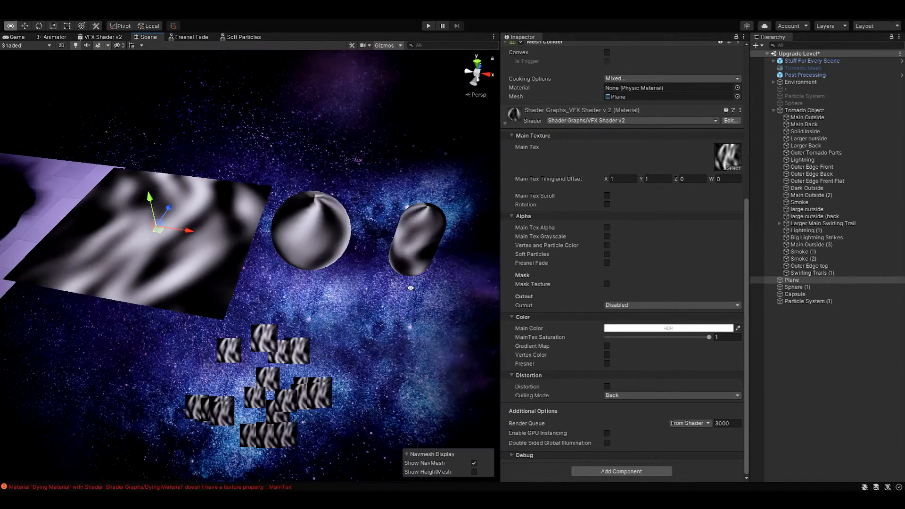
Return the material's Culling Mode to None and compare the sphere and capsule.
{"action": "left_click", "coordinate": [632, 396]}
{"action": "left_click", "coordinate": [633, 407]}
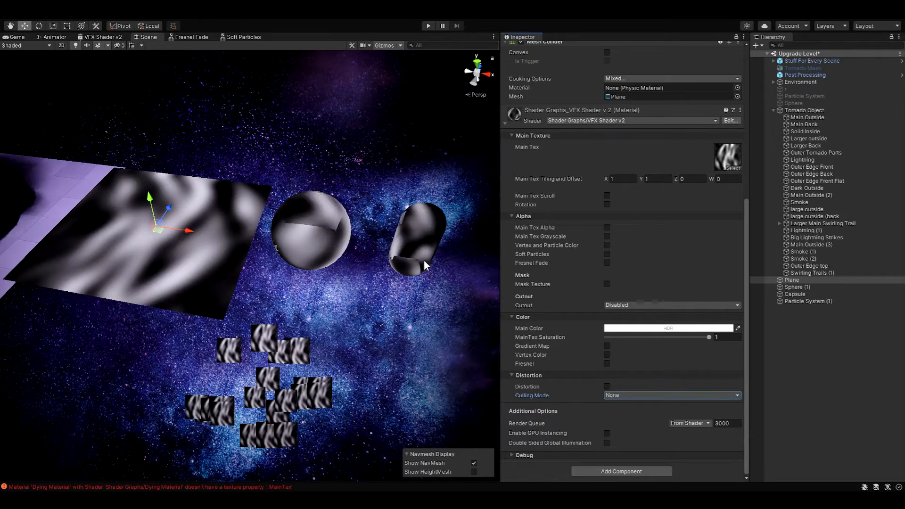
{"action": "left_click_drag", "start_coordinate": [424, 262], "coordinate": [377, 278], "text": "alt"}
{"action": "left_click", "coordinate": [624, 398]}
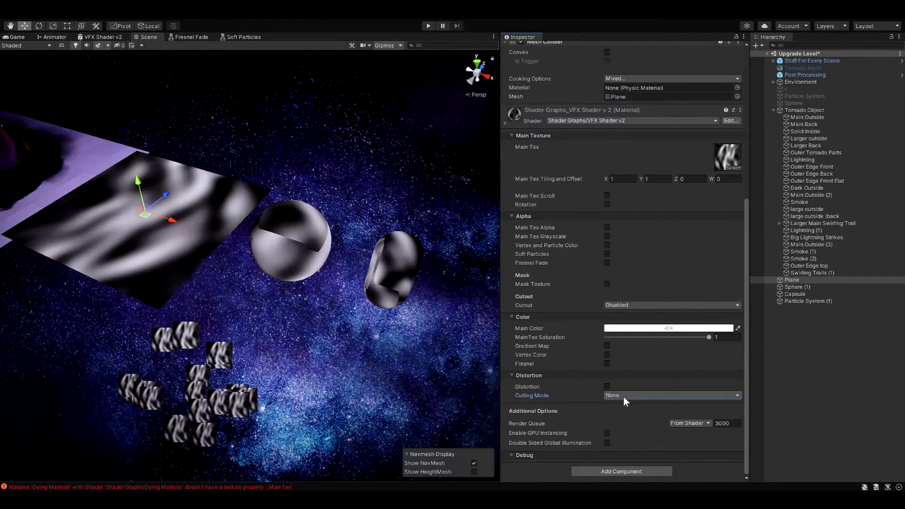
{"action": "left_click", "coordinate": [623, 397]}
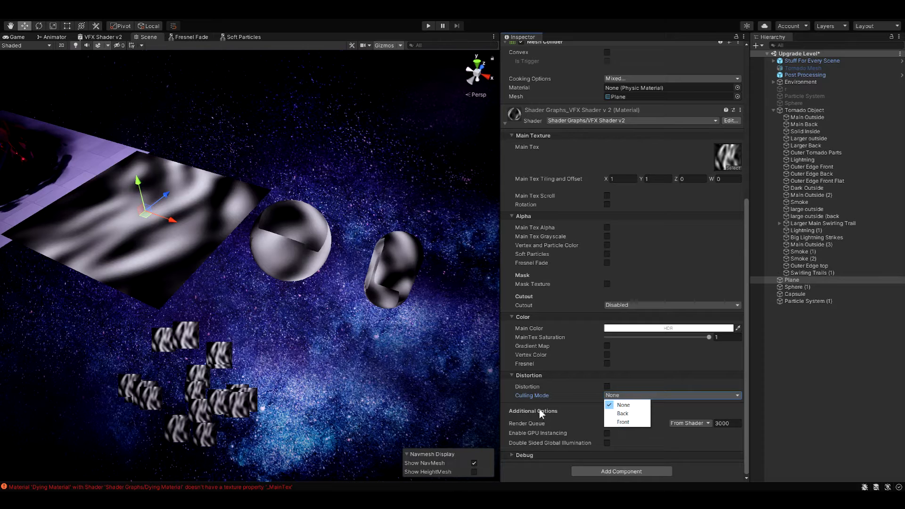
{"action": "left_click", "coordinate": [535, 398]}
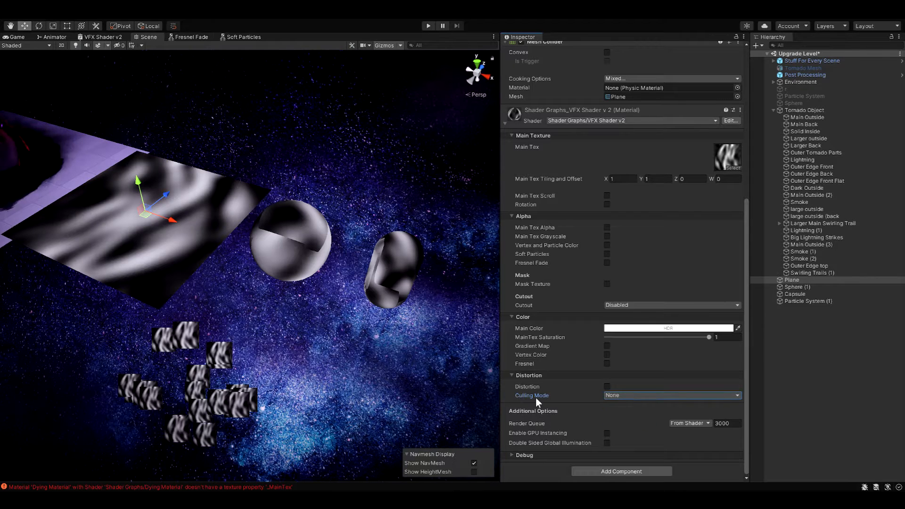
{"action": "left_click", "coordinate": [623, 397]}
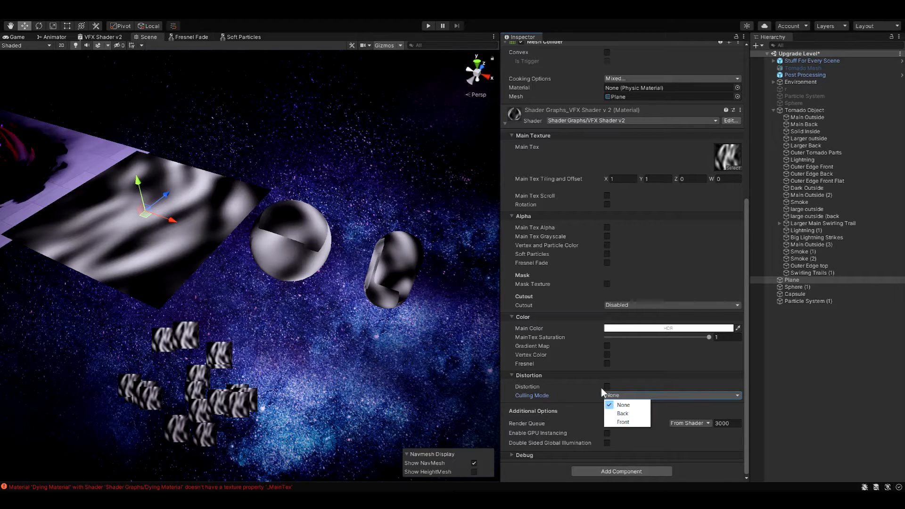
{"action": "left_click", "coordinate": [536, 393]}
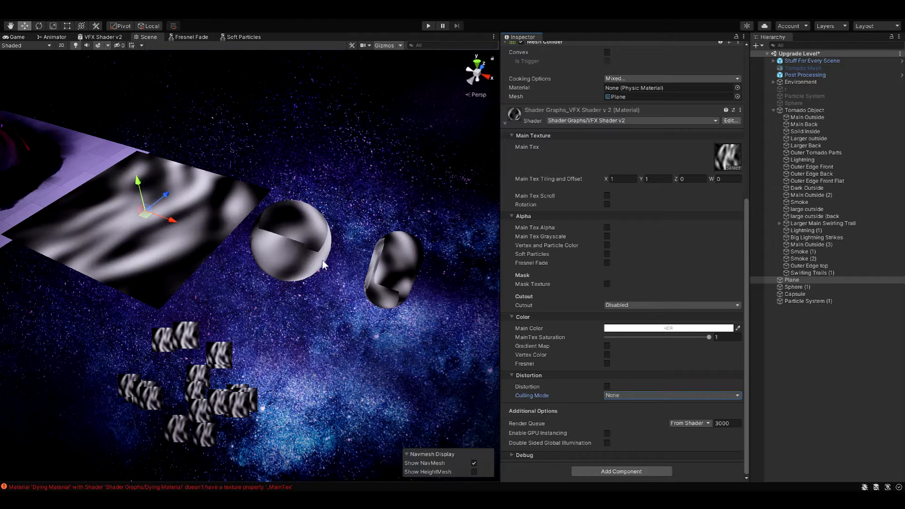
Enable Distortion on the Plane's material and view its effect on the plane up close.
{"action": "left_click", "coordinate": [607, 385]}
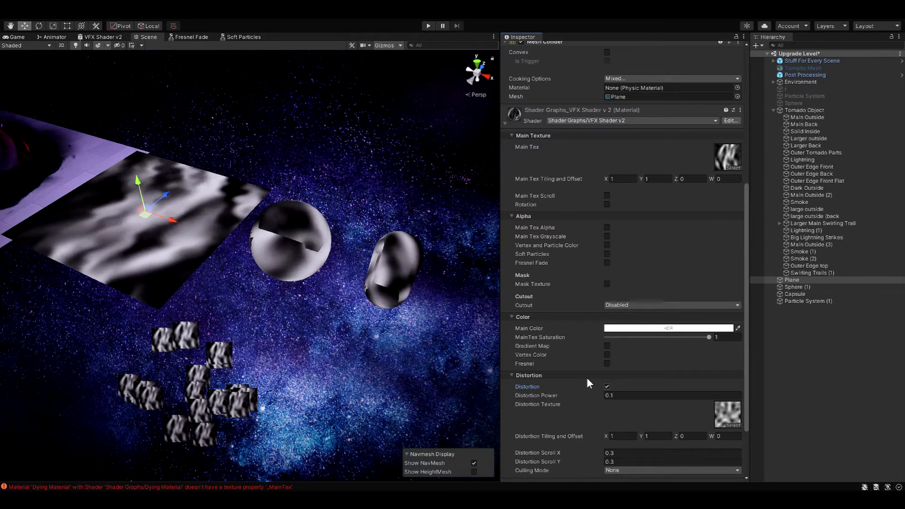
{"action": "left_click_drag", "start_coordinate": [269, 228], "coordinate": [315, 222], "text": "alt"}
{"action": "right_click_drag", "start_coordinate": [316, 221], "coordinate": [377, 226], "text": "alt"}
{"action": "left_click_drag", "start_coordinate": [376, 226], "coordinate": [424, 246], "text": "alt"}
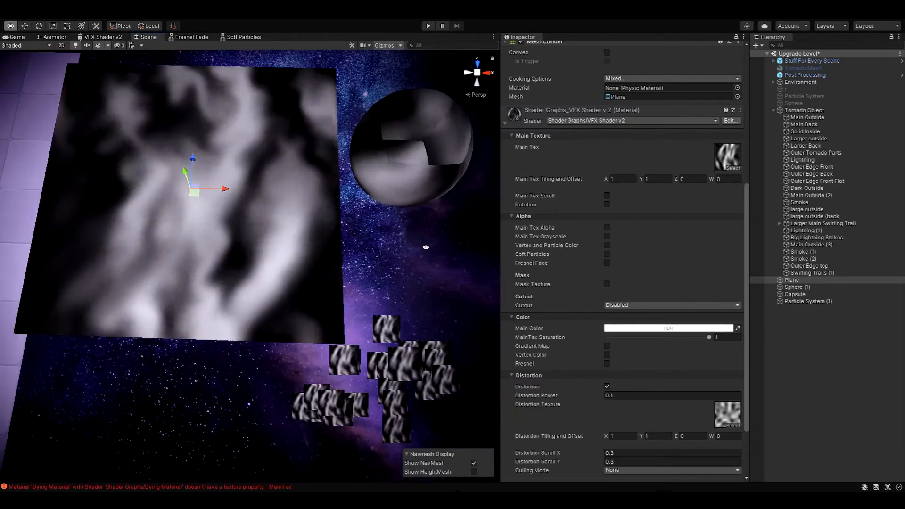
{"action": "right_click_drag", "start_coordinate": [424, 246], "coordinate": [405, 257], "text": "alt"}
{"action": "left_click_drag", "start_coordinate": [405, 256], "coordinate": [382, 255], "text": "alt"}
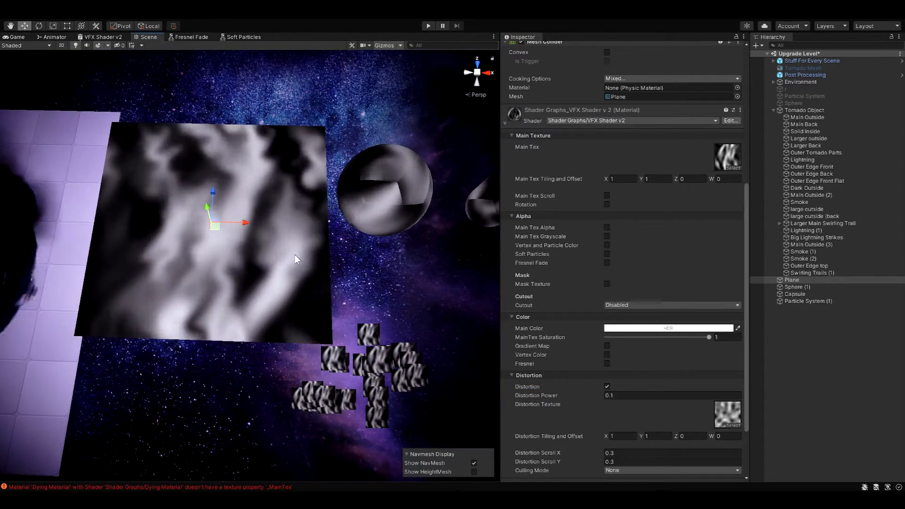
Set Distortion Scroll X and Distortion Scroll Y to 0 on the material.
{"action": "left_click", "coordinate": [627, 452]}
{"action": "type", "text": "0"}
{"action": "left_click", "coordinate": [629, 462]}
{"action": "type", "text": "0"}
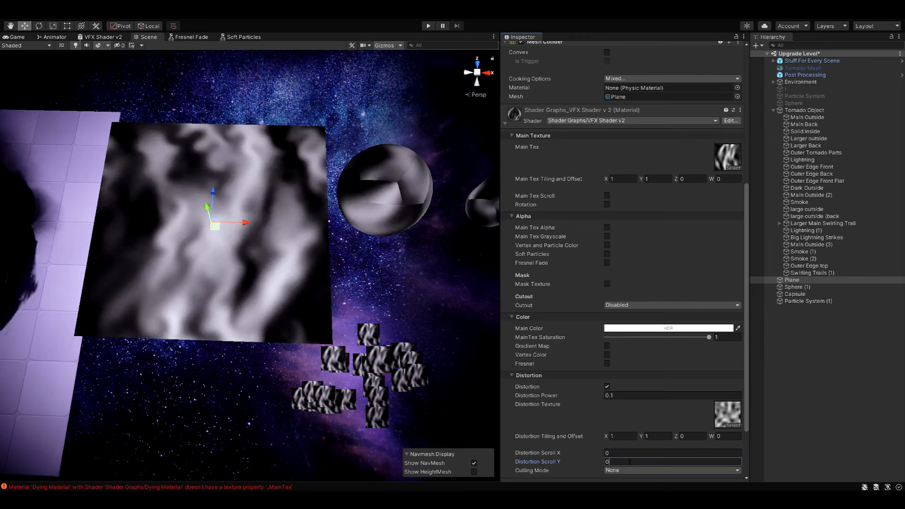
Lower Distortion Power to 0.07 and set the Distortion Tiling to X 2, Y 2.
{"action": "mouse_move", "coordinate": [595, 398]}
{"action": "left_mouse_down"}
{"action": "mouse_move", "coordinate": [621, 396]}
{"action": "mouse_move", "coordinate": [602, 398]}
{"action": "left_mouse_up"}
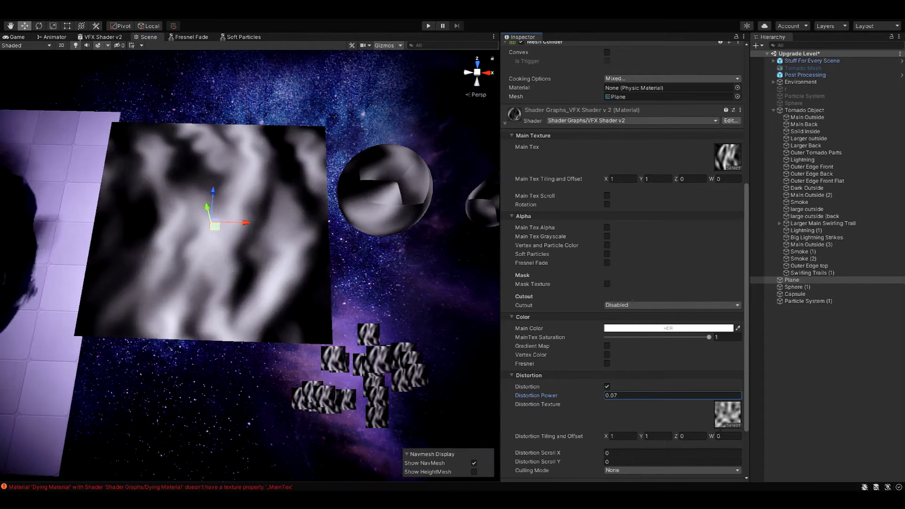
{"action": "left_click", "coordinate": [624, 435]}
{"action": "type", "text": "2"}
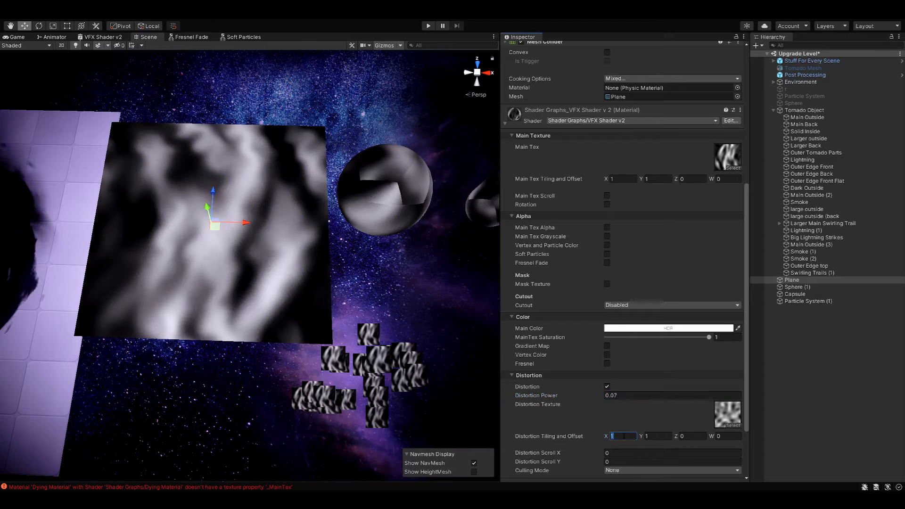
{"action": "key", "text": "Tab"}
{"action": "type", "text": "2"}
{"action": "left_click", "coordinate": [617, 451]}
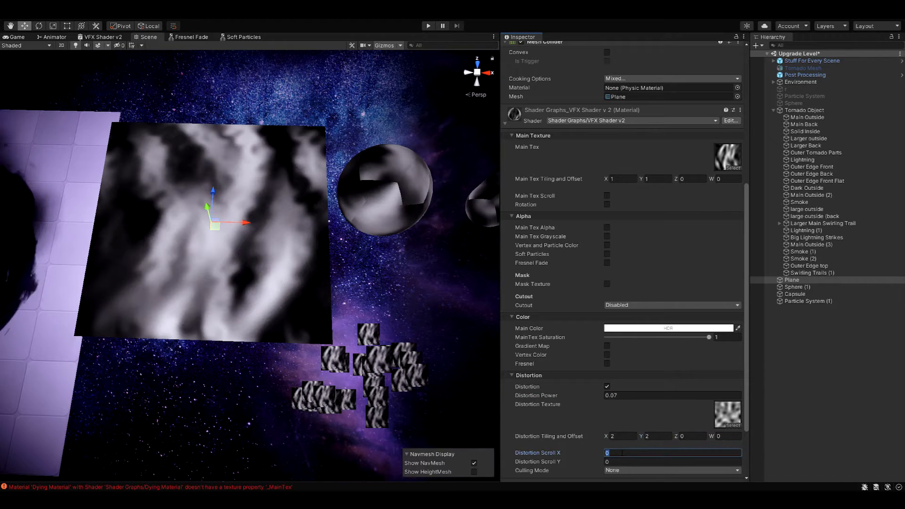
{"action": "type", "text": "2"}
{"action": "key", "text": "BackSpace"}
{"action": "type", "text": "0"}
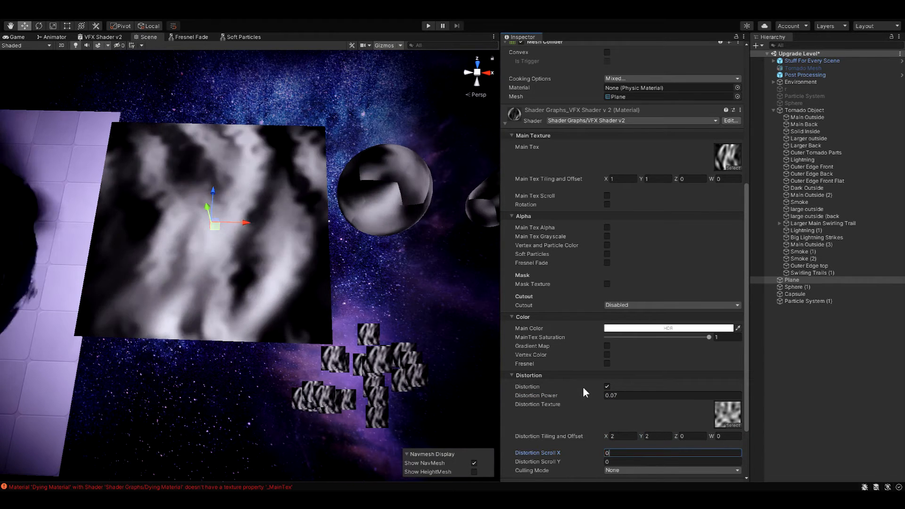
Raise the Custom2 Y value in the Custom Data of Particle System (1) to 5.05.
{"action": "scroll", "coordinate": [575, 263], "scroll_direction": "up", "scroll_amount": 8}
{"action": "scroll", "coordinate": [645, 280], "scroll_direction": "down", "scroll_amount": 8}
{"action": "left_click", "coordinate": [812, 301]}
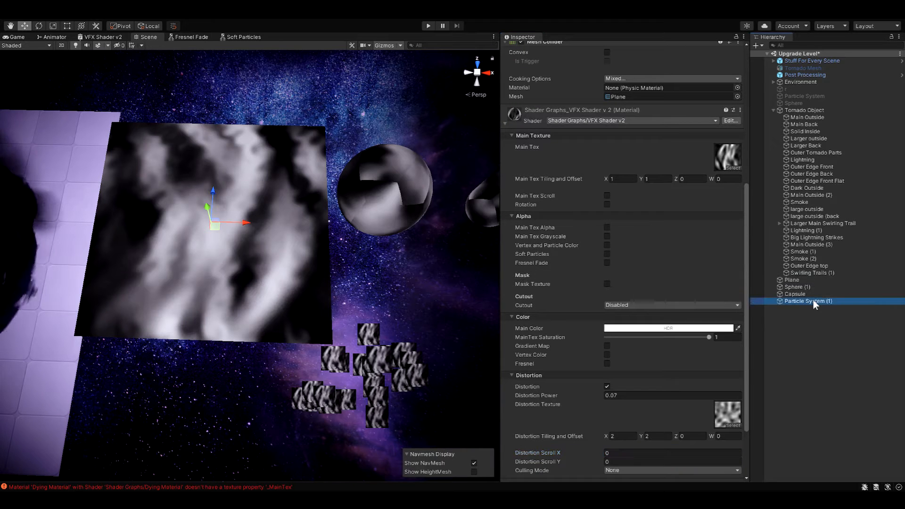
{"action": "scroll", "coordinate": [583, 226], "scroll_direction": "down", "scroll_amount": 6}
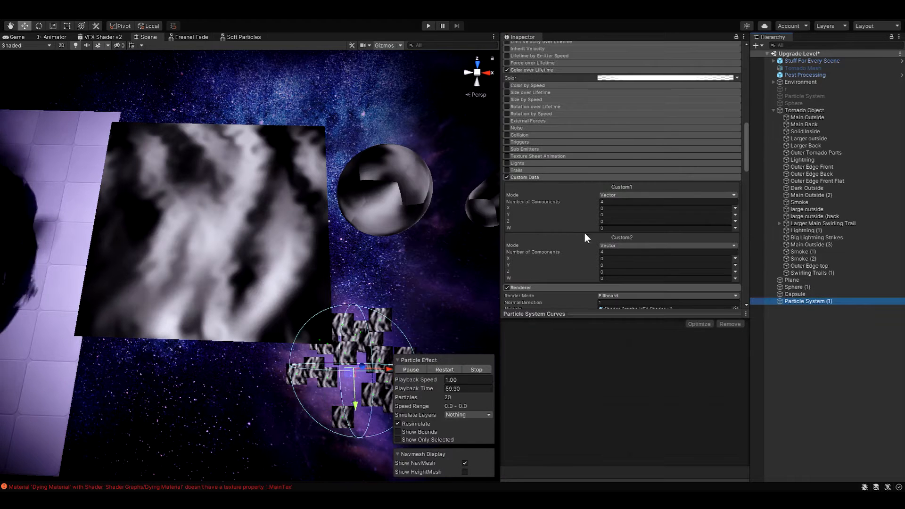
{"action": "left_click", "coordinate": [593, 265]}
{"action": "left_click_drag", "start_coordinate": [600, 265], "coordinate": [657, 267]}
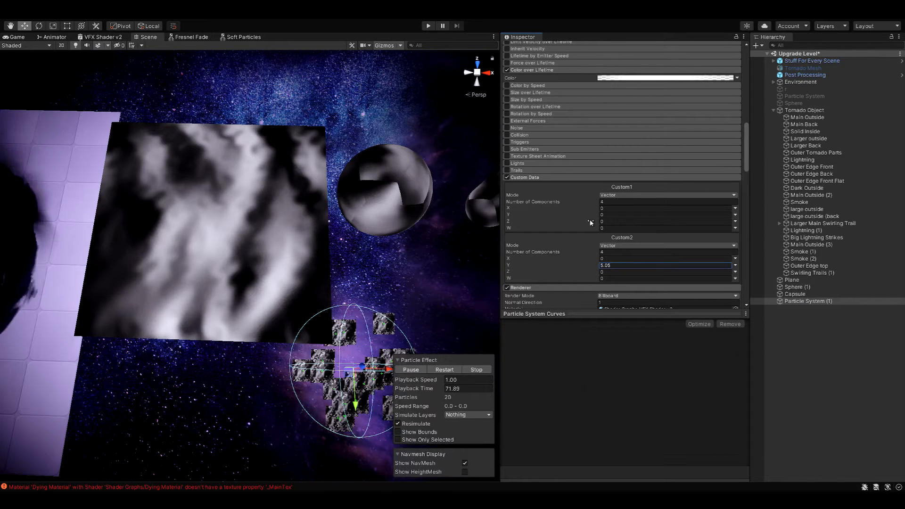
Set Custom1 Z to 0.16 and W to 1.89 for Particle System (1), and view the particles up close.
{"action": "left_click_drag", "start_coordinate": [592, 221], "coordinate": [617, 231]}
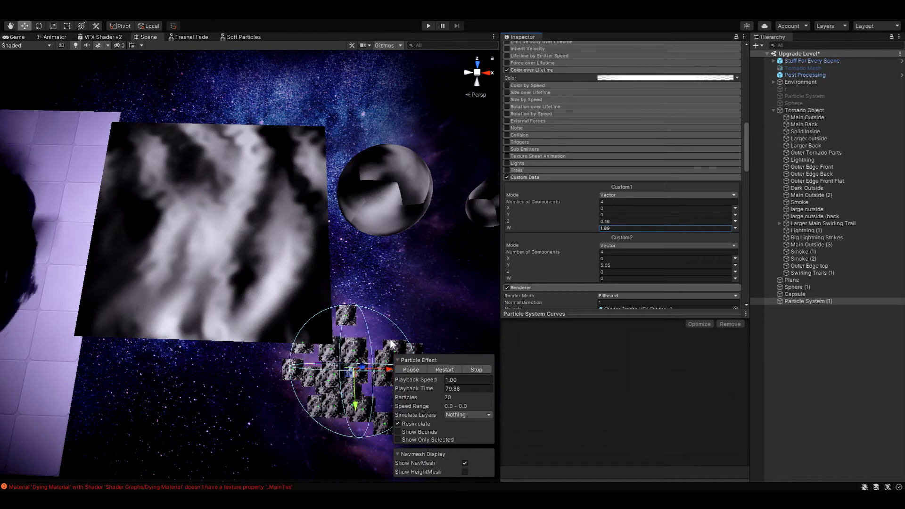
{"action": "middle_click_drag", "start_coordinate": [391, 330], "coordinate": [327, 279]}
{"action": "scroll", "coordinate": [368, 267], "scroll_direction": "up", "scroll_amount": 3}
{"action": "left_click_drag", "start_coordinate": [367, 266], "coordinate": [391, 252], "text": "alt"}
{"action": "middle_click_drag", "start_coordinate": [391, 251], "coordinate": [400, 299]}
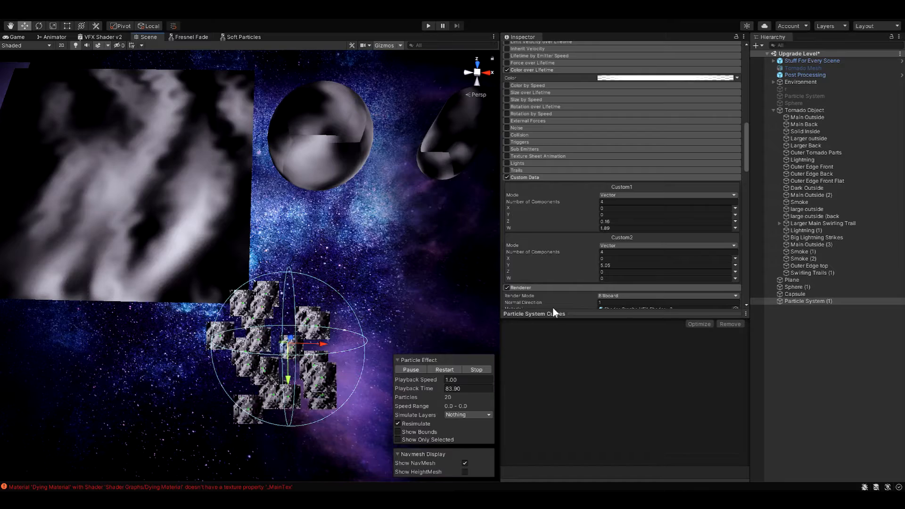
Select the Plane again and adjust the Distortion Power of its material.
{"action": "left_click", "coordinate": [807, 273]}
{"action": "double_click", "coordinate": [807, 274]}
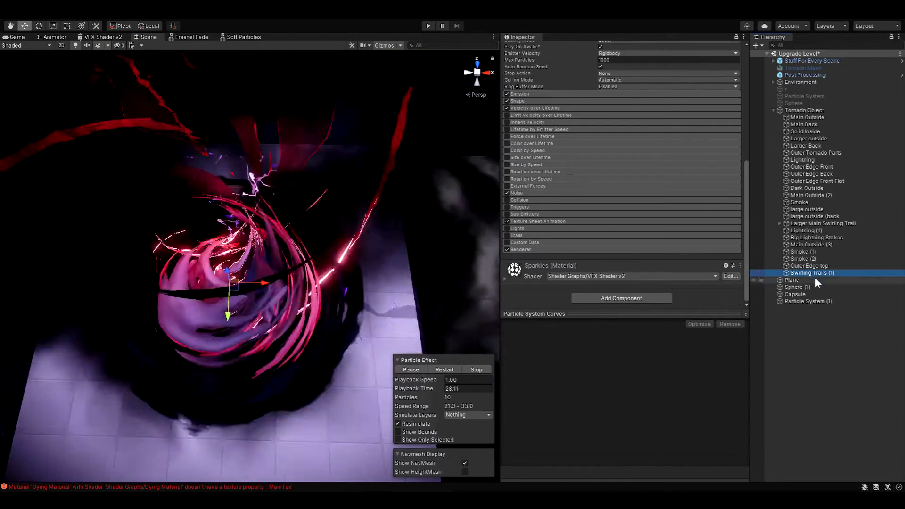
{"action": "left_click", "coordinate": [814, 279]}
{"action": "right_click_drag", "start_coordinate": [315, 295], "coordinate": [264, 268], "text": "alt"}
{"action": "middle_click_drag", "start_coordinate": [338, 278], "coordinate": [195, 278]}
{"action": "right_click_drag", "start_coordinate": [195, 278], "coordinate": [249, 287], "text": "alt"}
{"action": "middle_click_drag", "start_coordinate": [250, 288], "coordinate": [169, 261]}
{"action": "scroll", "coordinate": [573, 336], "scroll_direction": "down", "scroll_amount": 4}
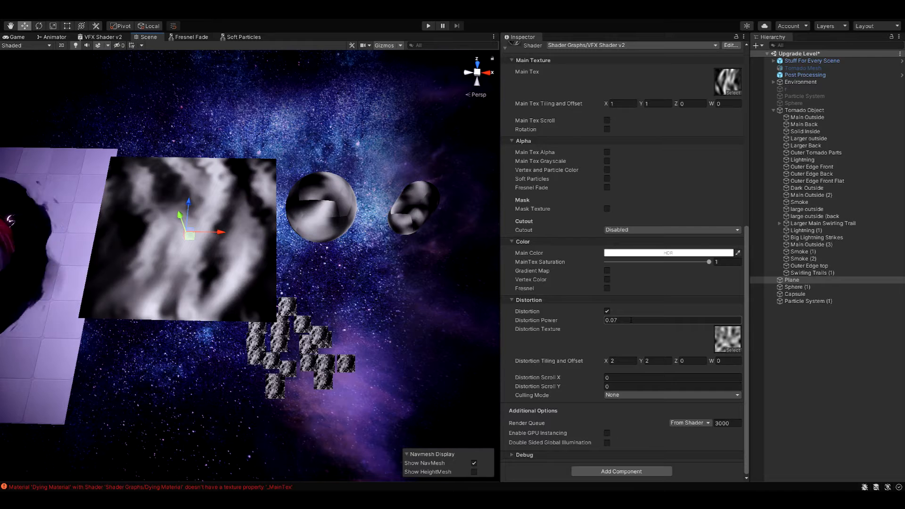
{"action": "left_click_drag", "start_coordinate": [586, 320], "coordinate": [598, 320]}
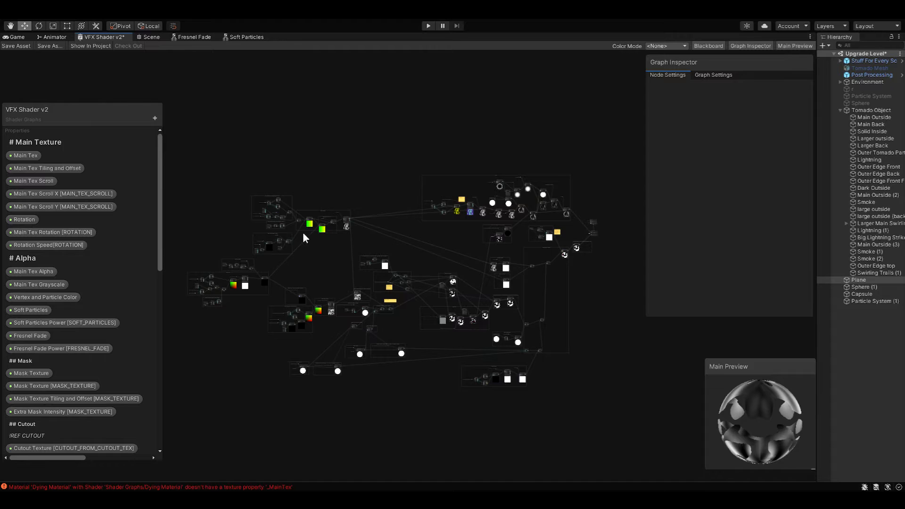
Examine the Main Texture and "Adding Distortion Or not" node groups in the VFX Shader v2 graph.
{"action": "scroll", "coordinate": [276, 221], "scroll_direction": "up", "scroll_amount": 11}
{"action": "scroll", "coordinate": [487, 302], "scroll_direction": "up", "scroll_amount": 5}
{"action": "middle_click_drag", "start_coordinate": [544, 241], "coordinate": [496, 417]}
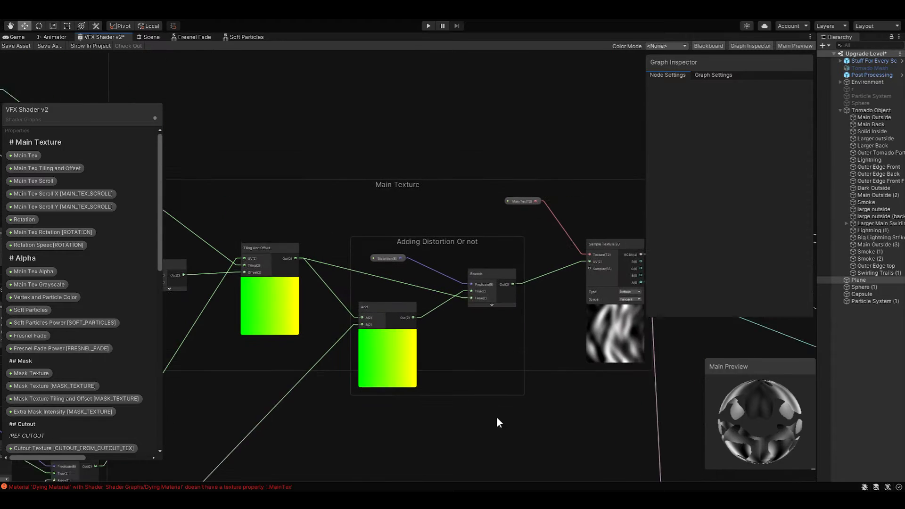
{"action": "scroll", "coordinate": [496, 417], "scroll_direction": "down", "scroll_amount": 3}
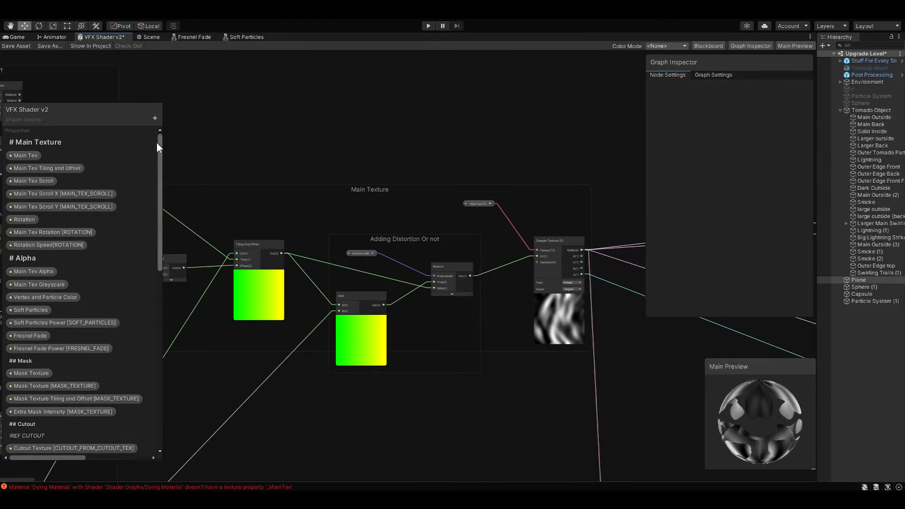
Examine the Vertex and Fragment output blocks at the end of the shader graph.
{"action": "scroll", "coordinate": [441, 237], "scroll_direction": "down", "scroll_amount": 10}
{"action": "middle_click_drag", "start_coordinate": [569, 291], "coordinate": [320, 278]}
{"action": "middle_click_drag", "start_coordinate": [528, 287], "coordinate": [258, 265]}
{"action": "scroll", "coordinate": [481, 276], "scroll_direction": "up", "scroll_amount": 5}
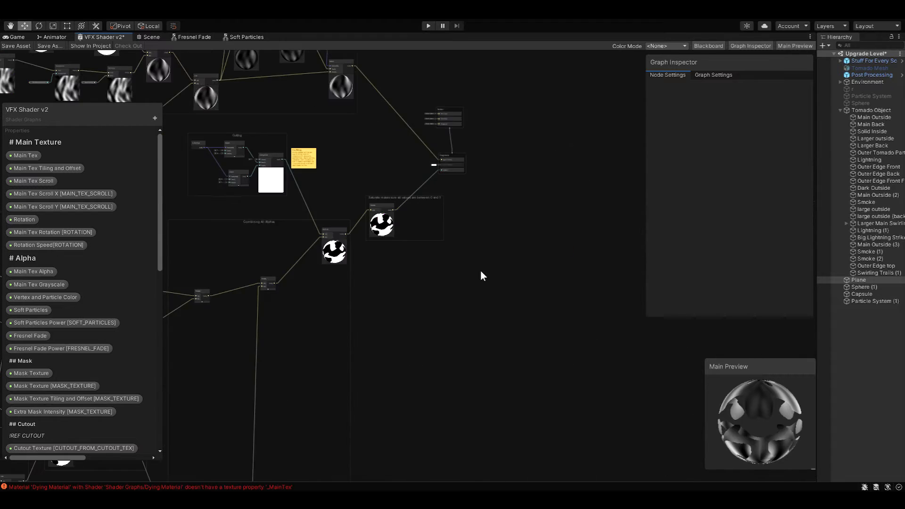
{"action": "scroll", "coordinate": [479, 263], "scroll_direction": "up", "scroll_amount": 4}
{"action": "middle_click_drag", "start_coordinate": [468, 207], "coordinate": [451, 355]}
{"action": "scroll", "coordinate": [430, 177], "scroll_direction": "up", "scroll_amount": 1}
{"action": "left_click_drag", "start_coordinate": [422, 173], "coordinate": [445, 163]}
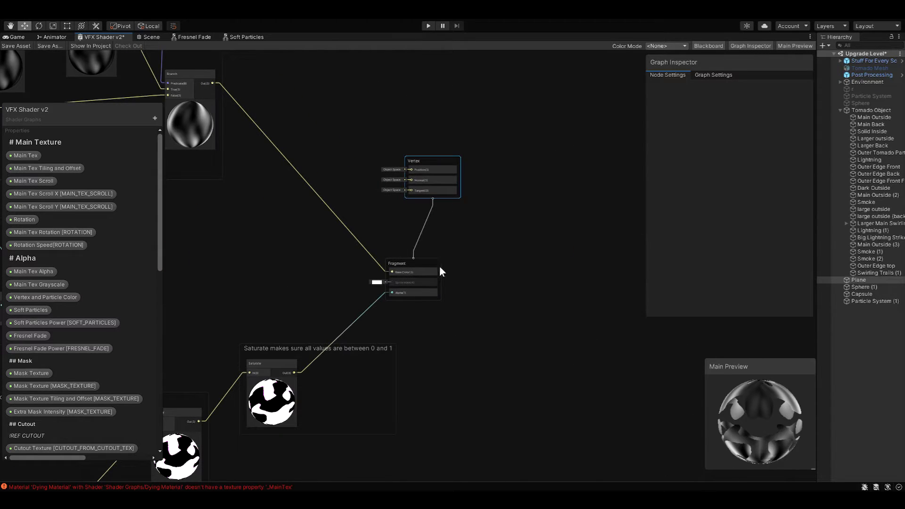
Review the graph's Universal target settings, including the Material and Blend options and the Custom Editor GUI entry.
{"action": "left_click", "coordinate": [722, 77]}
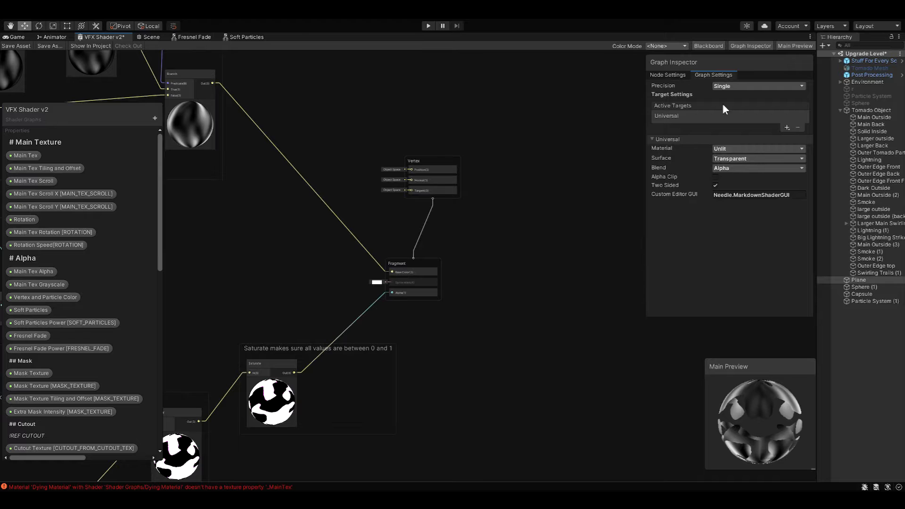
{"action": "left_click", "coordinate": [662, 120]}
{"action": "left_click", "coordinate": [722, 151]}
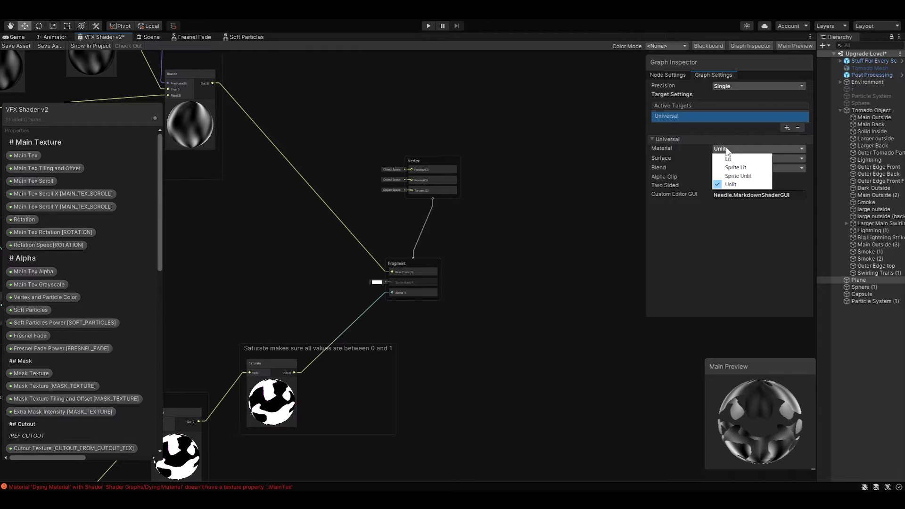
{"action": "left_click", "coordinate": [720, 159]}
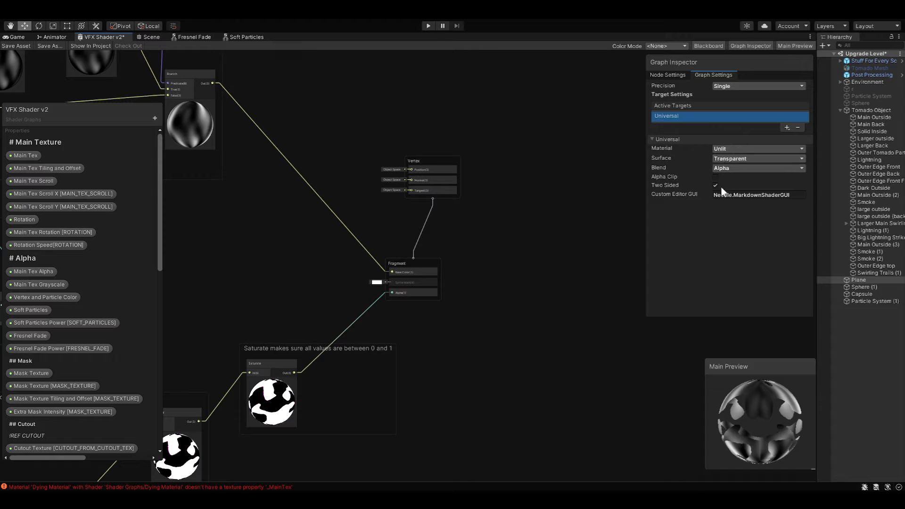
{"action": "left_click", "coordinate": [725, 170]}
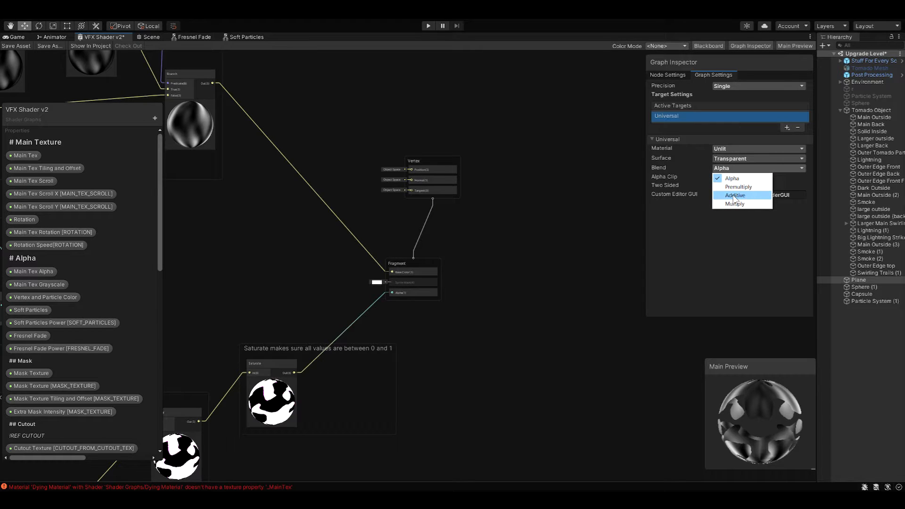
{"action": "left_click", "coordinate": [736, 167]}
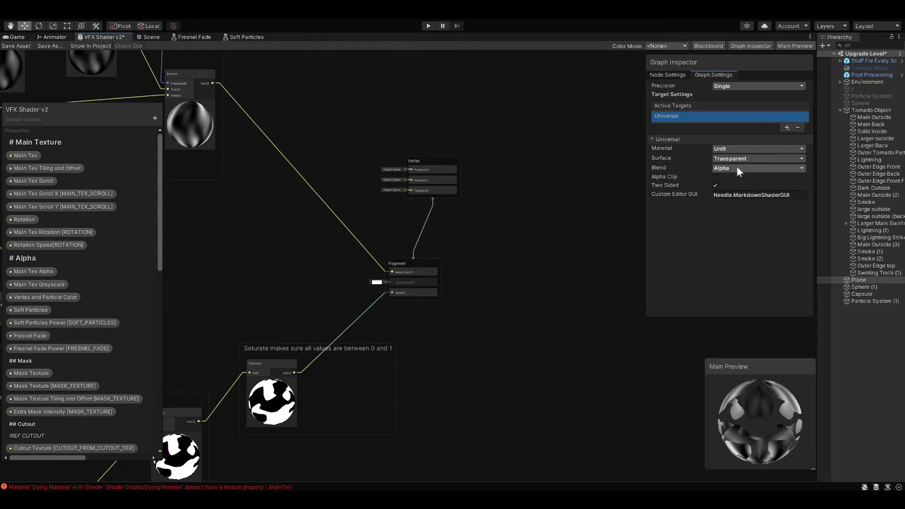
{"action": "left_click", "coordinate": [736, 167]}
{"action": "left_click", "coordinate": [744, 173]}
{"action": "left_click", "coordinate": [749, 195]}
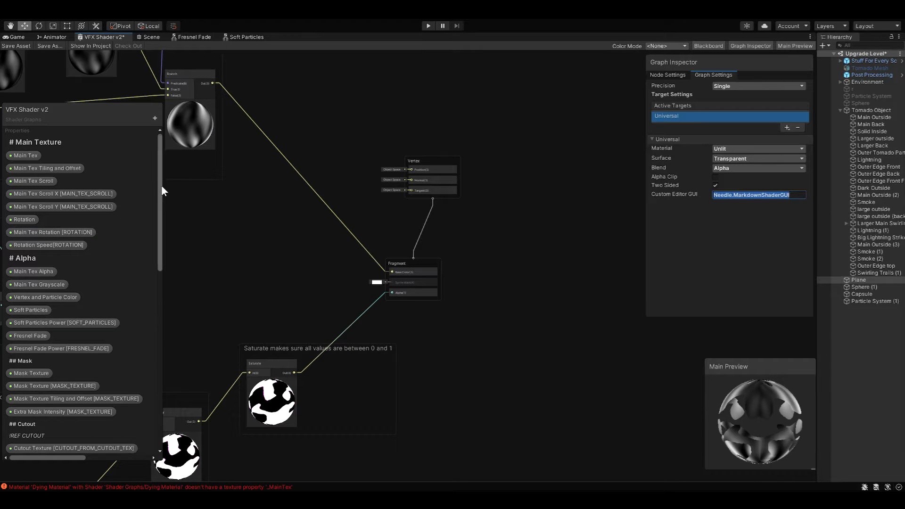
Go back to the Main Texture group and inspect its Sample Texture 2D node.
{"action": "left_click_drag", "start_coordinate": [160, 184], "coordinate": [157, 162]}
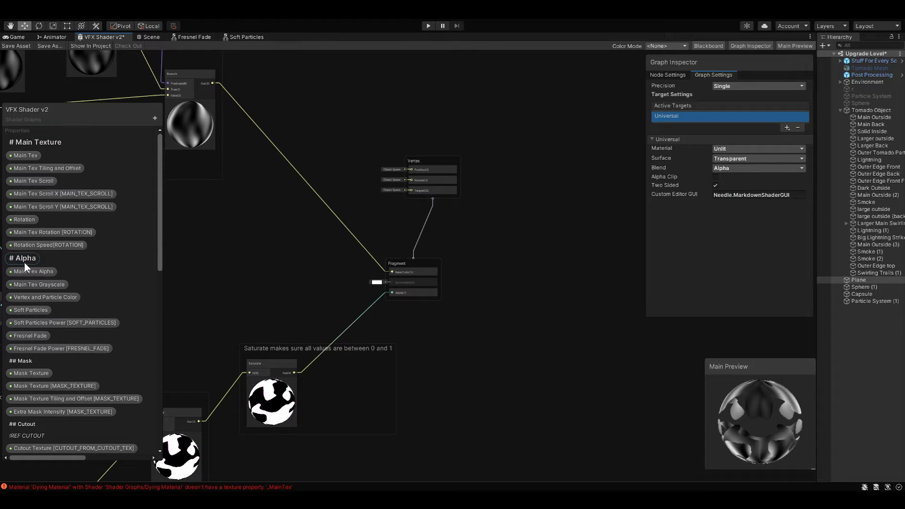
{"action": "middle_click_drag", "start_coordinate": [178, 277], "coordinate": [478, 301]}
{"action": "scroll", "coordinate": [331, 293], "scroll_direction": "down", "scroll_amount": 3}
{"action": "middle_click_drag", "start_coordinate": [210, 298], "coordinate": [617, 308]}
{"action": "middle_click_drag", "start_coordinate": [239, 280], "coordinate": [658, 382]}
{"action": "middle_click_drag", "start_coordinate": [240, 296], "coordinate": [677, 296]}
{"action": "middle_click_drag", "start_coordinate": [358, 446], "coordinate": [422, 386]}
{"action": "scroll", "coordinate": [422, 386], "scroll_direction": "up", "scroll_amount": 3}
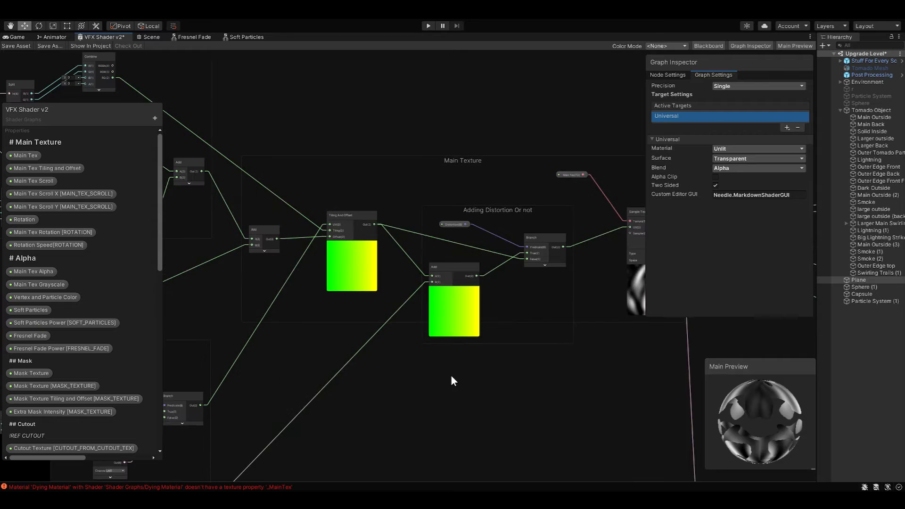
{"action": "middle_click_drag", "start_coordinate": [566, 332], "coordinate": [517, 398]}
{"action": "left_click", "coordinate": [602, 281]}
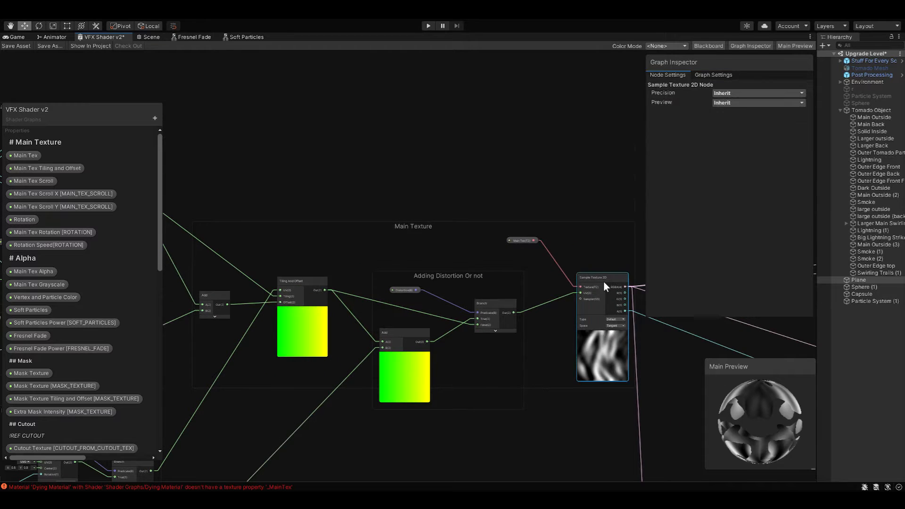
Inspect the settings of the Main Tex property node that feeds the Sample Texture 2D node.
{"action": "middle_click_drag", "start_coordinate": [604, 251], "coordinate": [464, 223]}
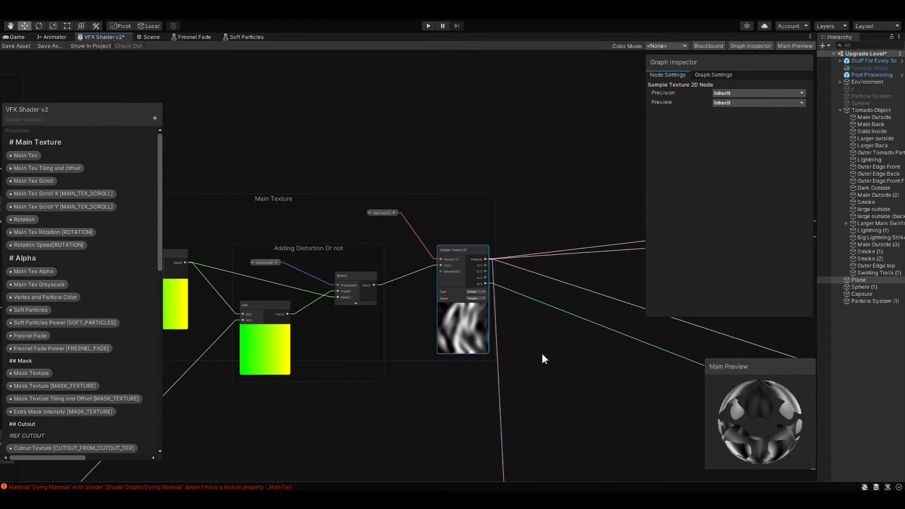
{"action": "left_click_drag", "start_coordinate": [382, 212], "coordinate": [379, 208]}
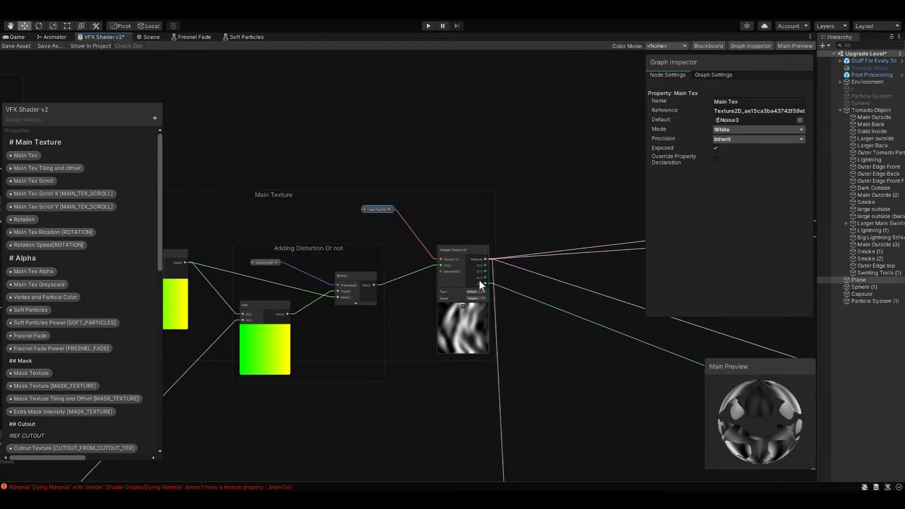
{"action": "middle_click_drag", "start_coordinate": [304, 216], "coordinate": [355, 223]}
{"action": "left_click", "coordinate": [502, 385]}
Examine the Branch node and the Distortion property in the "Adding Distortion Or not" group.
{"action": "mouse_move", "coordinate": [472, 252]}
{"action": "left_mouse_down"}
{"action": "mouse_move", "coordinate": [458, 403]}
{"action": "mouse_move", "coordinate": [468, 242]}
{"action": "left_mouse_up"}
{"action": "scroll", "coordinate": [456, 190], "scroll_direction": "up", "scroll_amount": 4}
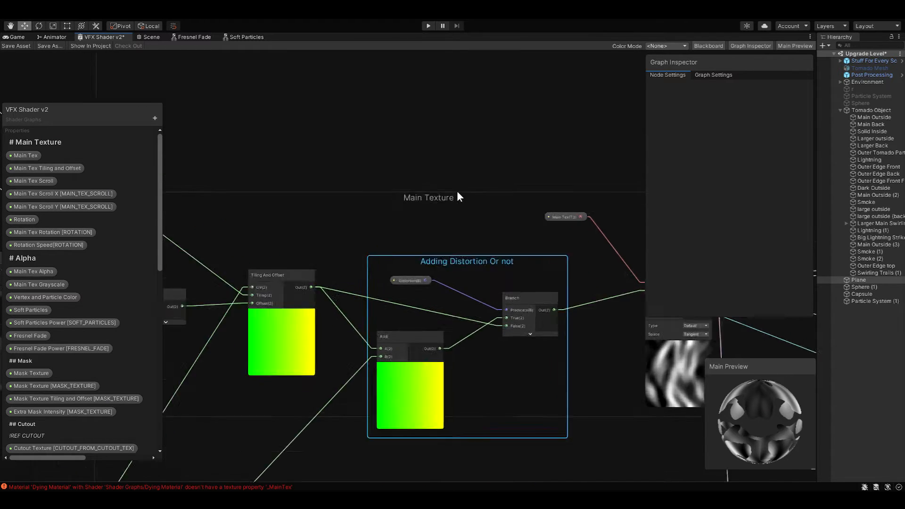
{"action": "middle_click_drag", "start_coordinate": [472, 246], "coordinate": [422, 163]}
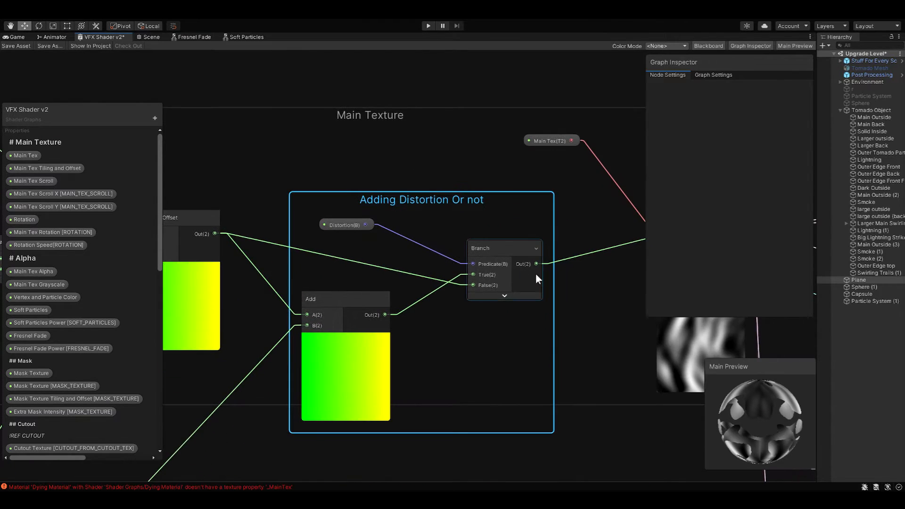
{"action": "left_click", "coordinate": [574, 434]}
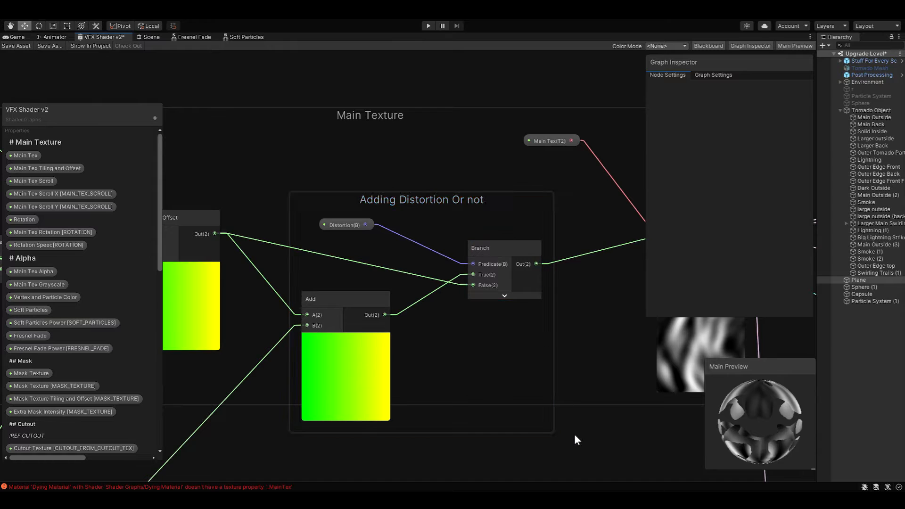
{"action": "left_click", "coordinate": [496, 247]}
{"action": "left_click", "coordinate": [353, 226]}
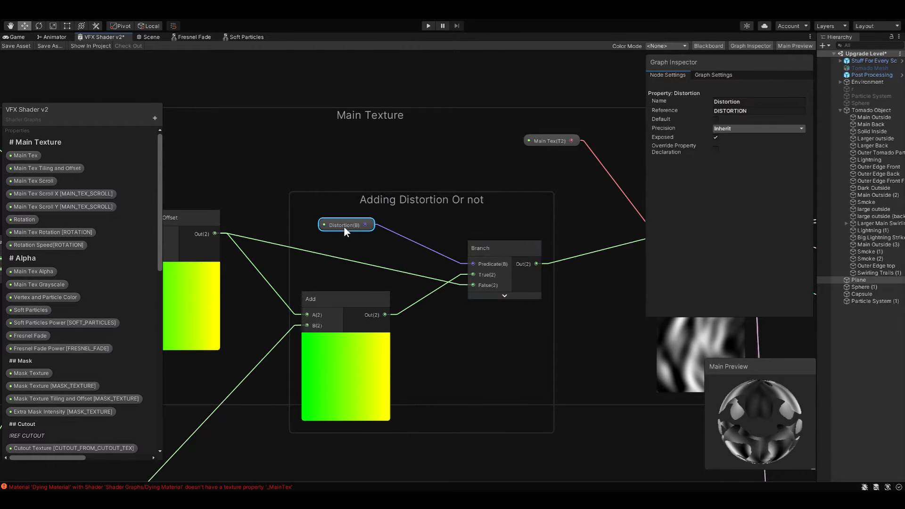
{"action": "scroll", "coordinate": [67, 338], "scroll_direction": "down", "scroll_amount": 10}
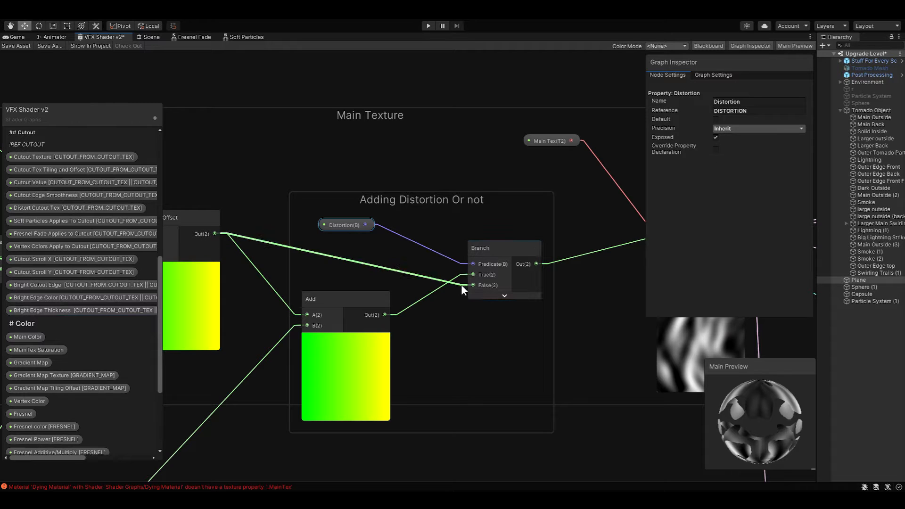
Examine the Tiling And Offset node and the connections feeding its inputs.
{"action": "middle_click_drag", "start_coordinate": [236, 189], "coordinate": [439, 179]}
{"action": "scroll", "coordinate": [400, 202], "scroll_direction": "down", "scroll_amount": 2}
{"action": "middle_click_drag", "start_coordinate": [531, 221], "coordinate": [431, 241]}
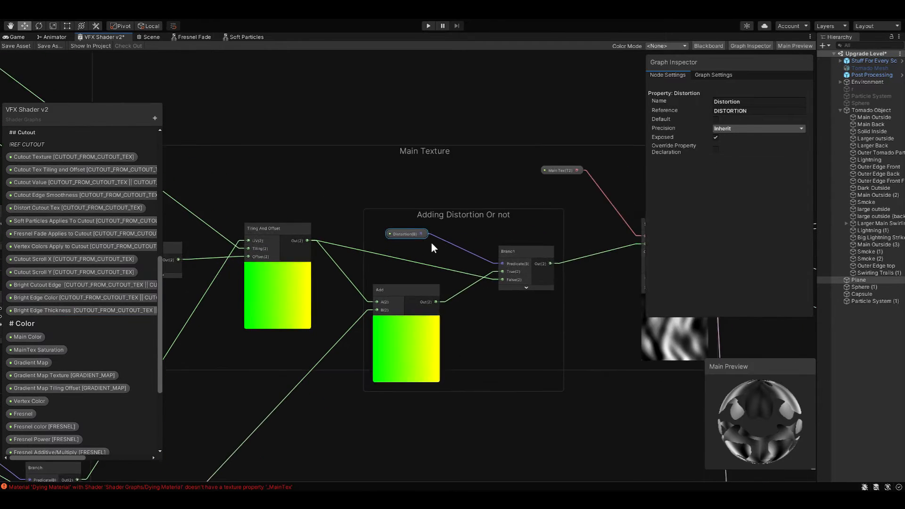
{"action": "scroll", "coordinate": [431, 242], "scroll_direction": "up", "scroll_amount": 2}
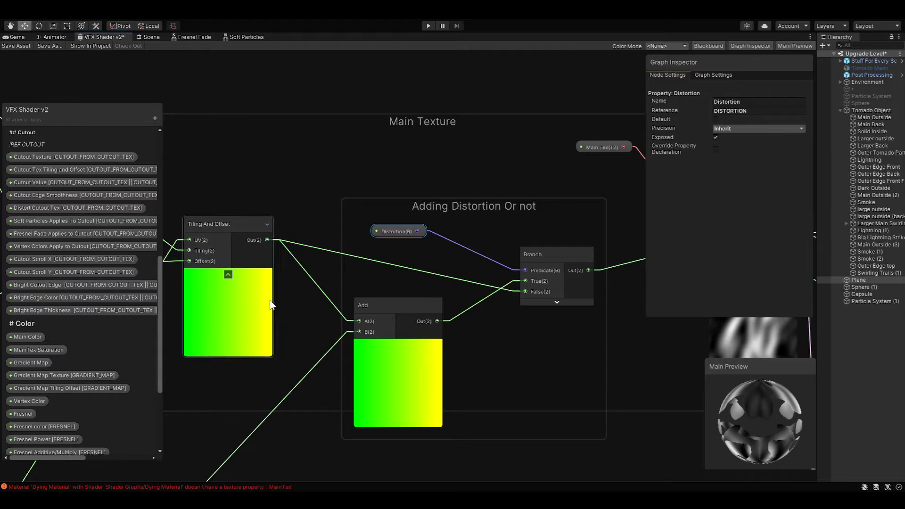
{"action": "middle_click_drag", "start_coordinate": [301, 316], "coordinate": [611, 325]}
{"action": "middle_click_drag", "start_coordinate": [536, 261], "coordinate": [426, 310]}
{"action": "scroll", "coordinate": [425, 310], "scroll_direction": "down", "scroll_amount": 5}
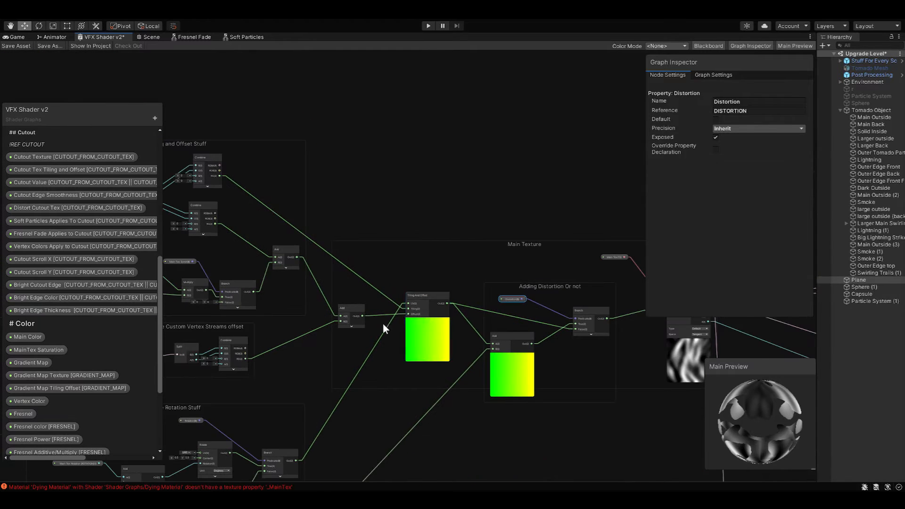
Locate the "Main Texture Tiling and Offset Stuff" group and view its nodes up close.
{"action": "middle_click_drag", "start_coordinate": [284, 380], "coordinate": [246, 397]}
{"action": "scroll", "coordinate": [443, 406], "scroll_direction": "down", "scroll_amount": 3}
{"action": "scroll", "coordinate": [587, 439], "scroll_direction": "down", "scroll_amount": 2}
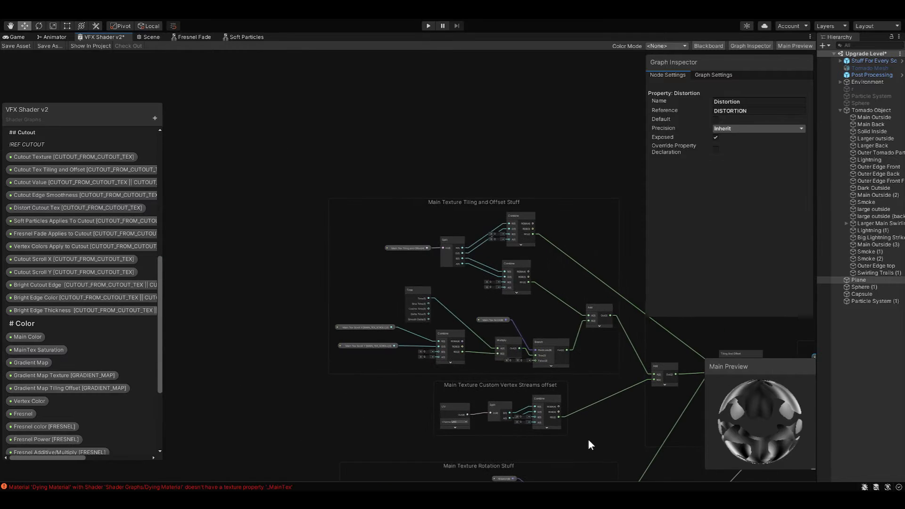
{"action": "scroll", "coordinate": [505, 334], "scroll_direction": "up", "scroll_amount": 6}
{"action": "scroll", "coordinate": [504, 325], "scroll_direction": "up", "scroll_amount": 1}
{"action": "middle_click_drag", "start_coordinate": [504, 322], "coordinate": [495, 340]}
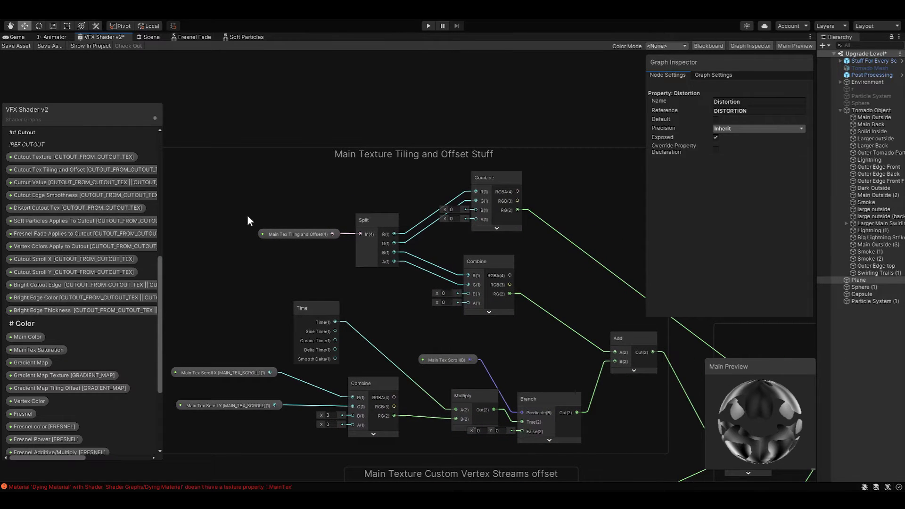
Inspect the Main Tex Tiling and Offset property and its default X, Y, Z and W fields.
{"action": "left_click", "coordinate": [296, 237]}
{"action": "scroll", "coordinate": [57, 236], "scroll_direction": "up", "scroll_amount": 10}
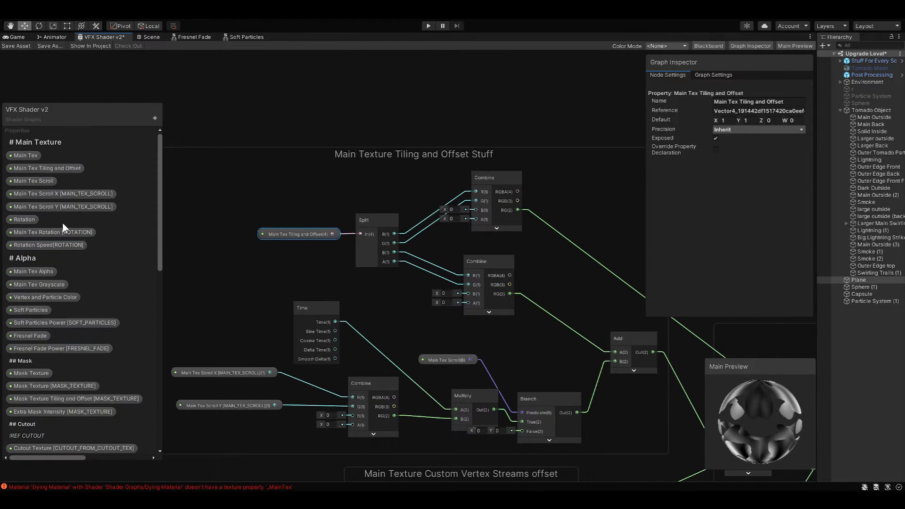
{"action": "left_click", "coordinate": [69, 169]}
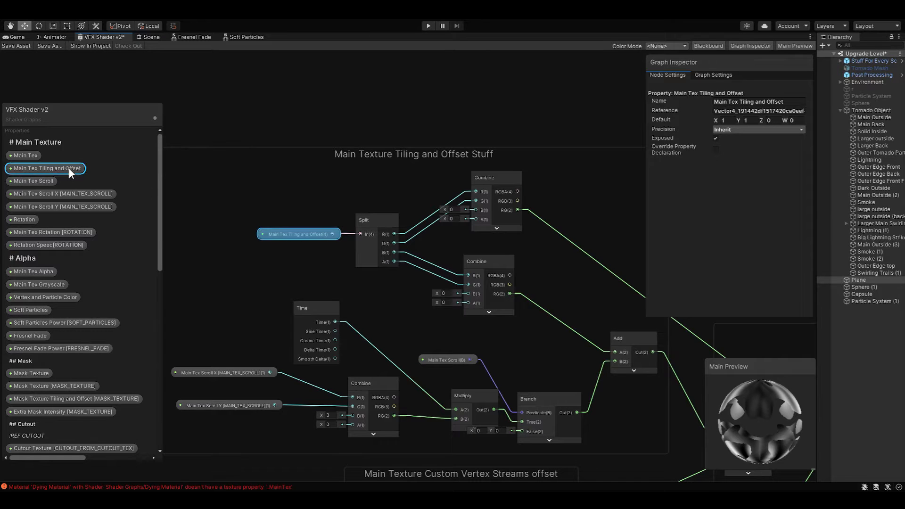
{"action": "key", "text": "Tab"}
{"action": "key", "text": "Tab"}
{"action": "key", "text": "Tab"}
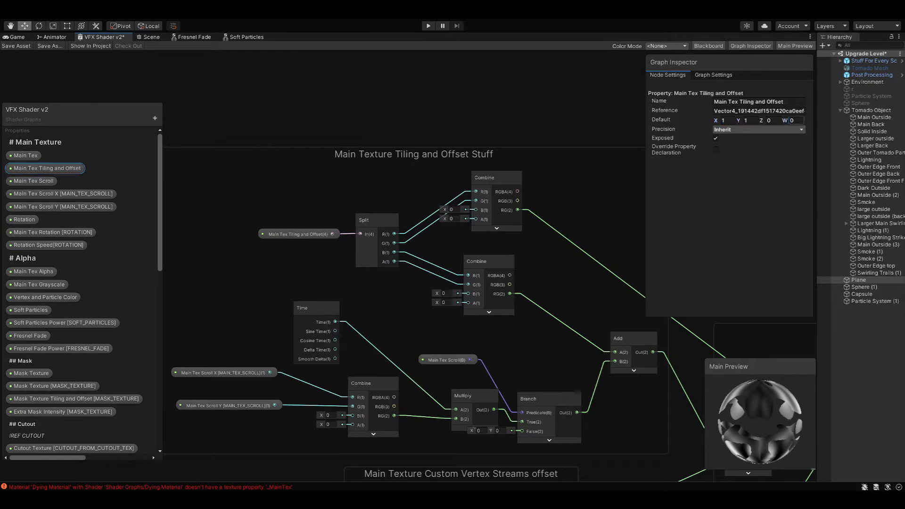
{"action": "left_click", "coordinate": [723, 120]}
{"action": "left_click", "coordinate": [746, 120]}
{"action": "left_click", "coordinate": [768, 121]}
Trace the two Combine outputs of the tiling and offset group to the Tiling And Offset node.
{"action": "middle_click_drag", "start_coordinate": [439, 249], "coordinate": [374, 225]}
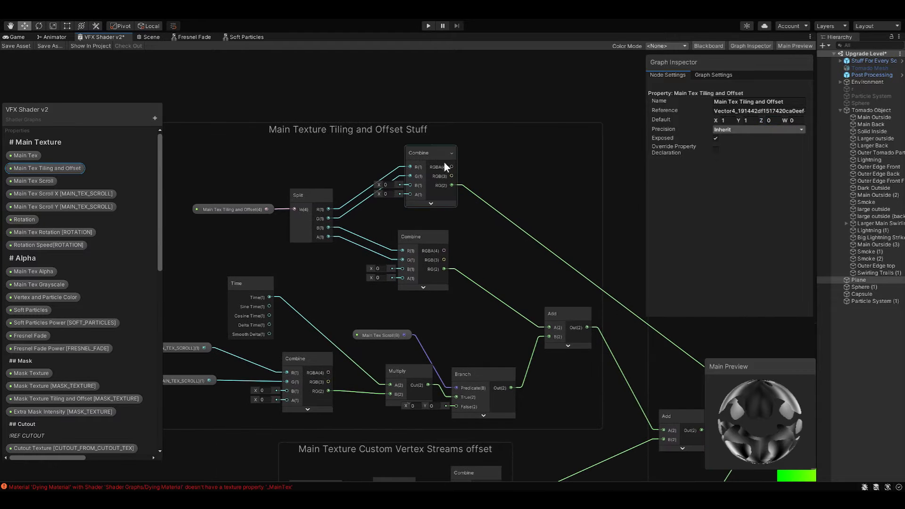
{"action": "middle_click_drag", "start_coordinate": [492, 265], "coordinate": [370, 171]}
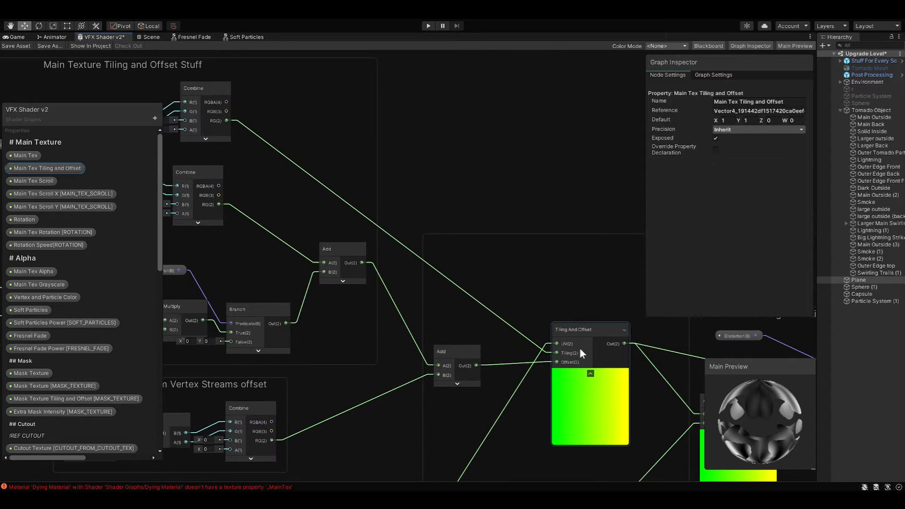
{"action": "middle_click_drag", "start_coordinate": [276, 255], "coordinate": [531, 282]}
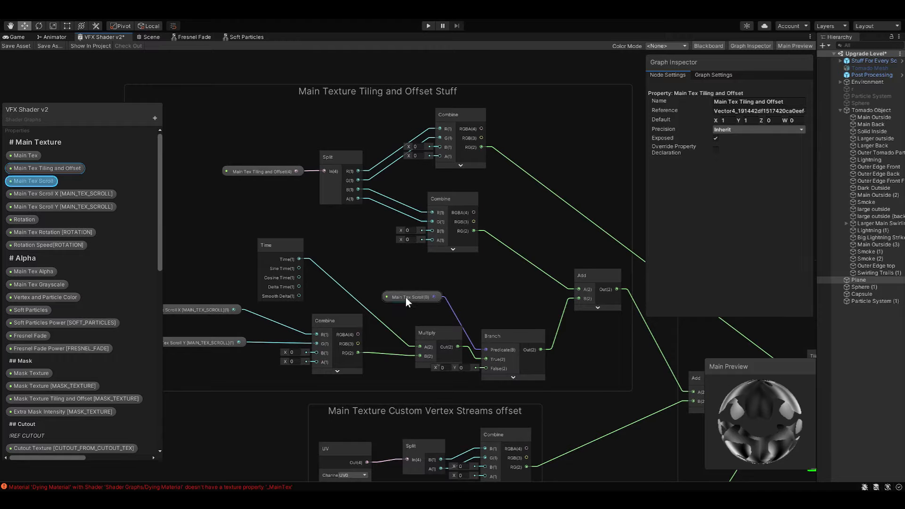
Inspect the Main Tex Scroll X, Main Tex Scroll Y and Main Tex Scroll property nodes.
{"action": "middle_click_drag", "start_coordinate": [378, 312], "coordinate": [389, 295]}
{"action": "left_click", "coordinate": [261, 297]}
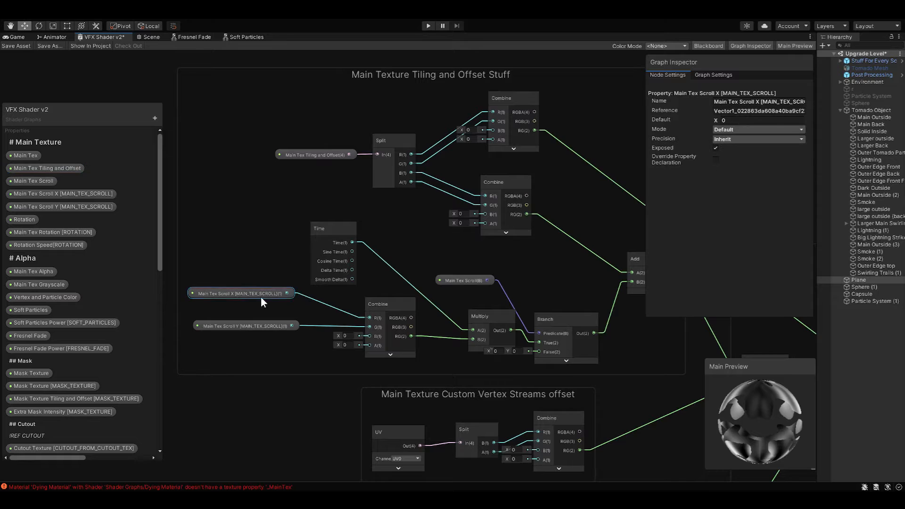
{"action": "left_click", "coordinate": [264, 325]}
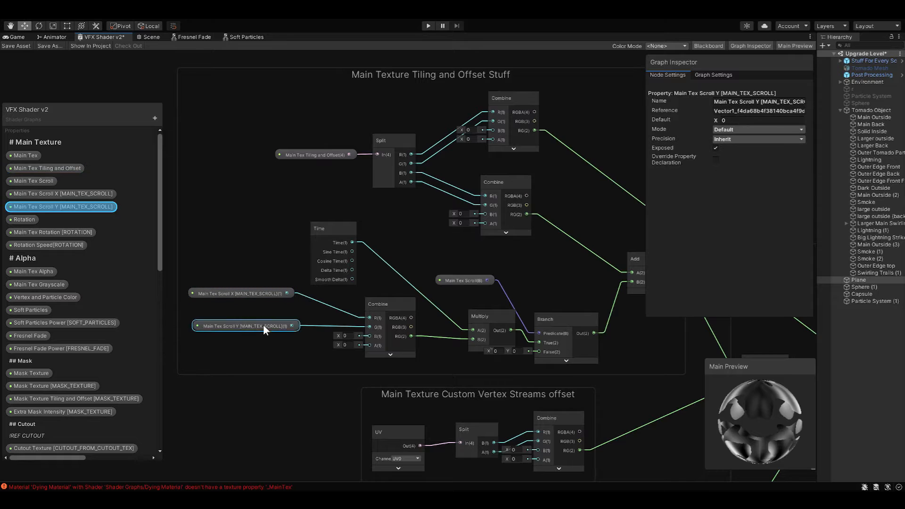
{"action": "left_click", "coordinate": [458, 282]}
{"action": "middle_click_drag", "start_coordinate": [458, 281], "coordinate": [413, 245]}
{"action": "left_click_drag", "start_coordinate": [431, 247], "coordinate": [438, 246]}
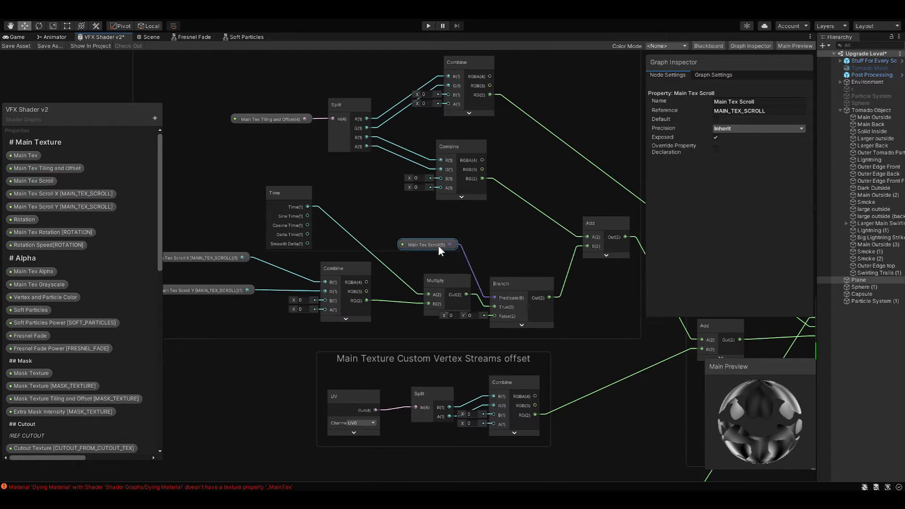
Examine how the Time, Combine and Multiply nodes feed the Branch node for texture scrolling.
{"action": "left_click_drag", "start_coordinate": [441, 278], "coordinate": [434, 250]}
{"action": "middle_click_drag", "start_coordinate": [578, 314], "coordinate": [521, 275]}
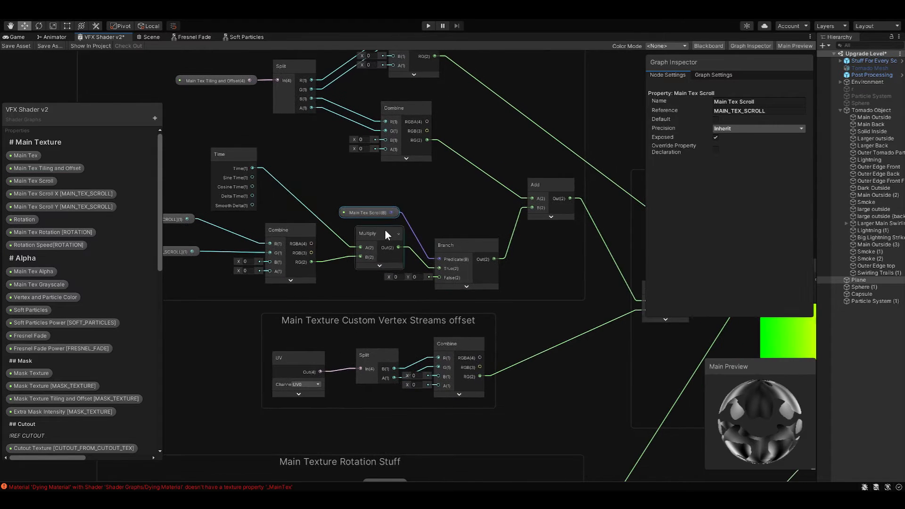
{"action": "left_click_drag", "start_coordinate": [191, 276], "coordinate": [332, 188]}
{"action": "left_click", "coordinate": [383, 284]}
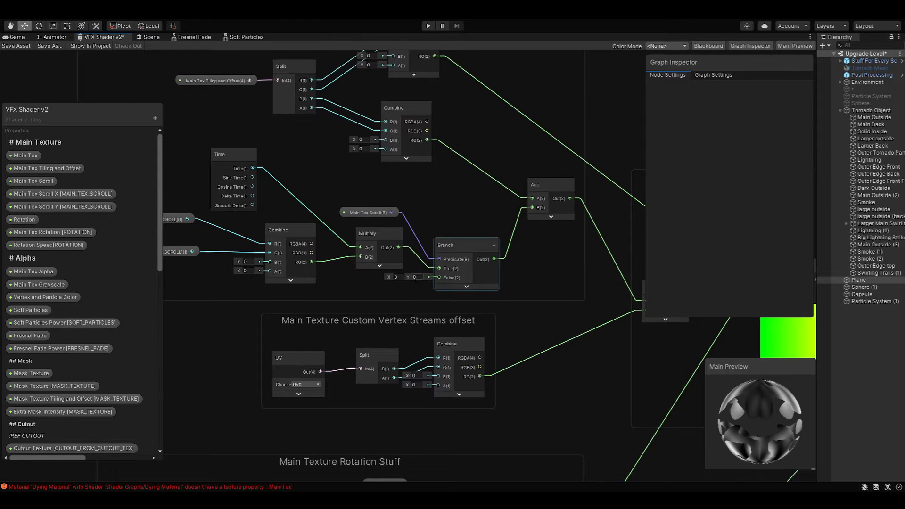
Inspect the UV node's channel options and preview in the Main Texture Custom Vertex Streams offset group.
{"action": "middle_click_drag", "start_coordinate": [525, 317], "coordinate": [442, 306]}
{"action": "left_click", "coordinate": [283, 310]}
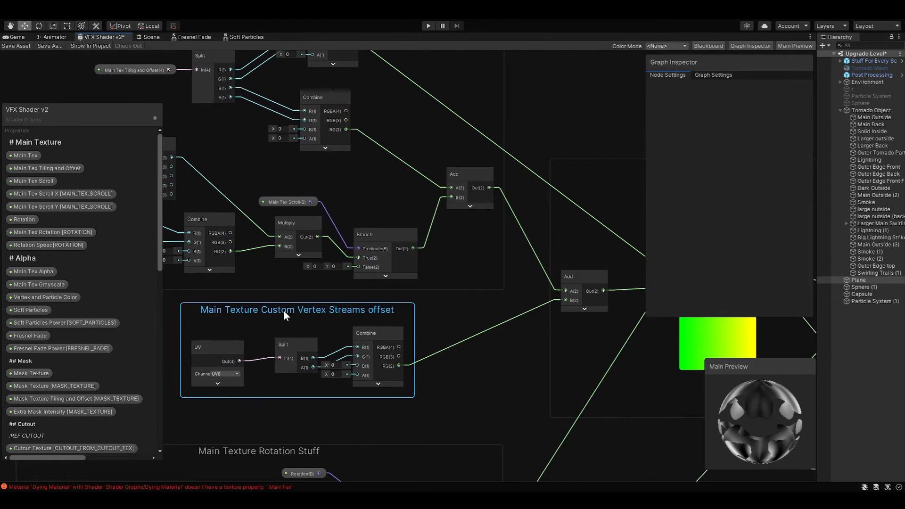
{"action": "left_click", "coordinate": [223, 374]}
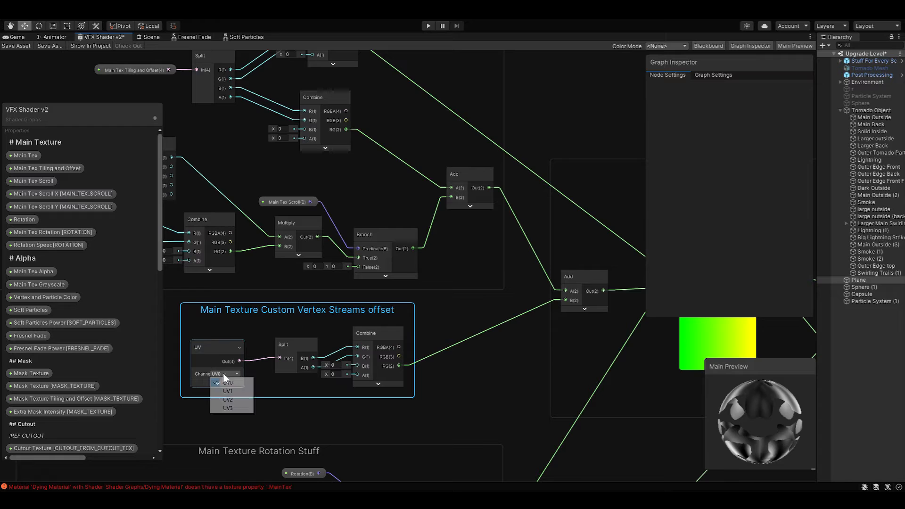
{"action": "left_click", "coordinate": [228, 382]}
{"action": "left_click", "coordinate": [318, 415]}
{"action": "left_click", "coordinate": [217, 382]}
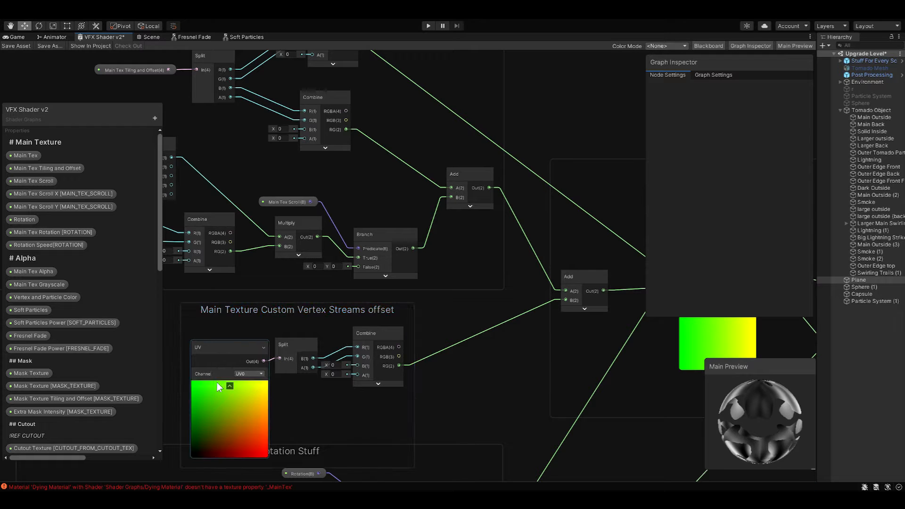
{"action": "middle_click_drag", "start_coordinate": [385, 385], "coordinate": [469, 340]}
{"action": "left_click", "coordinate": [321, 302]}
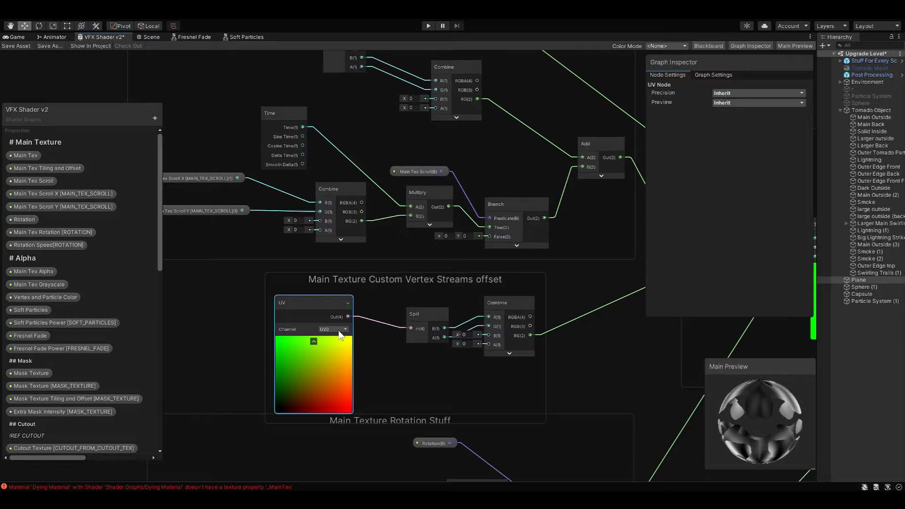
{"action": "left_click", "coordinate": [313, 342]}
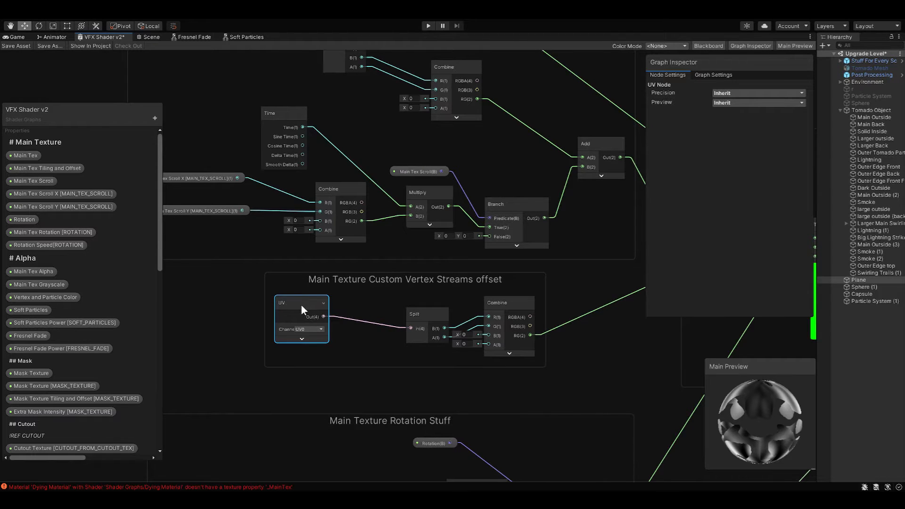
Show Particle System (1) in the Inspector and select Custom1.xyzw among its Custom Vertex Streams.
{"action": "left_click_drag", "start_coordinate": [904, 238], "coordinate": [683, 239]}
{"action": "left_click", "coordinate": [879, 302]}
{"action": "scroll", "coordinate": [662, 278], "scroll_direction": "up", "scroll_amount": 10}
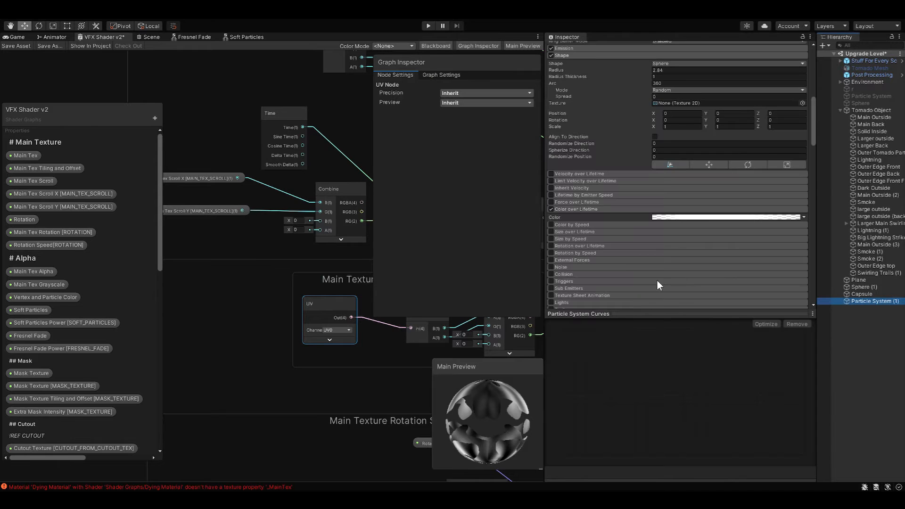
{"action": "left_click", "coordinate": [647, 251]}
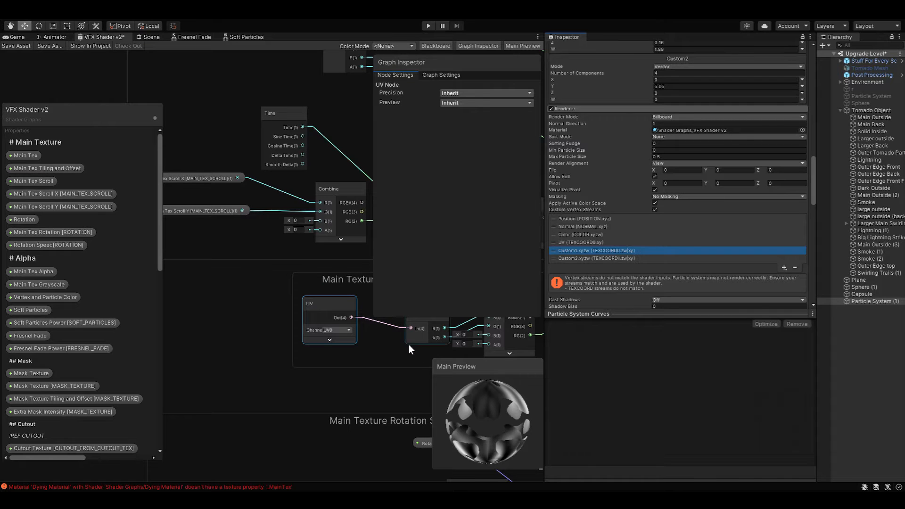
Compare the UV, Custom1 and Custom2 vertex streams of the particle system with the UV node's channel setting.
{"action": "left_click", "coordinate": [594, 242]}
{"action": "left_click", "coordinate": [598, 250]}
{"action": "left_click", "coordinate": [599, 242]}
{"action": "left_click", "coordinate": [601, 249]}
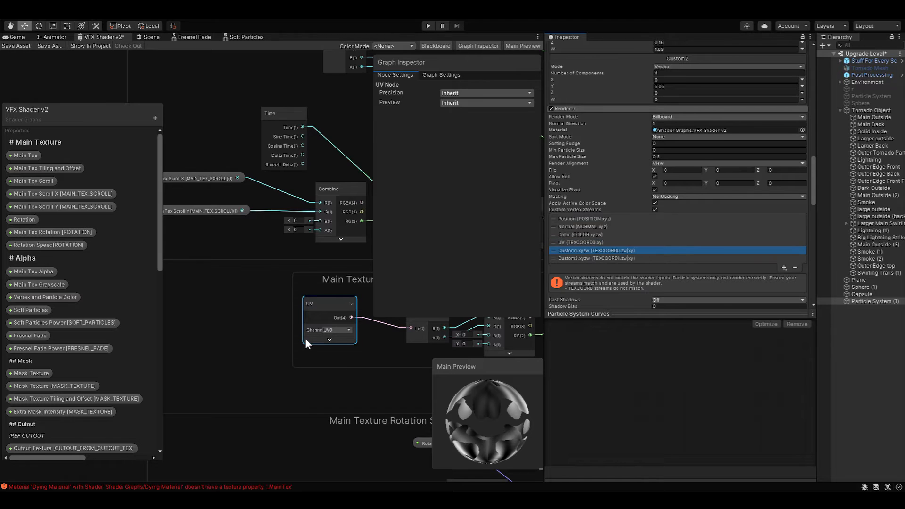
{"action": "left_click", "coordinate": [338, 330]}
{"action": "left_click", "coordinate": [341, 339]}
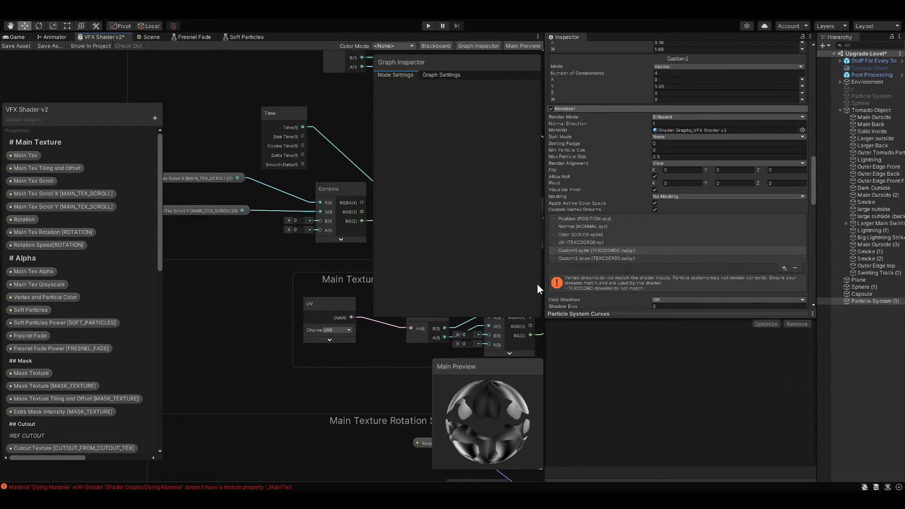
{"action": "left_click", "coordinate": [621, 259]}
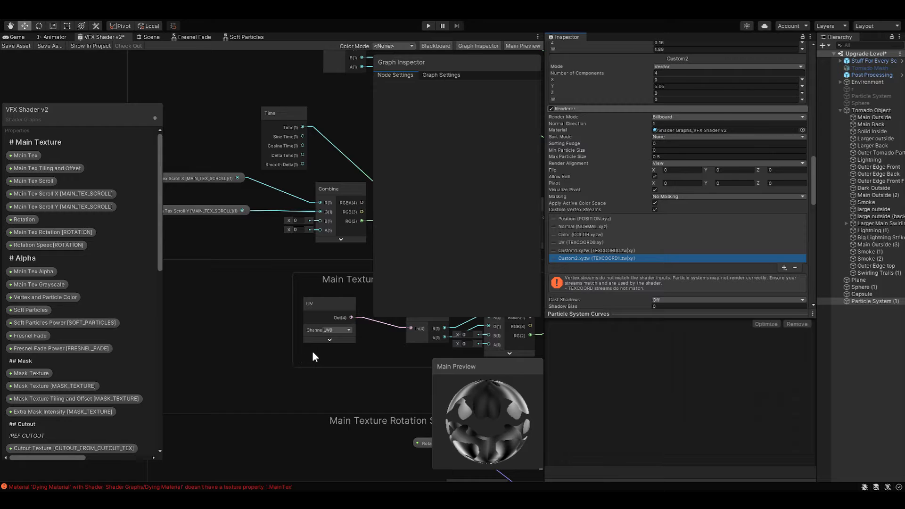
Expand the Split node to show all outputs, shift it toward the UV node, and compare its outputs with the Custom1.xyzw stream.
{"action": "middle_click_drag", "start_coordinate": [363, 366], "coordinate": [251, 345]}
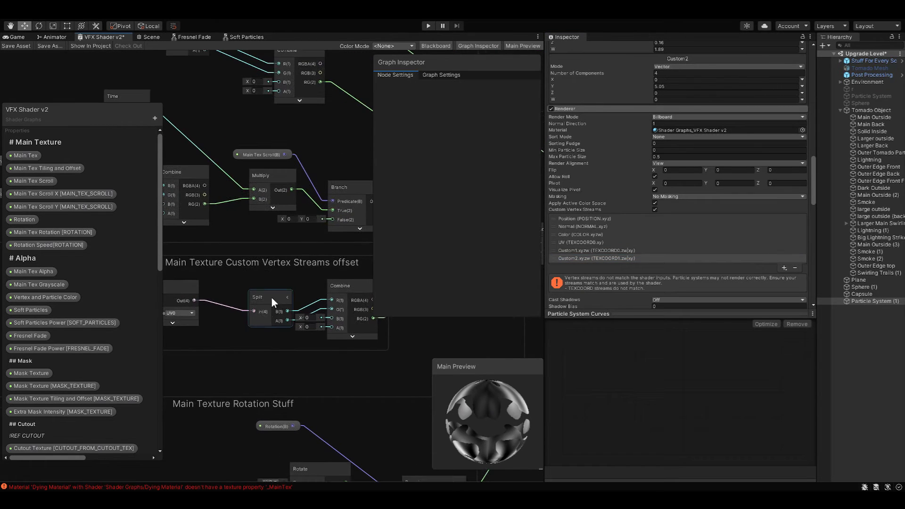
{"action": "left_click", "coordinate": [288, 298]}
{"action": "left_click_drag", "start_coordinate": [259, 304], "coordinate": [243, 293]}
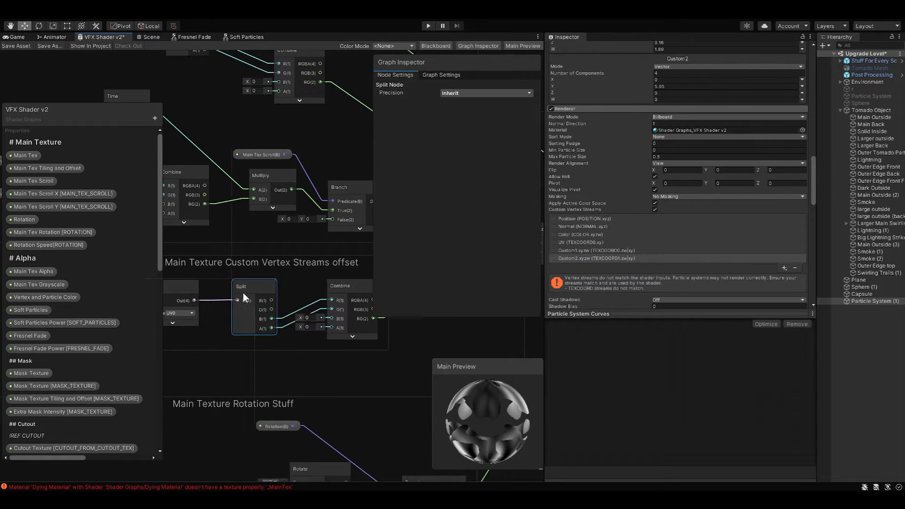
{"action": "middle_click_drag", "start_coordinate": [174, 298], "coordinate": [216, 305]}
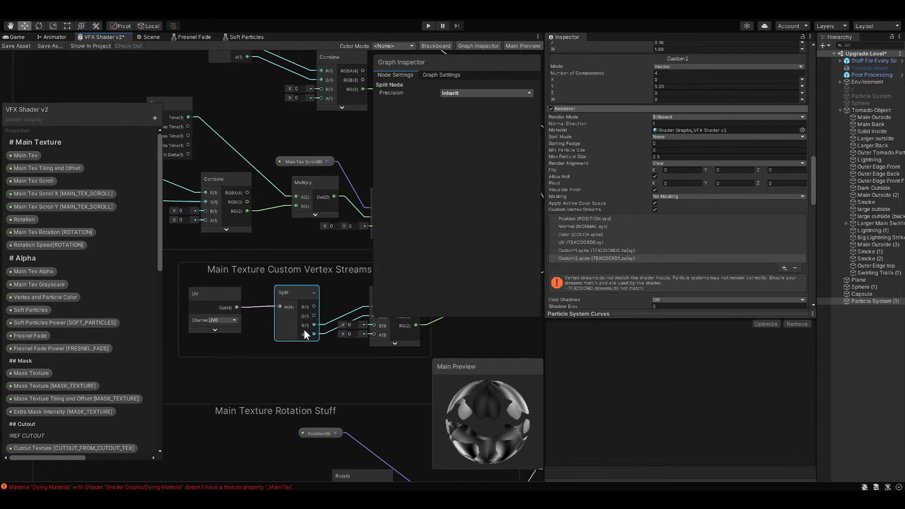
{"action": "left_click", "coordinate": [622, 251]}
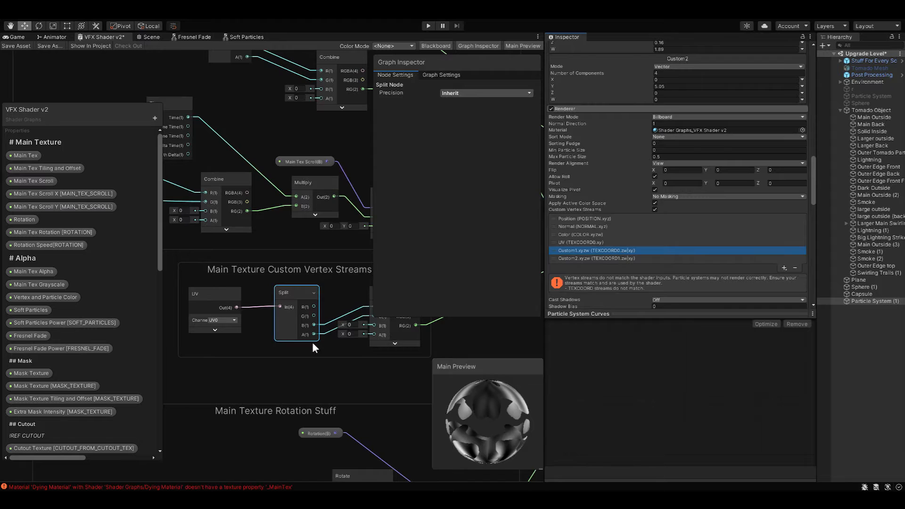
Set the particle system's Custom1 data to X 0.49 and Y -3.3.
{"action": "middle_click_drag", "start_coordinate": [312, 341], "coordinate": [251, 357]}
{"action": "scroll", "coordinate": [609, 127], "scroll_direction": "up", "scroll_amount": 3}
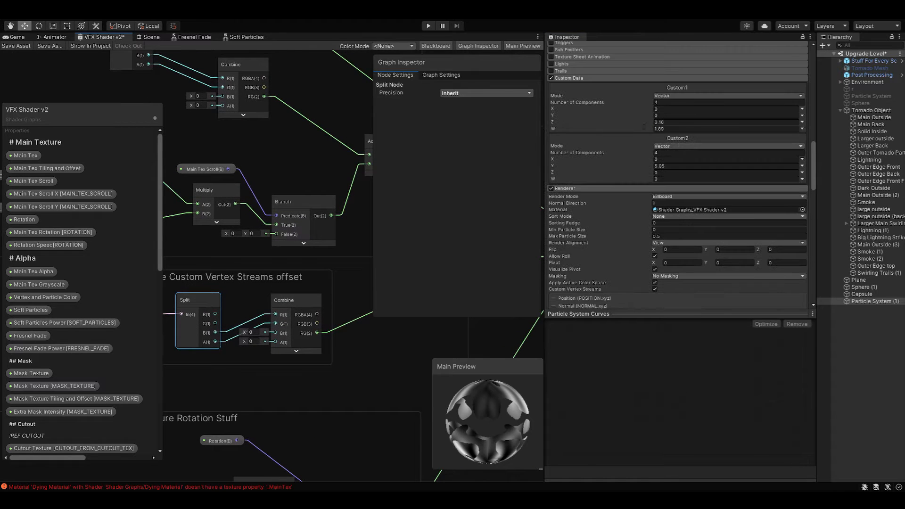
{"action": "left_click_drag", "start_coordinate": [638, 110], "coordinate": [575, 130]}
{"action": "middle_click_drag", "start_coordinate": [360, 381], "coordinate": [393, 379]}
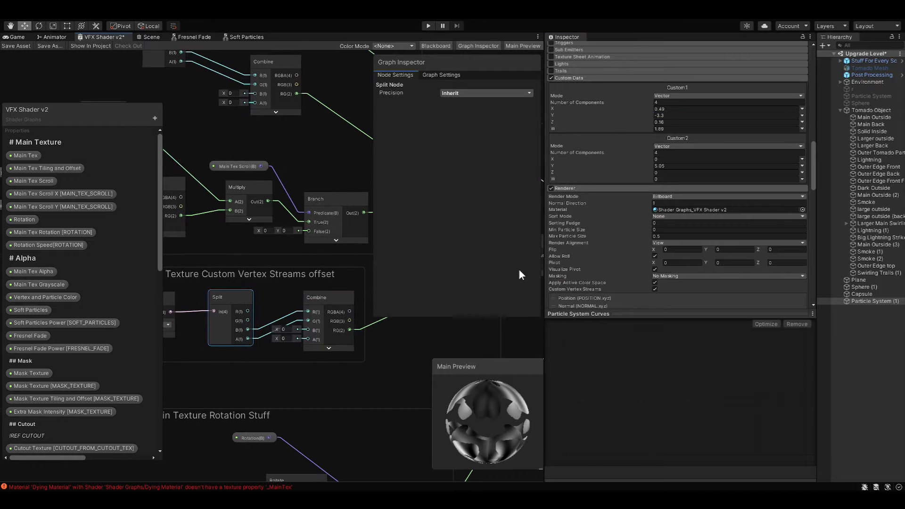
Hide the Inspector and narrow the Hierarchy to give the shader graph its full width.
{"action": "left_click_drag", "start_coordinate": [569, 36], "coordinate": [904, 84]}
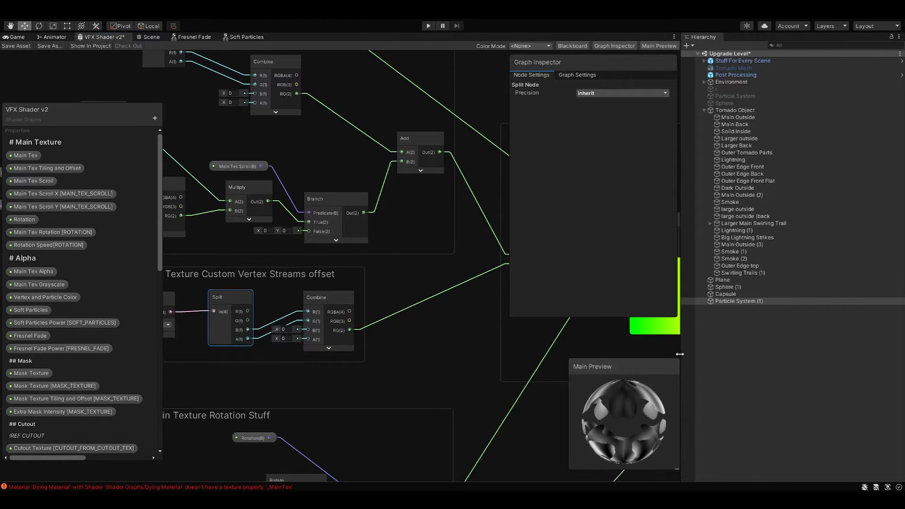
{"action": "left_click_drag", "start_coordinate": [679, 354], "coordinate": [867, 344]}
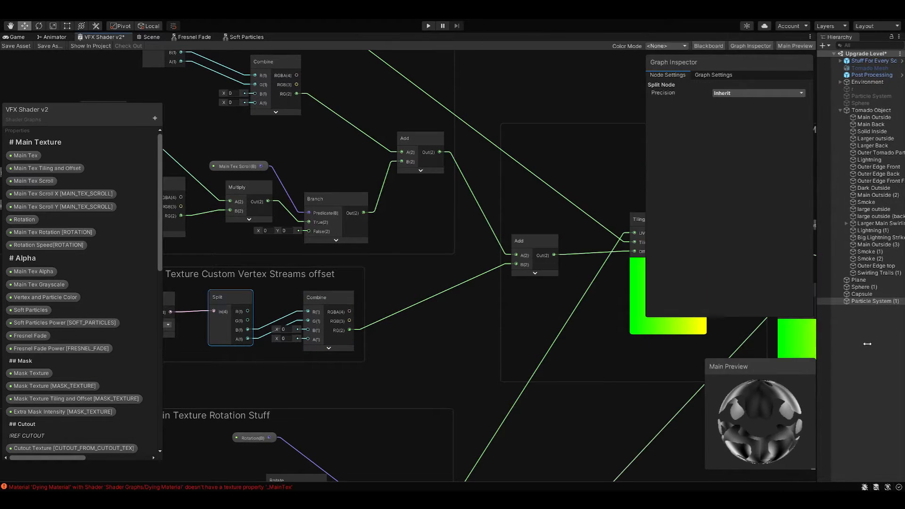
{"action": "middle_click_drag", "start_coordinate": [314, 340], "coordinate": [422, 343]}
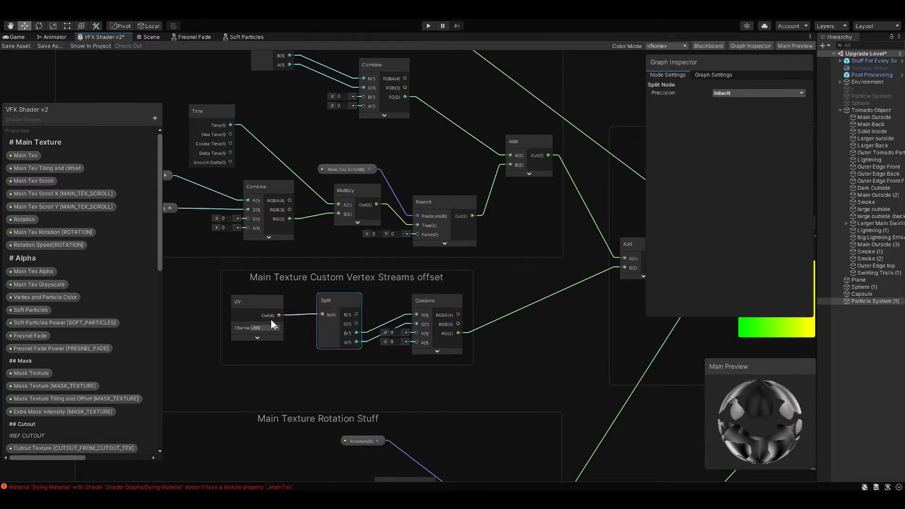
Preview the UV node and trace the custom vertex stream offset through the Add node to Tiling And Offset.
{"action": "left_click", "coordinate": [257, 337]}
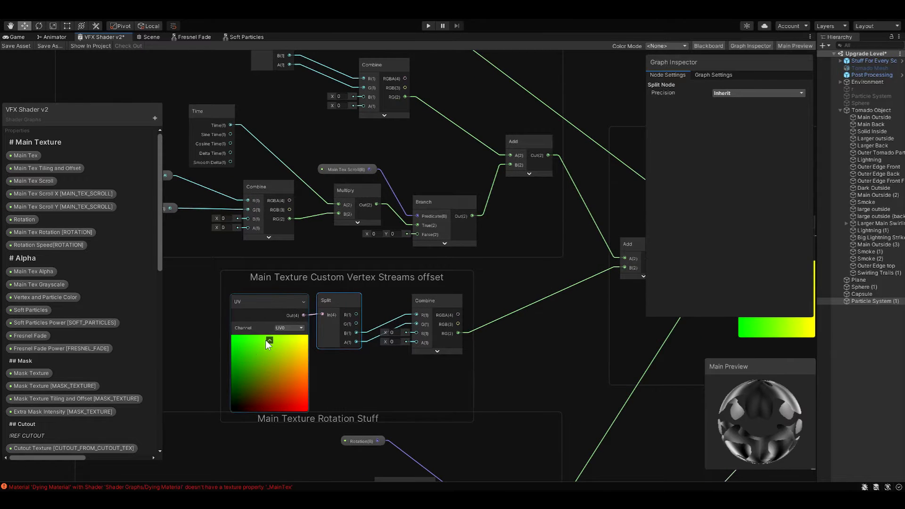
{"action": "left_click", "coordinate": [269, 340]}
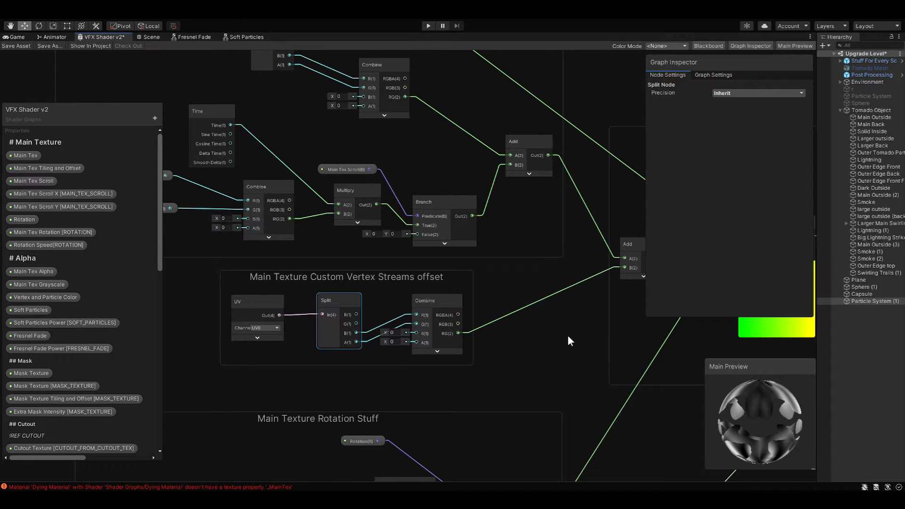
{"action": "middle_click_drag", "start_coordinate": [521, 341], "coordinate": [380, 353]}
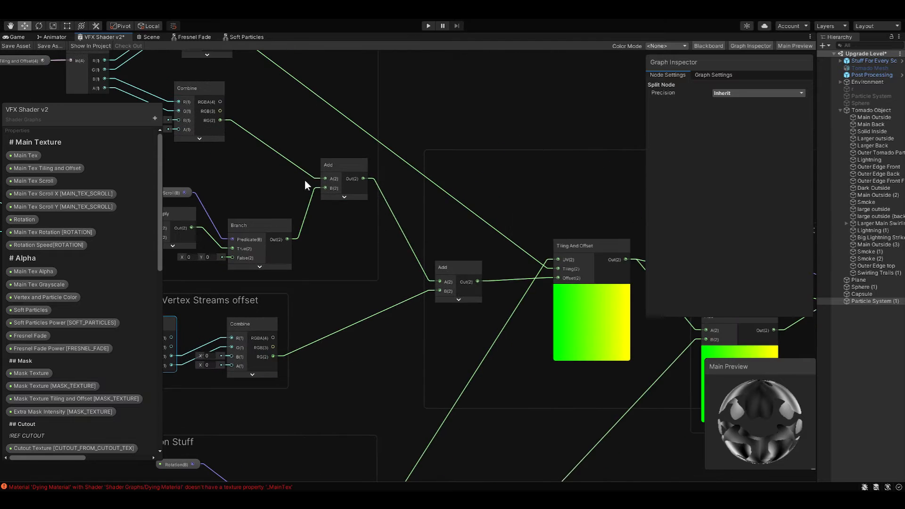
{"action": "middle_click_drag", "start_coordinate": [305, 179], "coordinate": [505, 210]}
{"action": "middle_click_drag", "start_coordinate": [528, 298], "coordinate": [304, 265]}
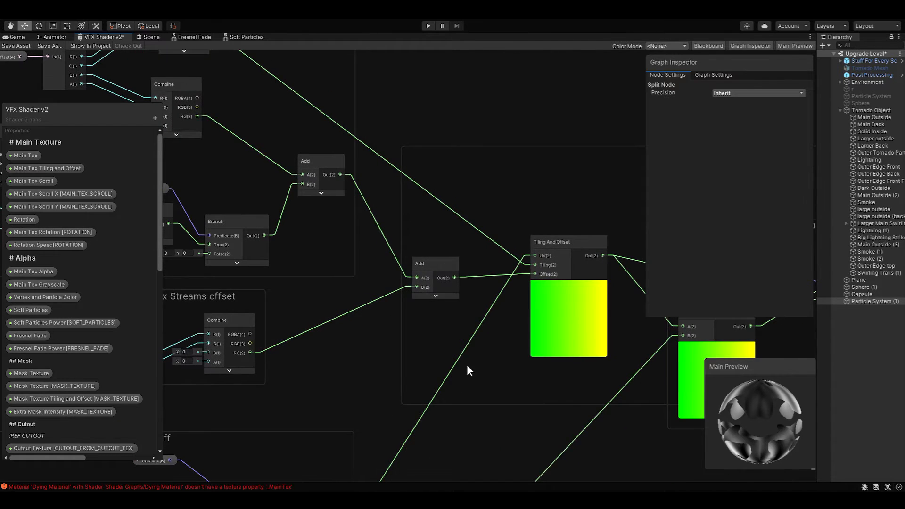
{"action": "middle_click_drag", "start_coordinate": [499, 285], "coordinate": [407, 248]}
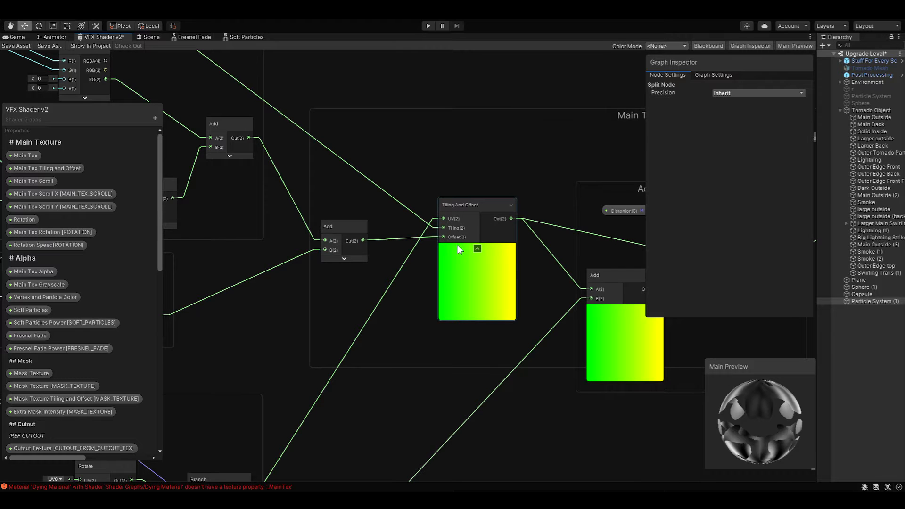
Inspect the Rotation Speed and Main Tex Rotation property nodes in the Main Texture Rotation Stuff group.
{"action": "middle_click_drag", "start_coordinate": [363, 404], "coordinate": [660, 280]}
{"action": "mouse_move", "coordinate": [526, 364]}
{"action": "middle_mouse_down"}
{"action": "mouse_move", "coordinate": [539, 361]}
{"action": "mouse_move", "coordinate": [531, 362]}
{"action": "middle_mouse_up"}
{"action": "left_click_drag", "start_coordinate": [217, 306], "coordinate": [214, 306]}
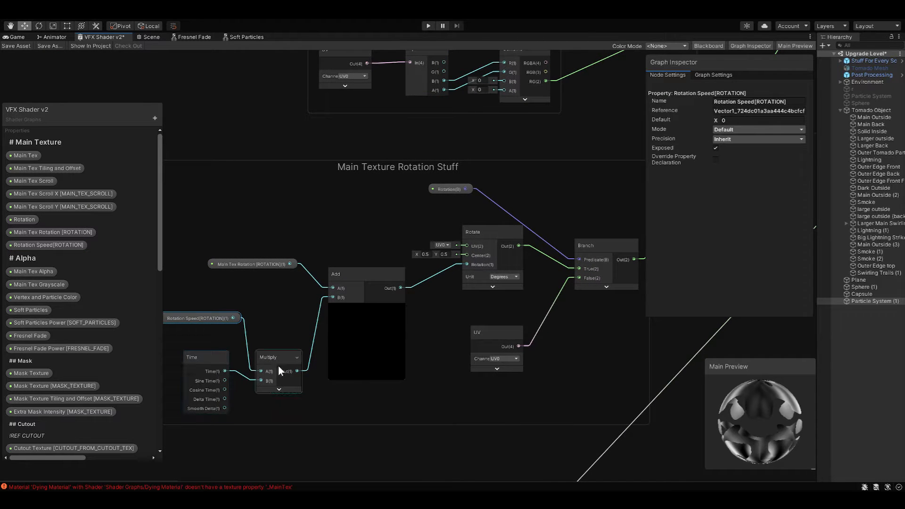
{"action": "left_click_drag", "start_coordinate": [254, 262], "coordinate": [254, 259]}
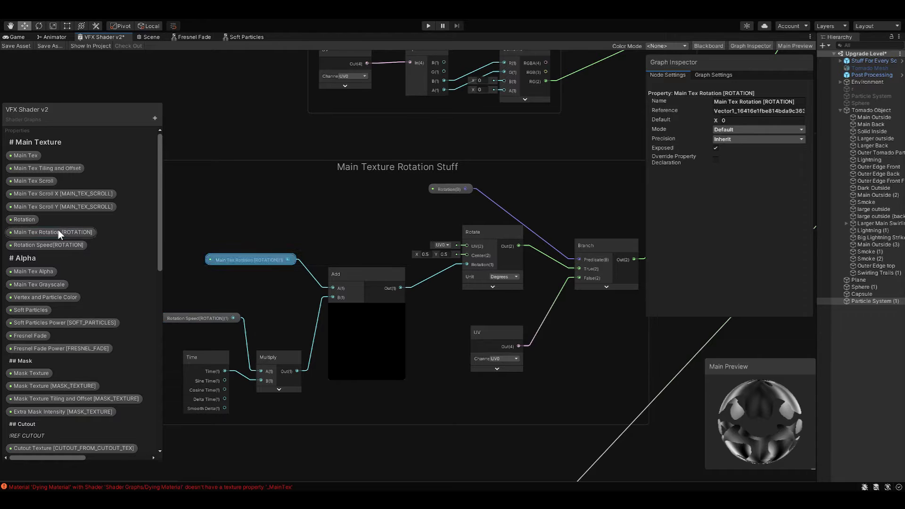
Examine the Rotate node's preview and its Unit options, keeping Degrees.
{"action": "middle_click_drag", "start_coordinate": [432, 209], "coordinate": [353, 213]}
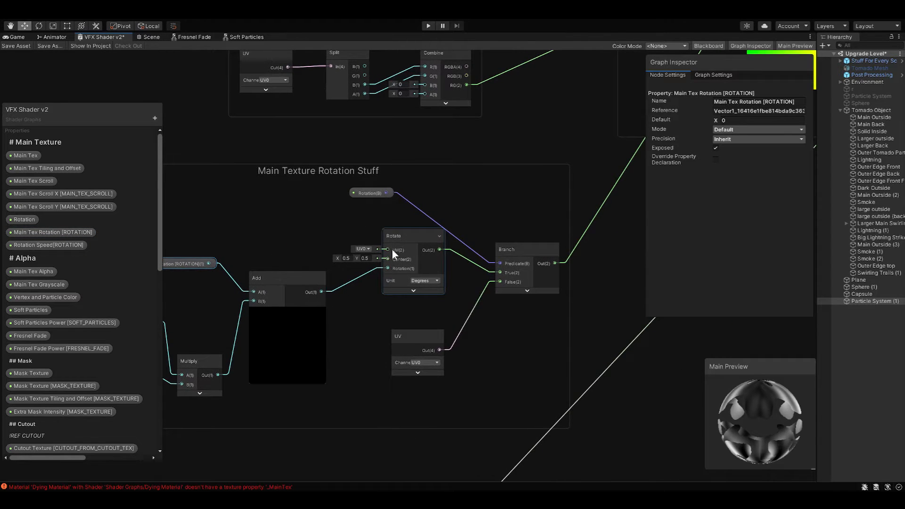
{"action": "left_click", "coordinate": [395, 233]}
{"action": "left_click", "coordinate": [413, 290]}
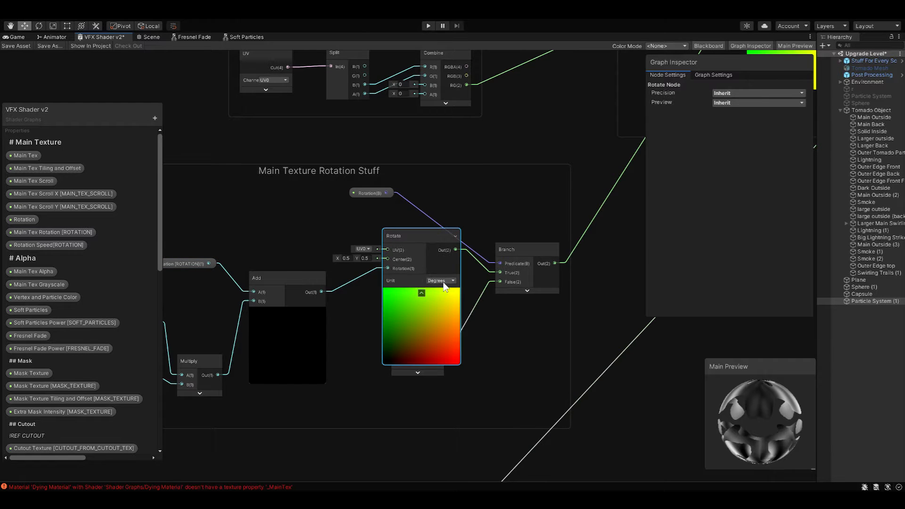
{"action": "left_click", "coordinate": [441, 281]}
{"action": "left_click", "coordinate": [438, 287]}
{"action": "left_click", "coordinate": [421, 293]}
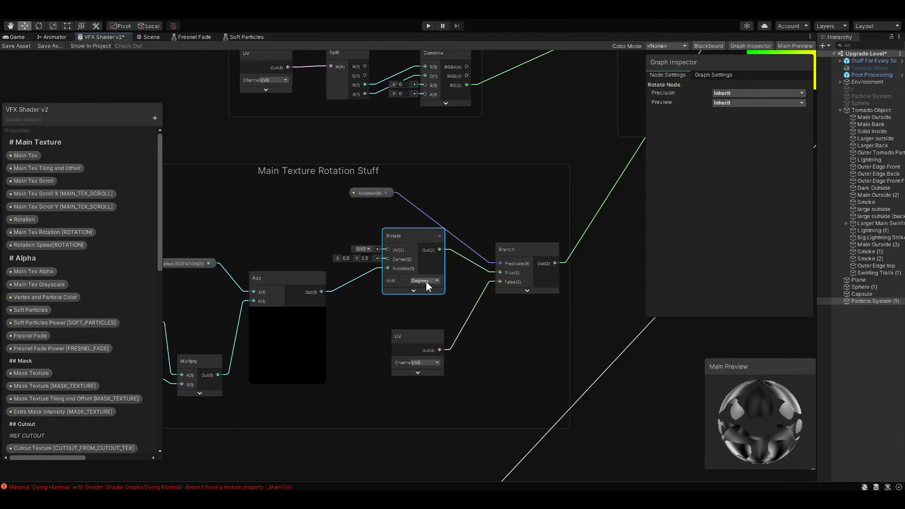
{"action": "left_click", "coordinate": [426, 281]}
Move the Rotate node slightly toward the Add node and inspect its Center X and Y fields.
{"action": "left_click", "coordinate": [405, 236]}
{"action": "mouse_move", "coordinate": [406, 235]}
{"action": "left_mouse_down"}
{"action": "mouse_move", "coordinate": [394, 236]}
{"action": "mouse_move", "coordinate": [399, 242]}
{"action": "left_mouse_up"}
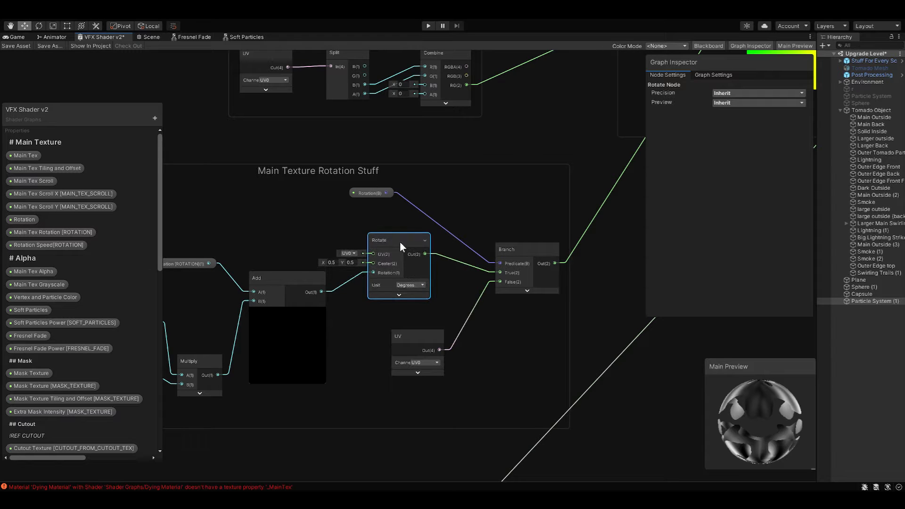
{"action": "left_click", "coordinate": [331, 262]}
{"action": "key", "text": "Tab"}
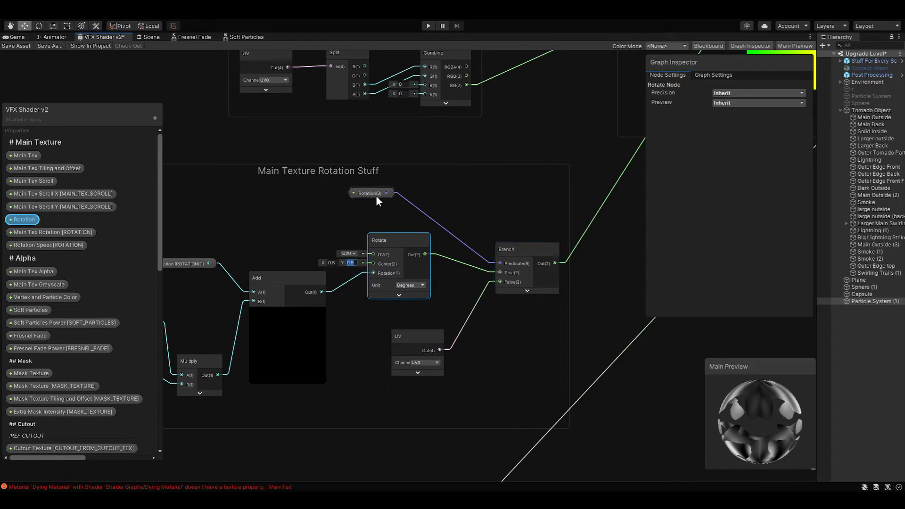
Move the Rotation property node closer to the Branch node and check the preview of the UV node feeding its False input.
{"action": "left_click_drag", "start_coordinate": [376, 196], "coordinate": [411, 210]}
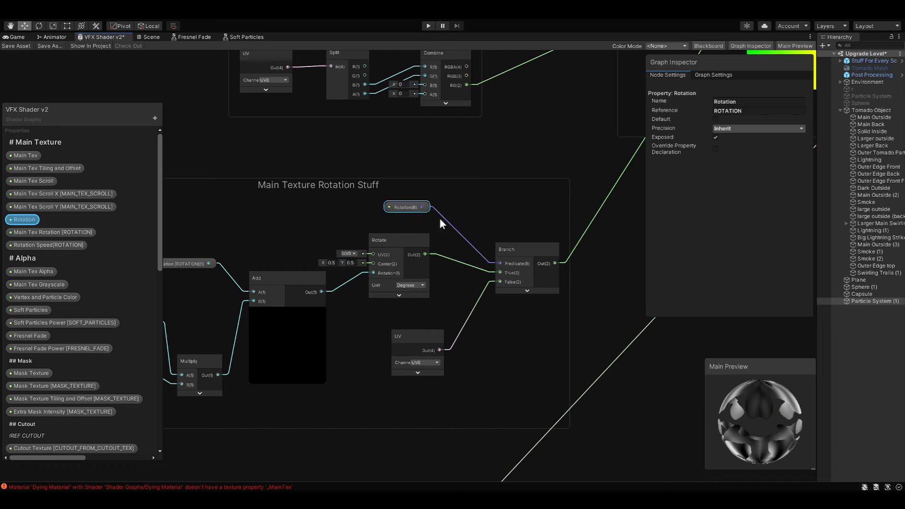
{"action": "left_click", "coordinate": [417, 373]}
{"action": "left_click", "coordinate": [434, 377]}
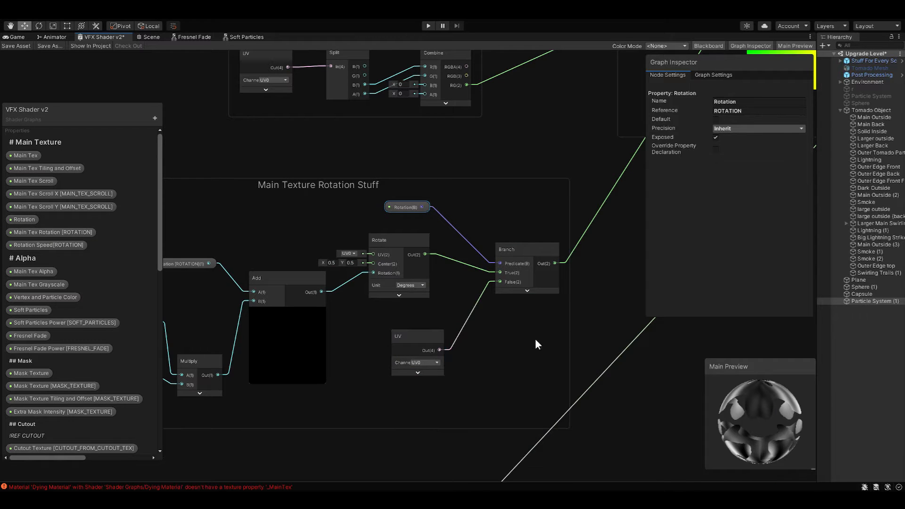
Trace the rotation Branch output to the UV input of the main texture's Tiling And Offset node.
{"action": "middle_click_drag", "start_coordinate": [580, 270], "coordinate": [434, 351]}
{"action": "middle_click_drag", "start_coordinate": [533, 247], "coordinate": [342, 368]}
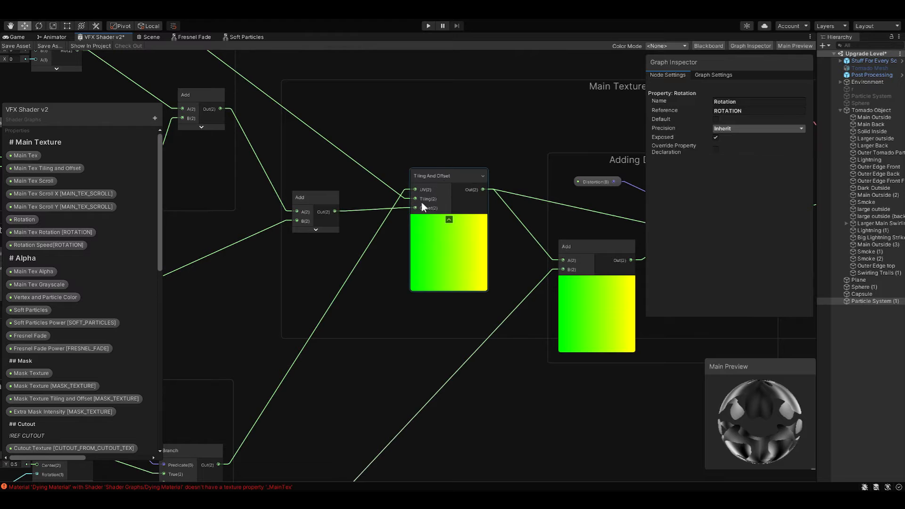
{"action": "scroll", "coordinate": [479, 389], "scroll_direction": "down", "scroll_amount": 3}
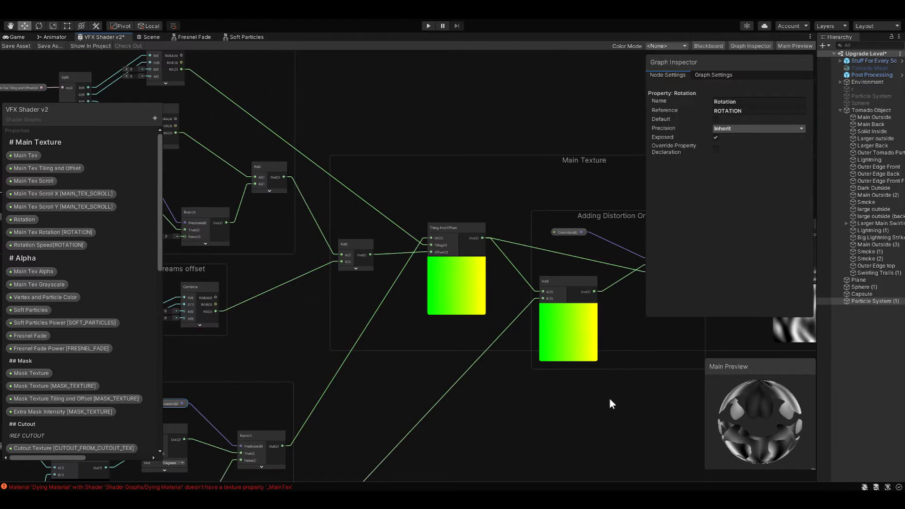
Follow the main texture chain to its Sample Texture 2D node and view the shader on the scene objects.
{"action": "middle_click_drag", "start_coordinate": [609, 398], "coordinate": [394, 402]}
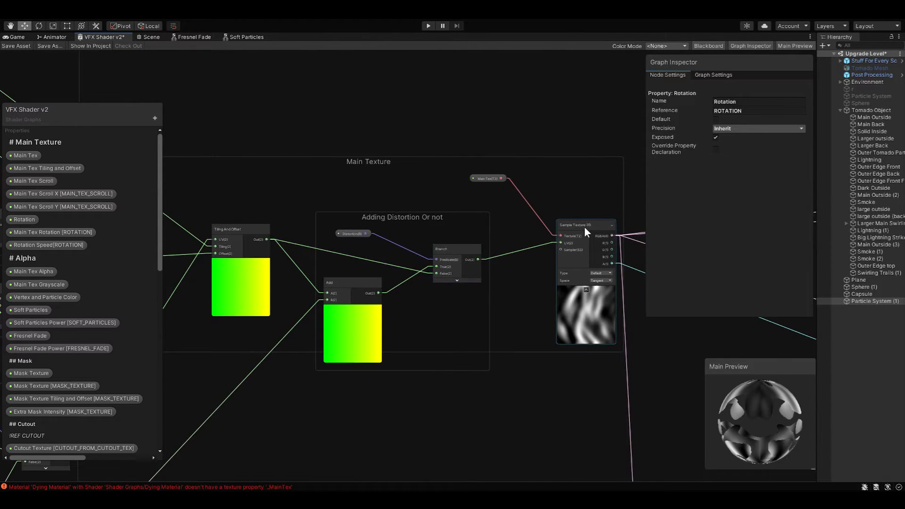
{"action": "left_click", "coordinate": [148, 37]}
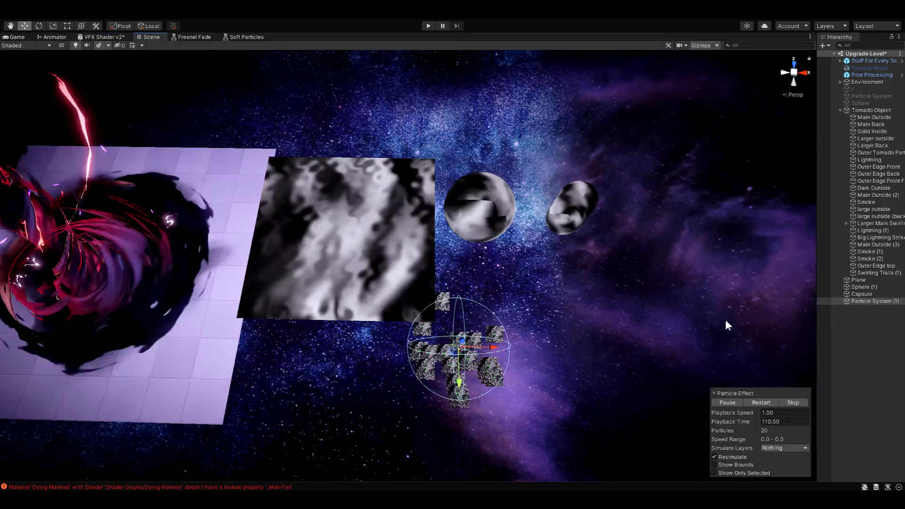
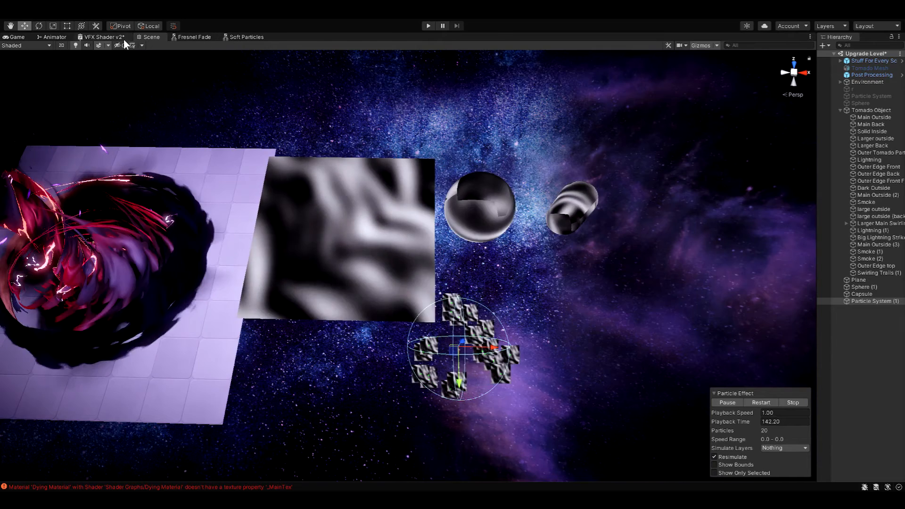
Return to the VFX Shader v2 graph and inspect the Distortion Tiling and Offset property in the Distortion group.
{"action": "left_click", "coordinate": [124, 39]}
{"action": "scroll", "coordinate": [464, 366], "scroll_direction": "down", "scroll_amount": 1}
{"action": "middle_click_drag", "start_coordinate": [464, 400], "coordinate": [543, 254]}
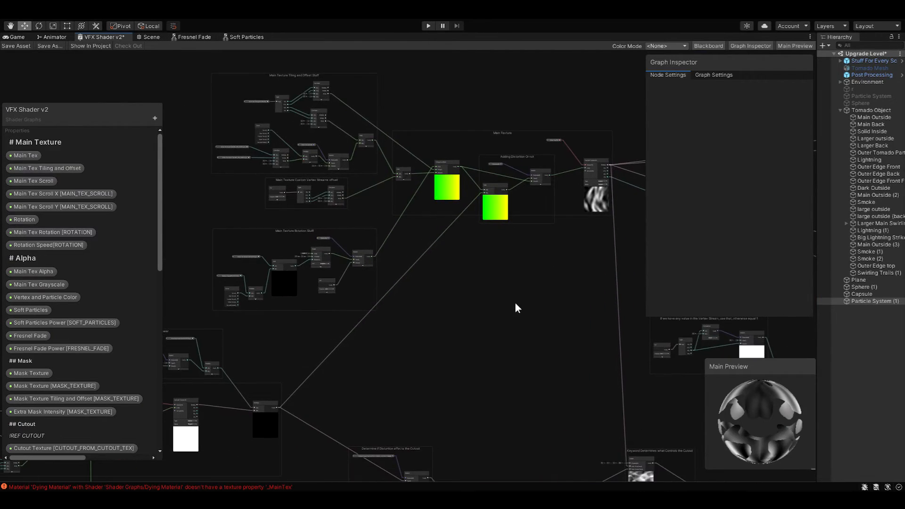
{"action": "middle_click_drag", "start_coordinate": [515, 302], "coordinate": [485, 326]}
{"action": "middle_click_drag", "start_coordinate": [226, 399], "coordinate": [485, 293]}
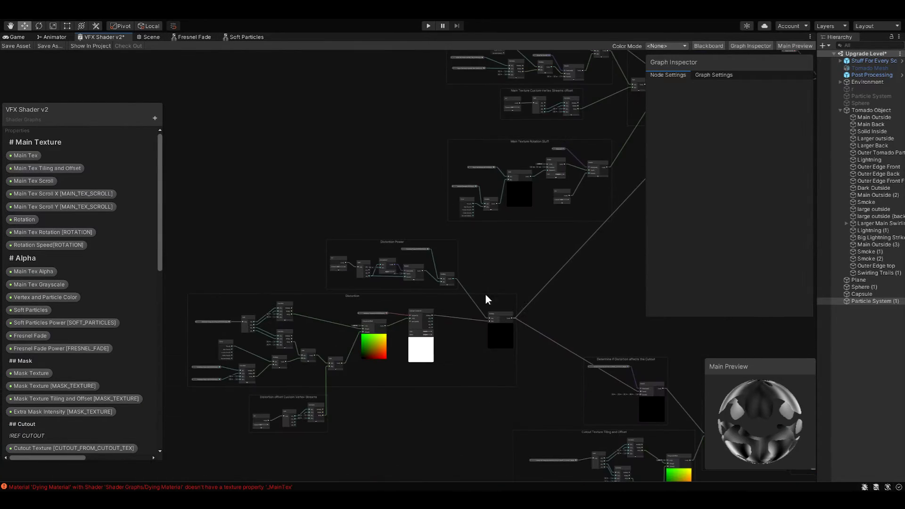
{"action": "middle_click_drag", "start_coordinate": [397, 332], "coordinate": [485, 295]}
{"action": "scroll", "coordinate": [485, 297], "scroll_direction": "up", "scroll_amount": 5}
{"action": "middle_click_drag", "start_coordinate": [326, 312], "coordinate": [464, 304]}
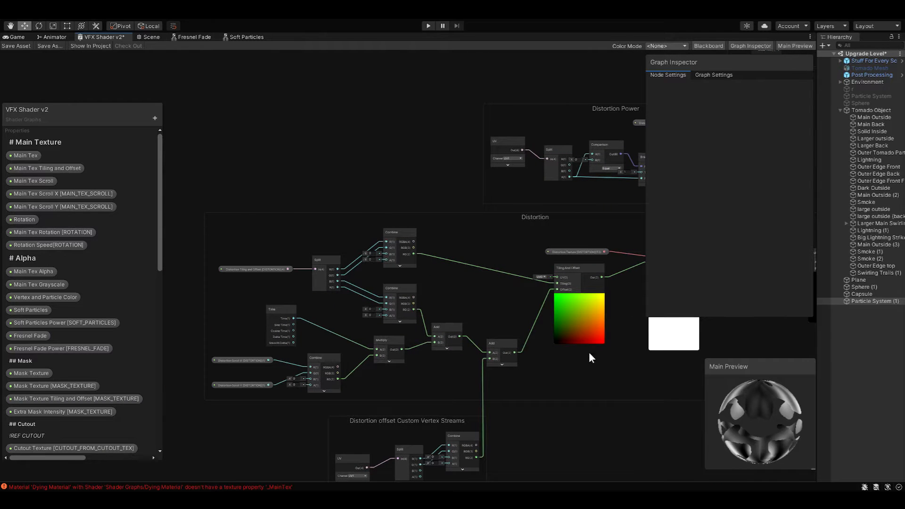
{"action": "scroll", "coordinate": [471, 381], "scroll_direction": "up", "scroll_amount": 3}
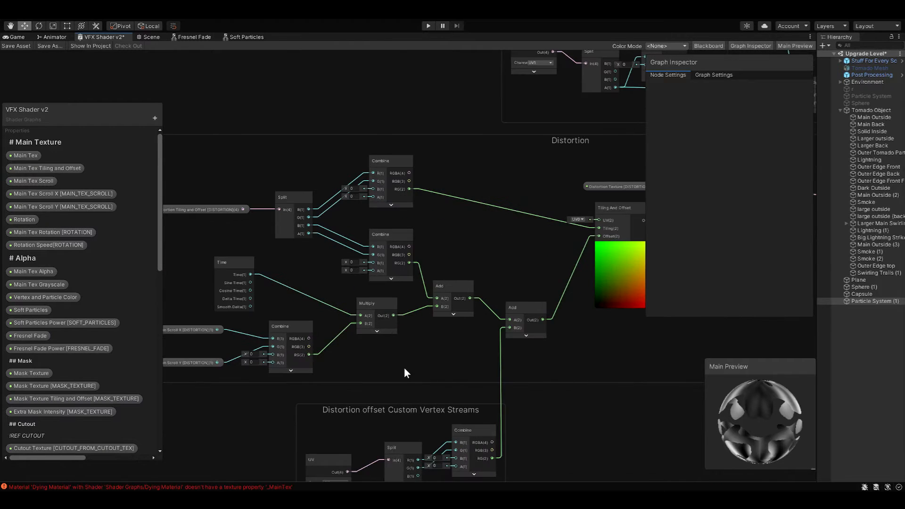
{"action": "left_click", "coordinate": [247, 213]}
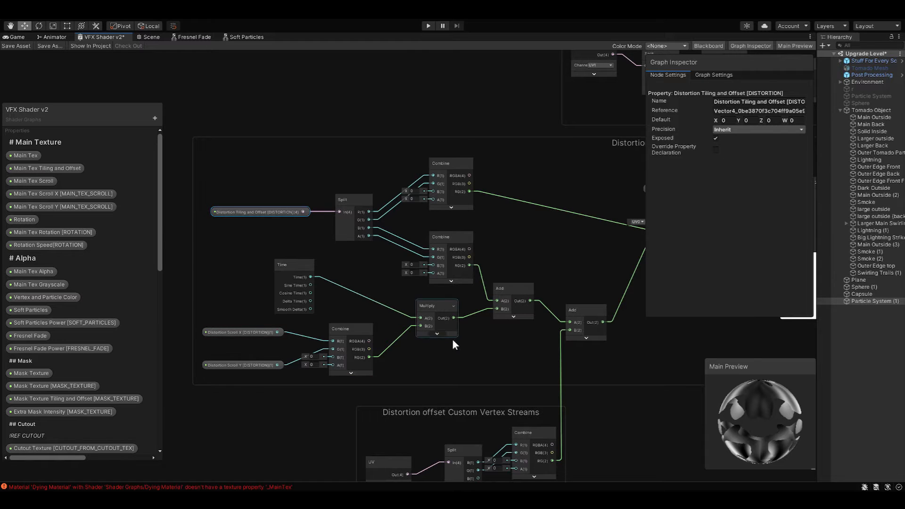
Expand the UV node's preview in the Distortion offset Custom Vertex Streams group and inspect its Channel setting and the adjoining Split node.
{"action": "middle_click_drag", "start_coordinate": [451, 338], "coordinate": [400, 270]}
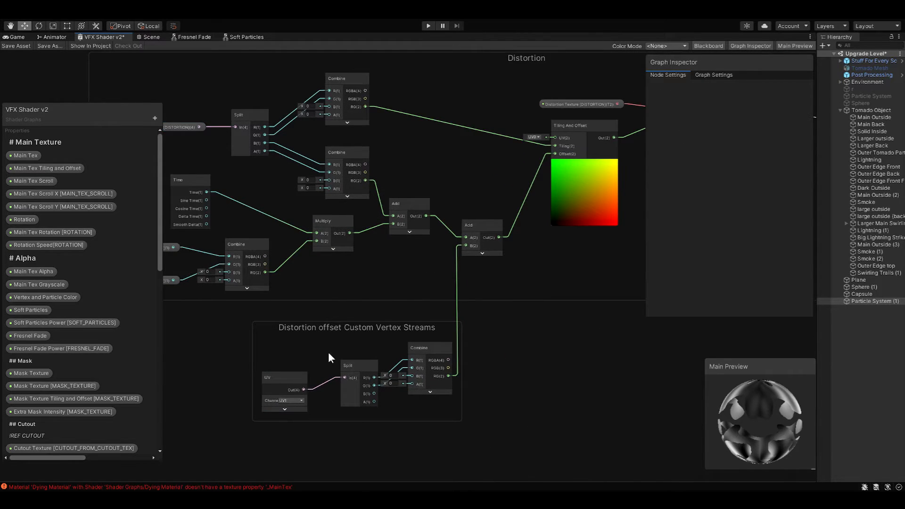
{"action": "left_click", "coordinate": [283, 409]}
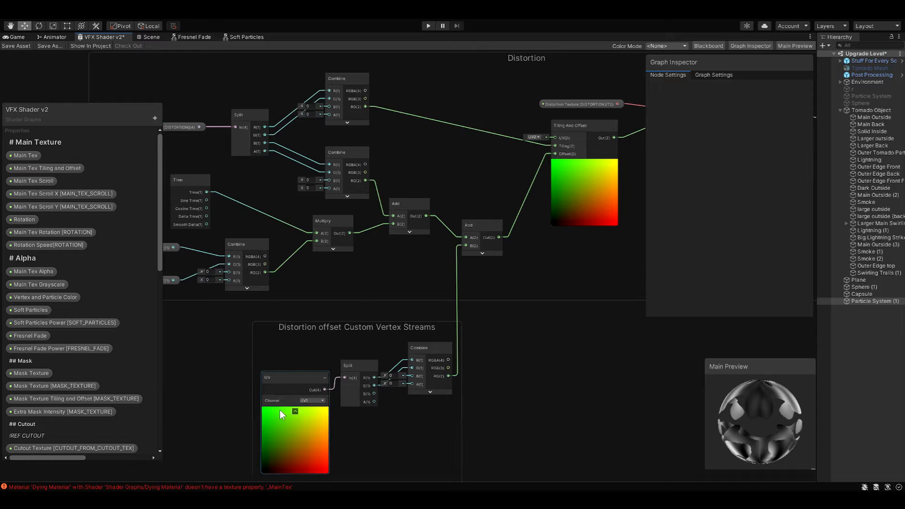
{"action": "left_click", "coordinate": [315, 400]}
{"action": "left_click", "coordinate": [371, 385]}
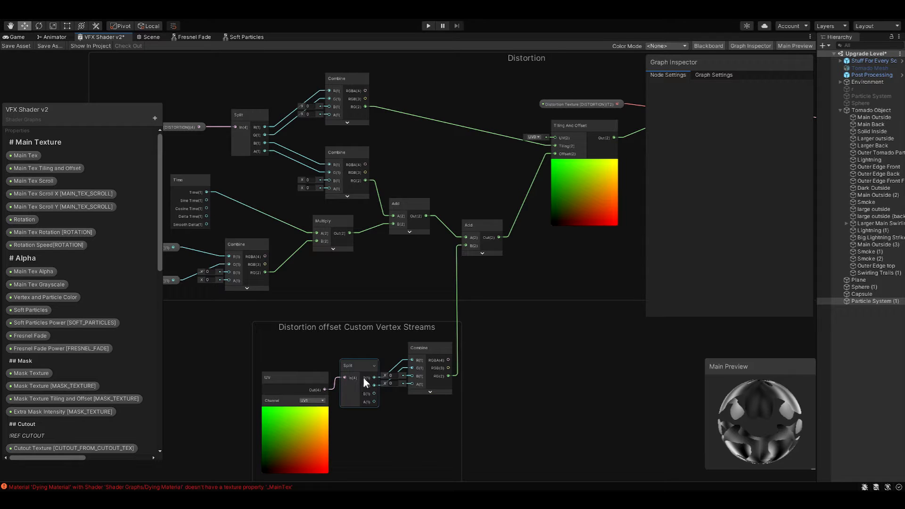
{"action": "left_click", "coordinate": [307, 401]}
Trace the distortion Tiling And Offset output through the Sample Texture 2D node to the Multiply node joining it with Distortion Power.
{"action": "mouse_move", "coordinate": [523, 328]}
{"action": "middle_mouse_down"}
{"action": "mouse_move", "coordinate": [416, 392]}
{"action": "mouse_move", "coordinate": [499, 355]}
{"action": "mouse_move", "coordinate": [466, 383]}
{"action": "middle_mouse_up"}
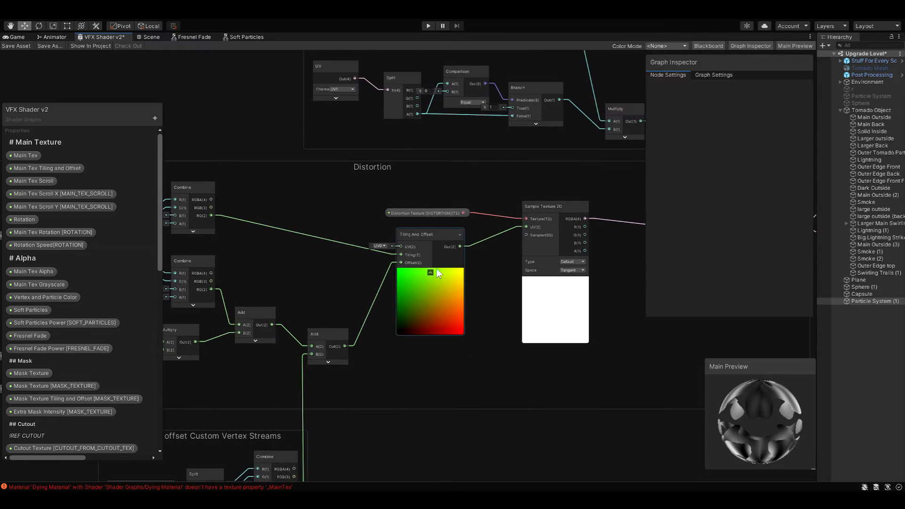
{"action": "middle_click_drag", "start_coordinate": [494, 282], "coordinate": [369, 313]}
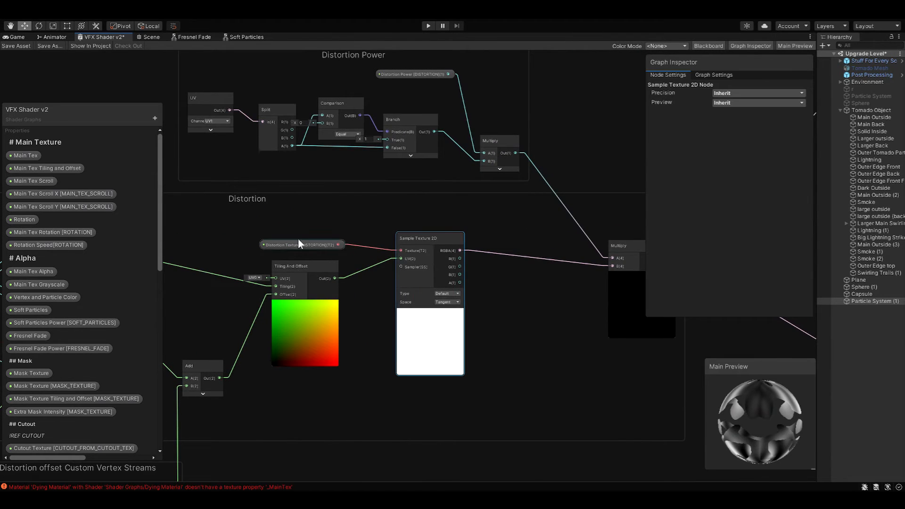
{"action": "middle_click_drag", "start_coordinate": [547, 287], "coordinate": [392, 303]}
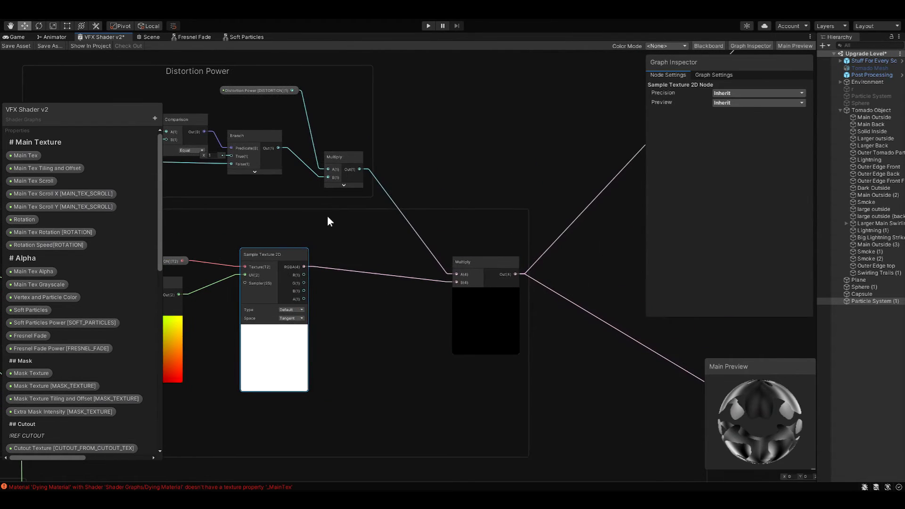
Examine the Distortion Power group, including its UV node and the Distortion Power property.
{"action": "middle_click_drag", "start_coordinate": [329, 225], "coordinate": [502, 313]}
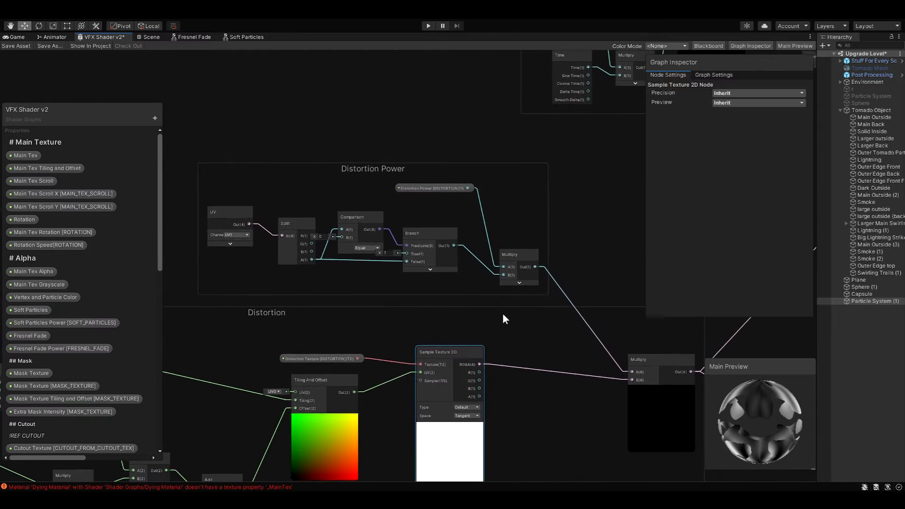
{"action": "left_click", "coordinate": [228, 215]}
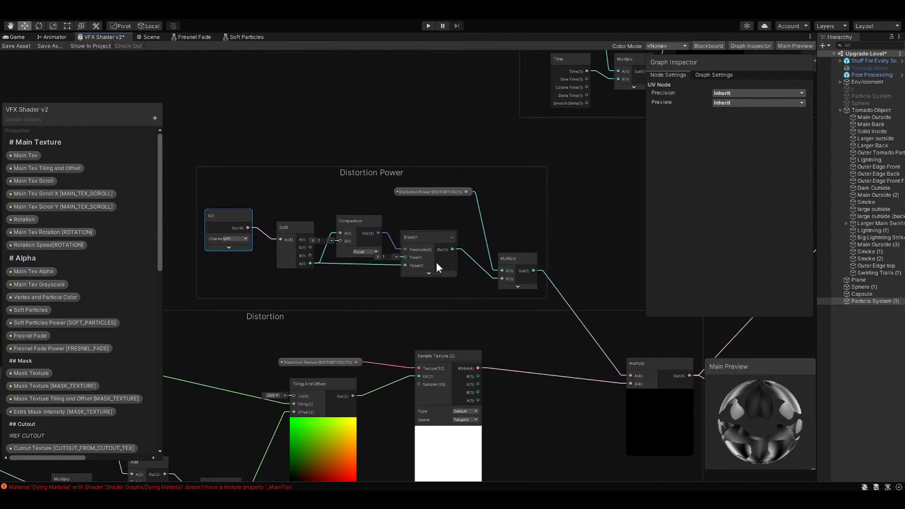
{"action": "left_click_drag", "start_coordinate": [432, 191], "coordinate": [432, 194]}
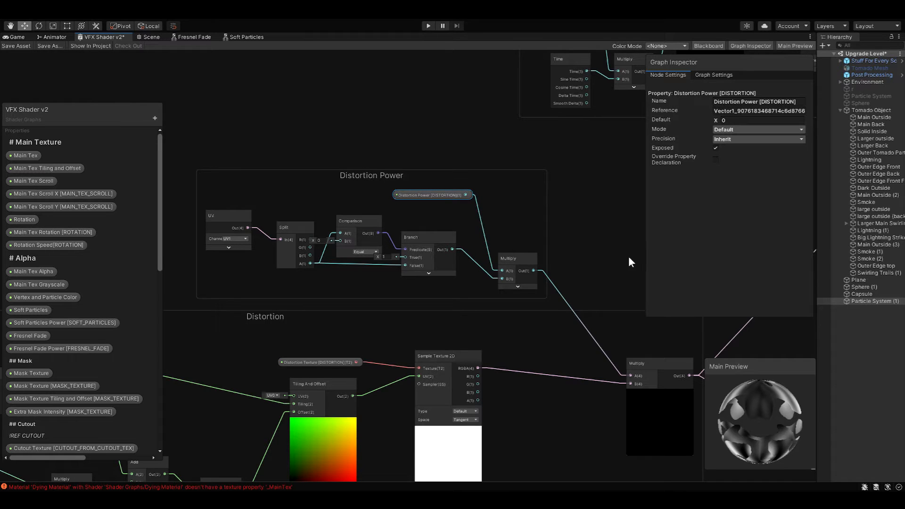
Examine how the Add node combines distortion with the tiled UVs in the Adding Distortion Or not group.
{"action": "middle_click_drag", "start_coordinate": [621, 256], "coordinate": [343, 435]}
{"action": "middle_click_drag", "start_coordinate": [532, 322], "coordinate": [484, 346]}
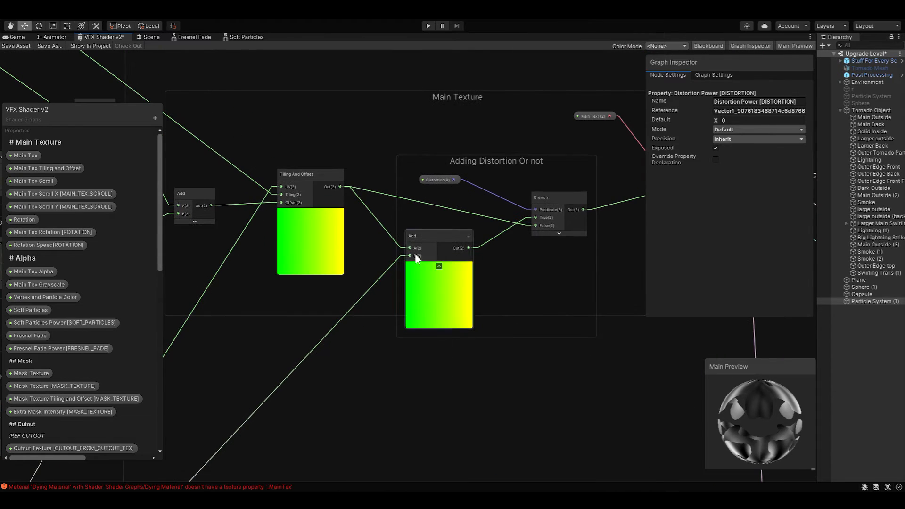
{"action": "left_click_drag", "start_coordinate": [424, 245], "coordinate": [424, 252]}
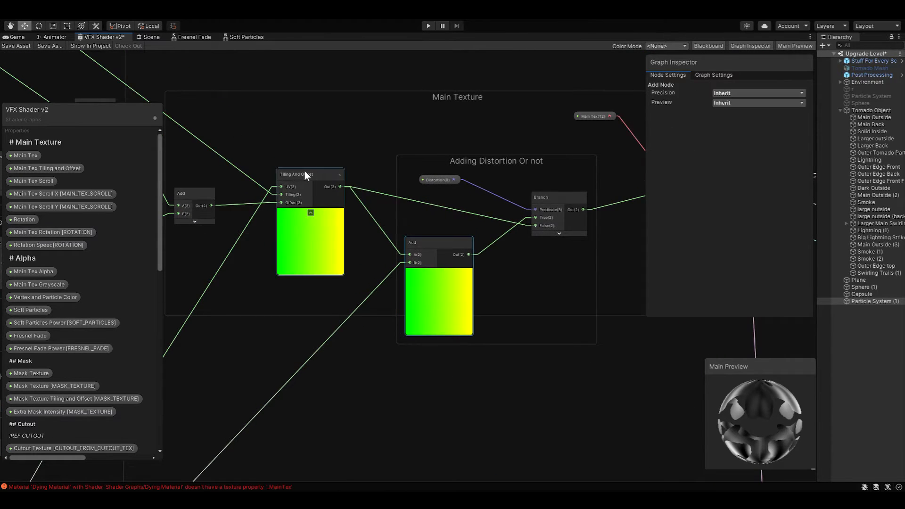
{"action": "middle_click_drag", "start_coordinate": [542, 280], "coordinate": [382, 312]}
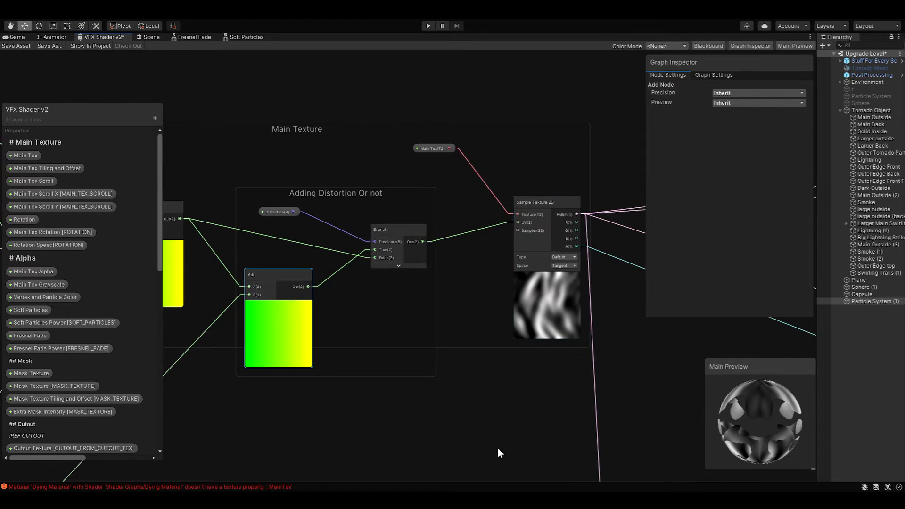
Survey the wider node graph from the Main Texture group down to the cutout and alpha groups.
{"action": "scroll", "coordinate": [399, 443], "scroll_direction": "down", "scroll_amount": 3}
{"action": "middle_click_drag", "start_coordinate": [397, 442], "coordinate": [566, 225]}
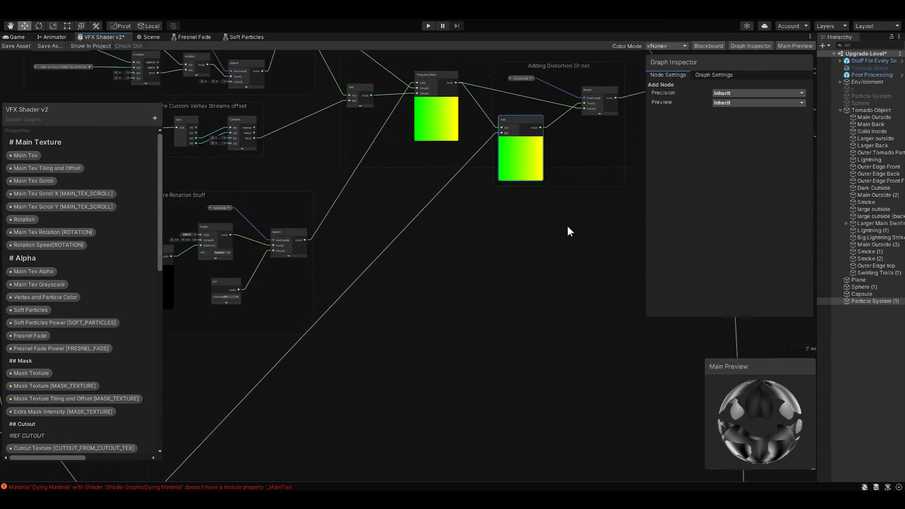
{"action": "scroll", "coordinate": [567, 225], "scroll_direction": "down", "scroll_amount": 3}
{"action": "scroll", "coordinate": [483, 320], "scroll_direction": "down", "scroll_amount": 2}
{"action": "middle_click_drag", "start_coordinate": [485, 386], "coordinate": [283, 373]}
{"action": "middle_click_drag", "start_coordinate": [626, 312], "coordinate": [467, 364]}
{"action": "middle_click_drag", "start_coordinate": [571, 362], "coordinate": [355, 159]}
{"action": "scroll", "coordinate": [384, 166], "scroll_direction": "down", "scroll_amount": 5}
{"action": "middle_click_drag", "start_coordinate": [353, 289], "coordinate": [495, 321]}
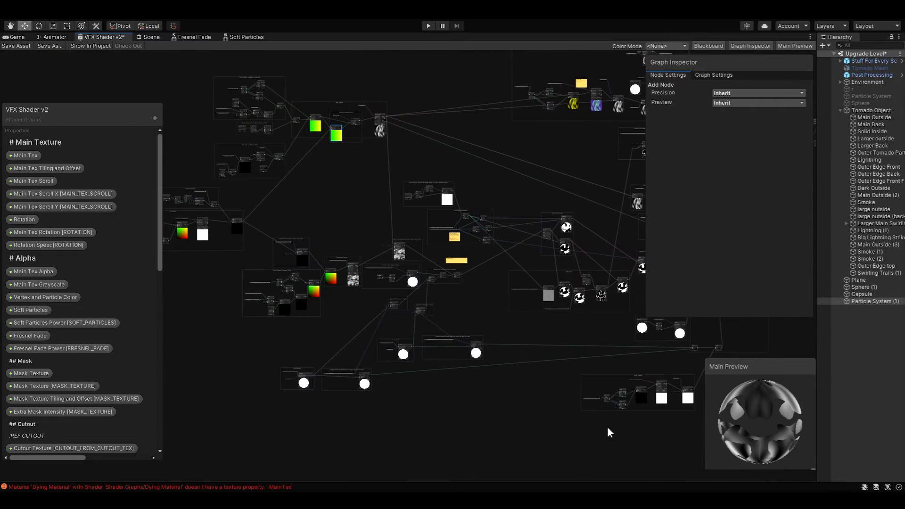
Look over the cutout texture, soft particles and Fresnel fade groups, following their connections toward the final alpha nodes.
{"action": "left_click_drag", "start_coordinate": [559, 445], "coordinate": [309, 203]}
{"action": "left_click", "coordinate": [343, 323]}
{"action": "scroll", "coordinate": [342, 309], "scroll_direction": "up", "scroll_amount": 6}
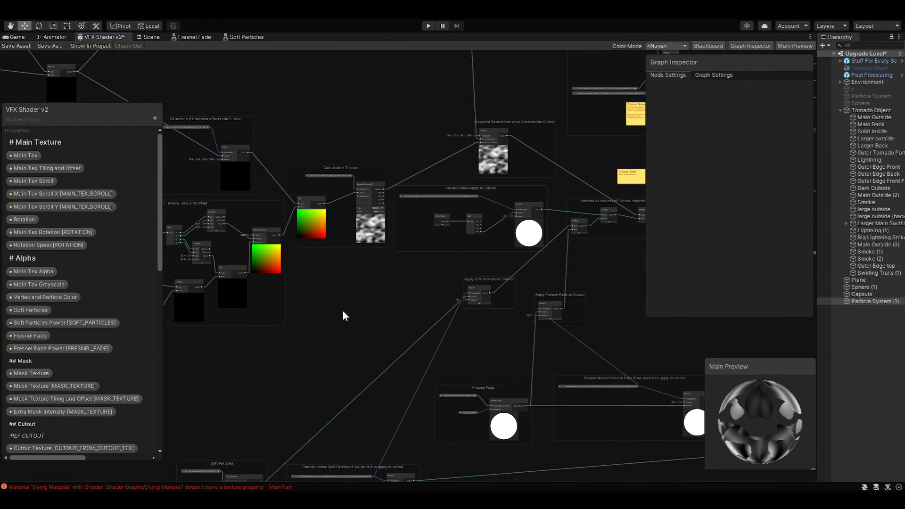
{"action": "scroll", "coordinate": [342, 309], "scroll_direction": "down", "scroll_amount": 4}
{"action": "middle_click_drag", "start_coordinate": [591, 329], "coordinate": [274, 353]}
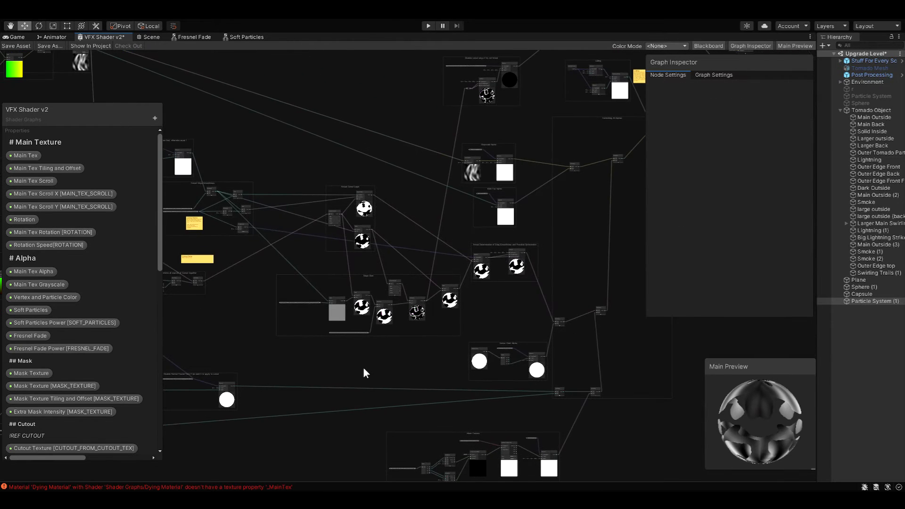
{"action": "middle_click_drag", "start_coordinate": [400, 367], "coordinate": [308, 407]}
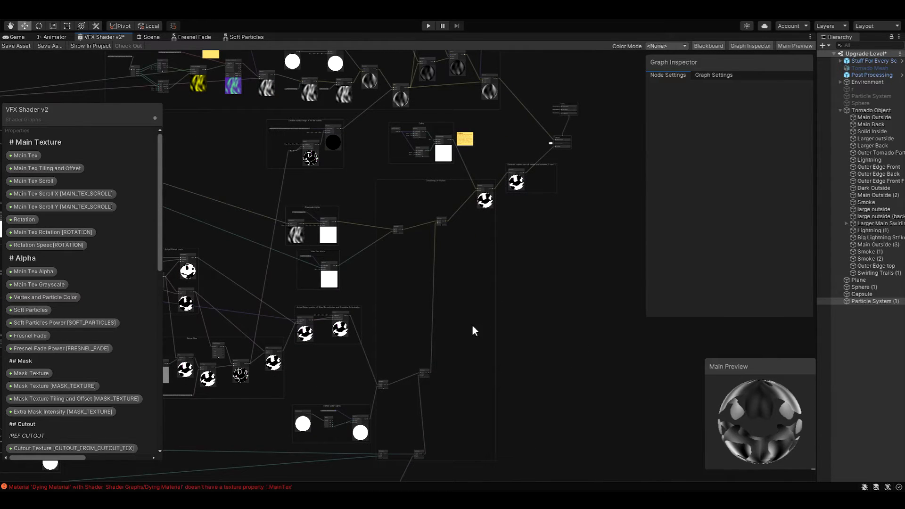
Select the Combining All Alphas group and review which alpha branches feed into it.
{"action": "scroll", "coordinate": [432, 191], "scroll_direction": "up", "scroll_amount": 4}
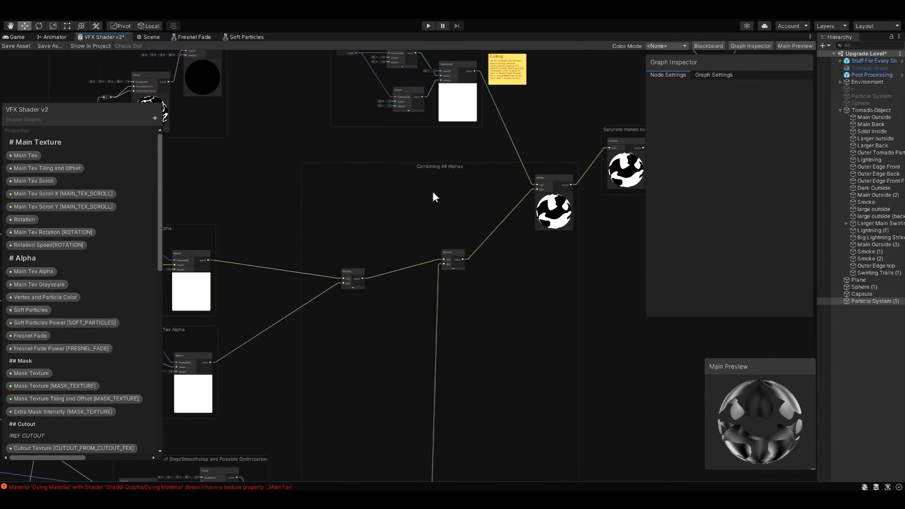
{"action": "left_click", "coordinate": [440, 167]}
{"action": "scroll", "coordinate": [518, 305], "scroll_direction": "down", "scroll_amount": 7}
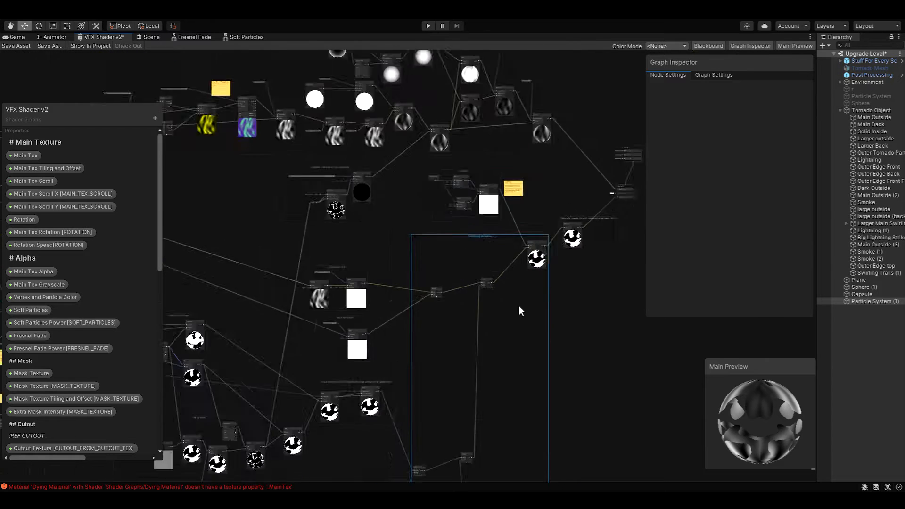
{"action": "middle_click_drag", "start_coordinate": [563, 379], "coordinate": [622, 279]}
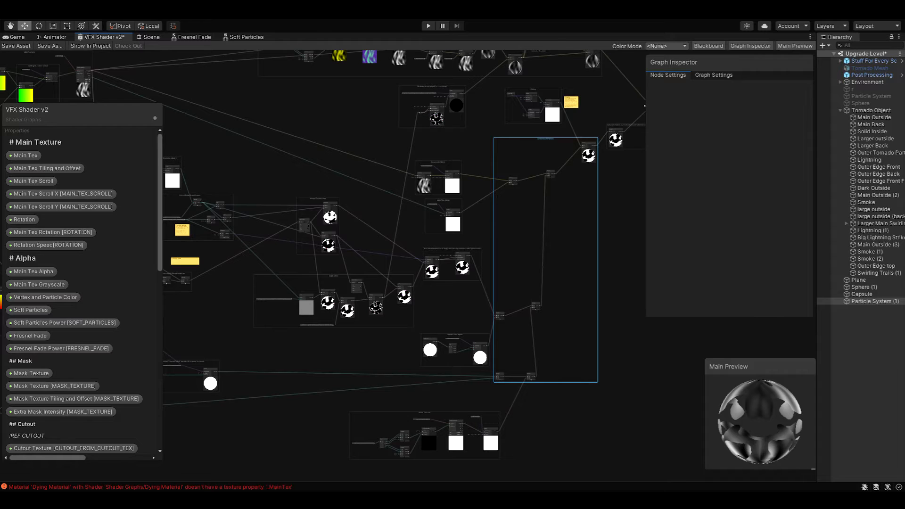
Review the material's Main Texture, Alpha and Cutout settings, and restore the wide graph view.
{"action": "left_click_drag", "start_coordinate": [904, 255], "coordinate": [745, 264]}
{"action": "scroll", "coordinate": [640, 245], "scroll_direction": "down", "scroll_amount": 10}
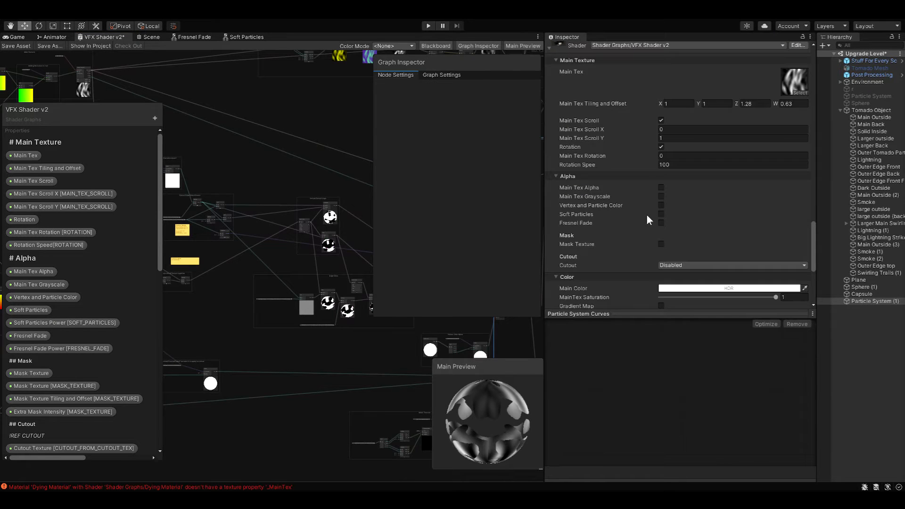
{"action": "left_click_drag", "start_coordinate": [574, 38], "coordinate": [904, 188]}
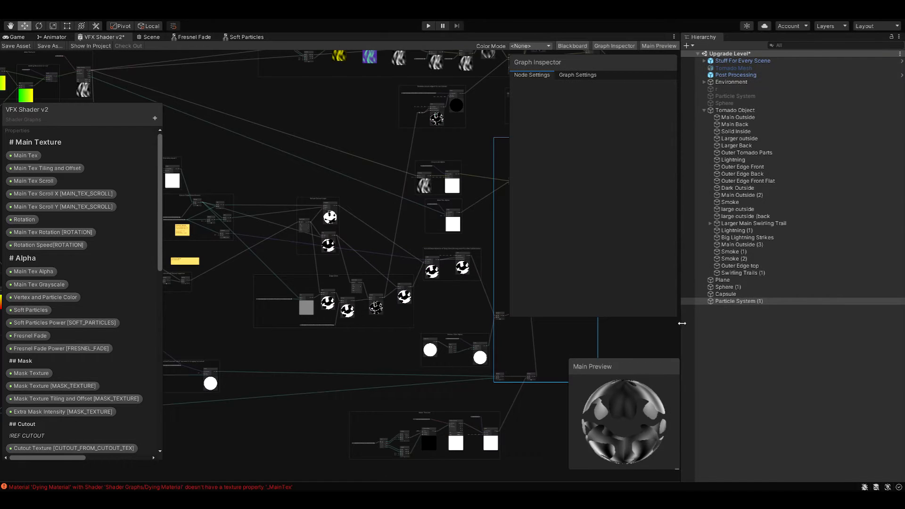
{"action": "left_click_drag", "start_coordinate": [680, 328], "coordinate": [861, 333]}
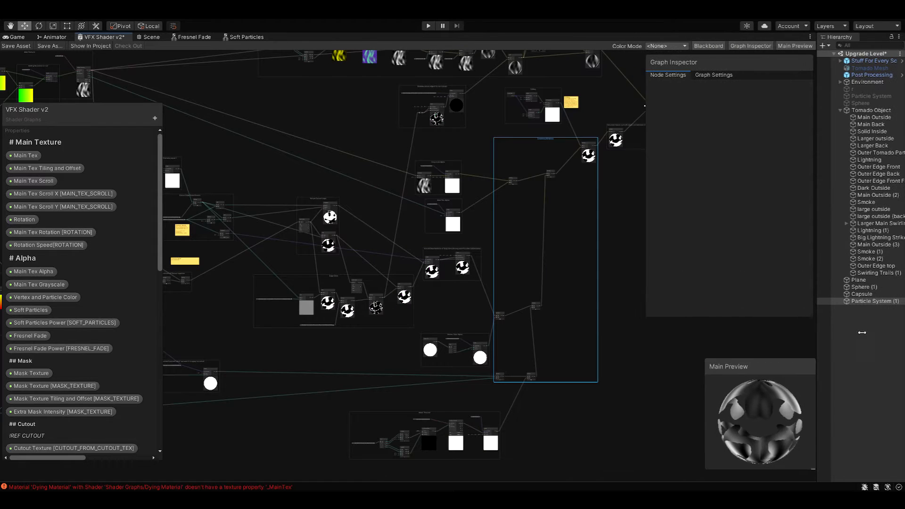
Examine the Fragment block's Base Color and Alpha inputs and the Saturate node that feeds the alpha.
{"action": "middle_click_drag", "start_coordinate": [624, 278], "coordinate": [583, 308]}
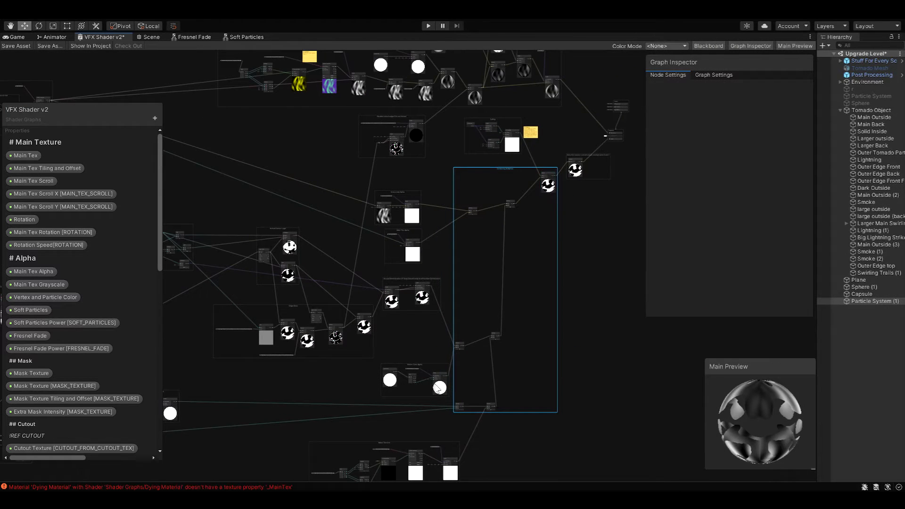
{"action": "scroll", "coordinate": [567, 290], "scroll_direction": "up", "scroll_amount": 5}
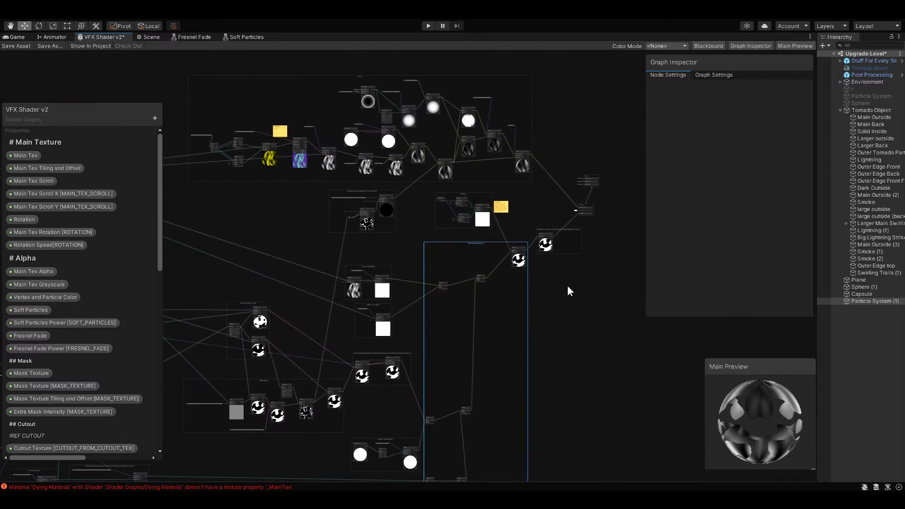
{"action": "scroll", "coordinate": [541, 280], "scroll_direction": "up", "scroll_amount": 3}
{"action": "middle_click_drag", "start_coordinate": [540, 278], "coordinate": [366, 384]}
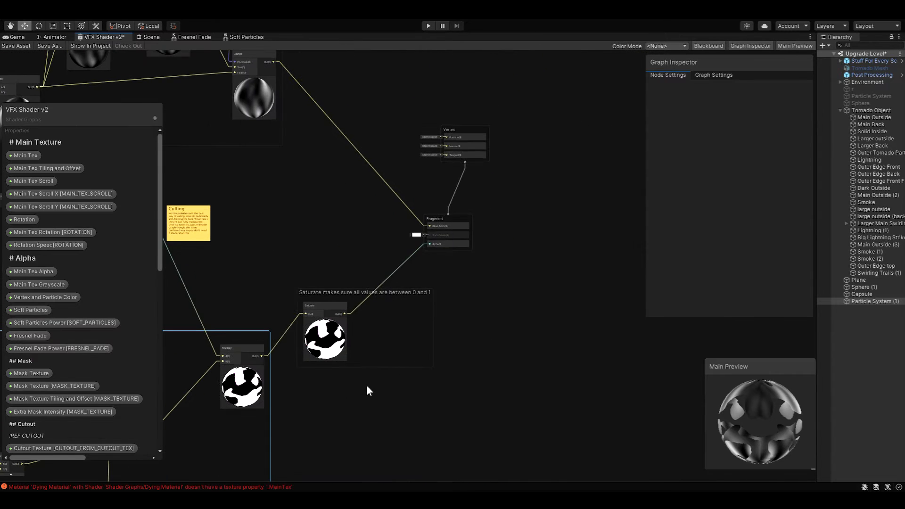
{"action": "scroll", "coordinate": [429, 270], "scroll_direction": "up", "scroll_amount": 4}
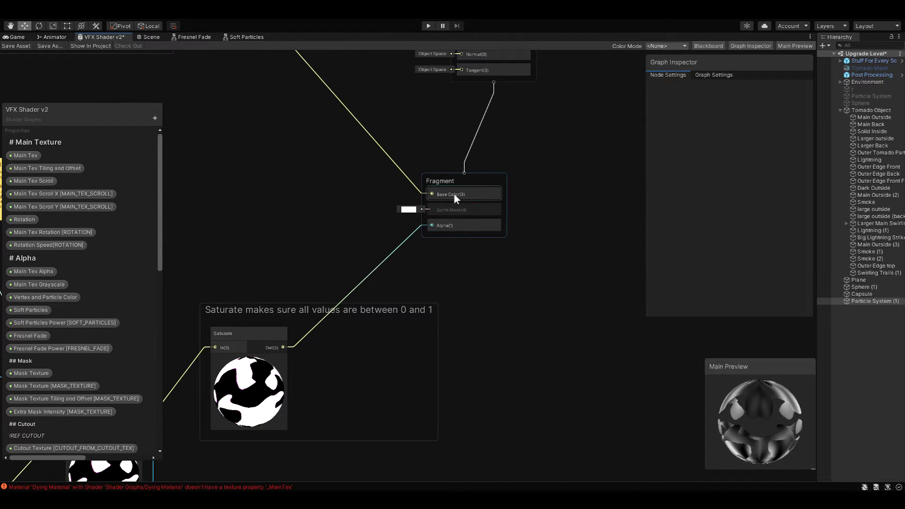
{"action": "middle_click_drag", "start_coordinate": [254, 255], "coordinate": [445, 224]}
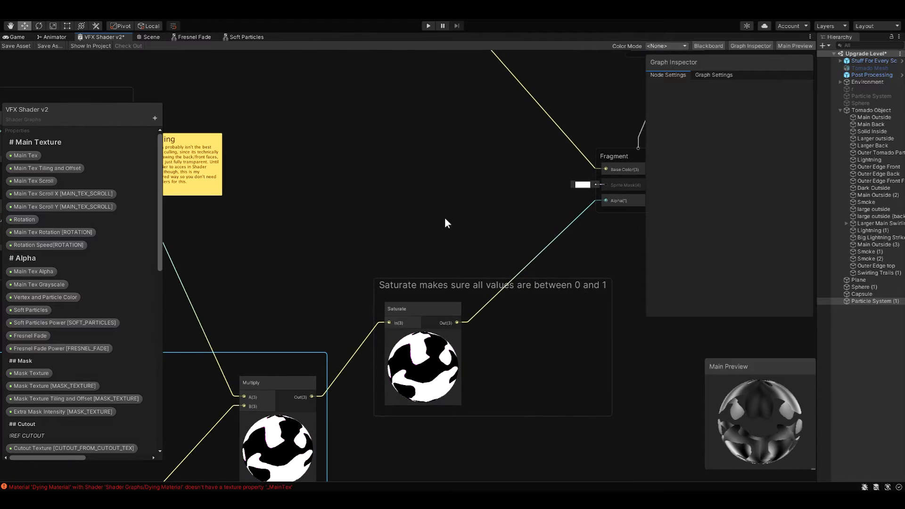
{"action": "left_click", "coordinate": [445, 274]}
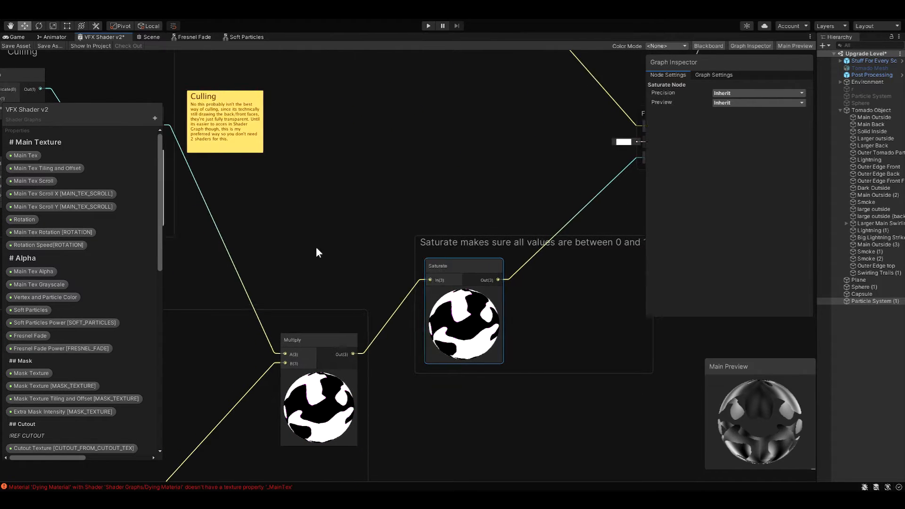
Examine the Culling group's Is Front Face, Branch and Culling Mode nodes.
{"action": "middle_click_drag", "start_coordinate": [316, 247], "coordinate": [589, 321]}
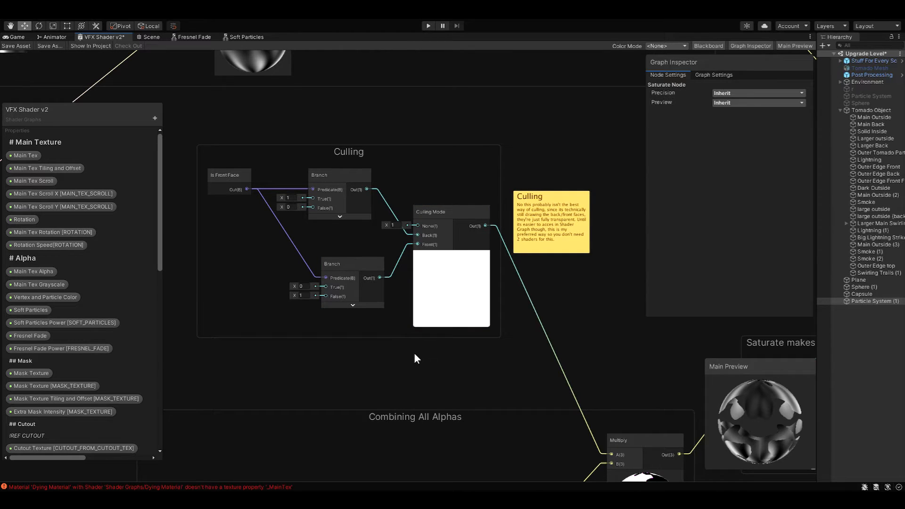
{"action": "left_click", "coordinate": [223, 177]}
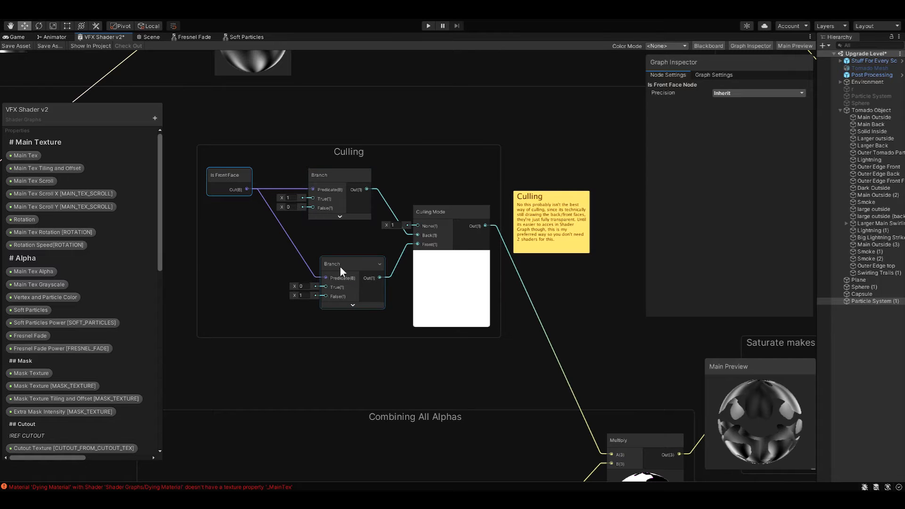
{"action": "middle_click_drag", "start_coordinate": [444, 232], "coordinate": [406, 221]}
{"action": "left_click", "coordinate": [382, 225]}
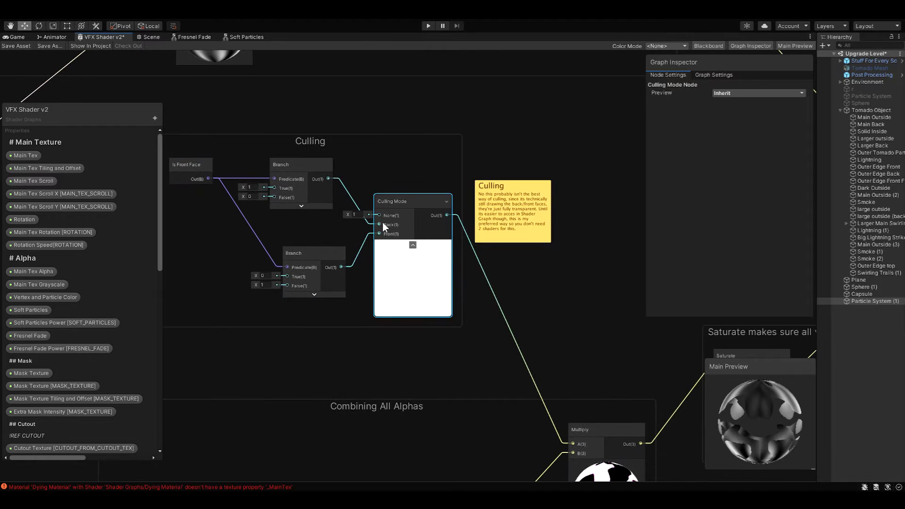
Find the Culling Mode keyword among the shader's properties and check the Keyword option for adding a new one.
{"action": "scroll", "coordinate": [90, 331], "scroll_direction": "down", "scroll_amount": 15}
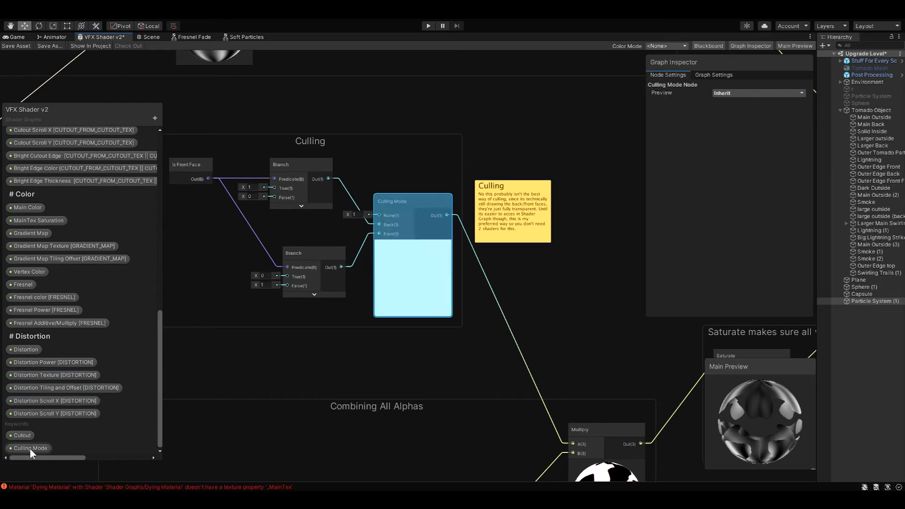
{"action": "left_click", "coordinate": [155, 117]}
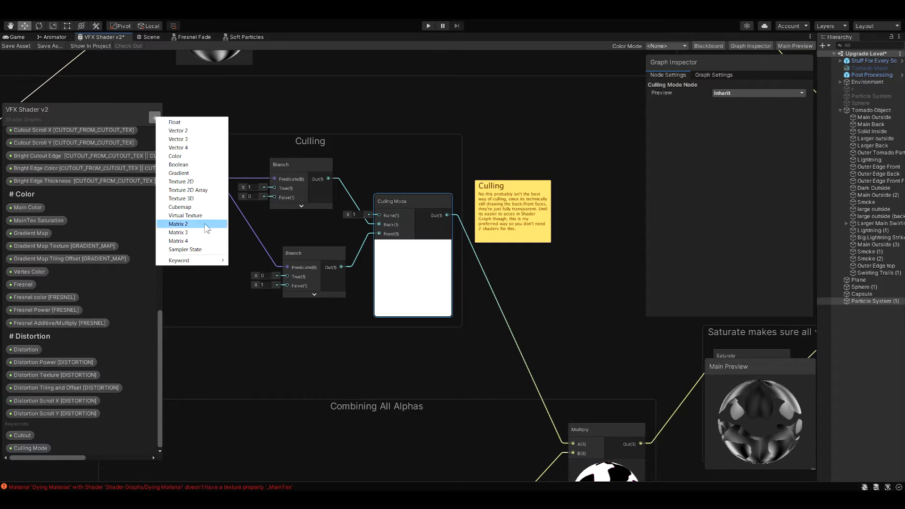
{"action": "mouse_move", "coordinate": [204, 260]}
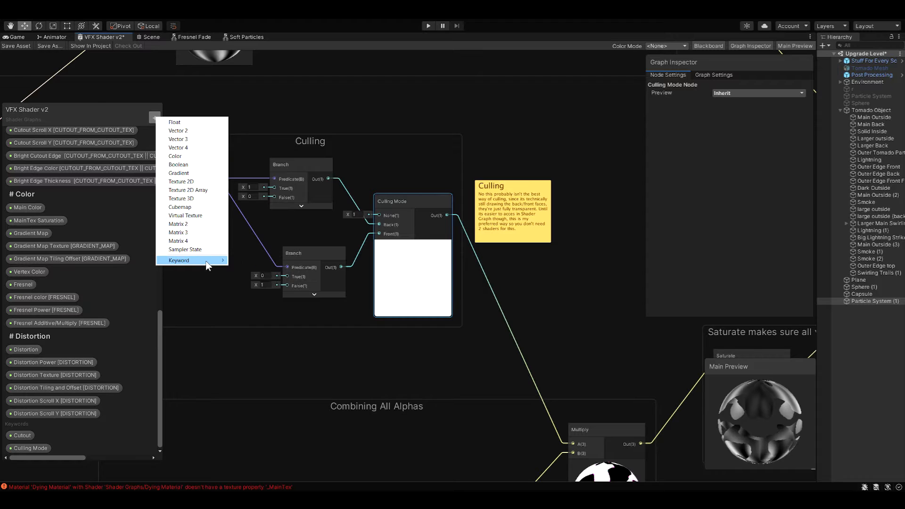
{"action": "left_click", "coordinate": [102, 104]}
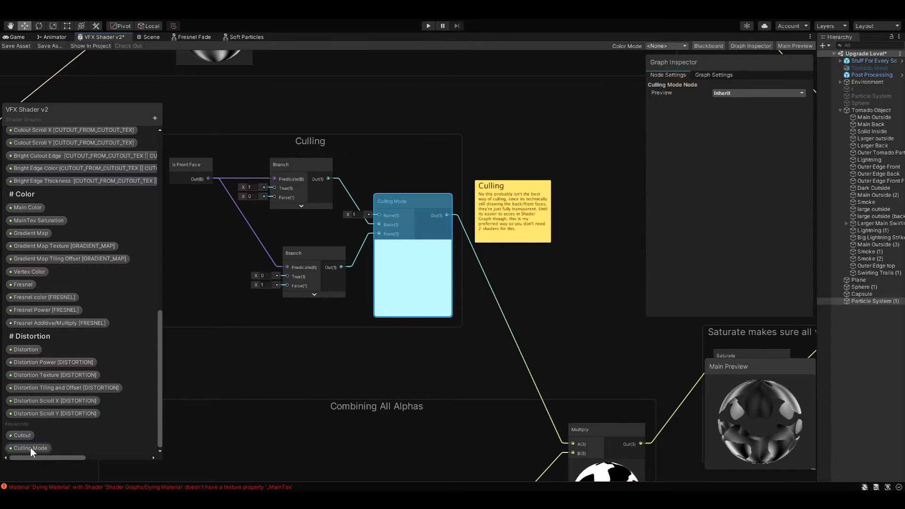
Trace the Culling Mode output to the final Multiply node and the rest of the Combining All Alphas group.
{"action": "middle_click_drag", "start_coordinate": [443, 340], "coordinate": [435, 301]}
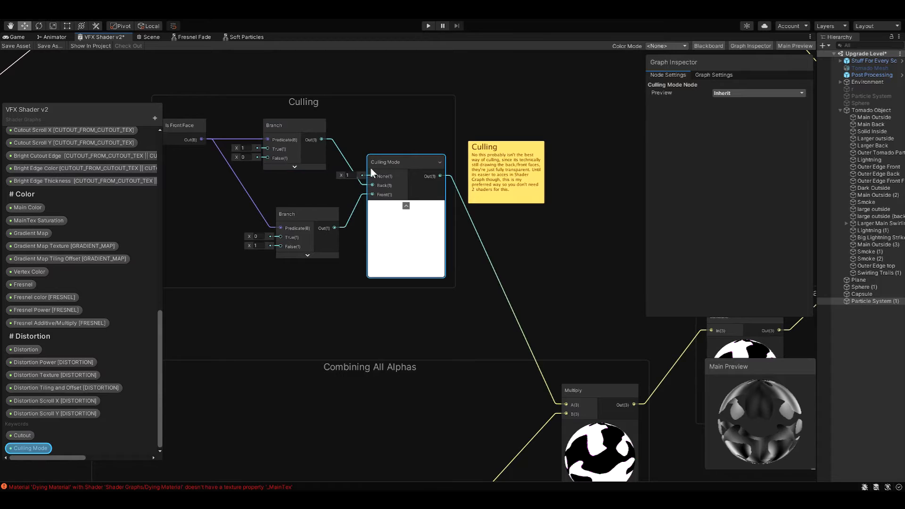
{"action": "middle_click_drag", "start_coordinate": [547, 284], "coordinate": [534, 249]}
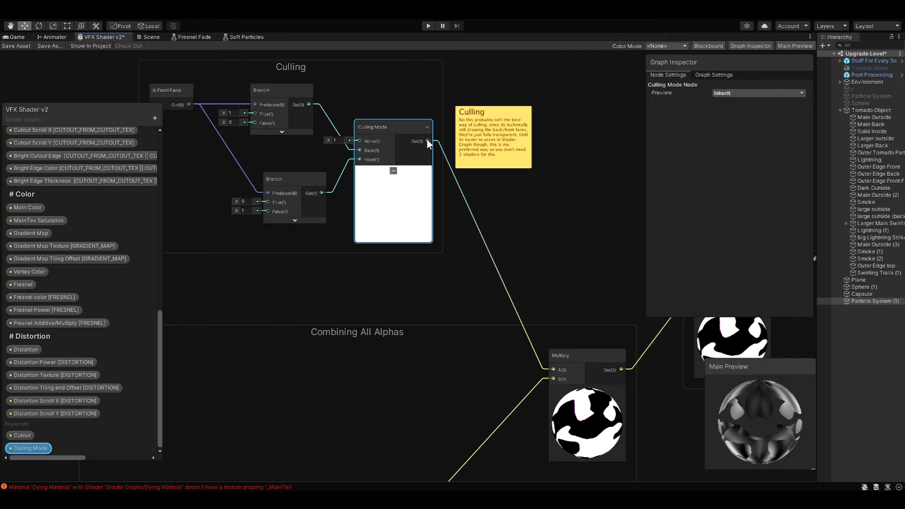
{"action": "middle_click_drag", "start_coordinate": [545, 288], "coordinate": [561, 151]}
{"action": "scroll", "coordinate": [387, 289], "scroll_direction": "down", "scroll_amount": 1}
{"action": "middle_click_drag", "start_coordinate": [330, 333], "coordinate": [438, 118]}
{"action": "scroll", "coordinate": [400, 300], "scroll_direction": "down", "scroll_amount": 5}
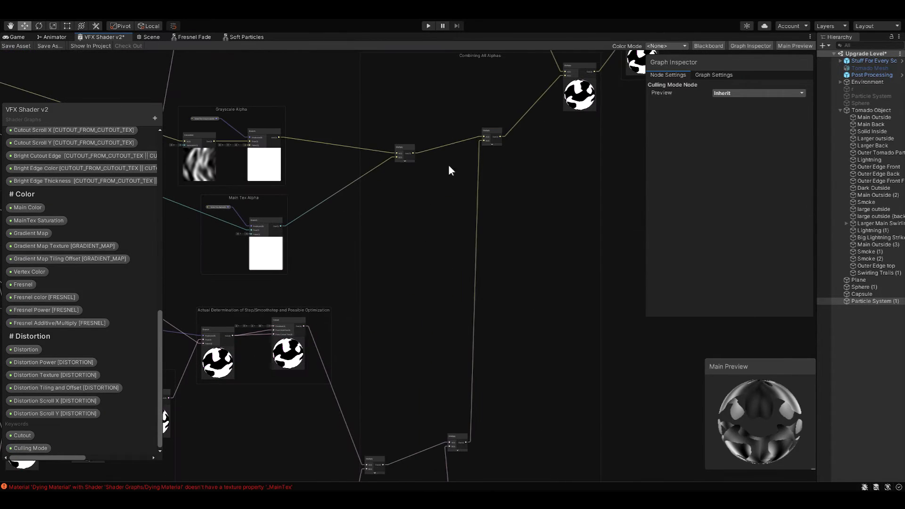
Examine the Grayscale Alpha group with its Saturation and Branch nodes.
{"action": "middle_click_drag", "start_coordinate": [417, 256], "coordinate": [401, 307]}
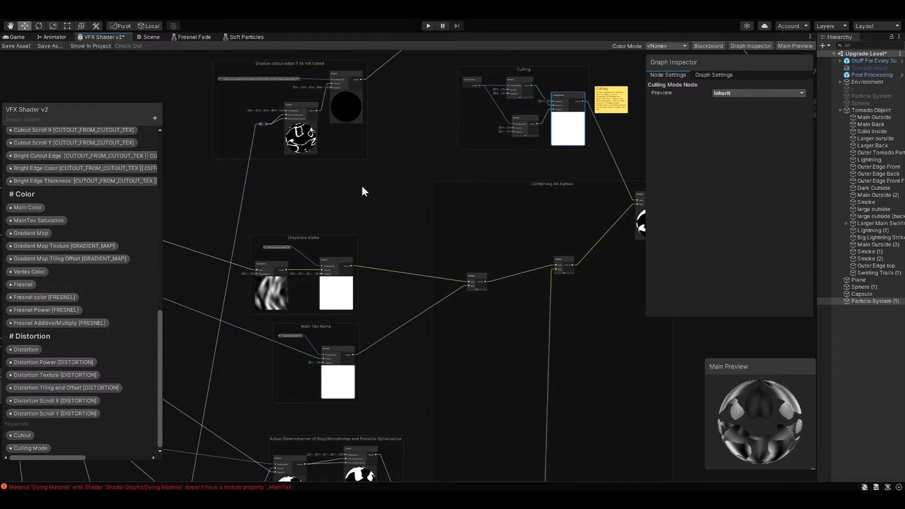
{"action": "middle_click_drag", "start_coordinate": [362, 186], "coordinate": [264, 255]}
{"action": "middle_click_drag", "start_coordinate": [244, 301], "coordinate": [438, 214]}
{"action": "scroll", "coordinate": [438, 213], "scroll_direction": "up", "scroll_amount": 5}
{"action": "middle_click_drag", "start_coordinate": [311, 297], "coordinate": [414, 269]}
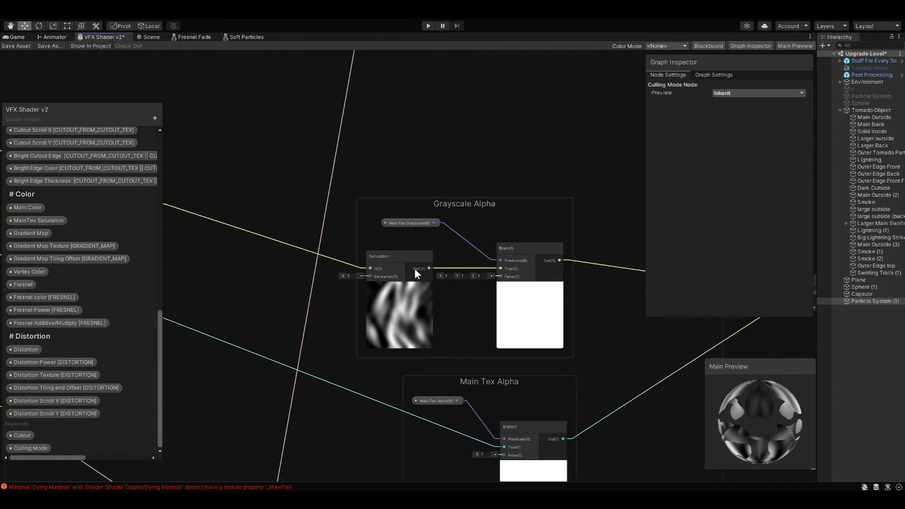
Inspect the Main Tex Grayscale property, then the Saturation node and its saturation input in the Grayscale Alpha group.
{"action": "left_click", "coordinate": [403, 223]}
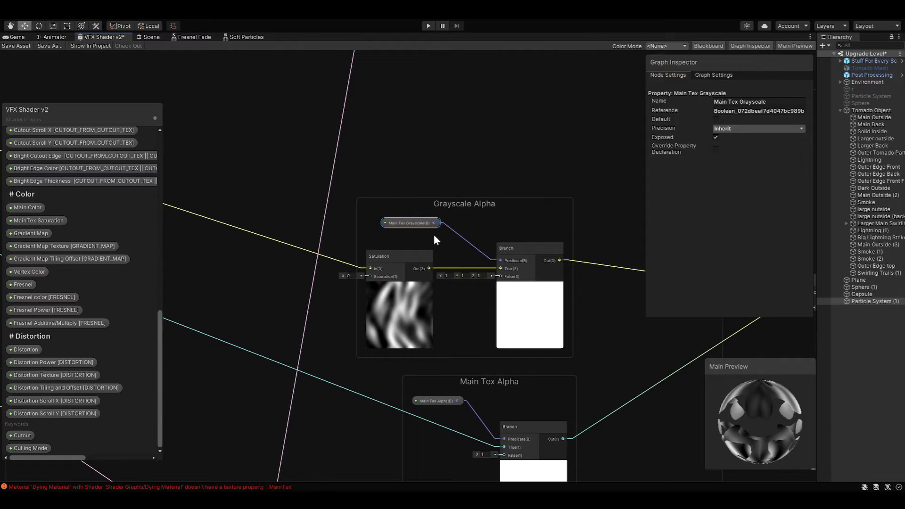
{"action": "scroll", "coordinate": [65, 291], "scroll_direction": "up", "scroll_amount": 15}
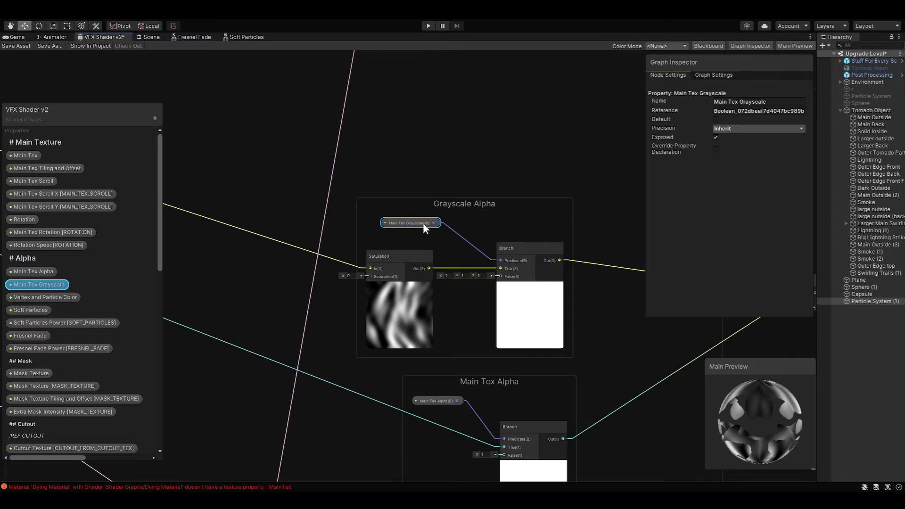
{"action": "left_click", "coordinate": [348, 276]}
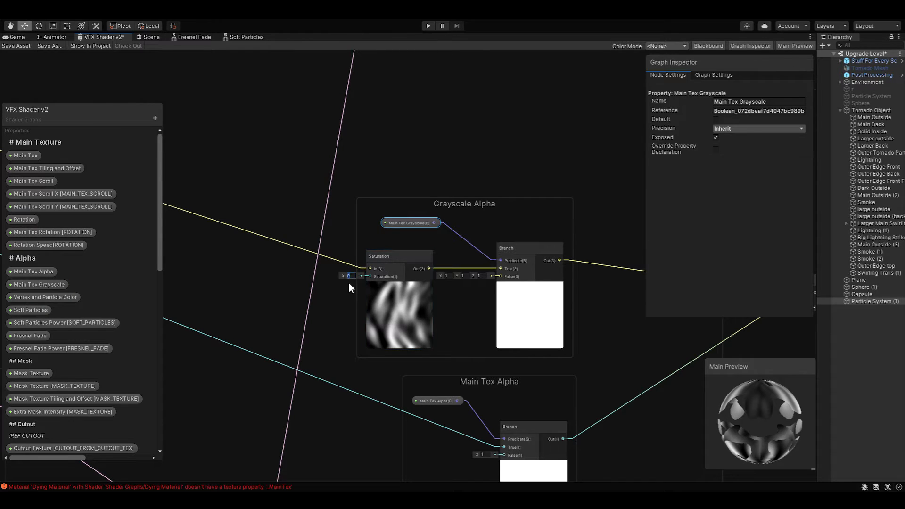
{"action": "left_click", "coordinate": [386, 277]}
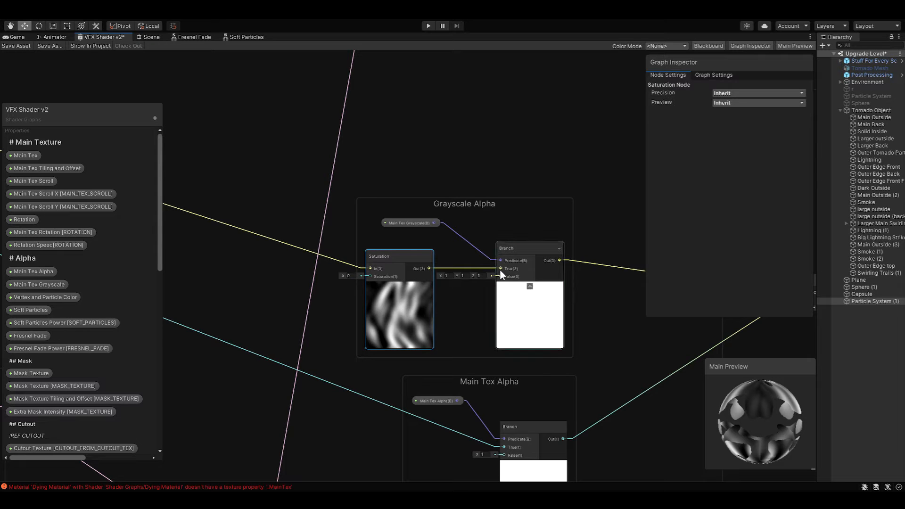
Inspect the Main Tex Alpha property and trace its Branch input back to the main texture's Sample Texture 2D node.
{"action": "middle_click_drag", "start_coordinate": [606, 329], "coordinate": [511, 225]}
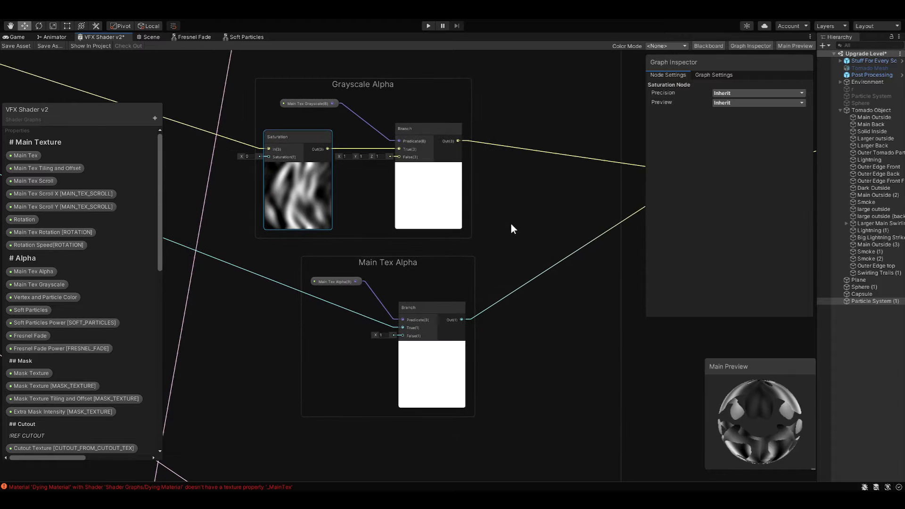
{"action": "left_click", "coordinate": [344, 282]}
{"action": "middle_click_drag", "start_coordinate": [240, 243], "coordinate": [467, 289]}
{"action": "scroll", "coordinate": [458, 273], "scroll_direction": "down", "scroll_amount": 6}
{"action": "middle_click_drag", "start_coordinate": [245, 208], "coordinate": [622, 391]}
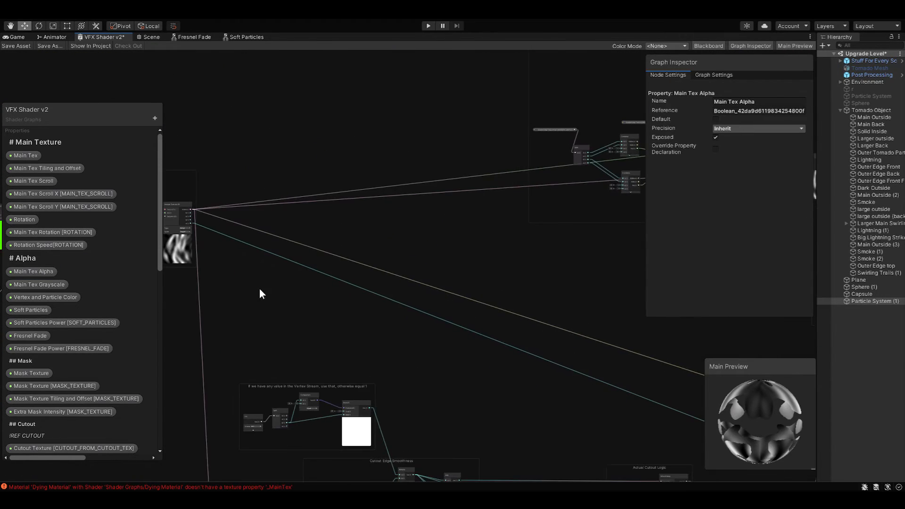
{"action": "middle_click_drag", "start_coordinate": [259, 288], "coordinate": [564, 397]}
{"action": "scroll", "coordinate": [404, 315], "scroll_direction": "up", "scroll_amount": 7}
{"action": "middle_click_drag", "start_coordinate": [504, 325], "coordinate": [288, 261]}
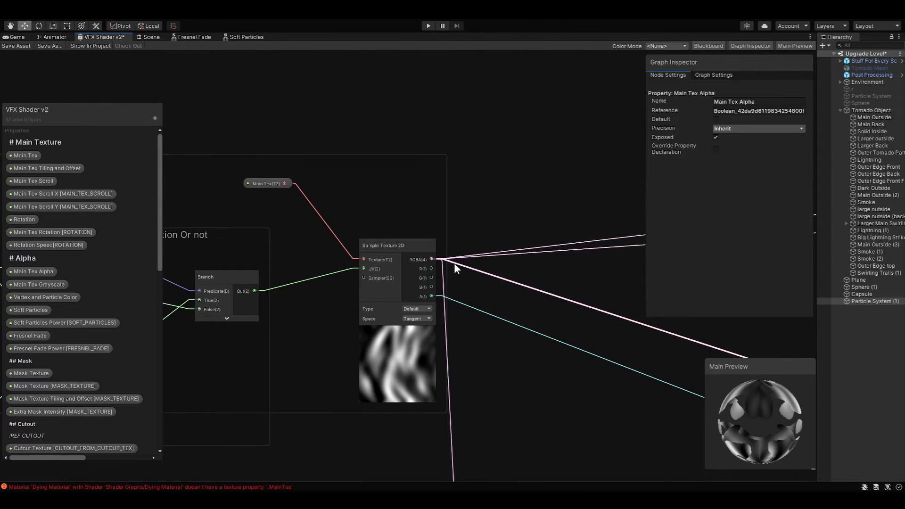
Follow the texture outputs back to the alpha groups and examine the Vertex Color Alpha group's Split and Branch nodes.
{"action": "scroll", "coordinate": [507, 431], "scroll_direction": "down", "scroll_amount": 5}
{"action": "middle_click_drag", "start_coordinate": [580, 457], "coordinate": [260, 202]}
{"action": "middle_click_drag", "start_coordinate": [554, 285], "coordinate": [189, 189]}
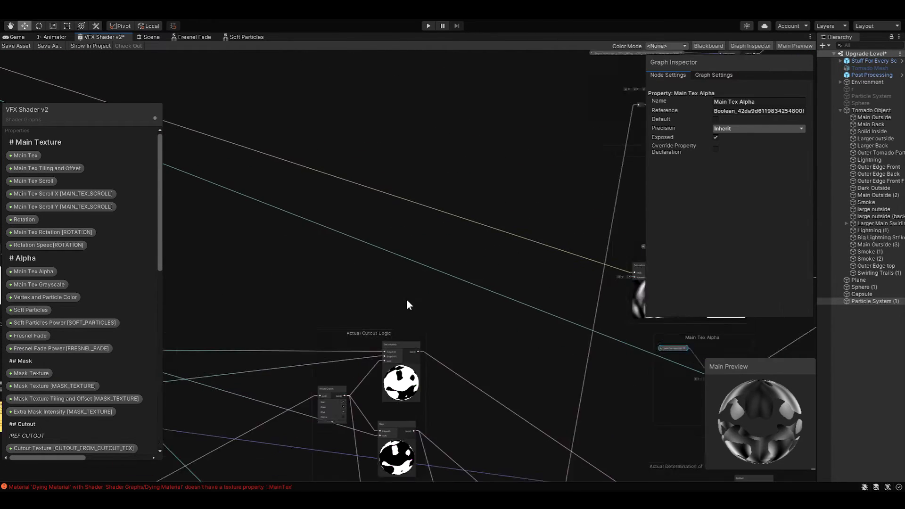
{"action": "middle_click_drag", "start_coordinate": [638, 364], "coordinate": [380, 287]}
{"action": "scroll", "coordinate": [472, 311], "scroll_direction": "up", "scroll_amount": 4}
{"action": "middle_click_drag", "start_coordinate": [472, 310], "coordinate": [411, 296]}
{"action": "middle_click_drag", "start_coordinate": [484, 363], "coordinate": [407, 104]}
{"action": "middle_click_drag", "start_coordinate": [404, 249], "coordinate": [453, 172]}
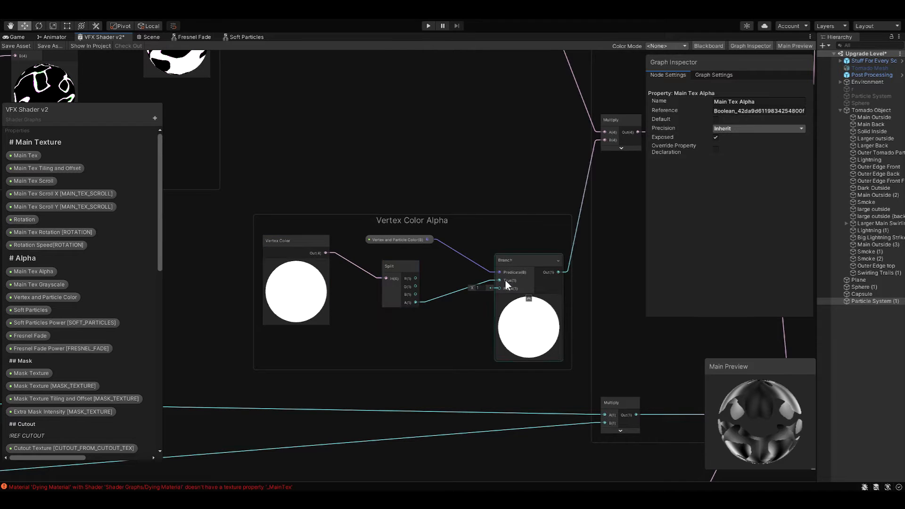
Examine the Mask Texture group from its Tiling and Offset property through Sample Texture 2D to the Branch node.
{"action": "middle_click_drag", "start_coordinate": [474, 388], "coordinate": [303, 146]}
{"action": "middle_click_drag", "start_coordinate": [301, 331], "coordinate": [510, 193]}
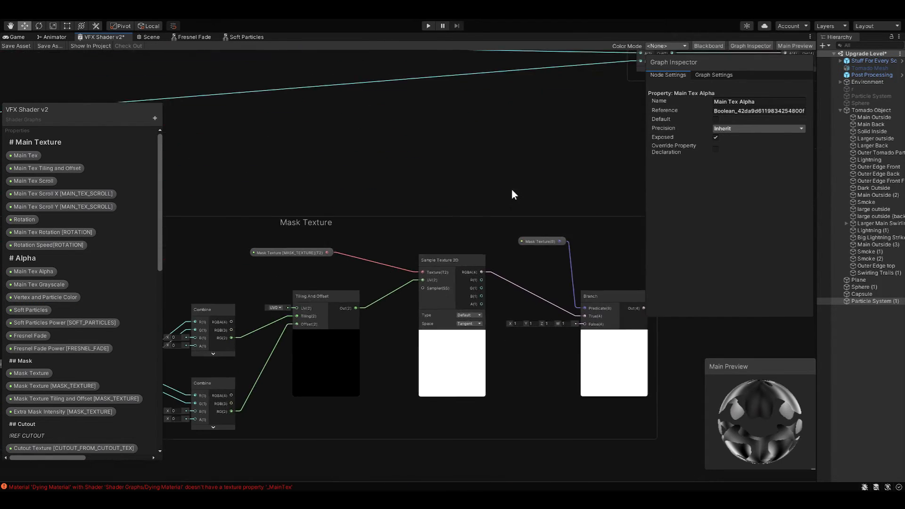
{"action": "middle_click_drag", "start_coordinate": [335, 204], "coordinate": [541, 182]}
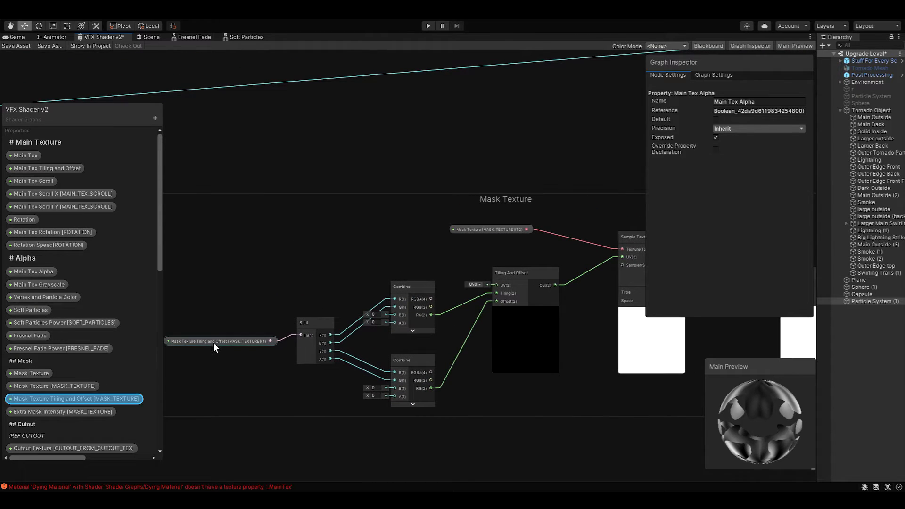
{"action": "middle_click_drag", "start_coordinate": [588, 163], "coordinate": [332, 210]}
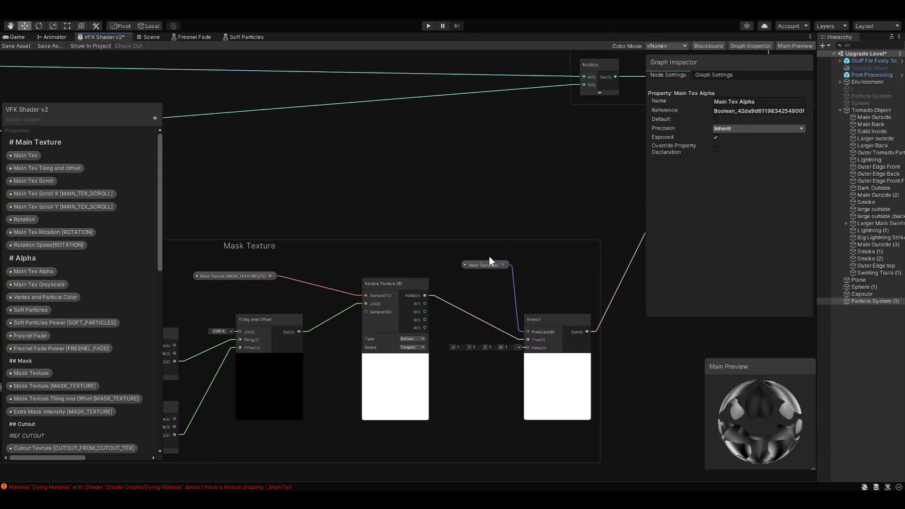
Find the Soft Particles group and open its Soft Particles sub graph.
{"action": "scroll", "coordinate": [461, 188], "scroll_direction": "down", "scroll_amount": 2}
{"action": "middle_click_drag", "start_coordinate": [461, 190], "coordinate": [563, 390]}
{"action": "middle_click_drag", "start_coordinate": [373, 317], "coordinate": [656, 305]}
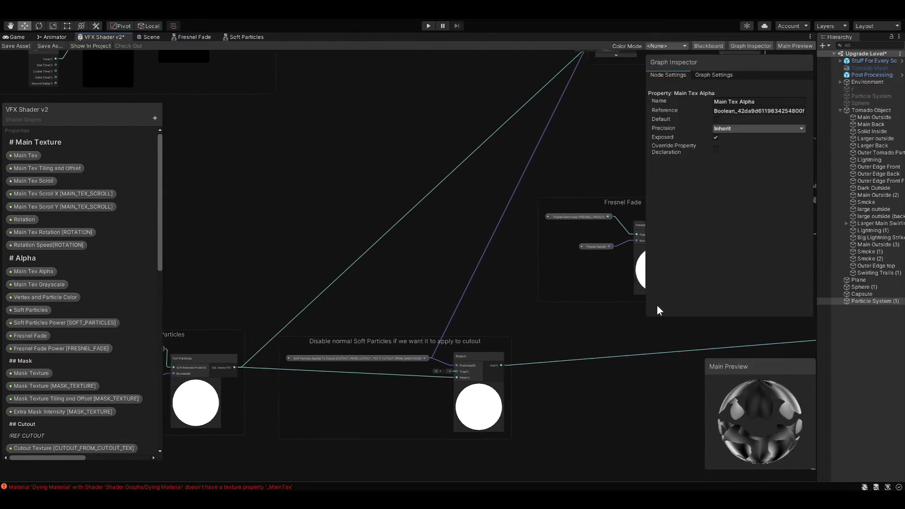
{"action": "middle_click_drag", "start_coordinate": [331, 312], "coordinate": [437, 233]}
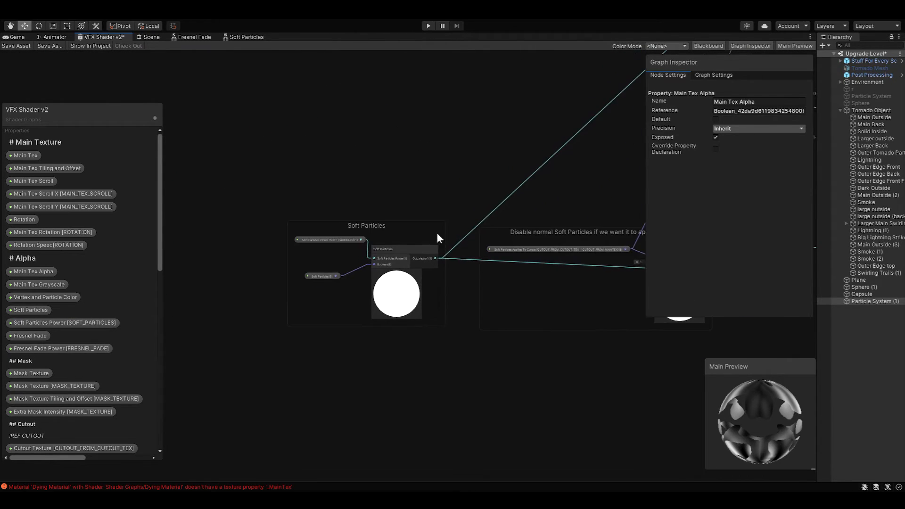
{"action": "double_click", "coordinate": [412, 289]}
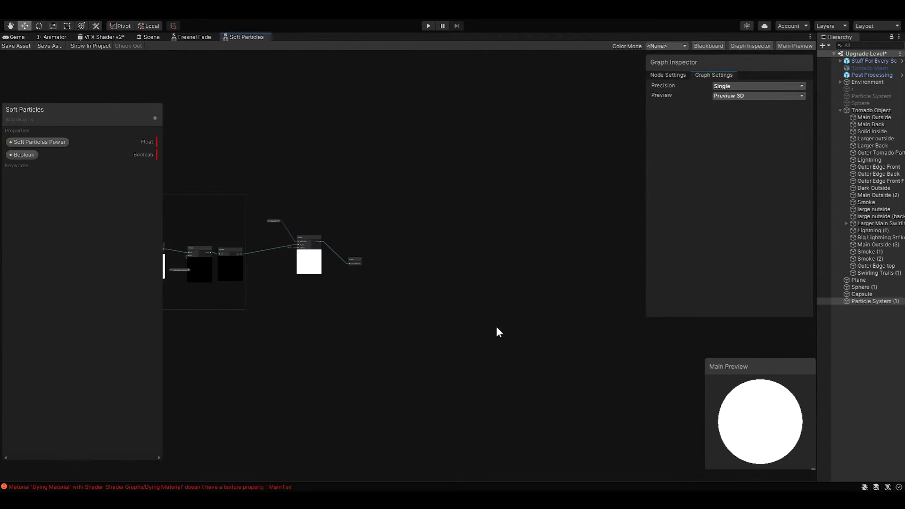
Examine how the Scene Depth, Camera and Screen Position nodes feed the Multiply and Subtract nodes in the Soft Particles sub graph.
{"action": "middle_click_drag", "start_coordinate": [209, 292], "coordinate": [460, 322]}
{"action": "scroll", "coordinate": [425, 322], "scroll_direction": "up", "scroll_amount": 6}
{"action": "scroll", "coordinate": [425, 322], "scroll_direction": "down", "scroll_amount": 1}
{"action": "middle_click_drag", "start_coordinate": [323, 333], "coordinate": [594, 356]}
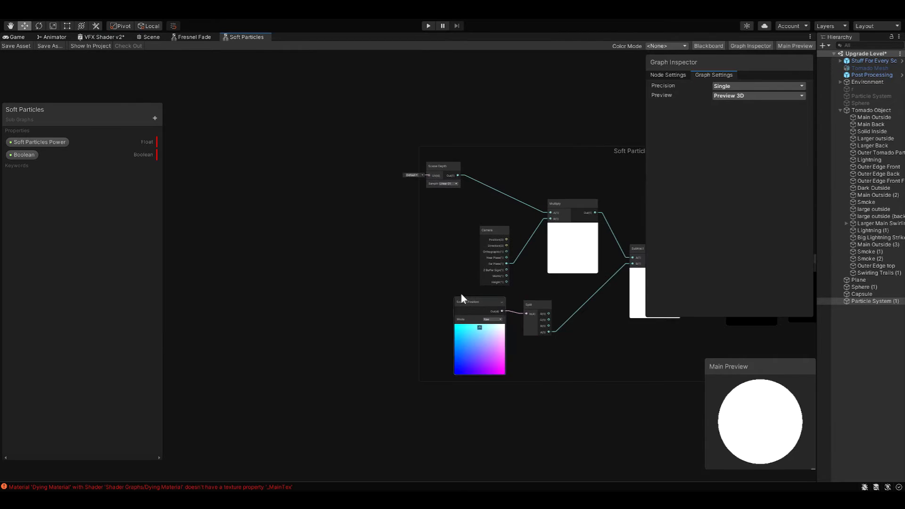
{"action": "scroll", "coordinate": [416, 267], "scroll_direction": "up", "scroll_amount": 3}
{"action": "middle_click_drag", "start_coordinate": [446, 244], "coordinate": [279, 244]}
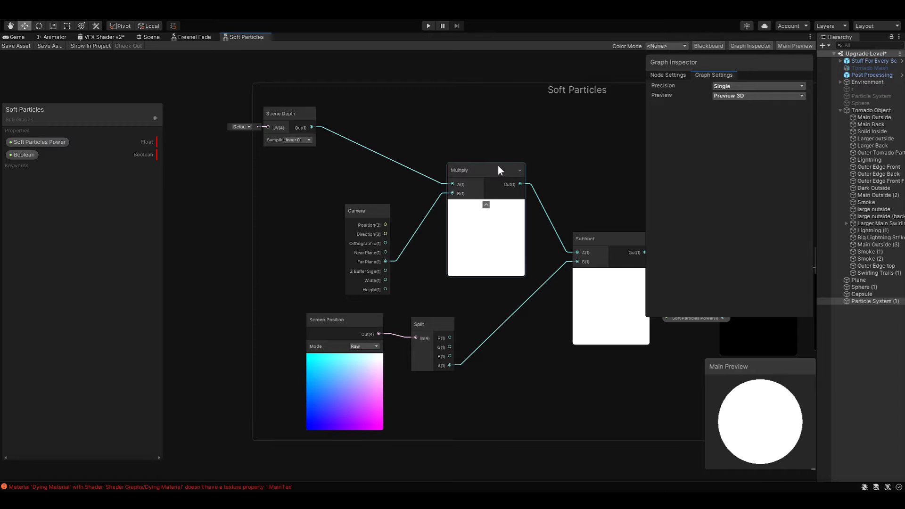
{"action": "middle_click_drag", "start_coordinate": [513, 281], "coordinate": [388, 268]}
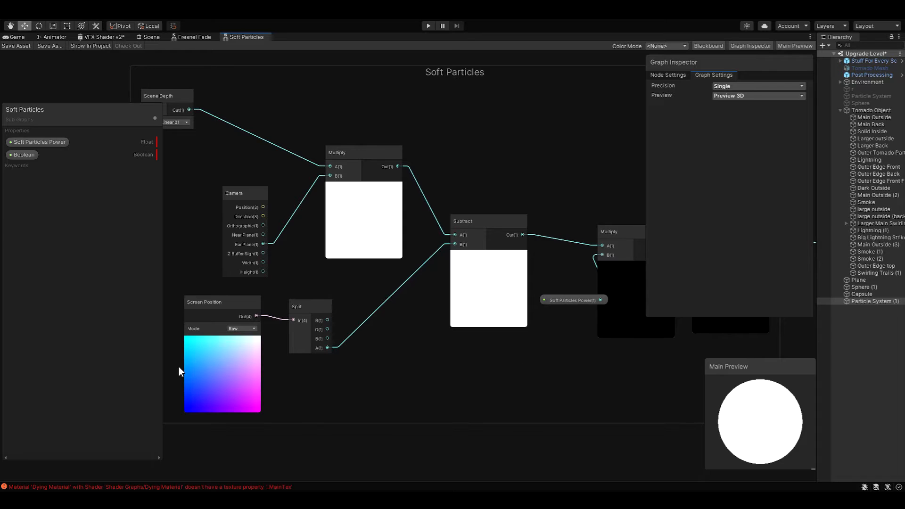
{"action": "middle_click_drag", "start_coordinate": [322, 261], "coordinate": [344, 270]}
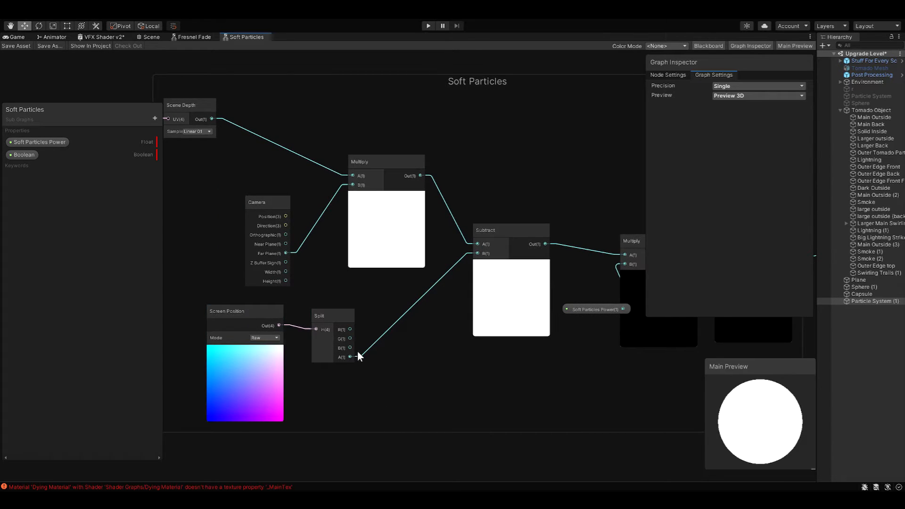
Move the Soft Particles Power node slightly away from the Multiply node it feeds, toward the Subtract node.
{"action": "middle_click_drag", "start_coordinate": [545, 413], "coordinate": [370, 414]}
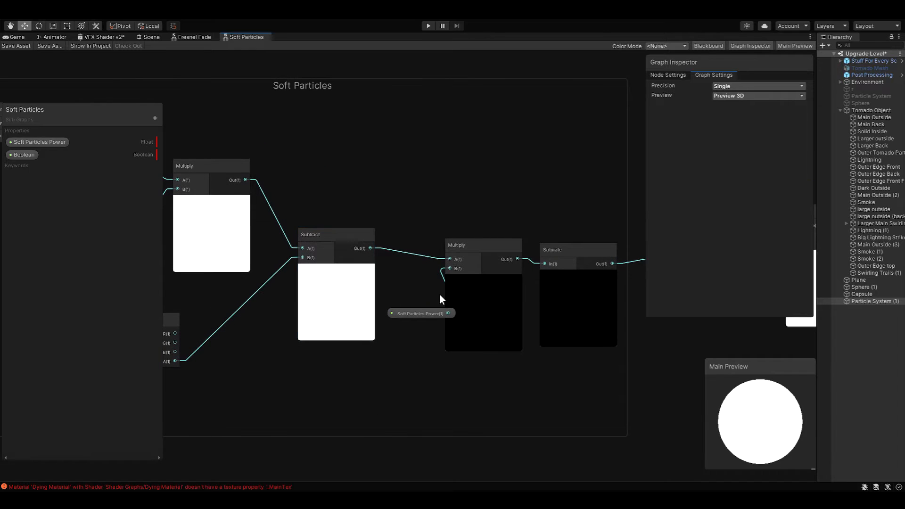
{"action": "middle_click_drag", "start_coordinate": [417, 306], "coordinate": [379, 303]}
{"action": "left_click_drag", "start_coordinate": [379, 307], "coordinate": [357, 306]}
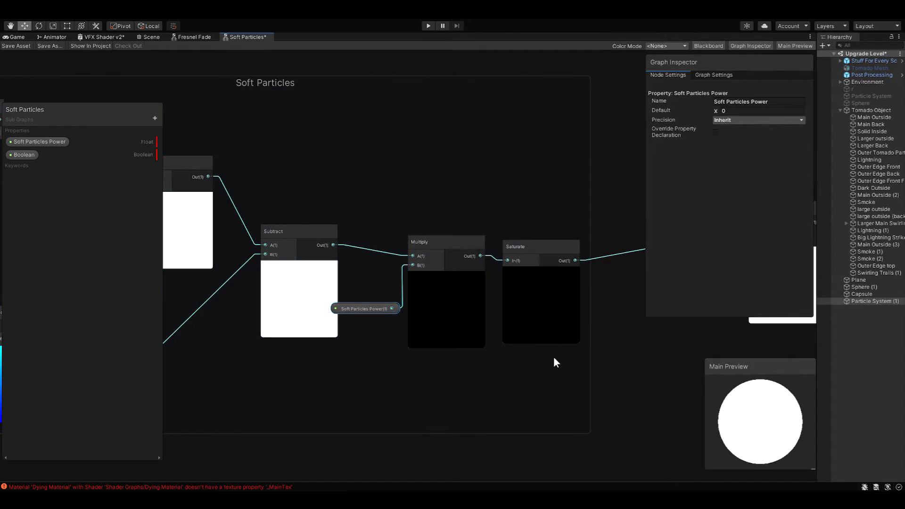
Trace the Saturate output through the Boolean-controlled Branch to the sub graph's Output node.
{"action": "middle_click_drag", "start_coordinate": [470, 247], "coordinate": [341, 259]}
{"action": "middle_click_drag", "start_coordinate": [516, 310], "coordinate": [326, 319]}
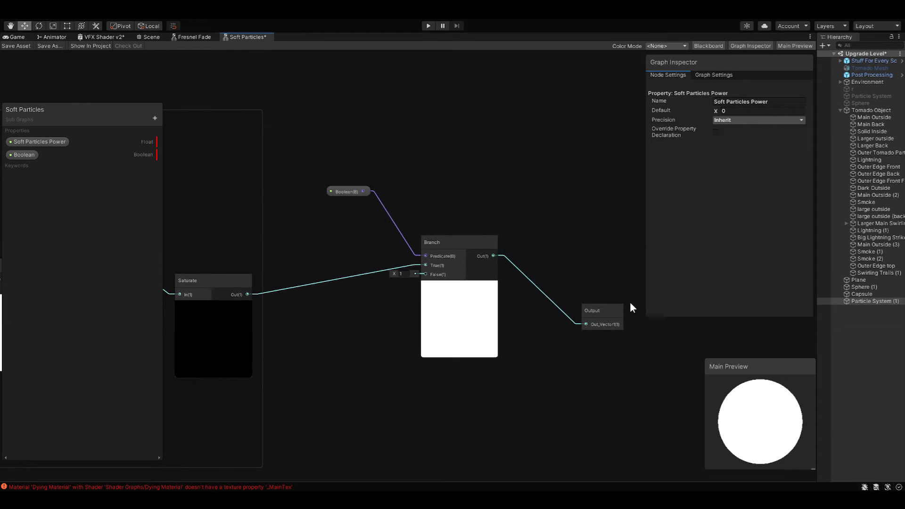
{"action": "middle_click_drag", "start_coordinate": [306, 220], "coordinate": [341, 220]}
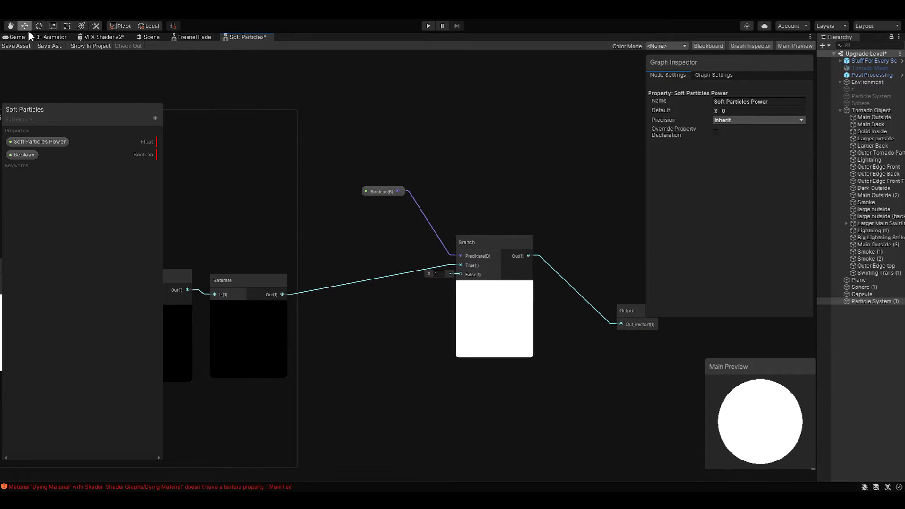
Return to the VFX Shader v2 graph and examine the group that disables normal Soft Particles for cutout, including its Boolean property and Branch.
{"action": "left_click", "coordinate": [103, 34]}
{"action": "middle_click_drag", "start_coordinate": [516, 332], "coordinate": [431, 347]}
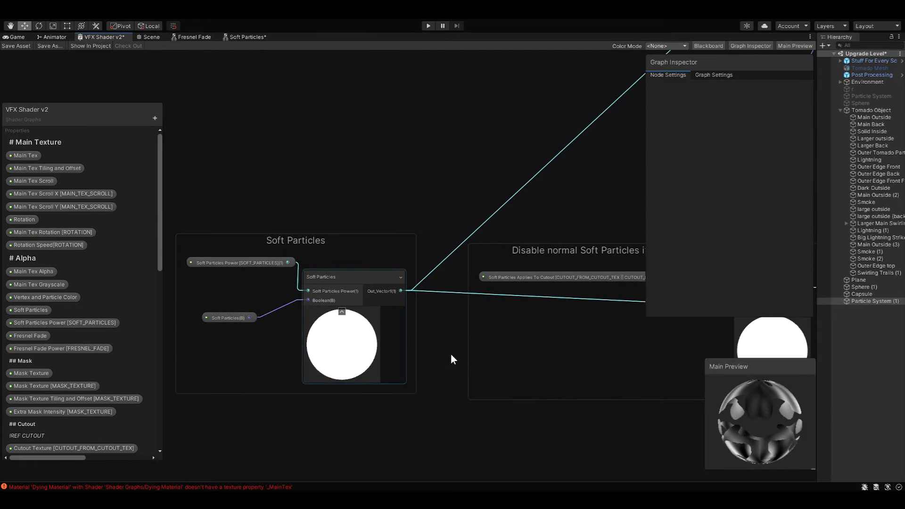
{"action": "middle_click_drag", "start_coordinate": [532, 356], "coordinate": [420, 372]}
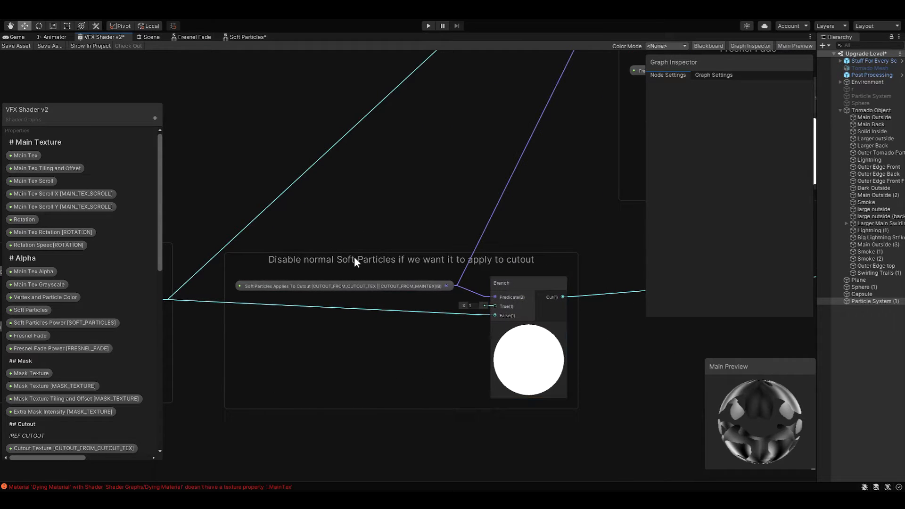
{"action": "left_click", "coordinate": [273, 288]}
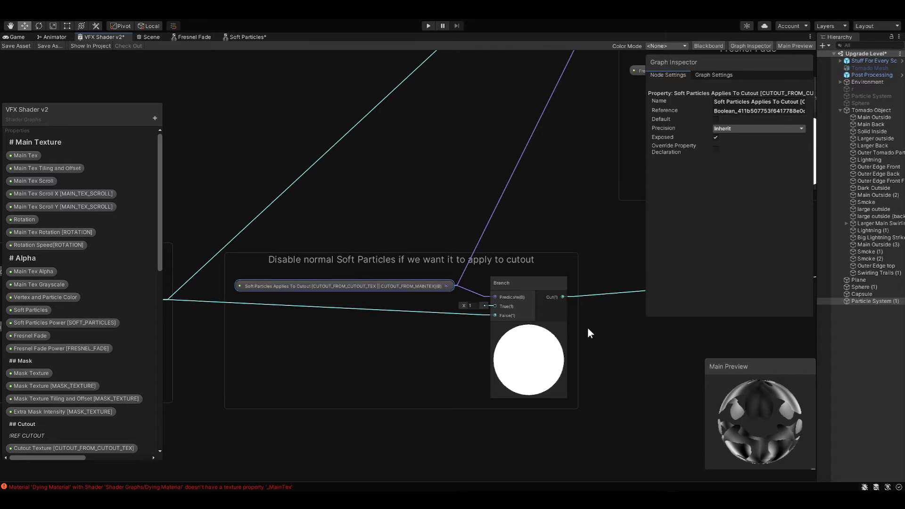
{"action": "middle_click_drag", "start_coordinate": [445, 320], "coordinate": [377, 329]}
{"action": "scroll", "coordinate": [558, 355], "scroll_direction": "down", "scroll_amount": 6}
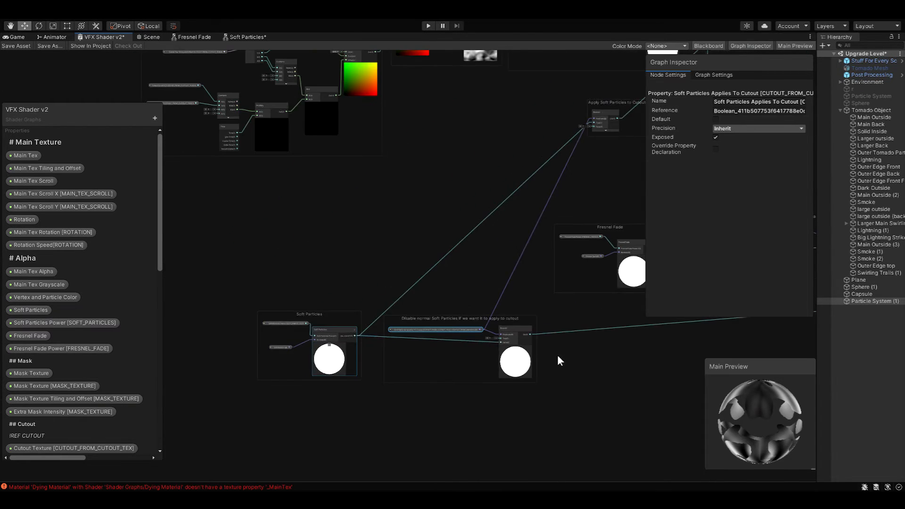
{"action": "middle_click_drag", "start_coordinate": [557, 354], "coordinate": [482, 332]}
{"action": "scroll", "coordinate": [482, 331], "scroll_direction": "up", "scroll_amount": 5}
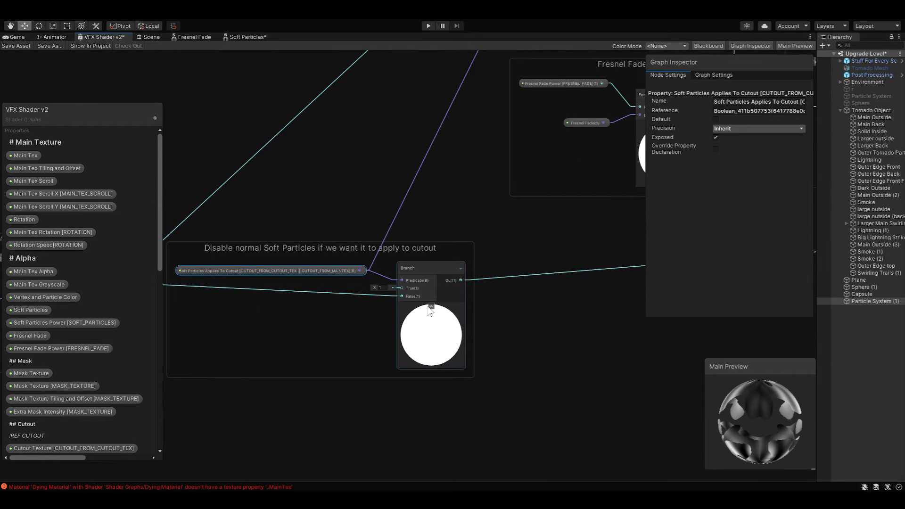
{"action": "scroll", "coordinate": [463, 288], "scroll_direction": "up", "scroll_amount": 3}
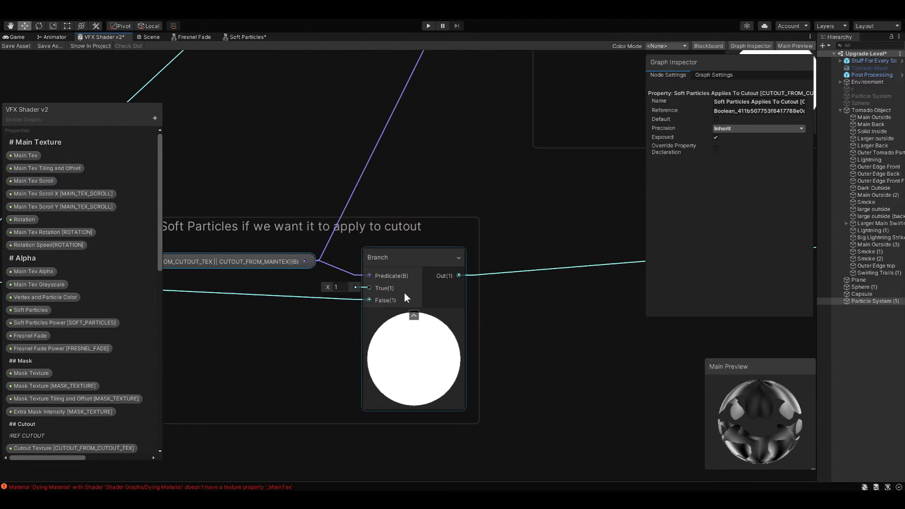
{"action": "middle_click_drag", "start_coordinate": [288, 293], "coordinate": [392, 306]}
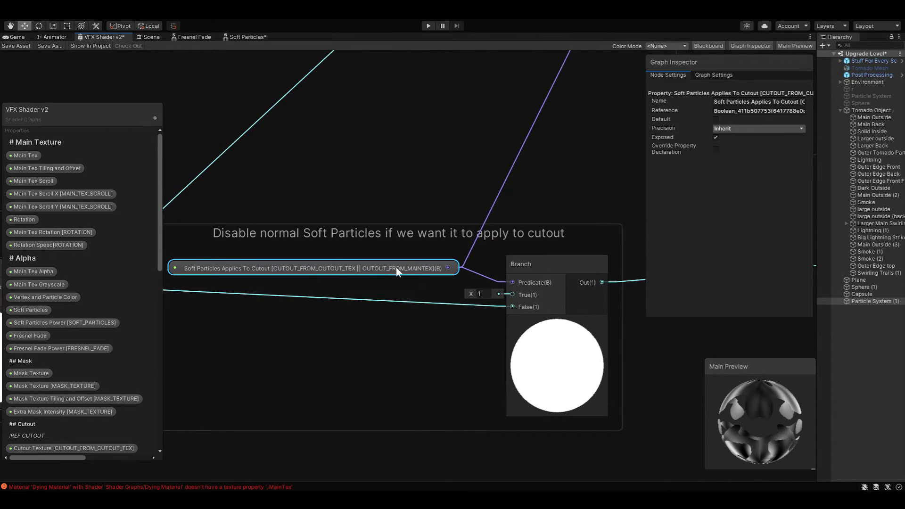
Find the Fresnel Fade group and open its Fresnel Fade sub graph to view the node chain.
{"action": "middle_click_drag", "start_coordinate": [584, 230], "coordinate": [315, 337]}
{"action": "mouse_move", "coordinate": [587, 233]}
{"action": "middle_mouse_down"}
{"action": "mouse_move", "coordinate": [330, 293]}
{"action": "mouse_move", "coordinate": [208, 343]}
{"action": "middle_mouse_up"}
{"action": "mouse_move", "coordinate": [541, 268]}
{"action": "middle_mouse_down"}
{"action": "mouse_move", "coordinate": [530, 356]}
{"action": "mouse_move", "coordinate": [549, 384]}
{"action": "middle_mouse_up"}
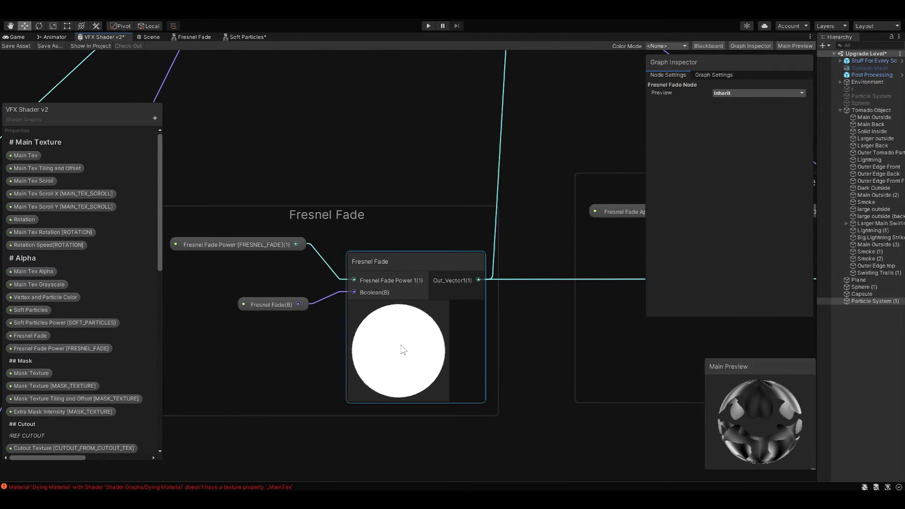
{"action": "double_click", "coordinate": [400, 346]}
{"action": "middle_click_drag", "start_coordinate": [327, 180], "coordinate": [466, 347]}
{"action": "scroll", "coordinate": [466, 350], "scroll_direction": "up", "scroll_amount": 5}
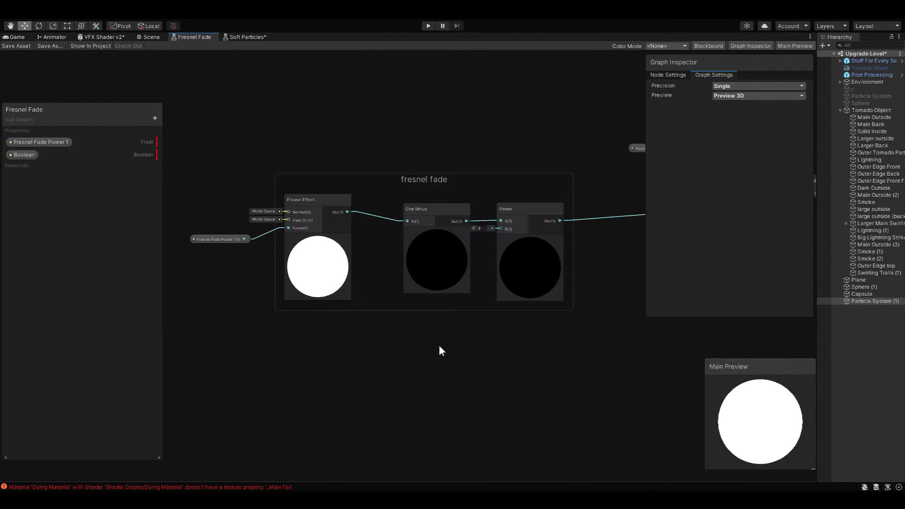
Move the Fresnel Fade Power 1 node slightly farther from the Fresnel Effect node and inspect the Fresnel Effect node.
{"action": "left_click", "coordinate": [241, 290]}
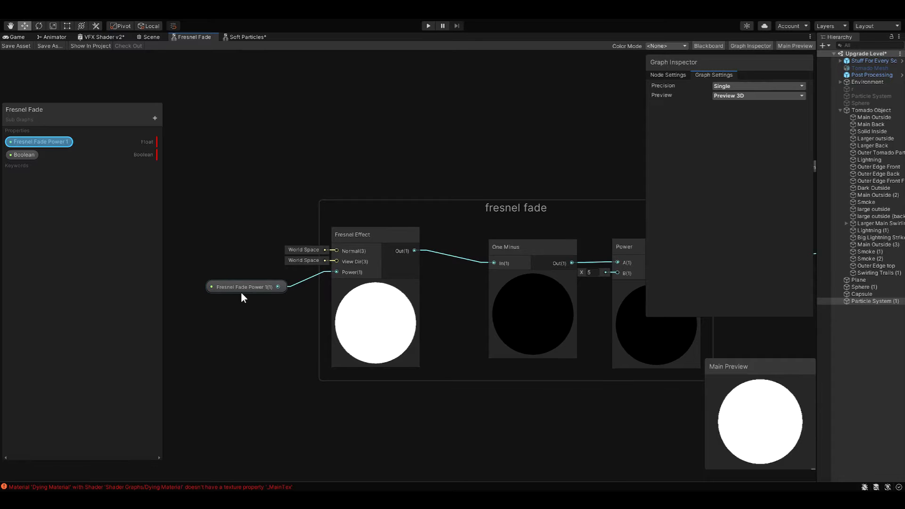
{"action": "left_click_drag", "start_coordinate": [241, 290], "coordinate": [226, 282]}
{"action": "left_click", "coordinate": [386, 251]}
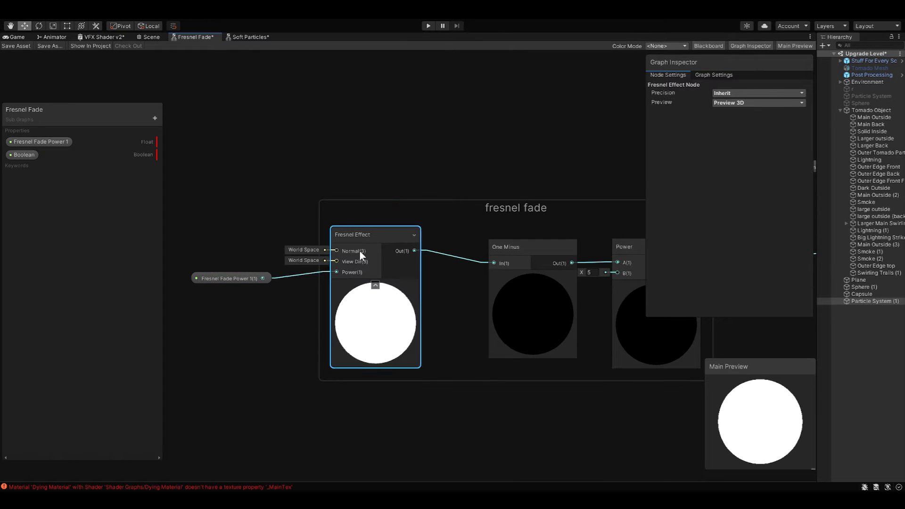
{"action": "left_click", "coordinate": [416, 152]}
{"action": "middle_click_drag", "start_coordinate": [475, 227], "coordinate": [457, 226]}
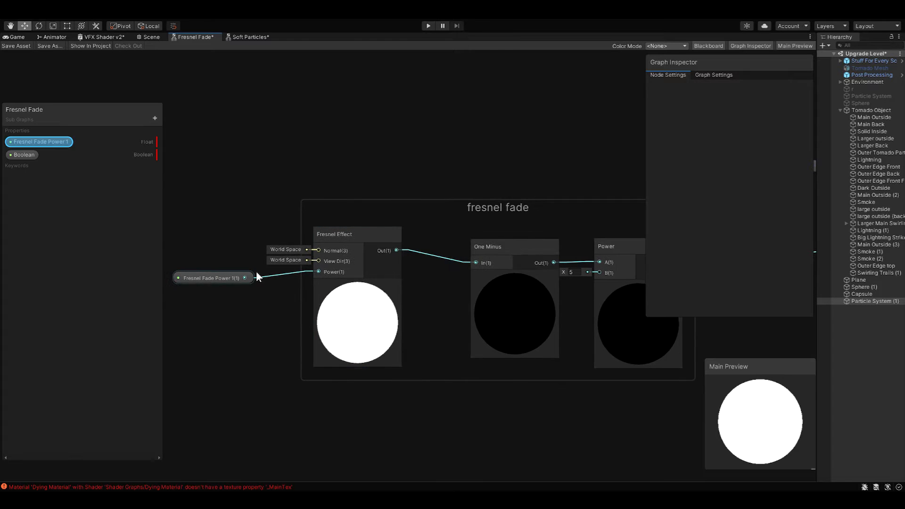
Trace the Fresnel Fade chain from Fresnel Effect through One Minus, Power and Branch to the sub graph's Output.
{"action": "middle_click_drag", "start_coordinate": [556, 216], "coordinate": [400, 210]}
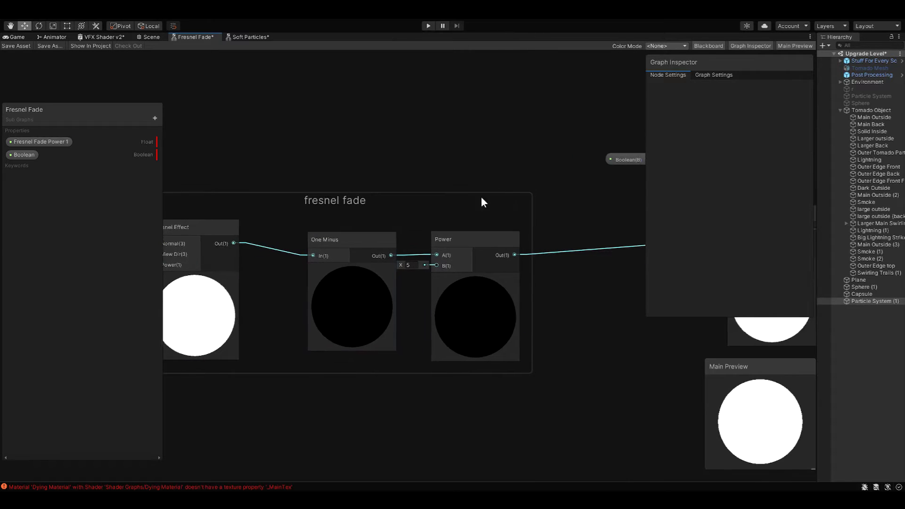
{"action": "middle_click_drag", "start_coordinate": [642, 273], "coordinate": [417, 322]}
{"action": "scroll", "coordinate": [267, 309], "scroll_direction": "down", "scroll_amount": 4}
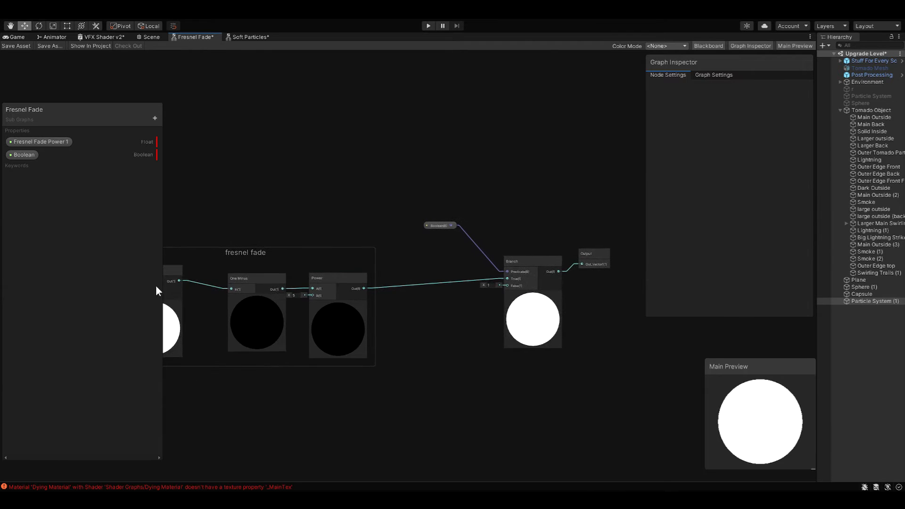
{"action": "scroll", "coordinate": [287, 300], "scroll_direction": "up", "scroll_amount": 3}
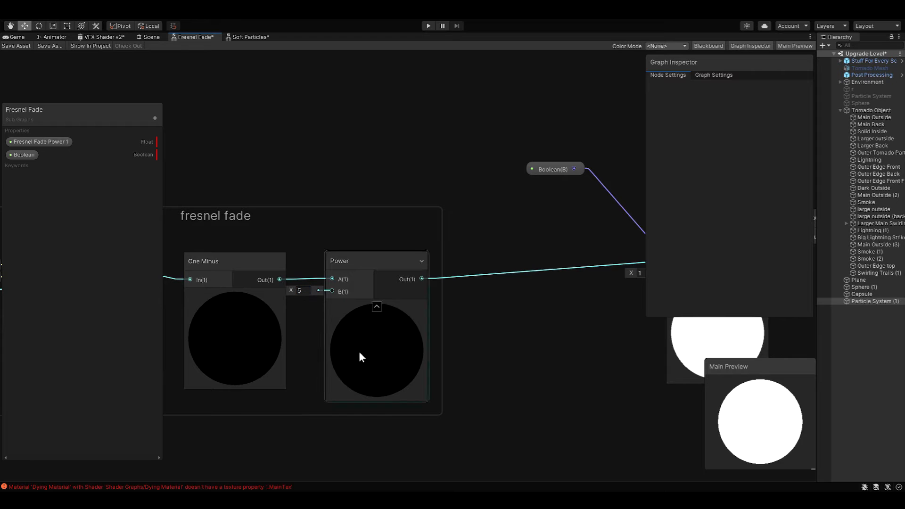
{"action": "middle_click_drag", "start_coordinate": [358, 351], "coordinate": [629, 343]}
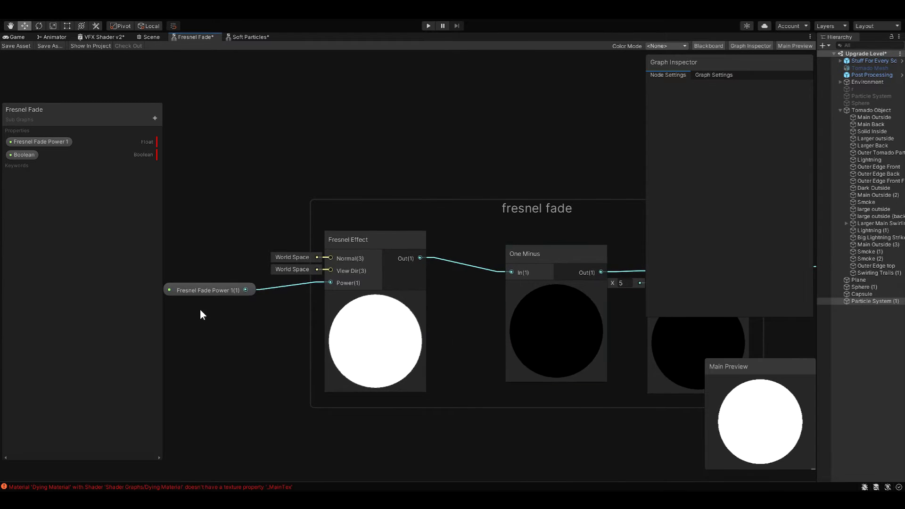
Move the One Minus node slightly closer to the Fresnel Effect node and inspect the Power node feeding the Branch.
{"action": "middle_click_drag", "start_coordinate": [537, 352], "coordinate": [327, 352]}
{"action": "left_click_drag", "start_coordinate": [326, 253], "coordinate": [300, 250]}
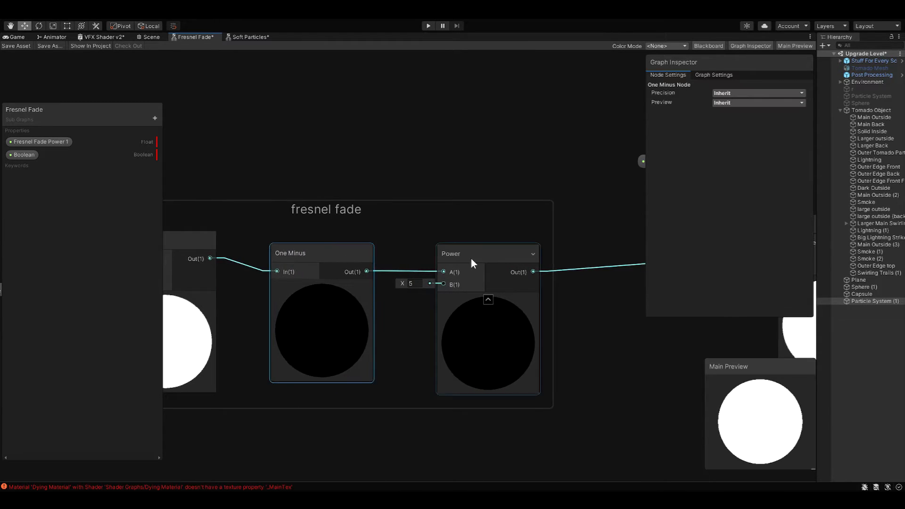
{"action": "middle_click_drag", "start_coordinate": [608, 321], "coordinate": [372, 338]}
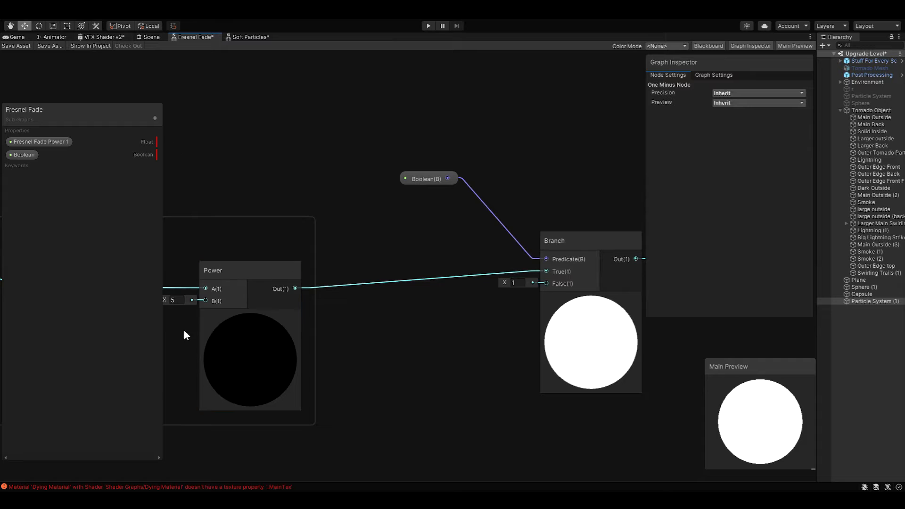
{"action": "middle_click_drag", "start_coordinate": [177, 352], "coordinate": [311, 338]}
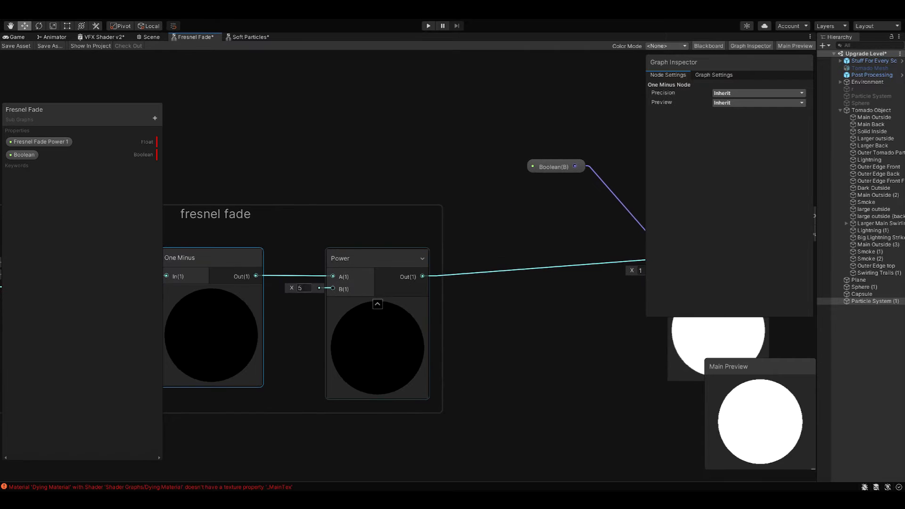
Return to the VFX Shader v2 graph and inspect the Boolean property in the group that disables normal Fresnel Fade for cutout.
{"action": "left_click", "coordinate": [100, 36]}
{"action": "middle_click_drag", "start_coordinate": [520, 333], "coordinate": [291, 339]}
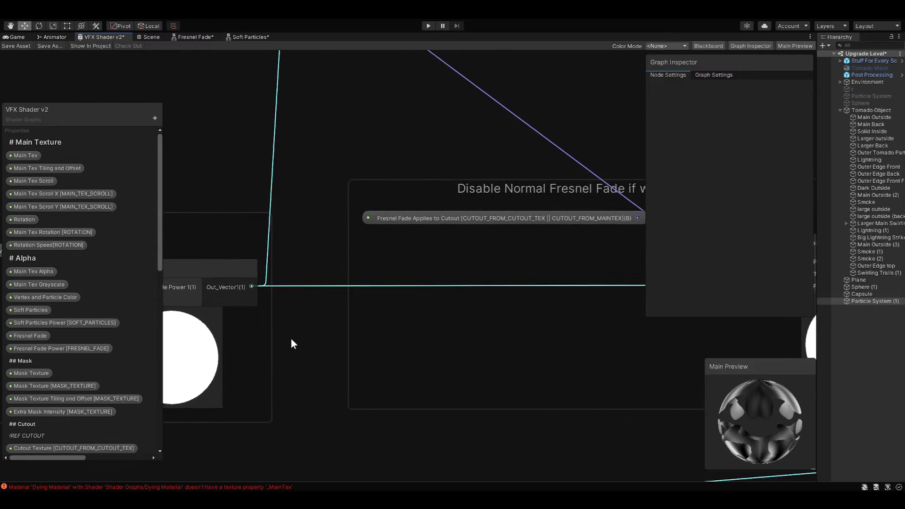
{"action": "middle_click_drag", "start_coordinate": [554, 342], "coordinate": [389, 335]}
{"action": "scroll", "coordinate": [354, 341], "scroll_direction": "down", "scroll_amount": 1}
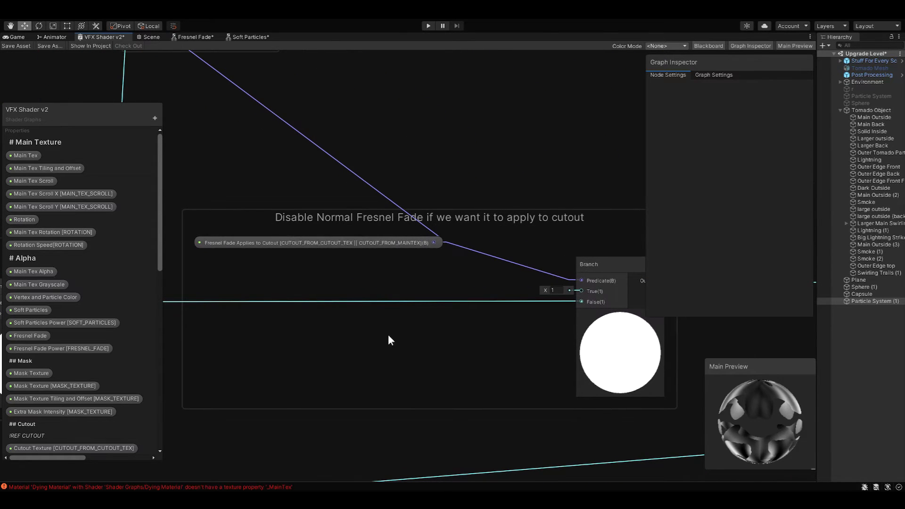
{"action": "left_click", "coordinate": [227, 244]}
{"action": "left_click", "coordinate": [473, 328]}
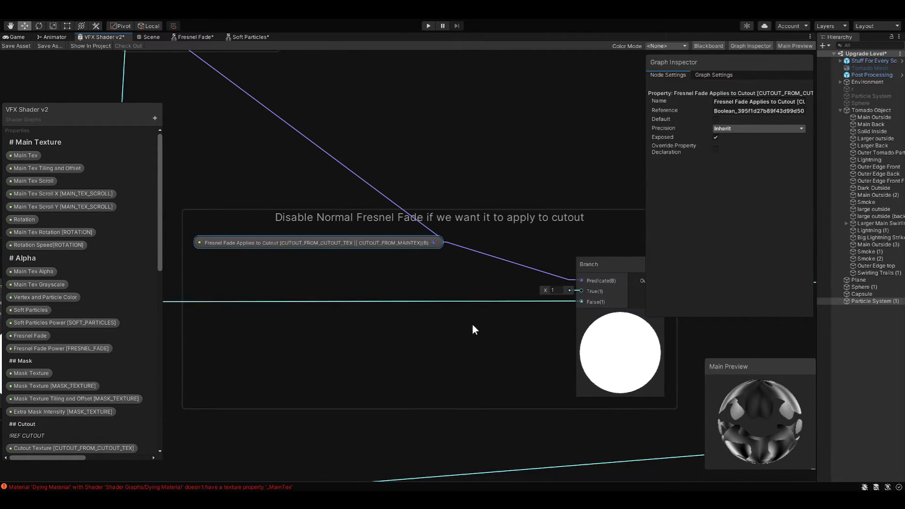
Follow the Fresnel Fade Branch output to the combined alpha nodes, and find the main color section of the graph.
{"action": "middle_click_drag", "start_coordinate": [472, 328], "coordinate": [225, 319]}
{"action": "scroll", "coordinate": [520, 357], "scroll_direction": "down", "scroll_amount": 4}
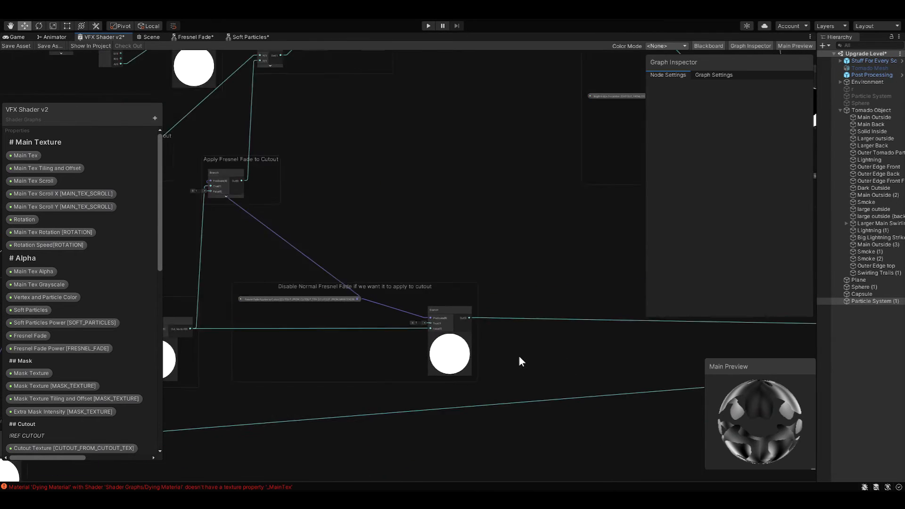
{"action": "middle_click_drag", "start_coordinate": [511, 354], "coordinate": [74, 352]}
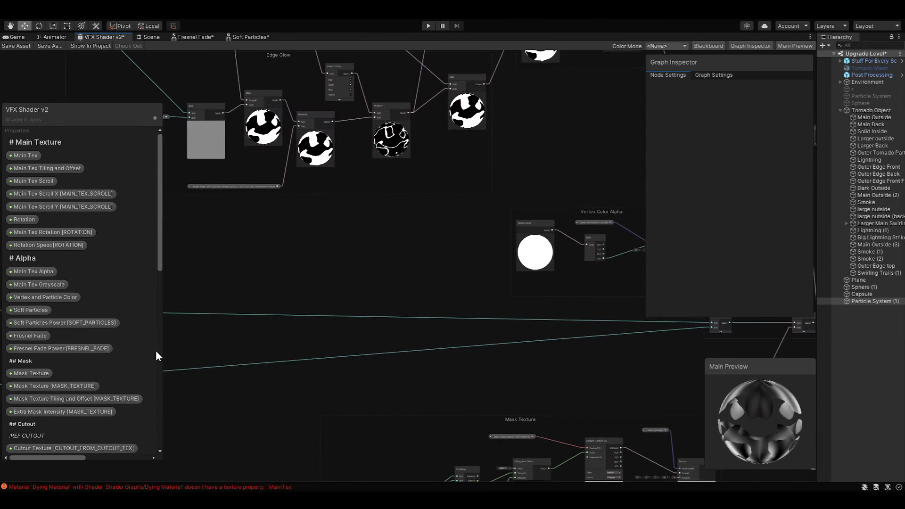
{"action": "middle_click_drag", "start_coordinate": [468, 309], "coordinate": [259, 338]}
{"action": "scroll", "coordinate": [250, 301], "scroll_direction": "down", "scroll_amount": 6}
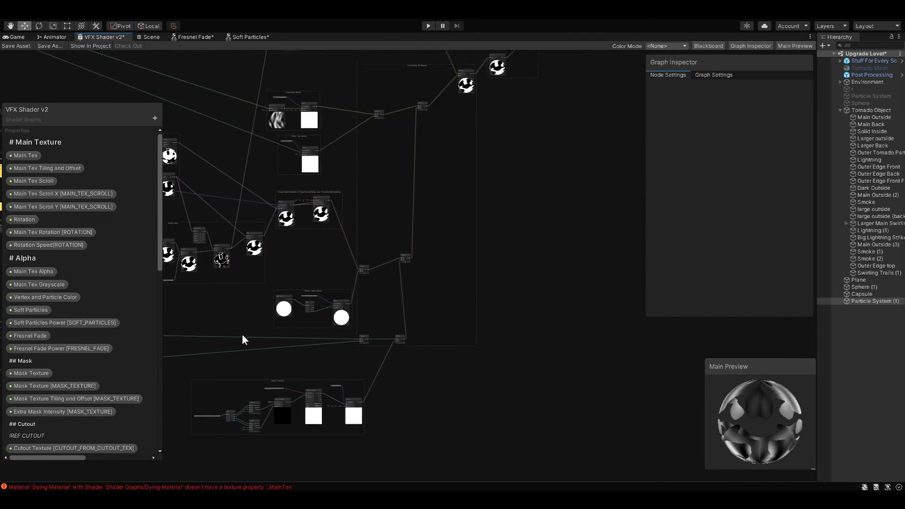
{"action": "middle_click_drag", "start_coordinate": [400, 371], "coordinate": [245, 436]}
{"action": "middle_click_drag", "start_coordinate": [420, 193], "coordinate": [283, 404]}
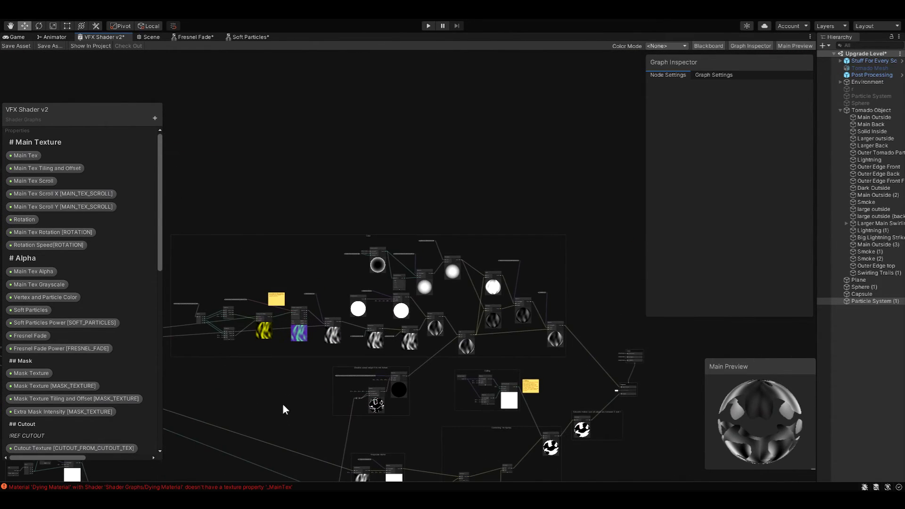
Find the Gradient Mapping nodes and move the Gradient Map Tiling Offset property node level with its Split node.
{"action": "scroll", "coordinate": [315, 391], "scroll_direction": "up", "scroll_amount": 5}
{"action": "middle_click_drag", "start_coordinate": [236, 346], "coordinate": [450, 437]}
{"action": "scroll", "coordinate": [323, 406], "scroll_direction": "up", "scroll_amount": 2}
{"action": "scroll", "coordinate": [323, 406], "scroll_direction": "up", "scroll_amount": 3}
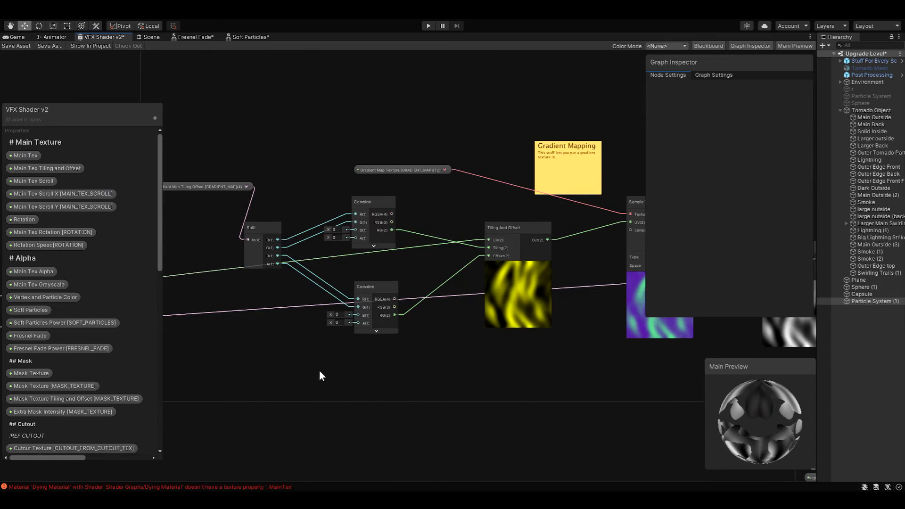
{"action": "middle_click_drag", "start_coordinate": [304, 325], "coordinate": [444, 374]}
{"action": "left_click_drag", "start_coordinate": [339, 234], "coordinate": [257, 296]}
{"action": "scroll", "coordinate": [324, 265], "scroll_direction": "up", "scroll_amount": 2}
{"action": "middle_click_drag", "start_coordinate": [468, 222], "coordinate": [462, 223]}
{"action": "middle_click_drag", "start_coordinate": [286, 295], "coordinate": [231, 281]}
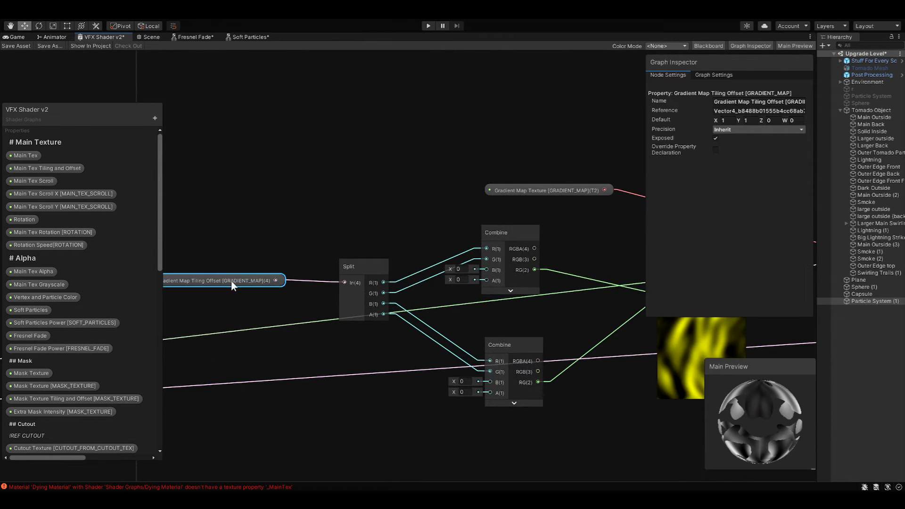
Move the Tiling And Offset node of the gradient mapping slightly up and closer to the two Combine nodes.
{"action": "middle_click_drag", "start_coordinate": [507, 330], "coordinate": [326, 267]}
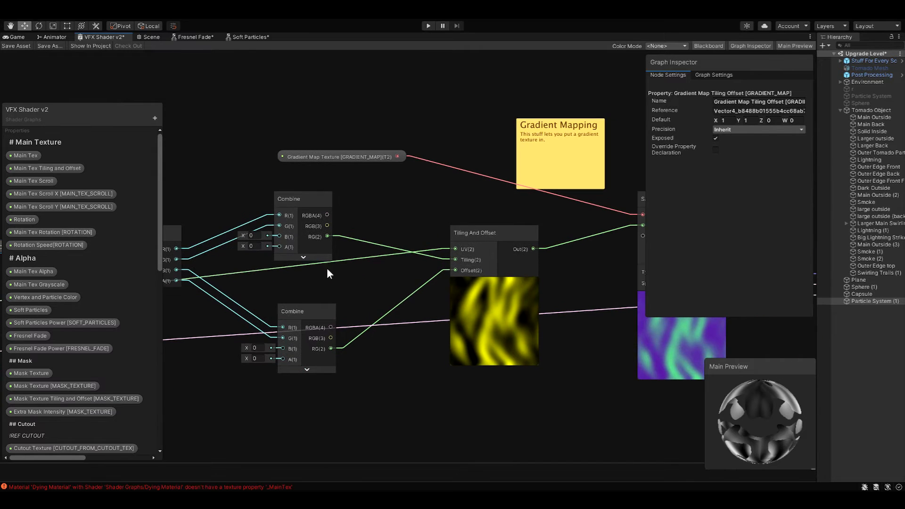
{"action": "left_click_drag", "start_coordinate": [500, 251], "coordinate": [482, 238]}
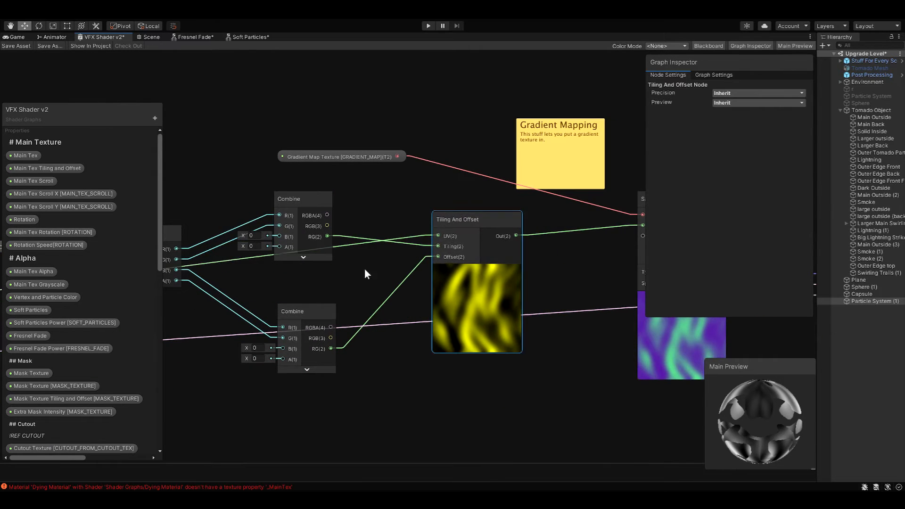
{"action": "middle_click_drag", "start_coordinate": [333, 272], "coordinate": [340, 295]}
{"action": "left_click_drag", "start_coordinate": [438, 209], "coordinate": [445, 319]}
Follow the gradient mapping chain to the MainTex Saturation property, inspect its settings and return to the Tiling And Offset node.
{"action": "scroll", "coordinate": [446, 318], "scroll_direction": "down", "scroll_amount": 4}
{"action": "middle_click_drag", "start_coordinate": [525, 356], "coordinate": [454, 260]}
{"action": "left_click", "coordinate": [449, 298]}
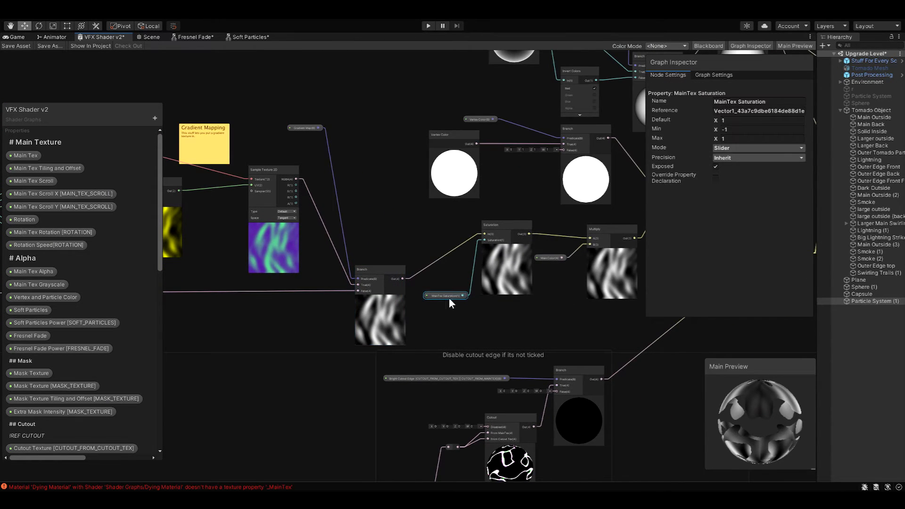
{"action": "middle_click_drag", "start_coordinate": [449, 298], "coordinate": [673, 347]}
{"action": "middle_click_drag", "start_coordinate": [395, 349], "coordinate": [440, 393]}
{"action": "scroll", "coordinate": [453, 307], "scroll_direction": "up", "scroll_amount": 3}
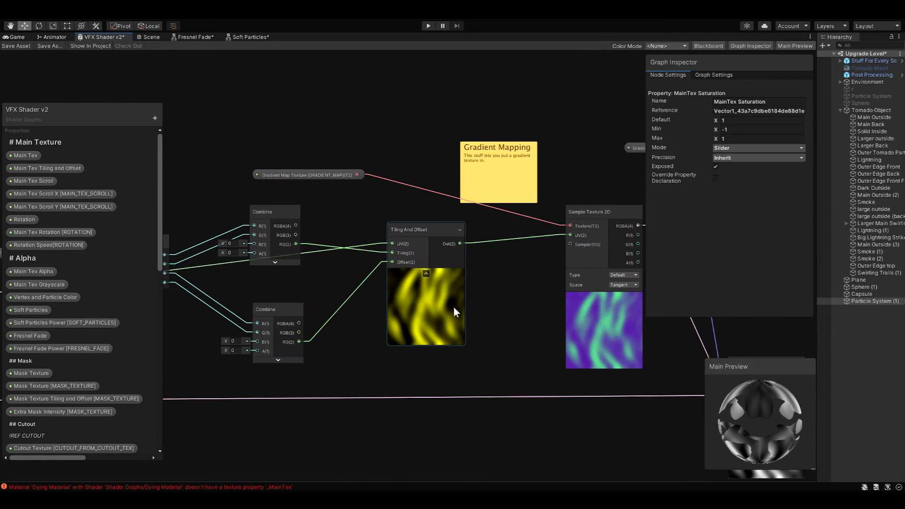
Inspect the Gradient Map Texture property and move its node closer to the Sample Texture 2D node.
{"action": "middle_click_drag", "start_coordinate": [284, 314], "coordinate": [358, 354]}
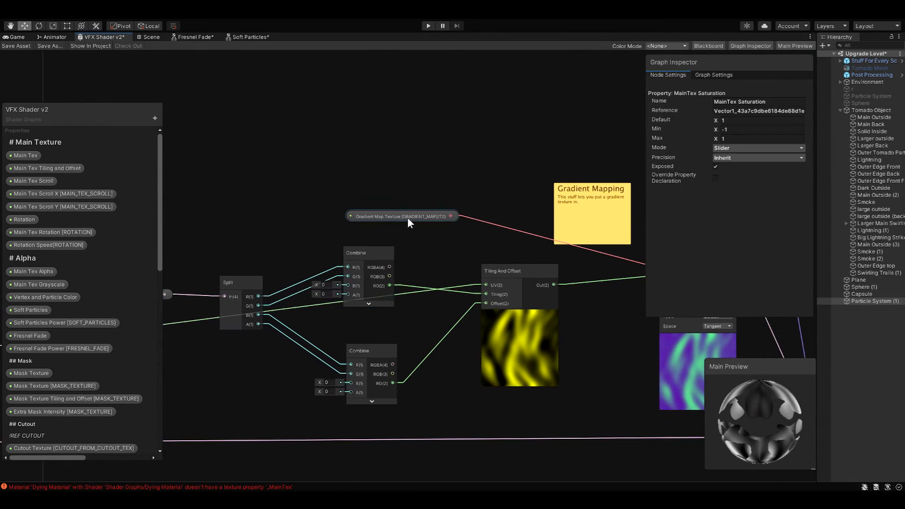
{"action": "left_click", "coordinate": [441, 225]}
{"action": "left_click_drag", "start_coordinate": [442, 227], "coordinate": [486, 235]}
{"action": "middle_click_drag", "start_coordinate": [519, 191], "coordinate": [335, 182]}
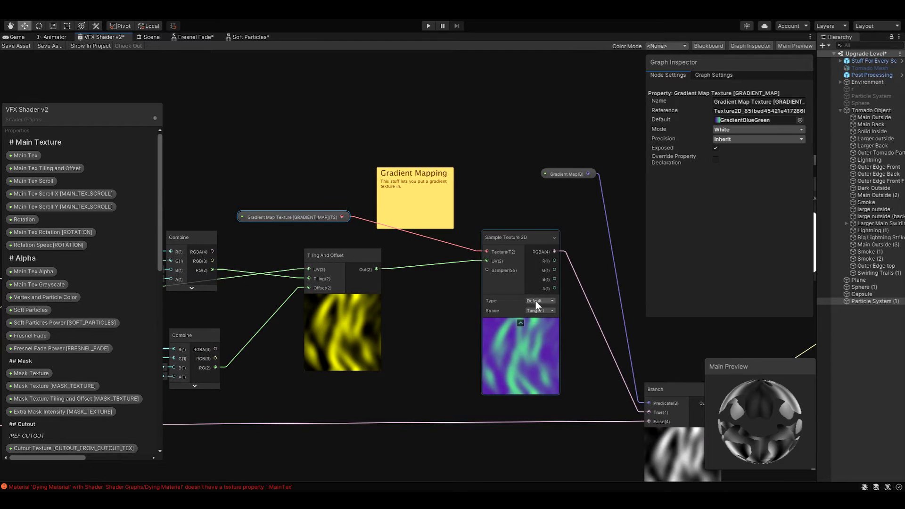
Review the gradient mapping nodes and highlight the connection feeding the UV input of Tiling And Offset.
{"action": "scroll", "coordinate": [551, 311], "scroll_direction": "down", "scroll_amount": 5}
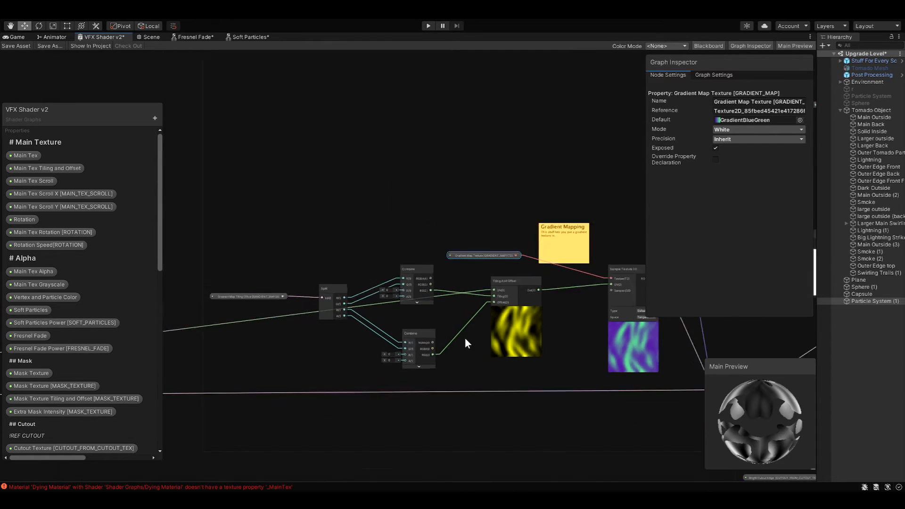
{"action": "scroll", "coordinate": [545, 357], "scroll_direction": "up", "scroll_amount": 3}
{"action": "middle_click_drag", "start_coordinate": [545, 357], "coordinate": [469, 364]}
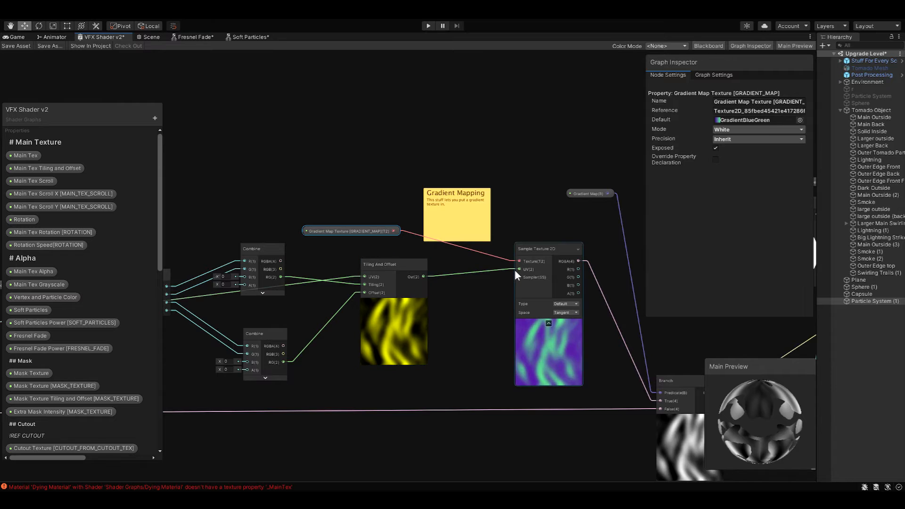
{"action": "scroll", "coordinate": [345, 363], "scroll_direction": "down", "scroll_amount": 1}
{"action": "middle_click_drag", "start_coordinate": [345, 363], "coordinate": [550, 366]}
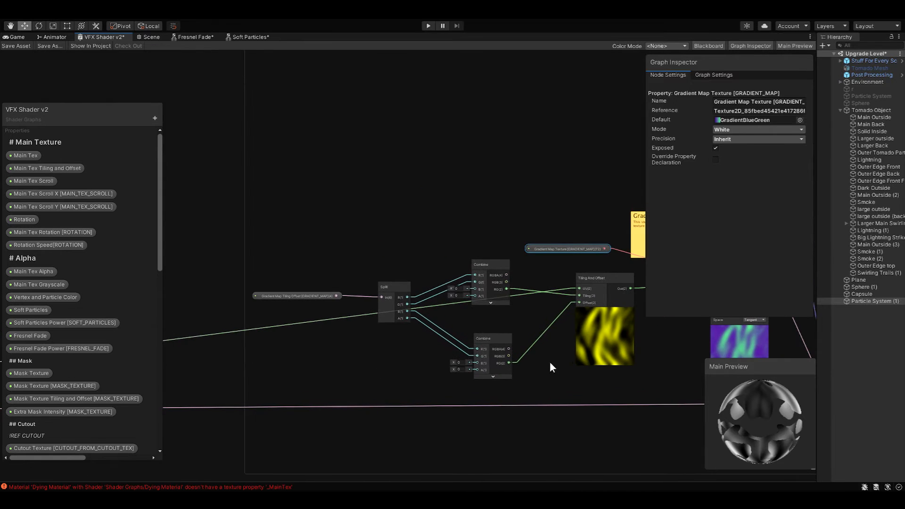
{"action": "left_click", "coordinate": [313, 321]}
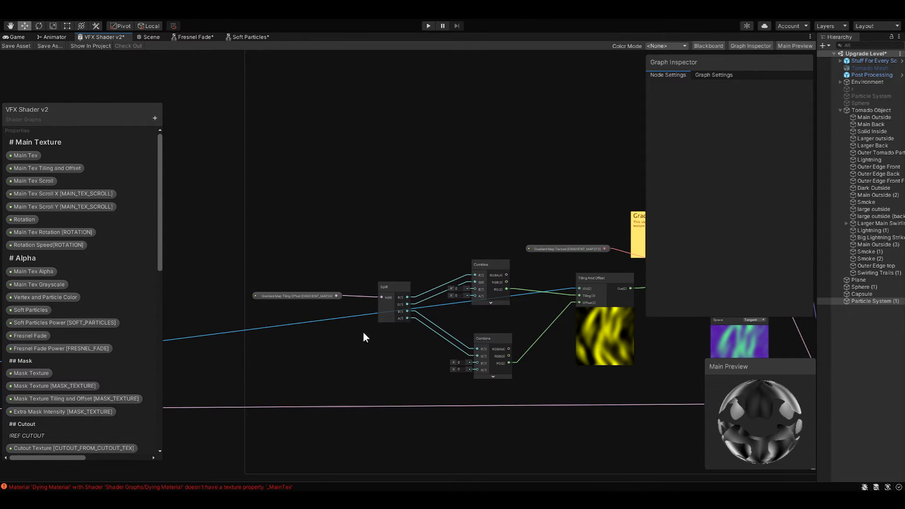
Trace the gradient UVs through Tiling And Offset and Sample Texture 2D to the Branch controlled by the Gradient Map Boolean.
{"action": "middle_click_drag", "start_coordinate": [574, 292], "coordinate": [414, 295]}
{"action": "scroll", "coordinate": [529, 301], "scroll_direction": "up", "scroll_amount": 3}
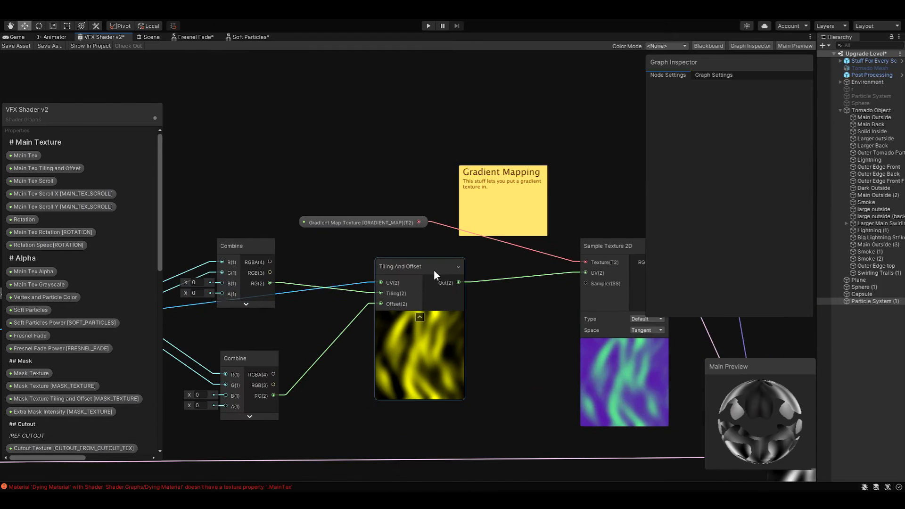
{"action": "middle_click_drag", "start_coordinate": [550, 323], "coordinate": [459, 322]}
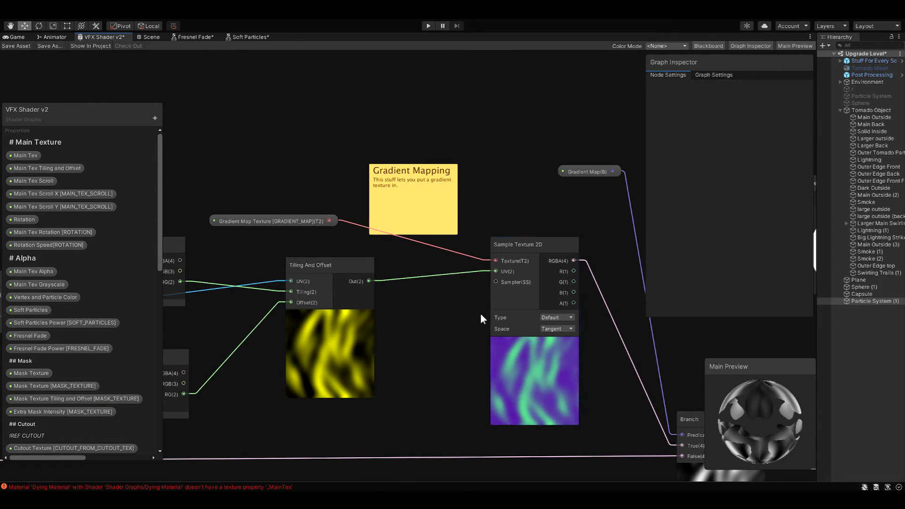
{"action": "middle_click_drag", "start_coordinate": [604, 377], "coordinate": [472, 344]}
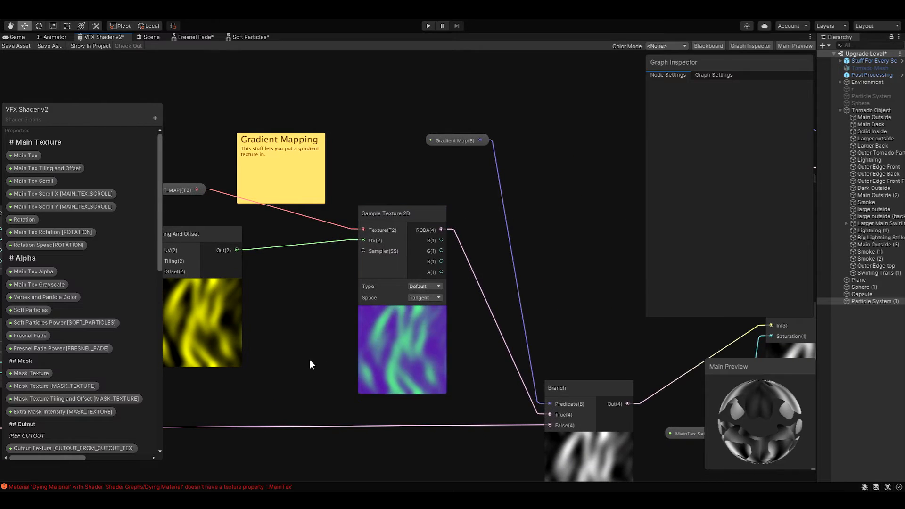
{"action": "middle_click_drag", "start_coordinate": [309, 359], "coordinate": [431, 362]}
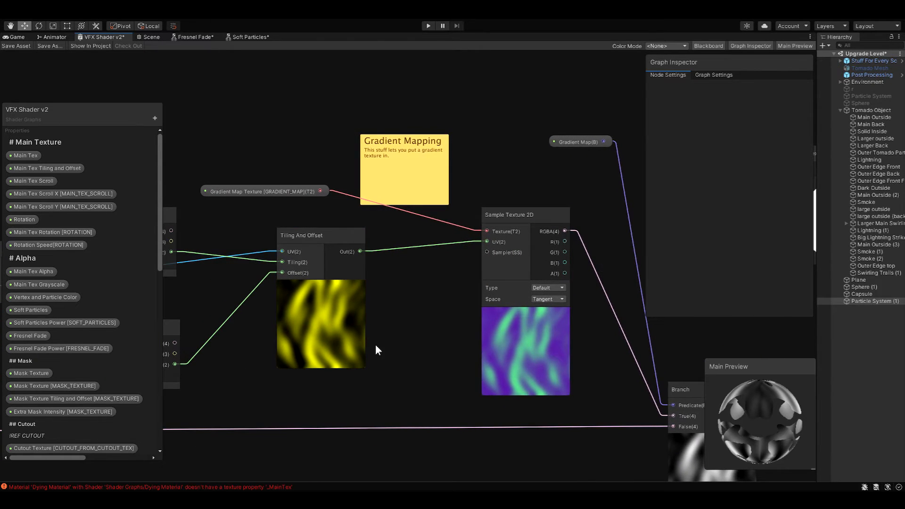
{"action": "middle_click_drag", "start_coordinate": [606, 367], "coordinate": [421, 348]}
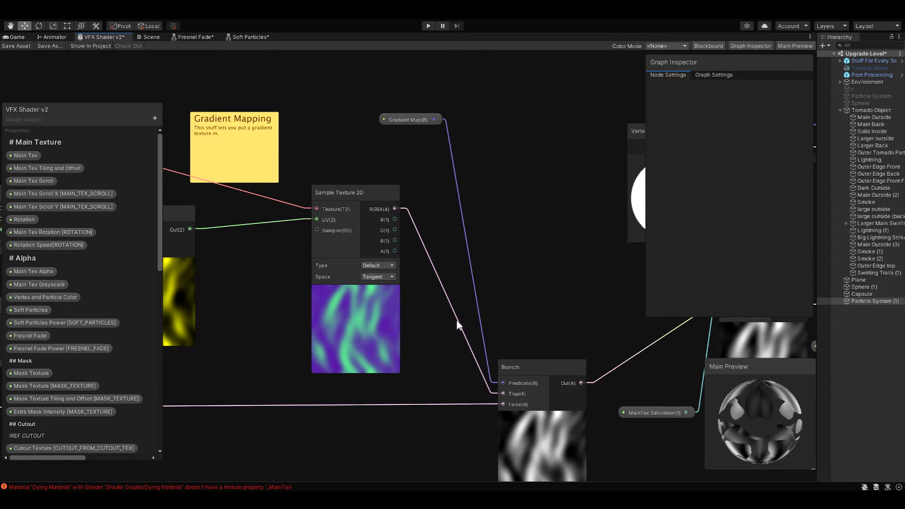
{"action": "middle_click_drag", "start_coordinate": [523, 286], "coordinate": [509, 239]}
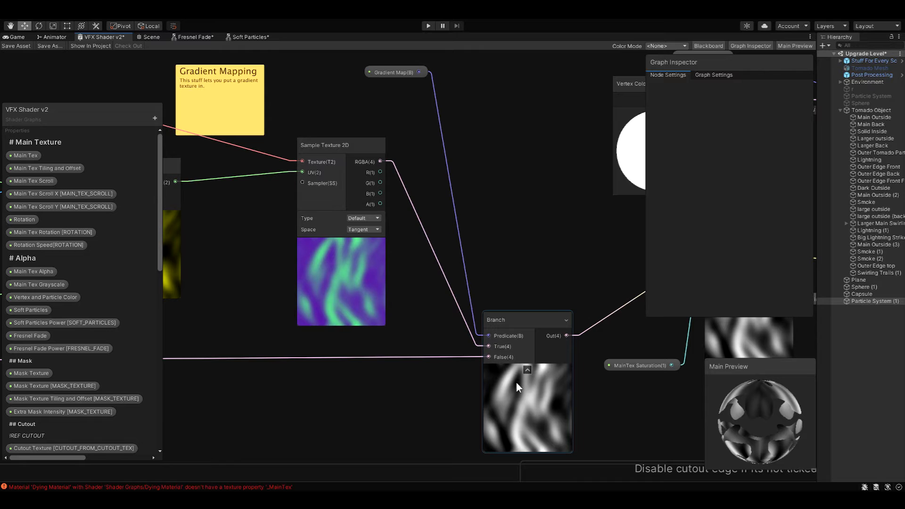
Move the MainTex Saturation property node slightly farther from the Saturation node and follow the output to the Main Color Multiply.
{"action": "middle_click_drag", "start_coordinate": [529, 295], "coordinate": [293, 279]}
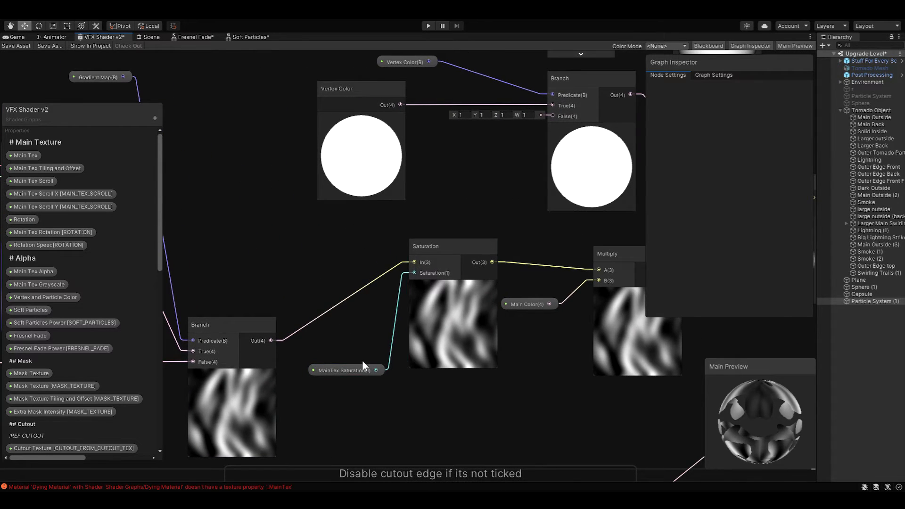
{"action": "left_click_drag", "start_coordinate": [357, 368], "coordinate": [340, 376]}
{"action": "middle_click_drag", "start_coordinate": [429, 379], "coordinate": [404, 401]}
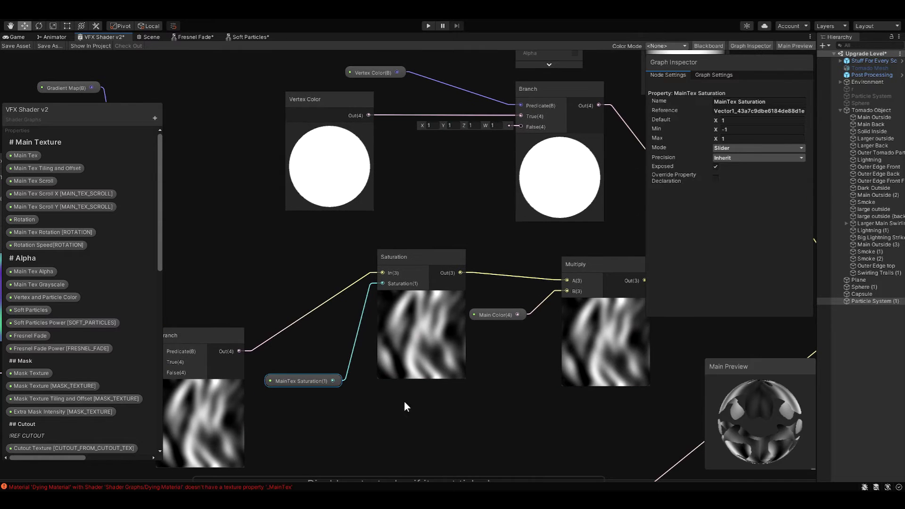
{"action": "middle_click_drag", "start_coordinate": [505, 379], "coordinate": [391, 382]}
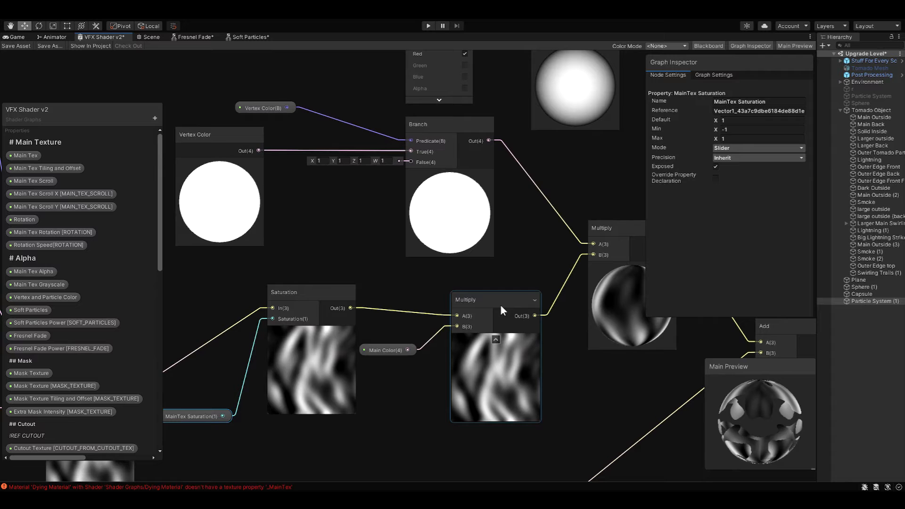
Move the Main Color property node closer to its Multiply node and follow the result to the next Multiply.
{"action": "mouse_move", "coordinate": [394, 354]}
{"action": "left_mouse_down"}
{"action": "mouse_move", "coordinate": [381, 368]}
{"action": "mouse_move", "coordinate": [399, 344]}
{"action": "mouse_move", "coordinate": [408, 356]}
{"action": "left_mouse_up"}
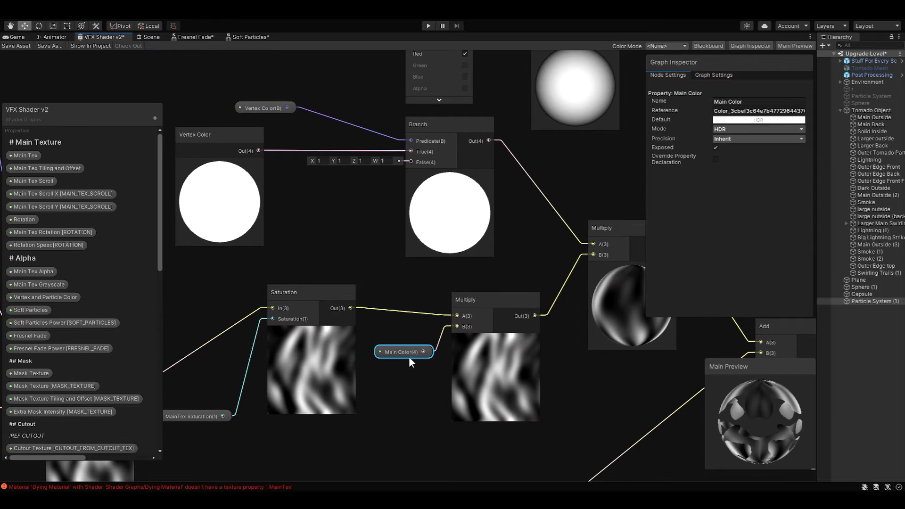
{"action": "left_click", "coordinate": [436, 329]}
{"action": "middle_click_drag", "start_coordinate": [522, 272], "coordinate": [465, 282]}
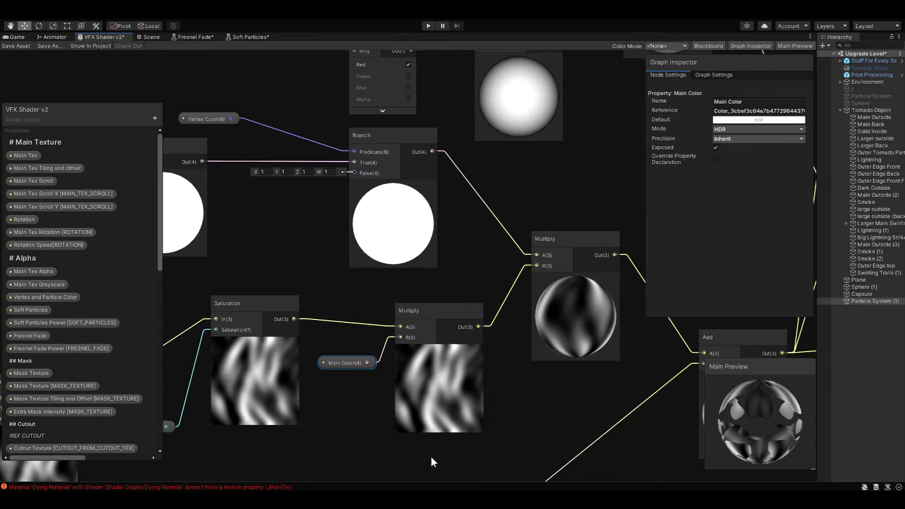
{"action": "middle_click_drag", "start_coordinate": [431, 459], "coordinate": [424, 370]}
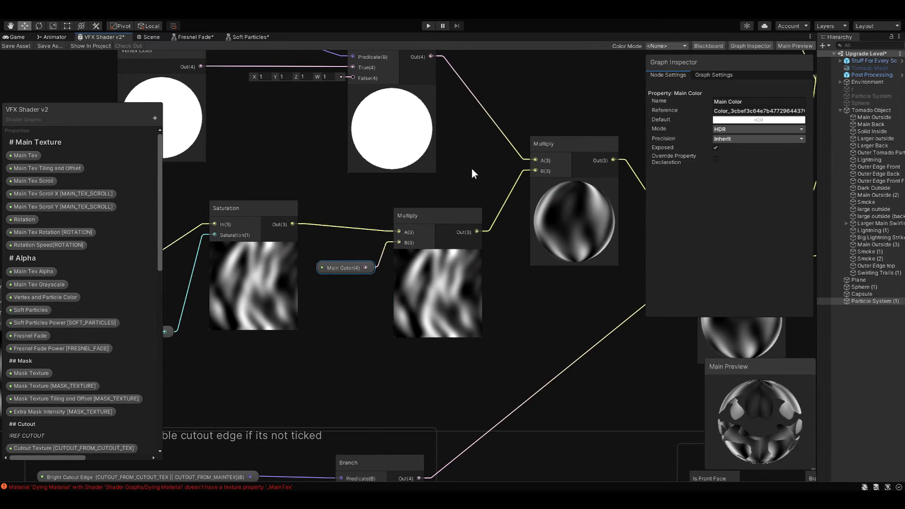
{"action": "middle_click_drag", "start_coordinate": [471, 173], "coordinate": [417, 243]}
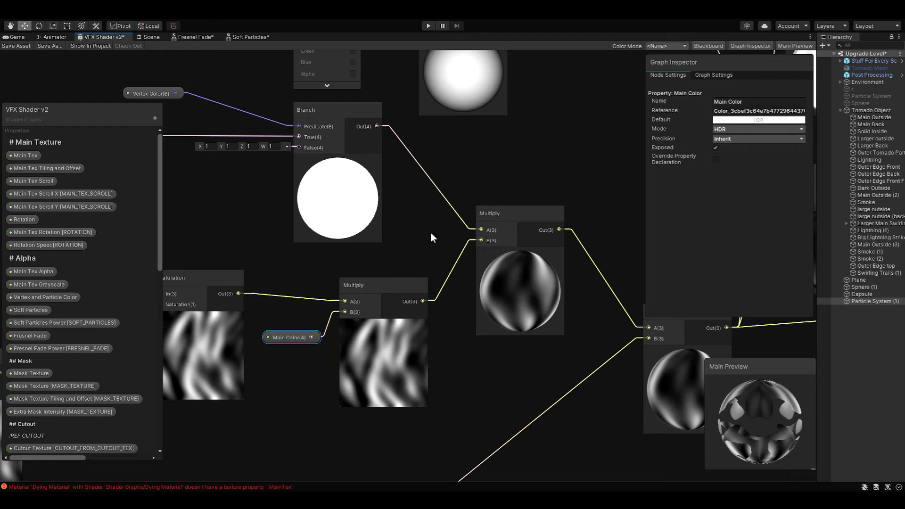
Review the Vertex Color Boolean and the Branch it controls, which feeds the color Multiply.
{"action": "middle_click_drag", "start_coordinate": [431, 238], "coordinate": [536, 324]}
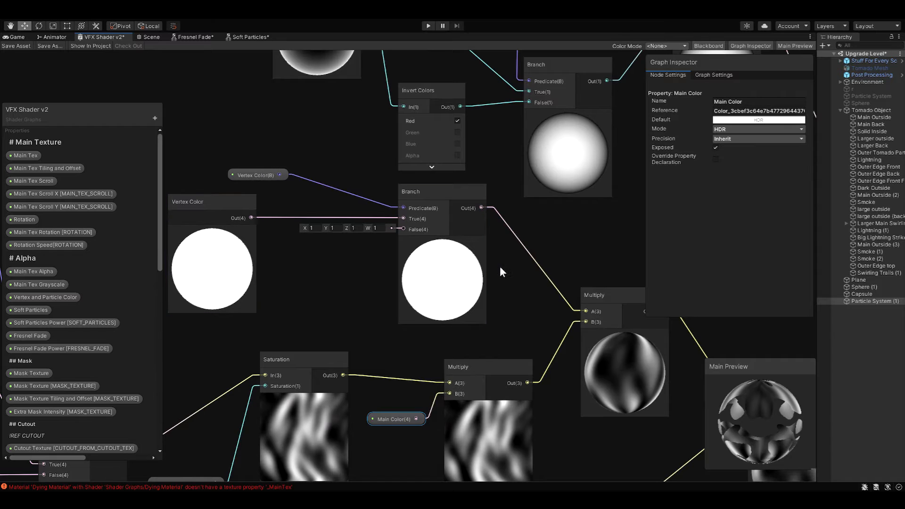
{"action": "left_click", "coordinate": [246, 175]}
{"action": "left_click", "coordinate": [439, 188]}
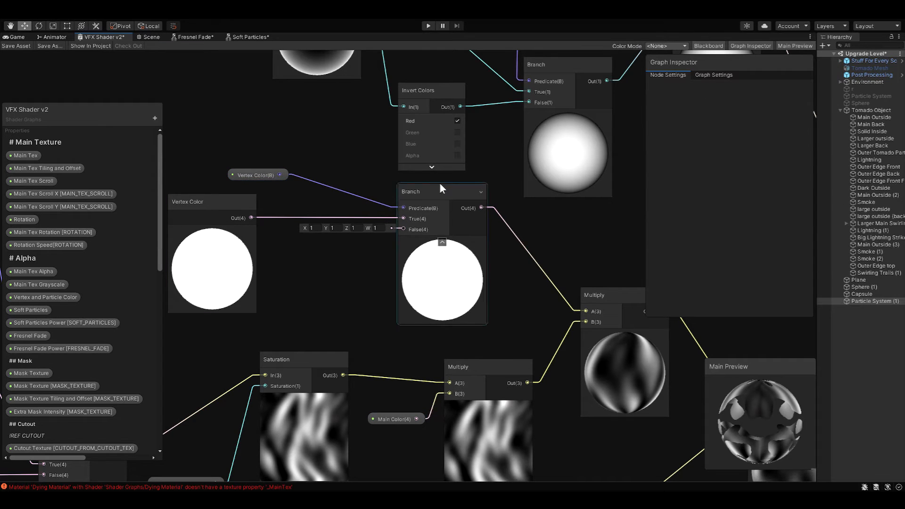
Follow the color Multiply into the Add node and trace the other Add input back to the cutout edge Branch.
{"action": "middle_click_drag", "start_coordinate": [550, 302], "coordinate": [244, 192]}
{"action": "middle_click_drag", "start_coordinate": [473, 240], "coordinate": [526, 130]}
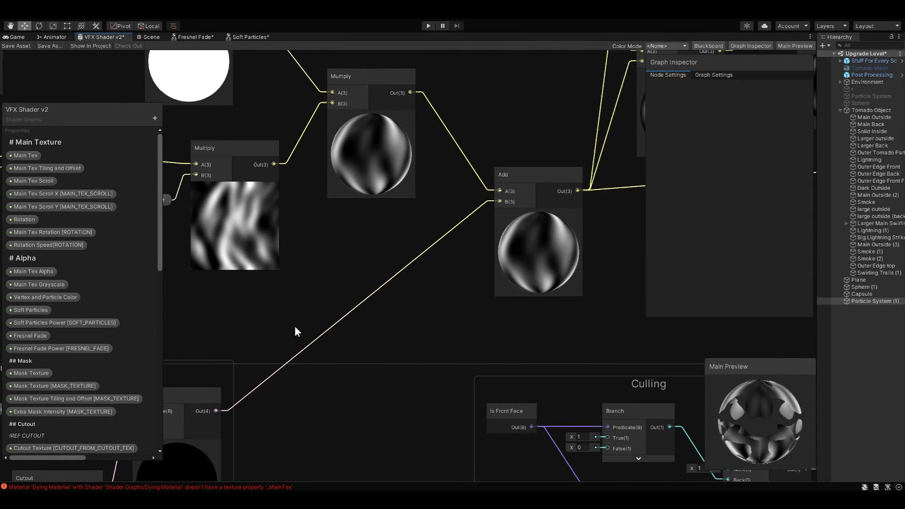
{"action": "middle_click_drag", "start_coordinate": [295, 326], "coordinate": [557, 221]}
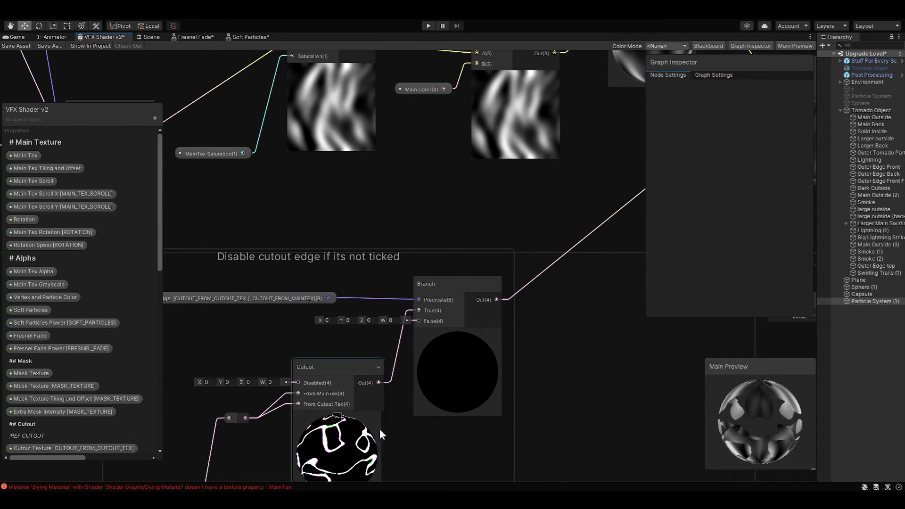
{"action": "middle_click_drag", "start_coordinate": [599, 158], "coordinate": [243, 412]}
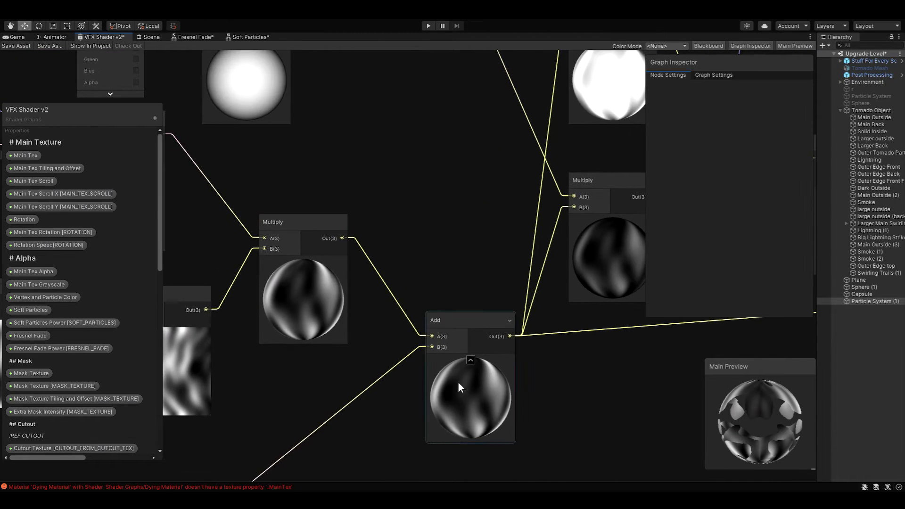
Examine the Fresnel chain from Fresnel Power through Fresnel Effect and Invert Colors to the Additive/Multiply Branch and Fresnel color Multiply.
{"action": "middle_click_drag", "start_coordinate": [462, 253], "coordinate": [264, 315]}
{"action": "middle_click_drag", "start_coordinate": [273, 258], "coordinate": [521, 426]}
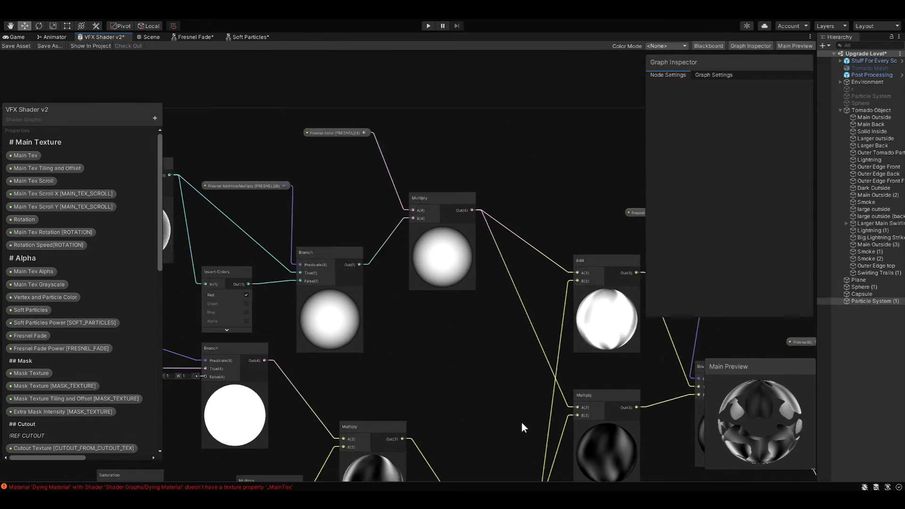
{"action": "mouse_move", "coordinate": [238, 347]}
{"action": "middle_mouse_down"}
{"action": "mouse_move", "coordinate": [441, 351]}
{"action": "mouse_move", "coordinate": [394, 317]}
{"action": "middle_mouse_up"}
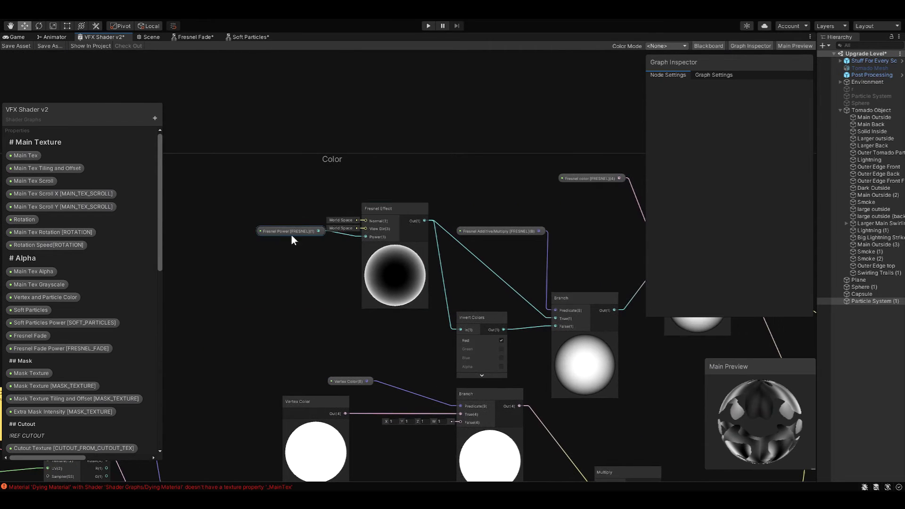
{"action": "middle_click_drag", "start_coordinate": [430, 286], "coordinate": [412, 282]}
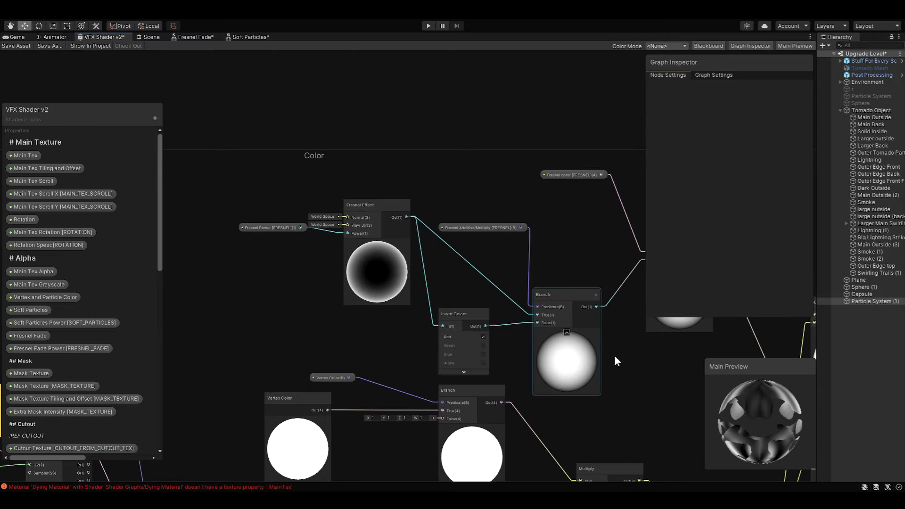
{"action": "middle_click_drag", "start_coordinate": [615, 355], "coordinate": [501, 328]}
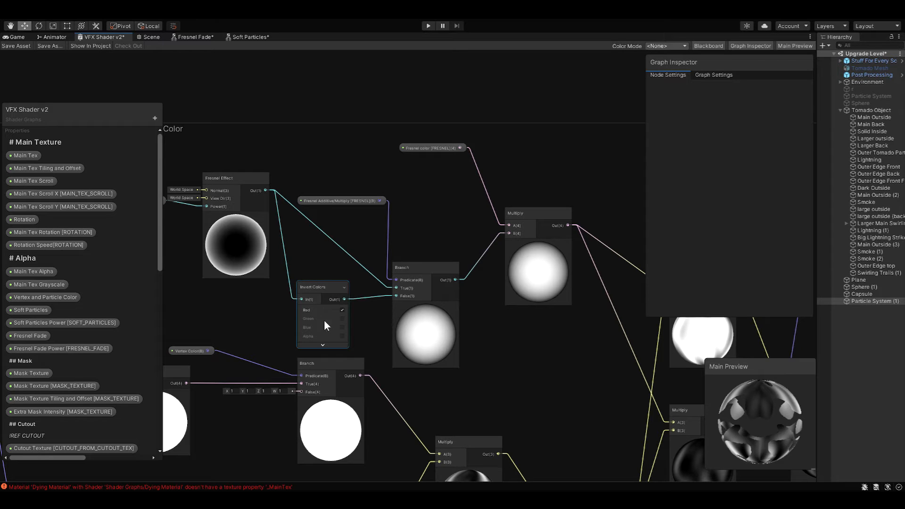
{"action": "middle_click_drag", "start_coordinate": [478, 268], "coordinate": [377, 254]}
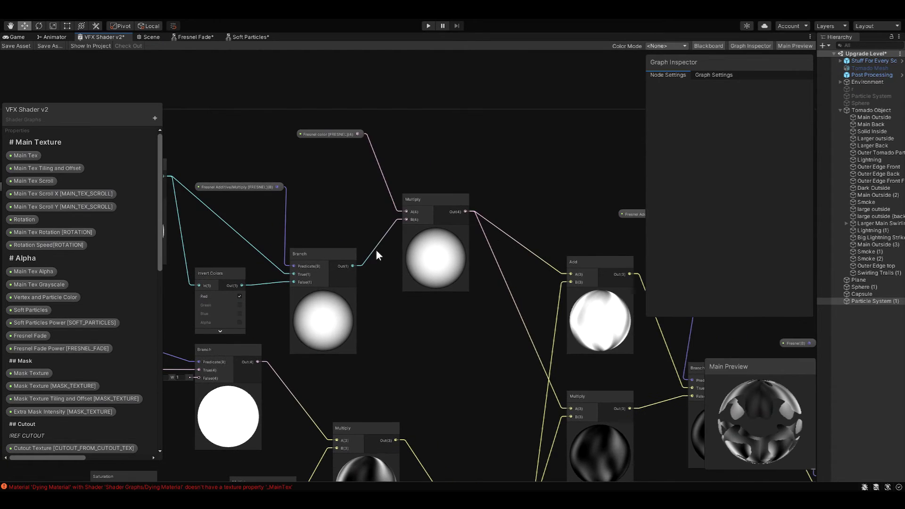
Move the second Fresnel Additive/Multiply property node slightly away from its Branch and inspect the property.
{"action": "middle_click_drag", "start_coordinate": [475, 361], "coordinate": [364, 331]}
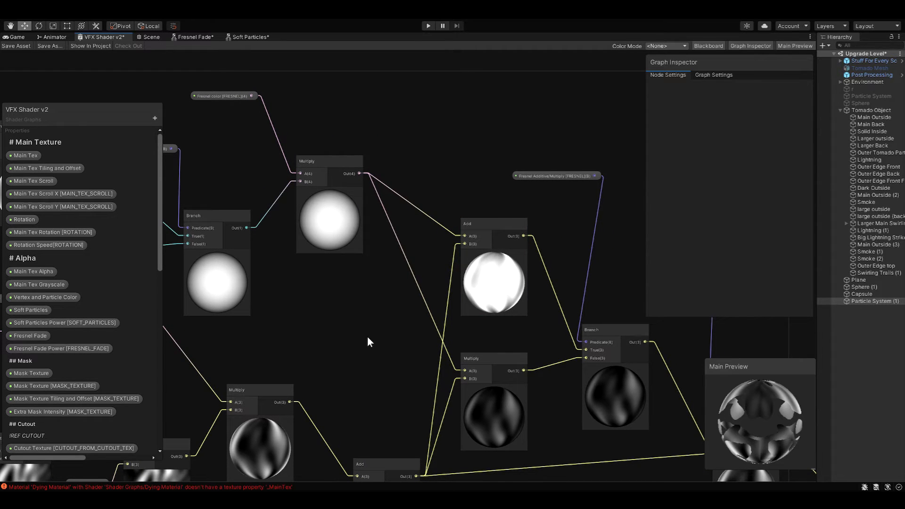
{"action": "middle_click_drag", "start_coordinate": [368, 337], "coordinate": [423, 325]}
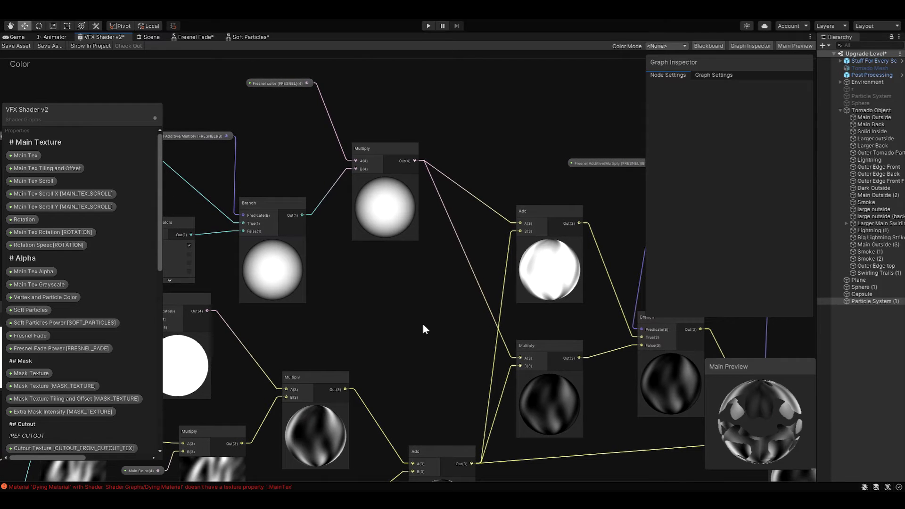
{"action": "middle_click_drag", "start_coordinate": [428, 325], "coordinate": [324, 298]}
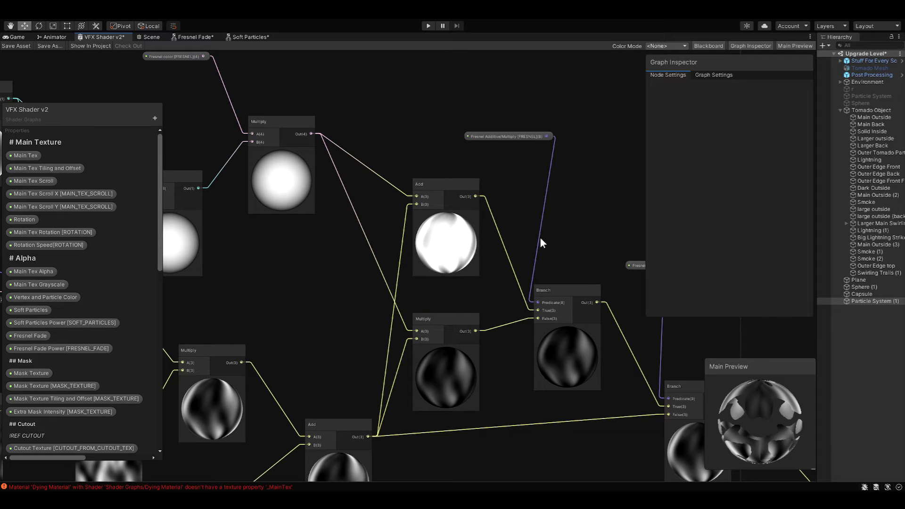
{"action": "left_click_drag", "start_coordinate": [499, 138], "coordinate": [477, 142]}
{"action": "middle_click_drag", "start_coordinate": [567, 259], "coordinate": [471, 190]}
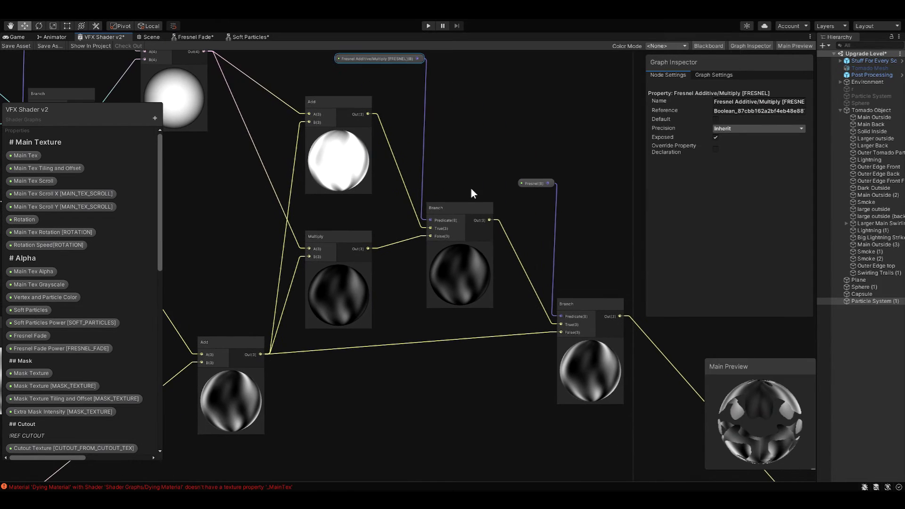
{"action": "left_click", "coordinate": [470, 170]}
Compare the Fresnel Add and Multiply paths through their Branch to the final Branch controlled by the Fresnel Boolean.
{"action": "middle_click_drag", "start_coordinate": [323, 207], "coordinate": [422, 254]}
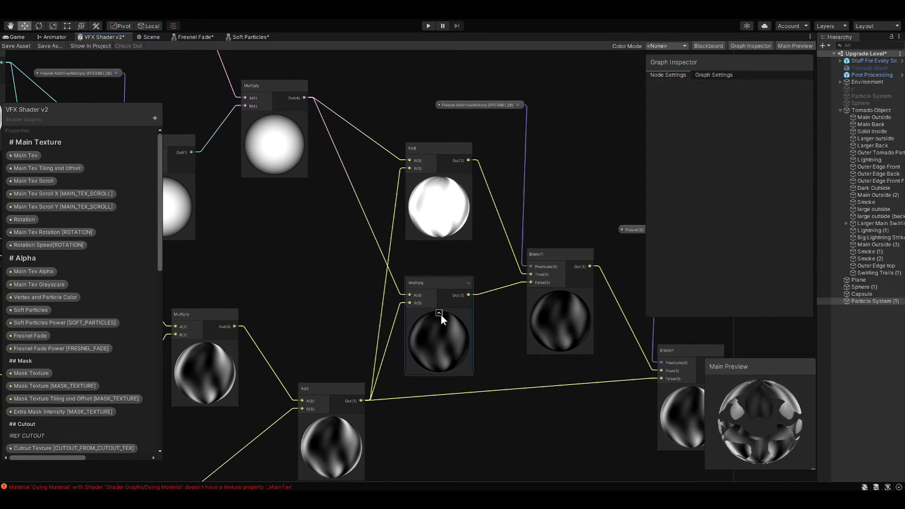
{"action": "middle_click_drag", "start_coordinate": [332, 196], "coordinate": [376, 240]}
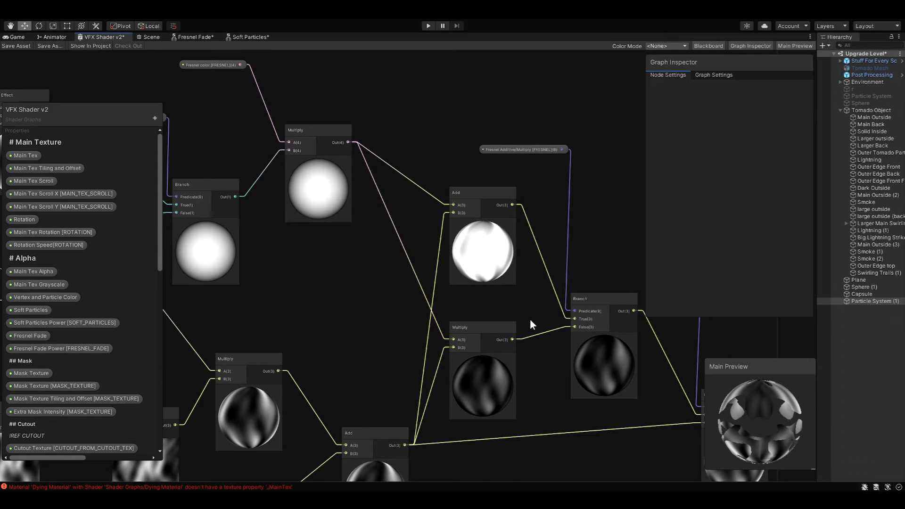
{"action": "middle_click_drag", "start_coordinate": [530, 319], "coordinate": [451, 292]}
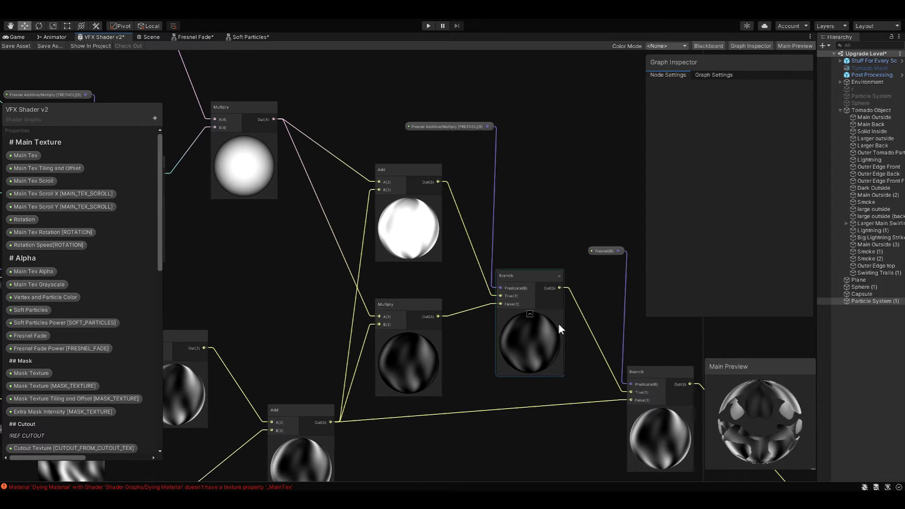
{"action": "middle_click_drag", "start_coordinate": [575, 377], "coordinate": [524, 308]}
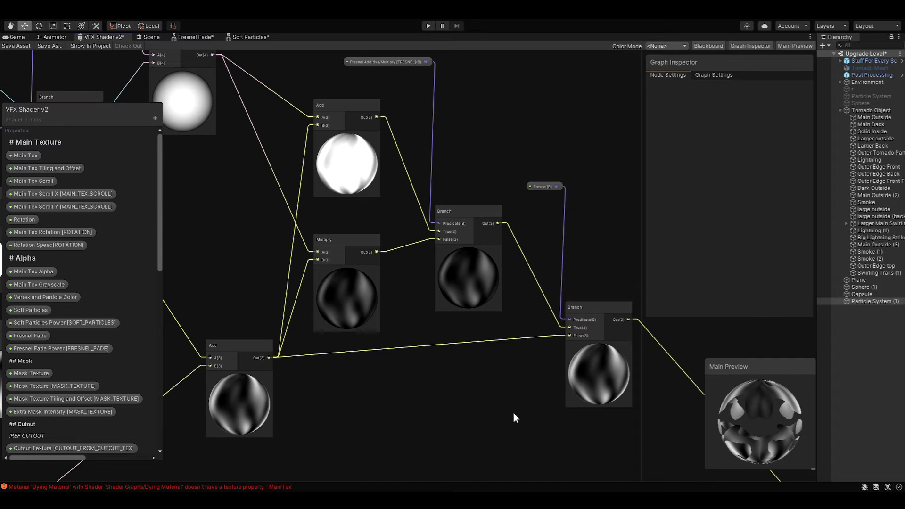
Follow the final color Branch output to the Base Color input of the Fragment block.
{"action": "middle_click_drag", "start_coordinate": [622, 477], "coordinate": [289, 310]}
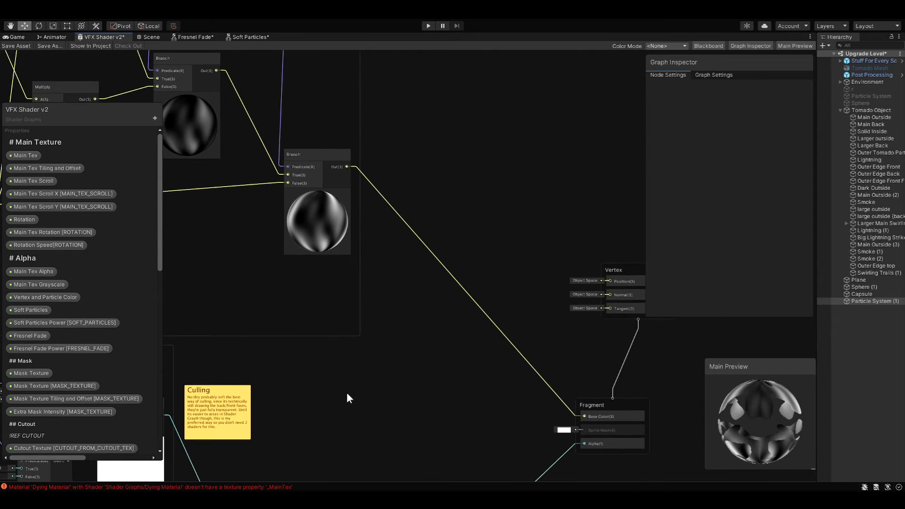
{"action": "middle_click_drag", "start_coordinate": [369, 446], "coordinate": [293, 315]}
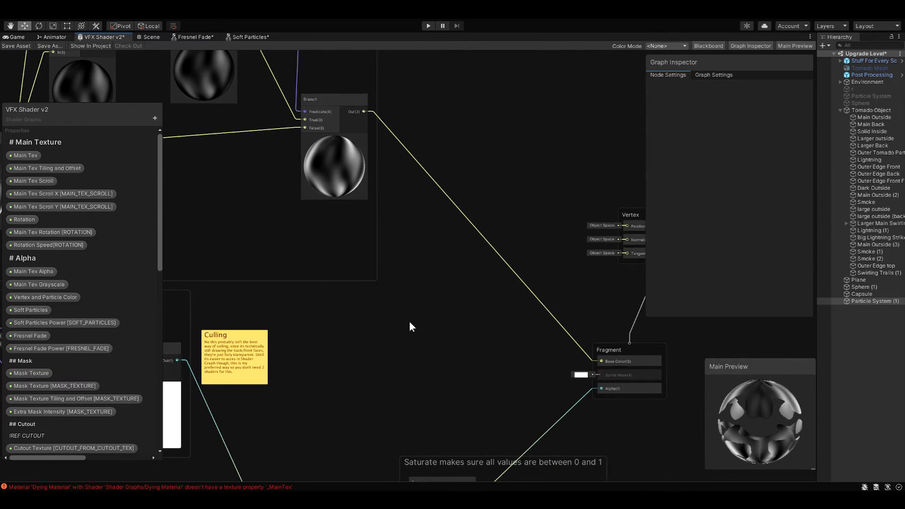
{"action": "middle_click_drag", "start_coordinate": [409, 323], "coordinate": [584, 382]}
Go to the cutout section and trace the connection above the Cutout keyword node back to the Main Texture sample.
{"action": "scroll", "coordinate": [448, 369], "scroll_direction": "down", "scroll_amount": 6}
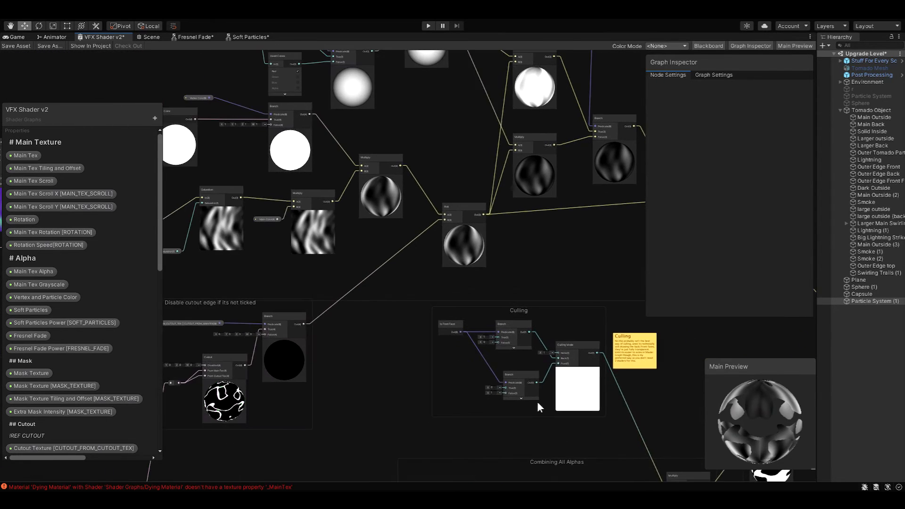
{"action": "middle_click_drag", "start_coordinate": [480, 359], "coordinate": [517, 217]}
{"action": "middle_click_drag", "start_coordinate": [362, 333], "coordinate": [560, 337]}
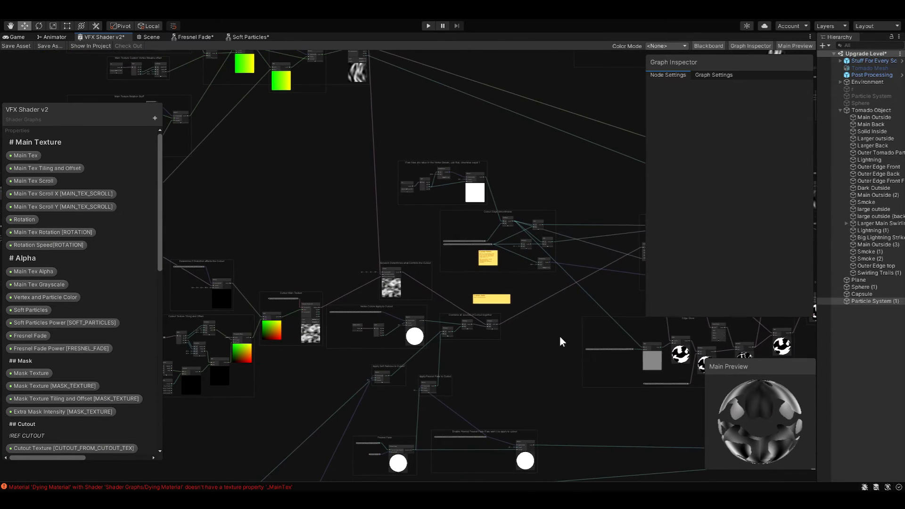
{"action": "middle_click_drag", "start_coordinate": [494, 418], "coordinate": [612, 422]}
{"action": "scroll", "coordinate": [376, 401], "scroll_direction": "up", "scroll_amount": 6}
{"action": "middle_click_drag", "start_coordinate": [438, 359], "coordinate": [248, 456]}
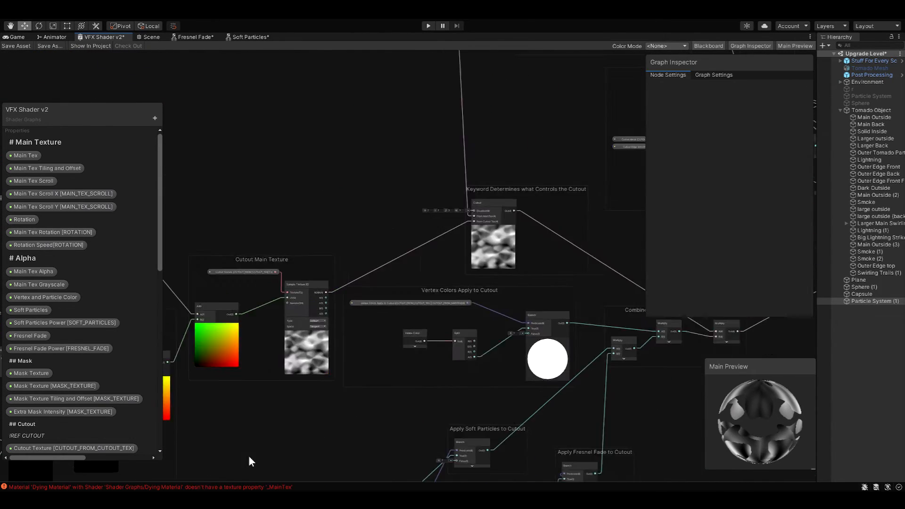
{"action": "middle_click_drag", "start_coordinate": [398, 214], "coordinate": [286, 411]}
{"action": "middle_click_drag", "start_coordinate": [294, 192], "coordinate": [293, 443]}
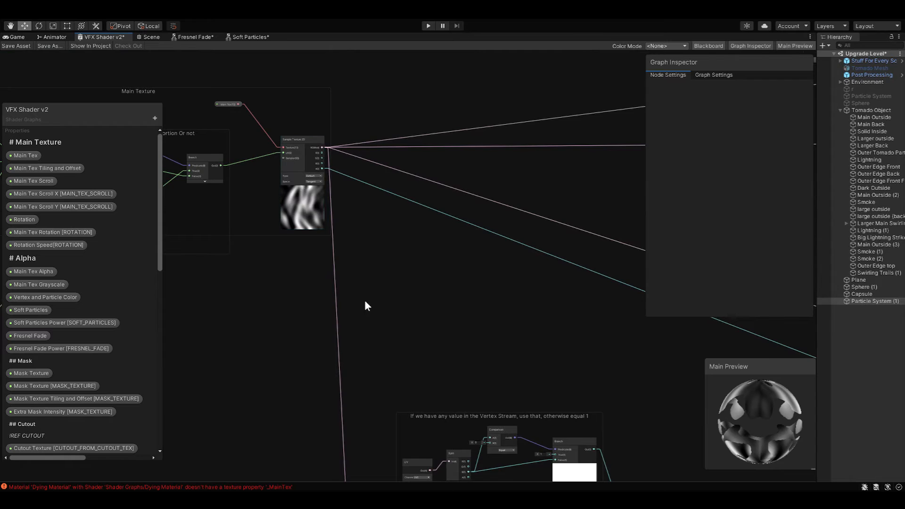
Find the Cutout keyword and inspect its node in the "Keyword Determines what Controls the Cutout" group.
{"action": "middle_click_drag", "start_coordinate": [370, 439], "coordinate": [358, 181]}
{"action": "middle_click_drag", "start_coordinate": [408, 310], "coordinate": [398, 221]}
{"action": "middle_click_drag", "start_coordinate": [416, 383], "coordinate": [404, 339]}
{"action": "scroll", "coordinate": [404, 338], "scroll_direction": "up", "scroll_amount": 4}
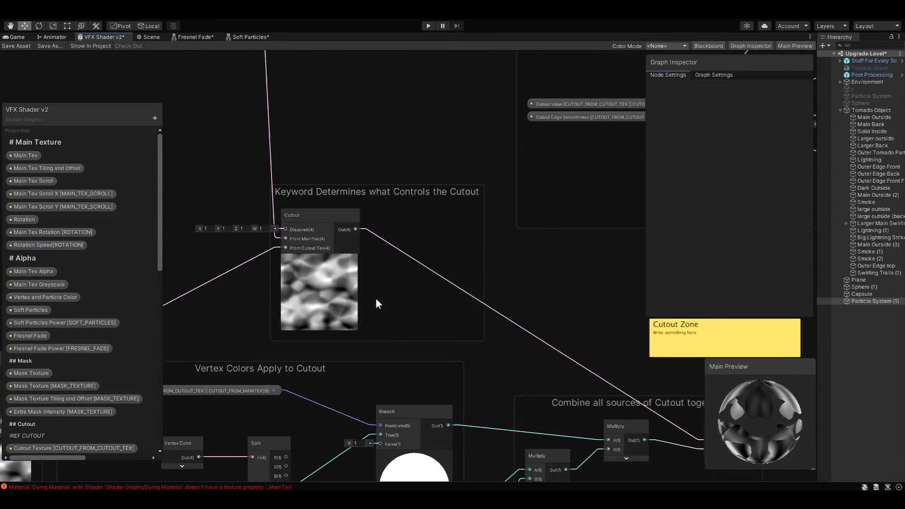
{"action": "scroll", "coordinate": [52, 417], "scroll_direction": "down", "scroll_amount": 15}
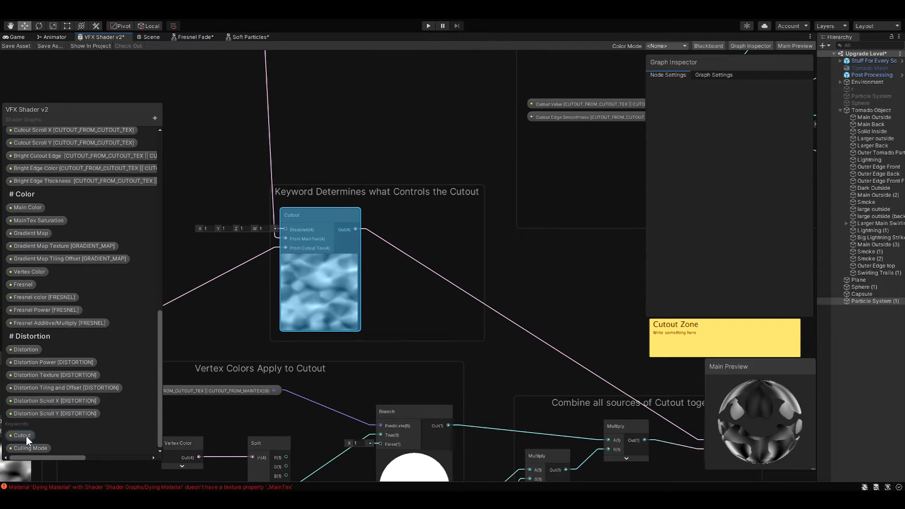
{"action": "left_click", "coordinate": [301, 238]}
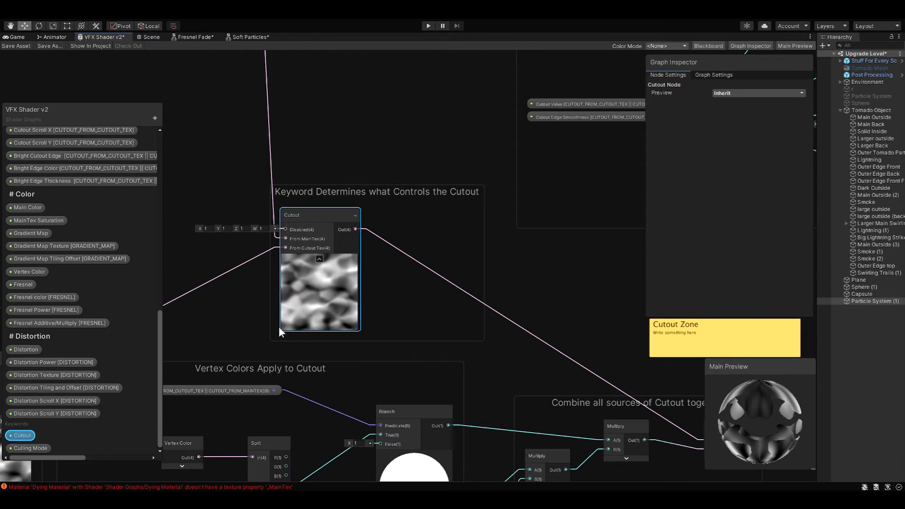
Inspect the Cutout Texture property that feeds Sample Texture 2D in the Cutout Main Texture group.
{"action": "middle_click_drag", "start_coordinate": [228, 319], "coordinate": [537, 303]}
{"action": "mouse_move", "coordinate": [380, 431]}
{"action": "middle_mouse_down"}
{"action": "mouse_move", "coordinate": [574, 360]}
{"action": "mouse_move", "coordinate": [419, 404]}
{"action": "middle_mouse_up"}
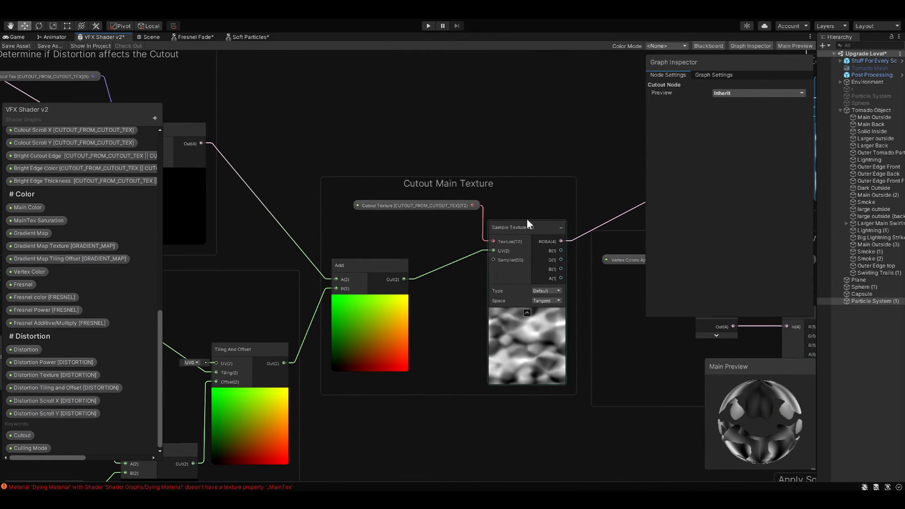
{"action": "left_click", "coordinate": [428, 205]}
Examine the Cutout Texture Tiling and Offset group, including its scroll properties, Time multiplication and Tiling And Offset node.
{"action": "middle_click_drag", "start_coordinate": [320, 440], "coordinate": [512, 239]}
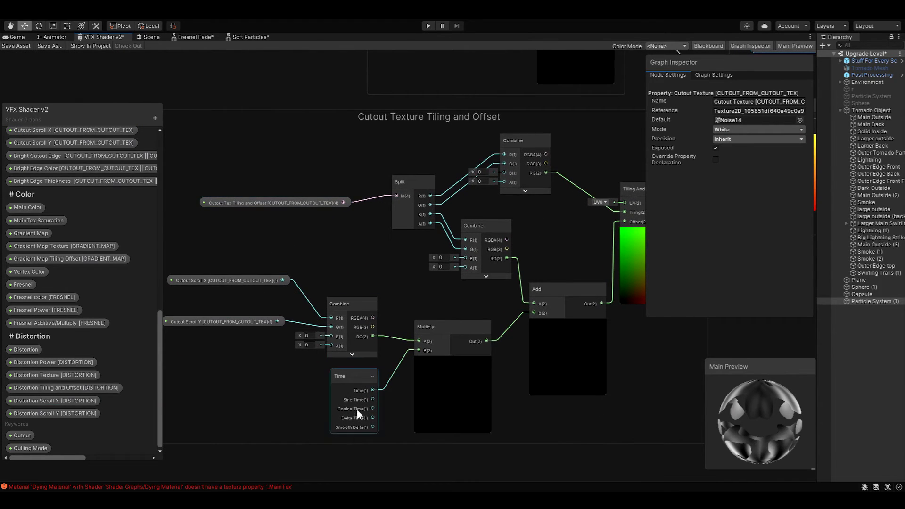
{"action": "middle_click_drag", "start_coordinate": [403, 303], "coordinate": [300, 409]}
{"action": "middle_click_drag", "start_coordinate": [234, 333], "coordinate": [380, 277]}
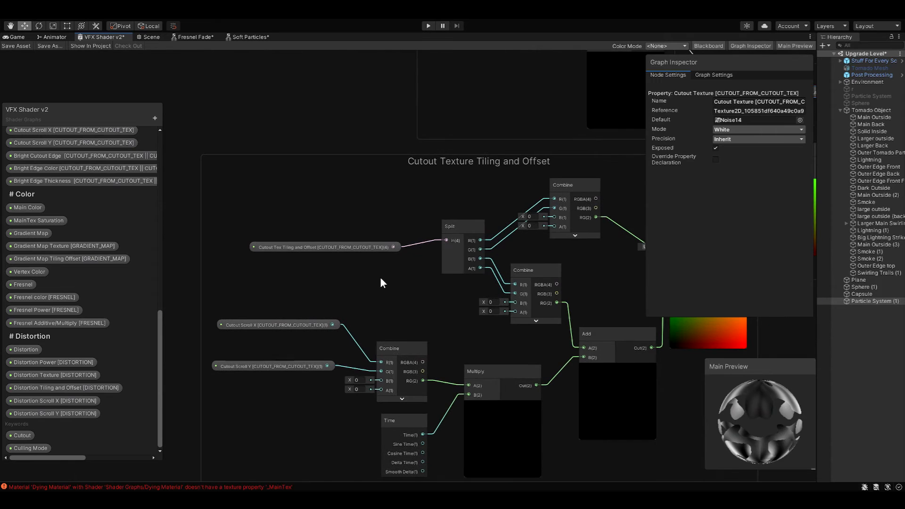
{"action": "middle_click_drag", "start_coordinate": [602, 267], "coordinate": [521, 356]}
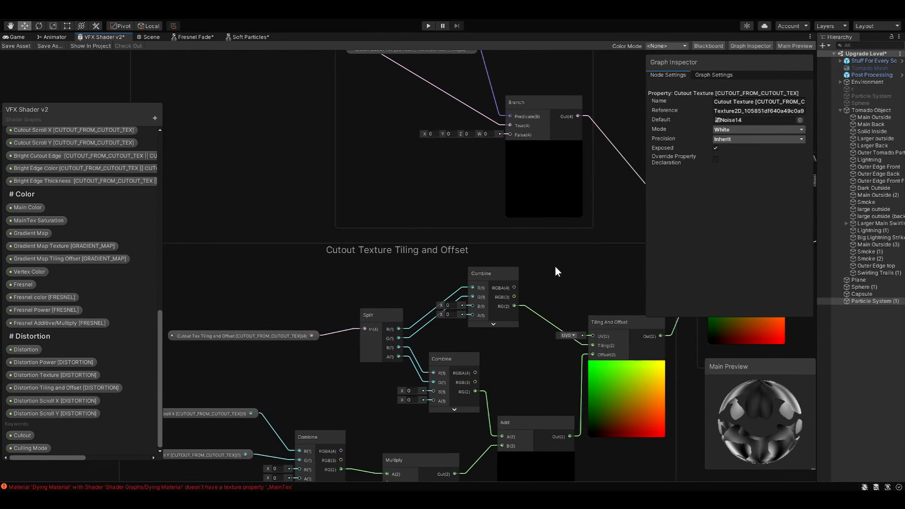
Reposition the Distort Cutout Tex property node in the "Determine if Distortion affects the Cutout" group and trace the Branch output to the Add node.
{"action": "middle_click_drag", "start_coordinate": [567, 240], "coordinate": [485, 394]}
{"action": "middle_click_drag", "start_coordinate": [564, 210], "coordinate": [566, 246]}
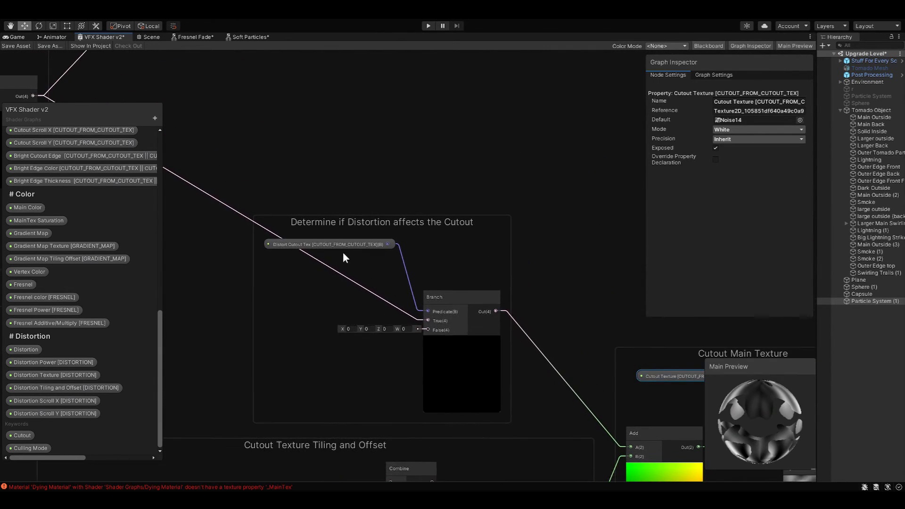
{"action": "left_click_drag", "start_coordinate": [342, 245], "coordinate": [353, 223]}
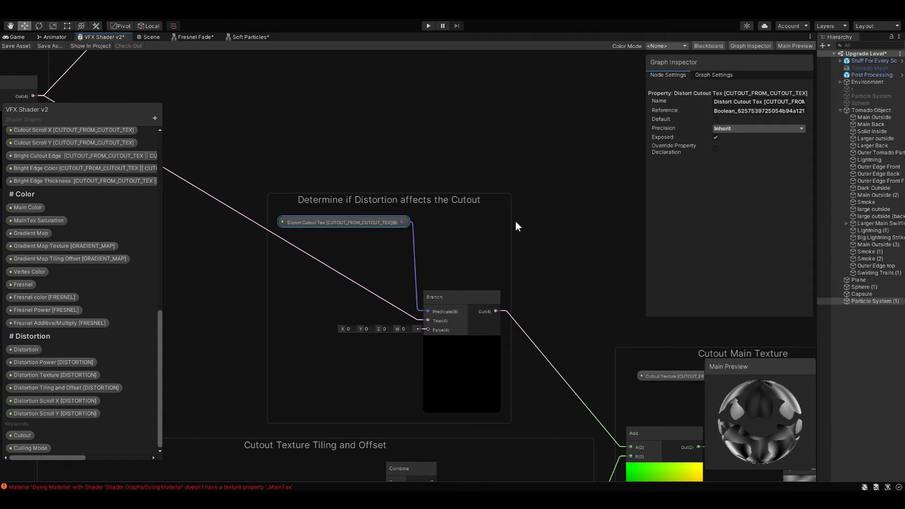
{"action": "middle_click_drag", "start_coordinate": [579, 307], "coordinate": [511, 252]}
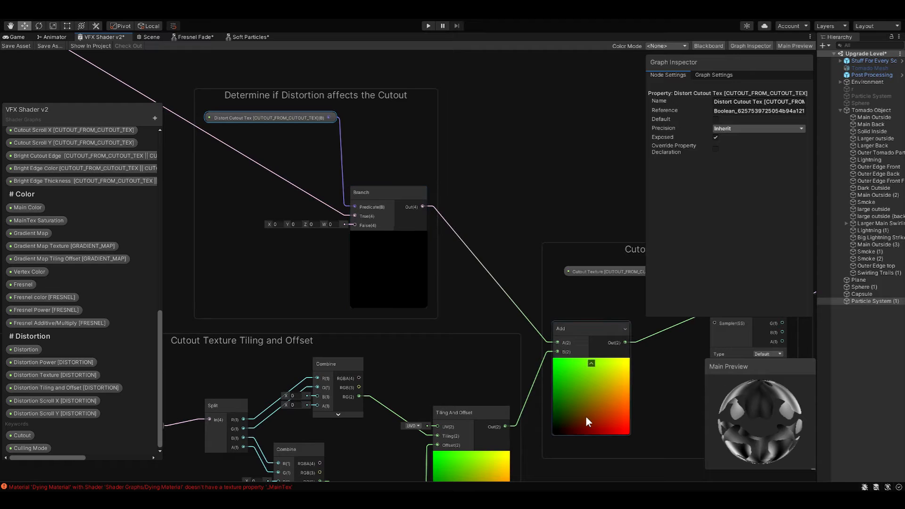
Trace the Cutout Main Texture sample through the Cutout keyword node to the "Combine all sources of Cutout together" group.
{"action": "middle_click_drag", "start_coordinate": [619, 191], "coordinate": [430, 200]}
{"action": "middle_click_drag", "start_coordinate": [589, 187], "coordinate": [284, 290]}
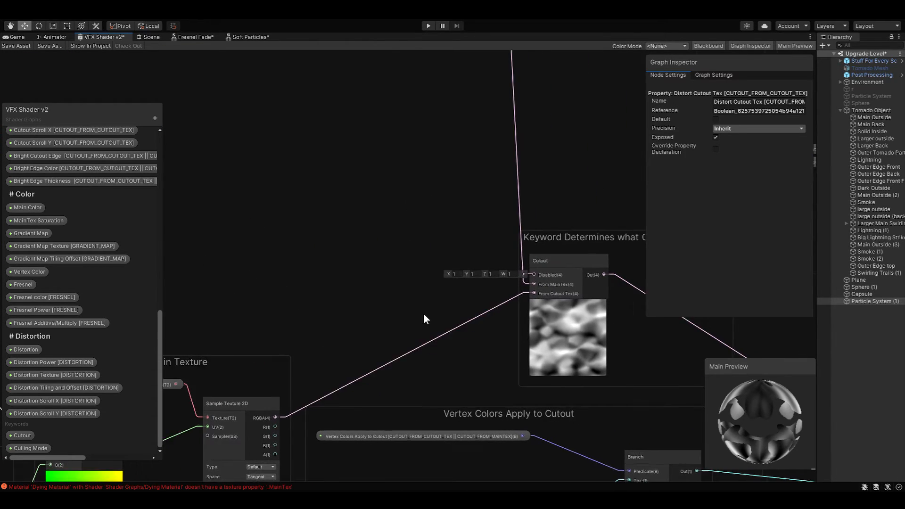
{"action": "middle_click_drag", "start_coordinate": [505, 291], "coordinate": [460, 265]}
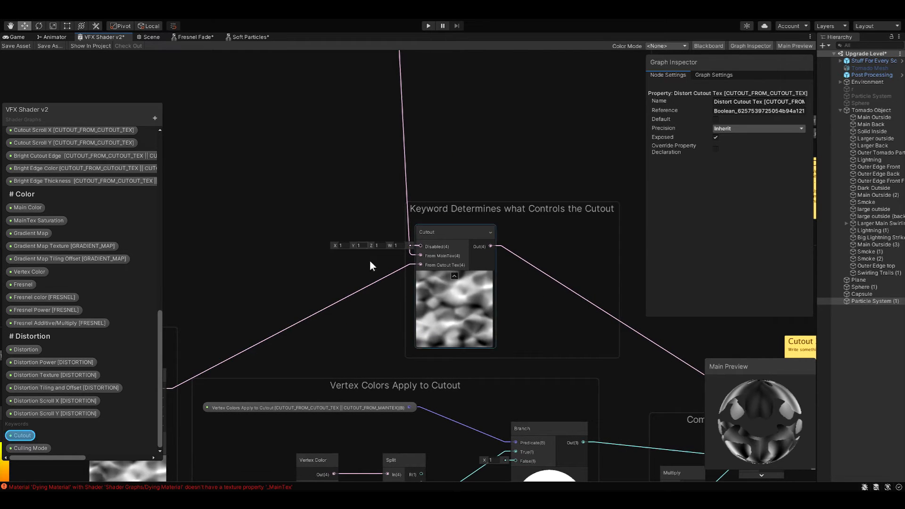
{"action": "middle_click_drag", "start_coordinate": [603, 378], "coordinate": [402, 251]}
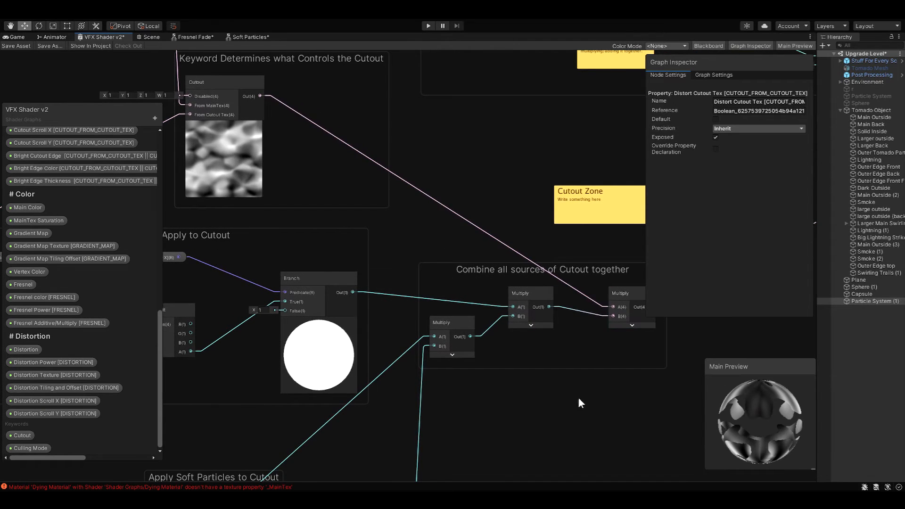
Trace the combined cutout inputs back to the "Apply Soft Particles to Cutout" group and its Branch node.
{"action": "middle_click_drag", "start_coordinate": [550, 399], "coordinate": [581, 333]}
{"action": "middle_click_drag", "start_coordinate": [496, 399], "coordinate": [619, 256]}
{"action": "middle_click_drag", "start_coordinate": [458, 320], "coordinate": [575, 236]}
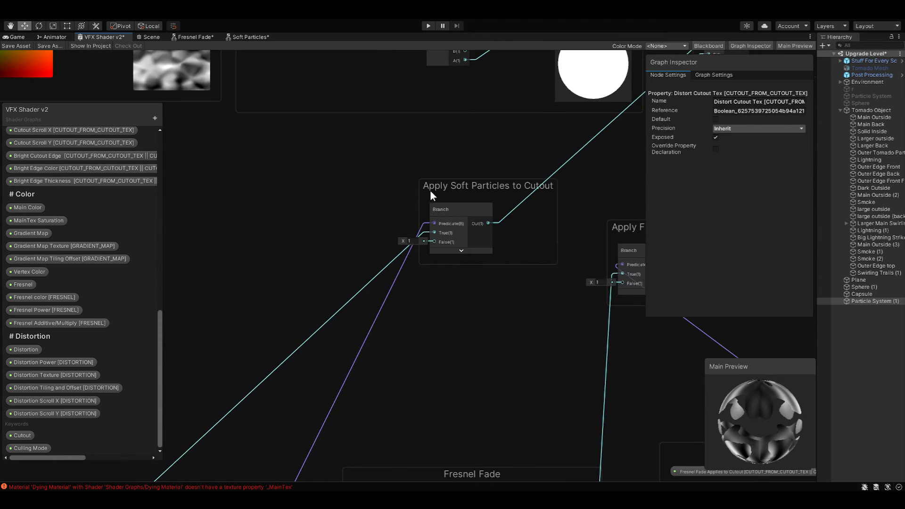
{"action": "middle_click_drag", "start_coordinate": [589, 298], "coordinate": [443, 298]}
Examine the "Vertex Colors Apply to Cutout" group, inspecting its Vertex Color and Split nodes.
{"action": "middle_click_drag", "start_coordinate": [492, 159], "coordinate": [466, 327]}
{"action": "middle_click_drag", "start_coordinate": [302, 307], "coordinate": [409, 351]}
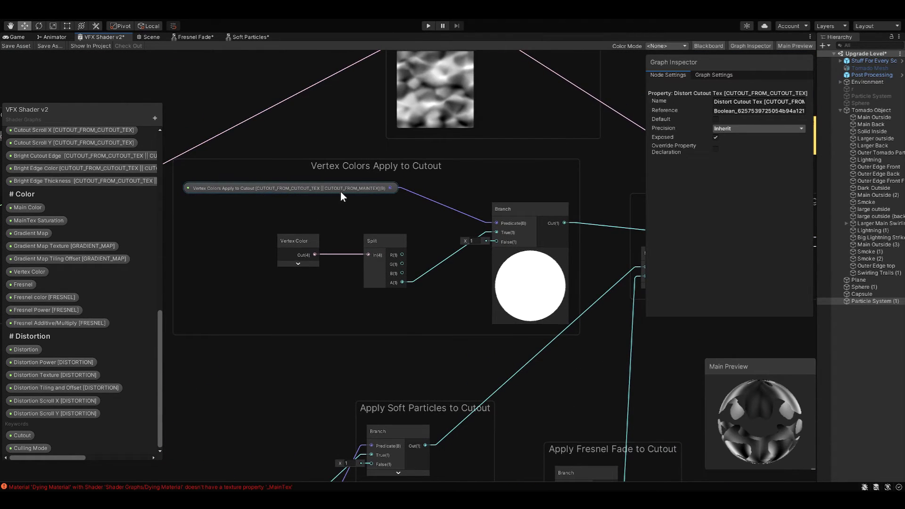
{"action": "left_click", "coordinate": [293, 243]}
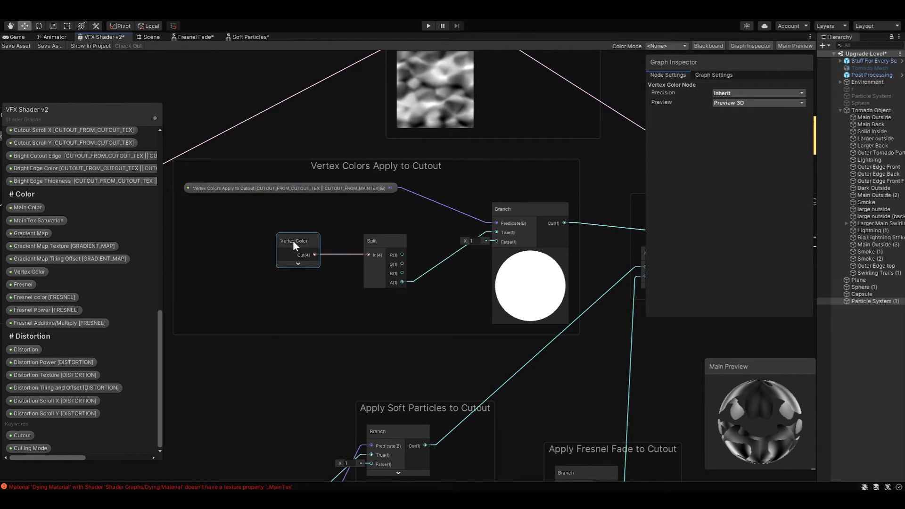
{"action": "left_click", "coordinate": [375, 250]}
Examine the Fresnel Fade group and the "Apply Fresnel Fade to Cutout" Branch, and follow them to the cutout-combining Multiply nodes.
{"action": "middle_click_drag", "start_coordinate": [580, 396], "coordinate": [466, 128]}
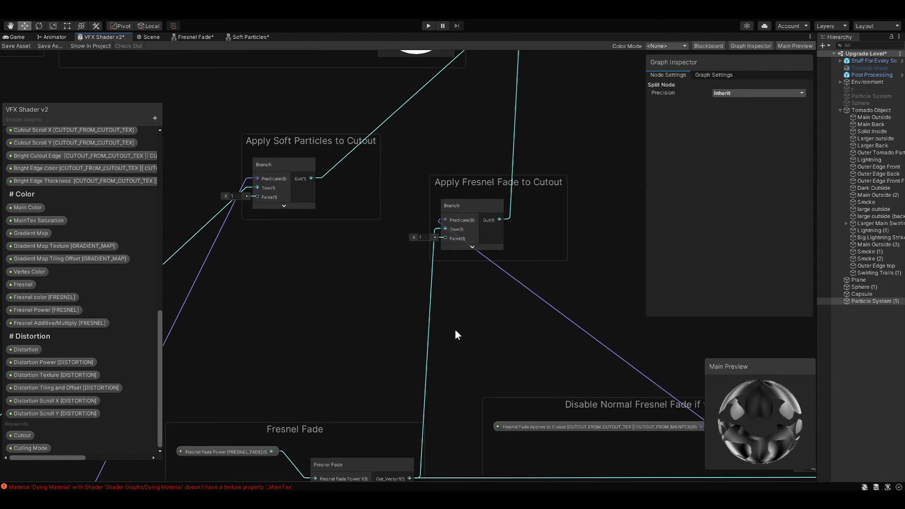
{"action": "middle_click_drag", "start_coordinate": [473, 391], "coordinate": [612, 168]}
{"action": "middle_click_drag", "start_coordinate": [528, 163], "coordinate": [390, 318]}
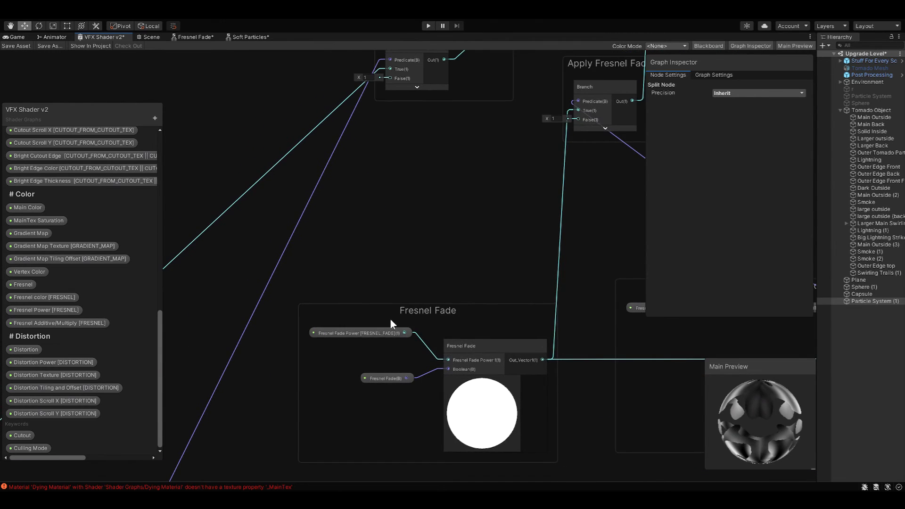
{"action": "middle_click_drag", "start_coordinate": [557, 202], "coordinate": [460, 243]}
{"action": "middle_click_drag", "start_coordinate": [528, 150], "coordinate": [358, 348]}
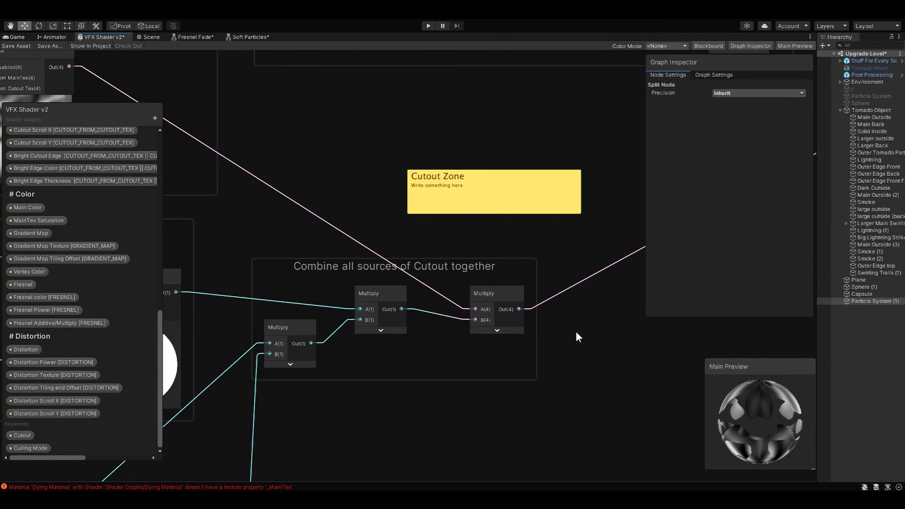
Follow the combined cutout output to the "Actual Cutout Logic" group and inspect its Invert Colors, Smoothstep and Step nodes.
{"action": "middle_click_drag", "start_coordinate": [575, 332], "coordinate": [340, 346]}
{"action": "scroll", "coordinate": [341, 345], "scroll_direction": "down", "scroll_amount": 3}
{"action": "middle_click_drag", "start_coordinate": [474, 317], "coordinate": [253, 196]}
{"action": "middle_click_drag", "start_coordinate": [465, 246], "coordinate": [625, 426]}
{"action": "scroll", "coordinate": [372, 357], "scroll_direction": "up", "scroll_amount": 3}
{"action": "middle_click_drag", "start_coordinate": [402, 320], "coordinate": [335, 377]}
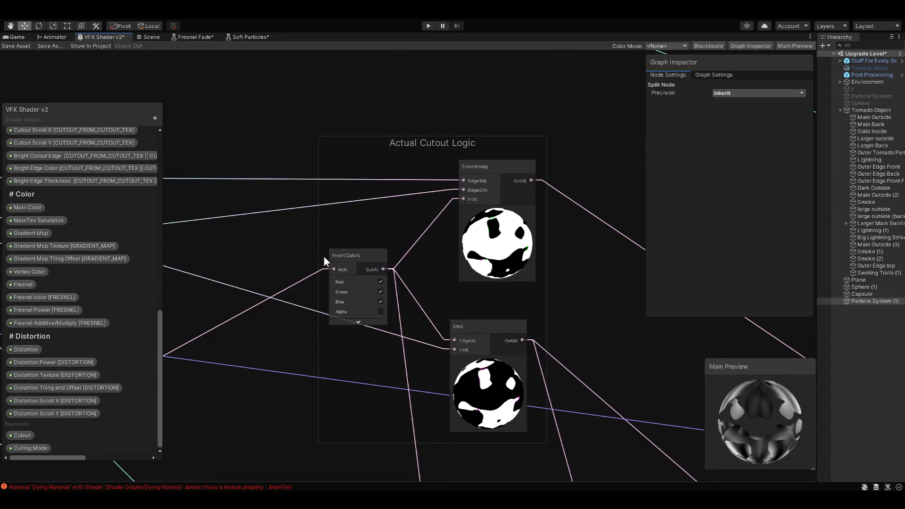
{"action": "left_click", "coordinate": [352, 260]}
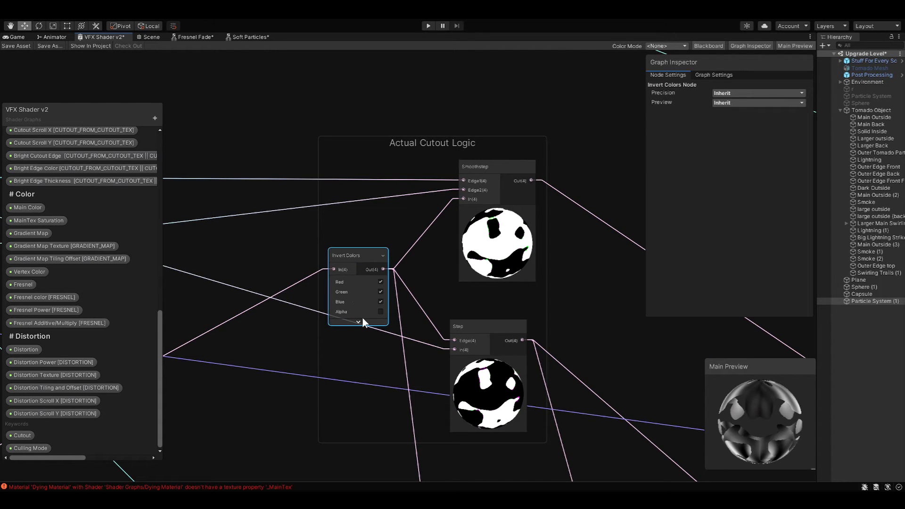
{"action": "left_click", "coordinate": [502, 165]}
{"action": "left_click", "coordinate": [474, 347]}
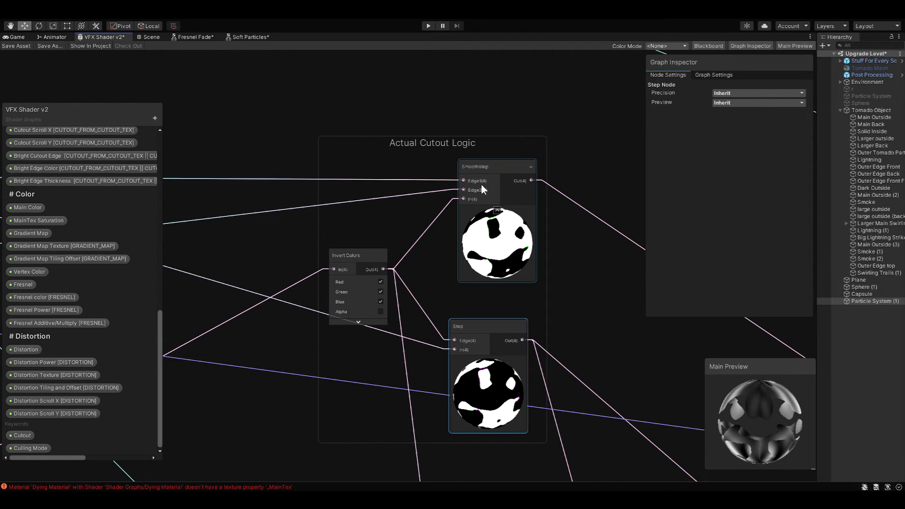
Trace the Smoothstep edges back to the "Cutout Edge Smoothness" group and inspect the Cutout Value property.
{"action": "middle_click_drag", "start_coordinate": [255, 252], "coordinate": [270, 253]}
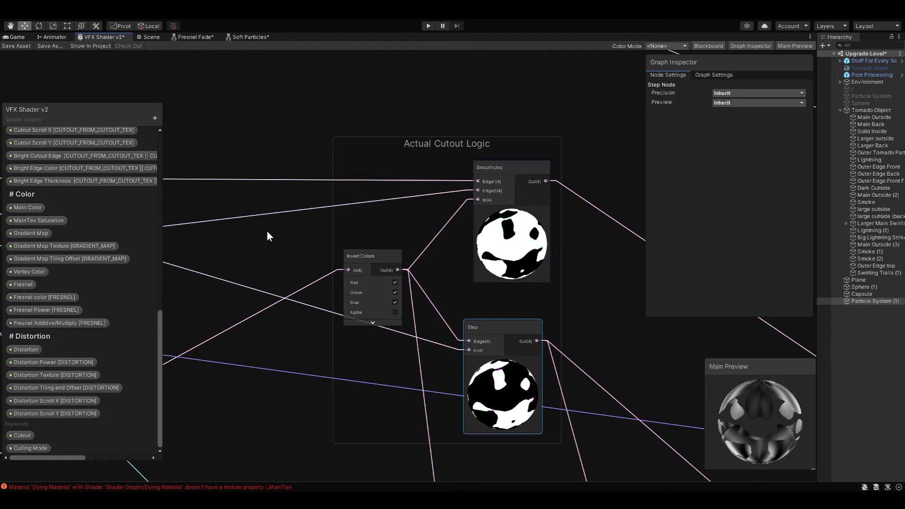
{"action": "middle_click_drag", "start_coordinate": [219, 245], "coordinate": [565, 255]}
{"action": "middle_click_drag", "start_coordinate": [271, 236], "coordinate": [499, 245]}
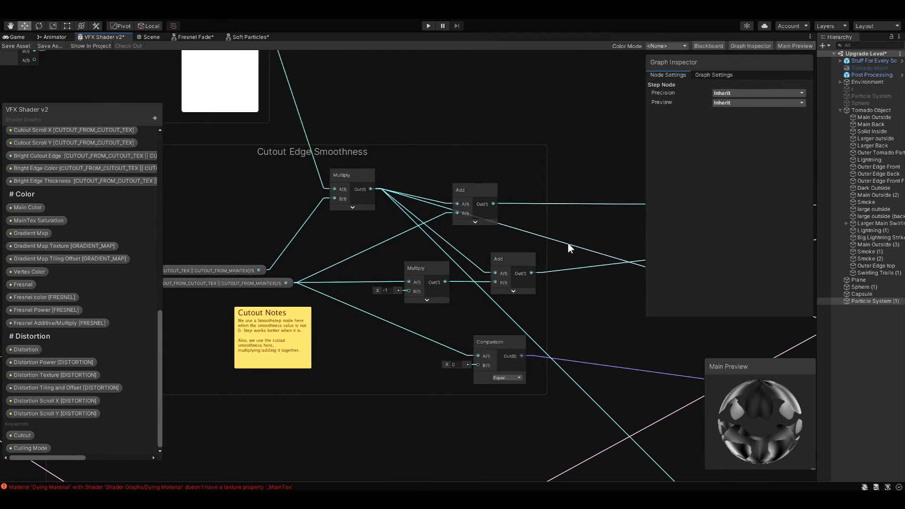
{"action": "middle_click_drag", "start_coordinate": [347, 257], "coordinate": [437, 253]}
{"action": "left_click", "coordinate": [222, 267]}
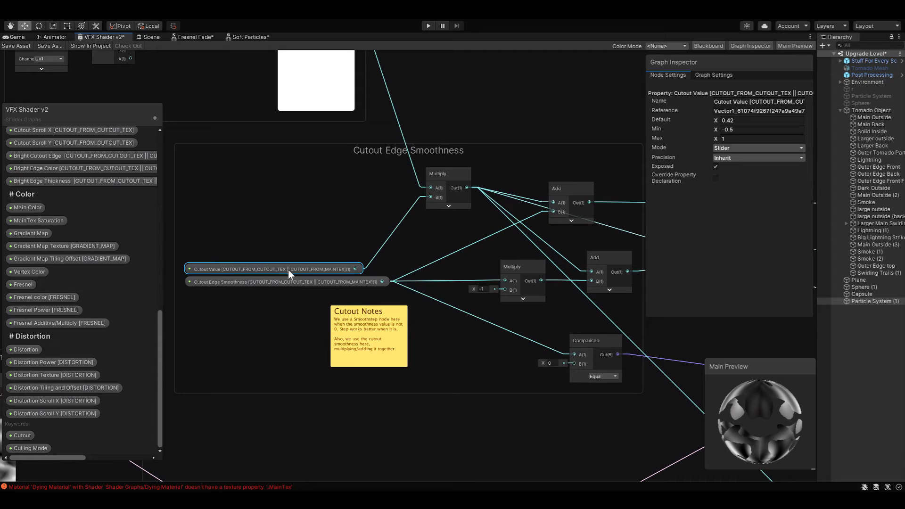
Examine how Cutout Value and Cutout Edge Smoothness feed the Multiply, Add and Comparison nodes in the edge smoothness group.
{"action": "middle_click_drag", "start_coordinate": [423, 249], "coordinate": [280, 258]}
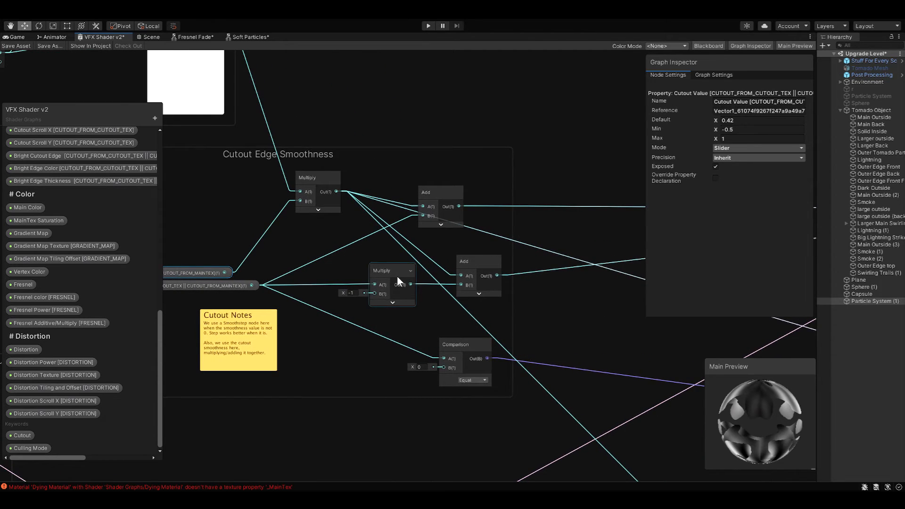
{"action": "middle_click_drag", "start_coordinate": [195, 294], "coordinate": [234, 298]}
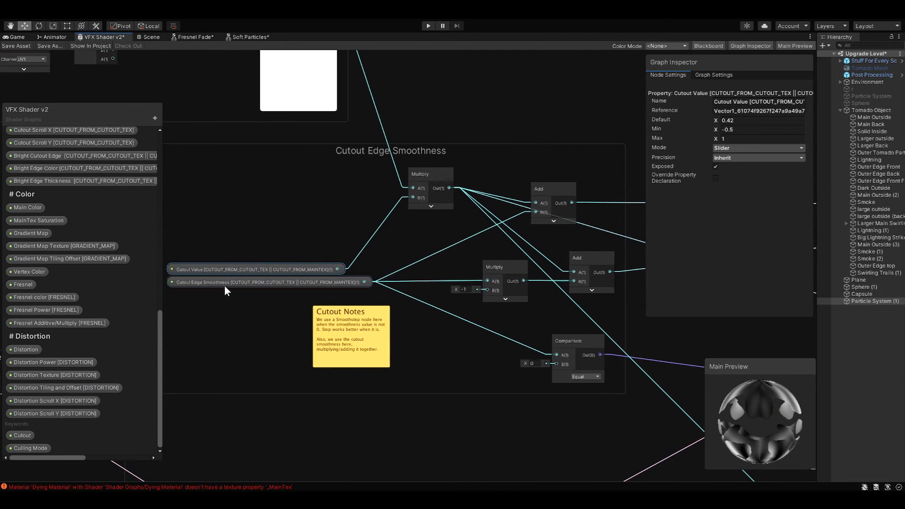
{"action": "middle_click_drag", "start_coordinate": [417, 296], "coordinate": [405, 295]}
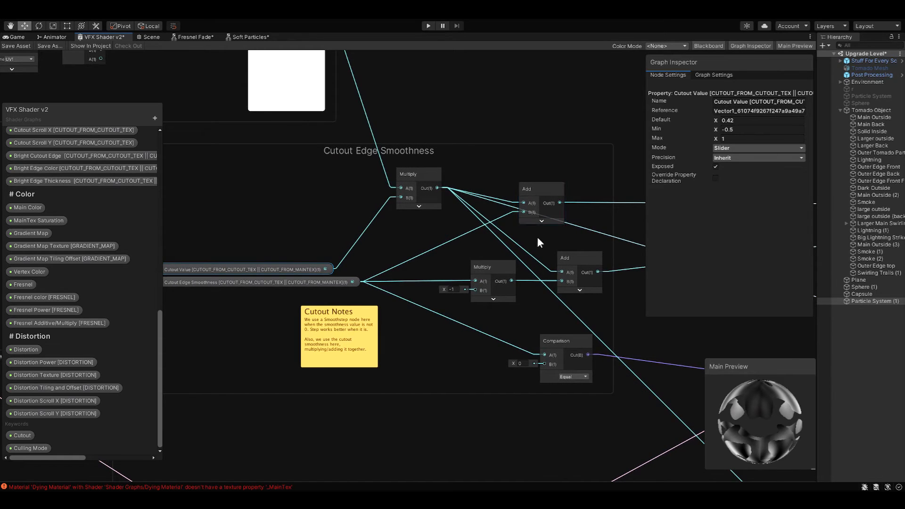
{"action": "middle_click_drag", "start_coordinate": [536, 237], "coordinate": [469, 254]}
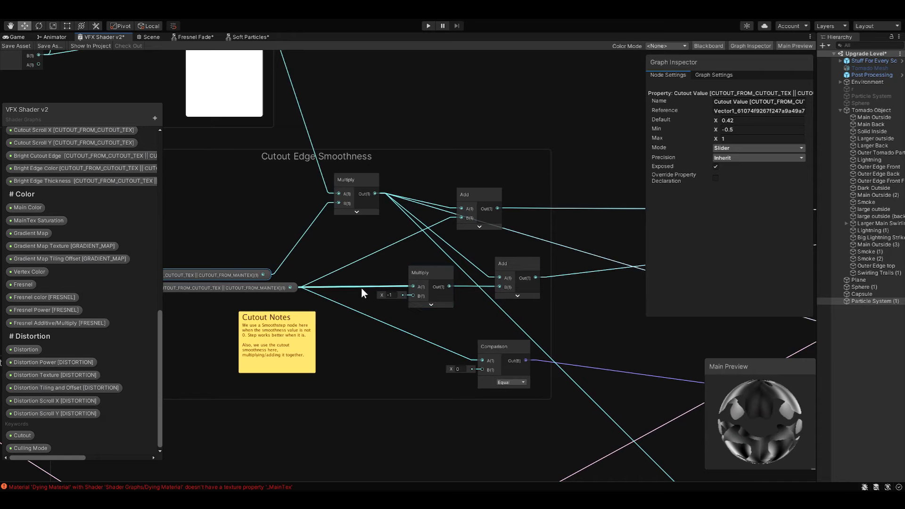
{"action": "middle_click_drag", "start_coordinate": [236, 255], "coordinate": [349, 256]}
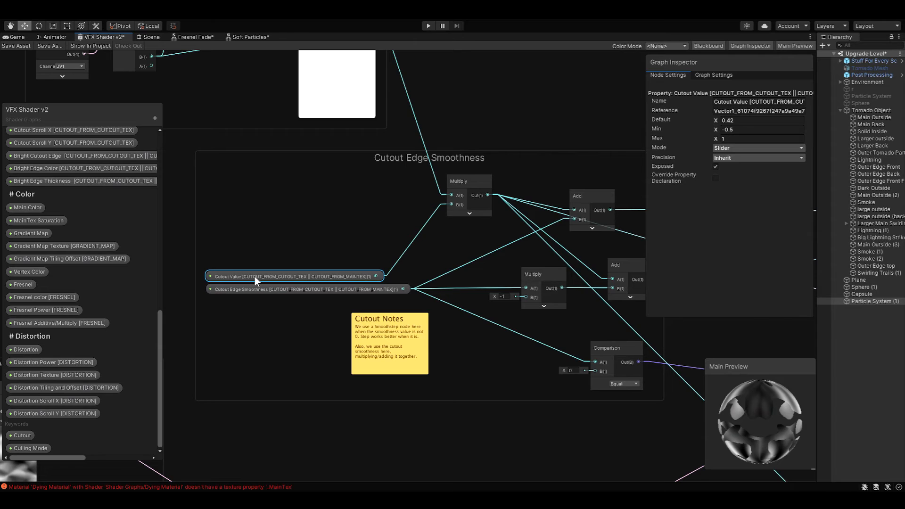
Return to the "Actual Cutout Logic" group and compare the inputs of the Step and Smoothstep nodes.
{"action": "middle_click_drag", "start_coordinate": [592, 246], "coordinate": [122, 248]}
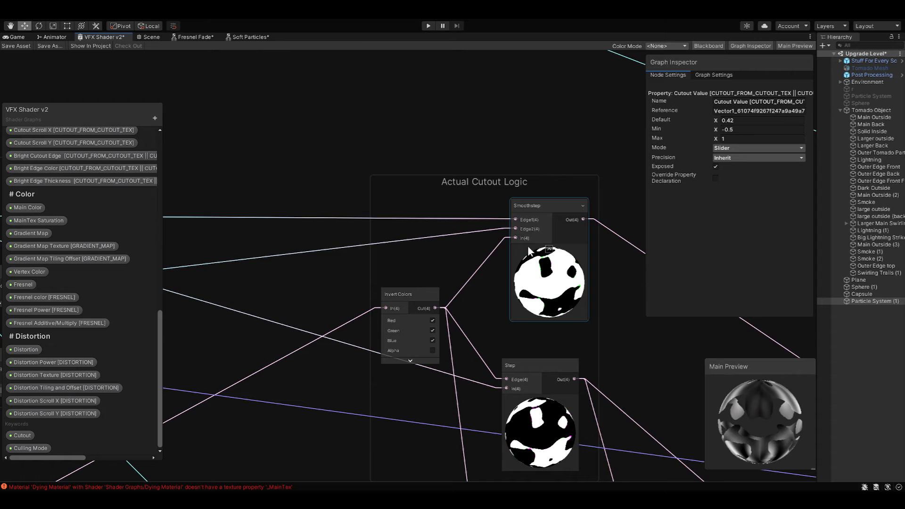
{"action": "middle_click_drag", "start_coordinate": [296, 309], "coordinate": [290, 229]}
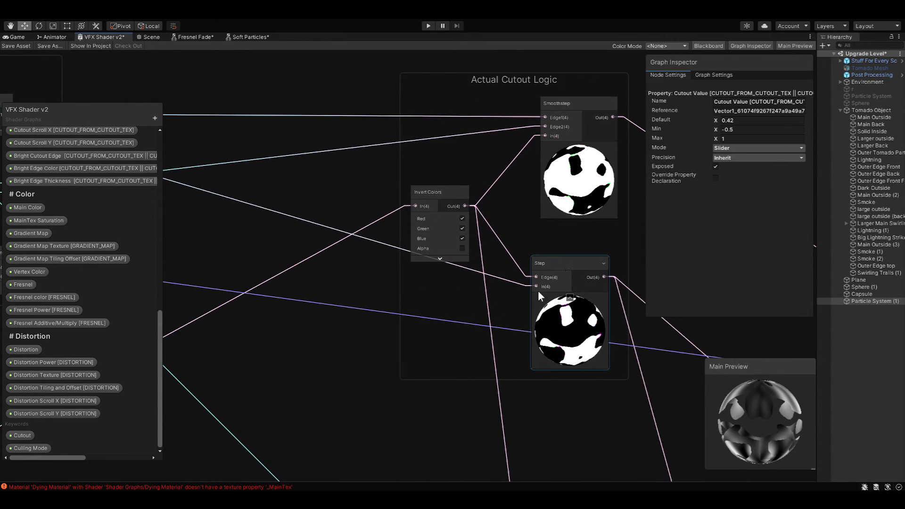
{"action": "left_click", "coordinate": [549, 265]}
{"action": "left_click", "coordinate": [246, 261]}
{"action": "middle_click_drag", "start_coordinate": [235, 261], "coordinate": [258, 263]}
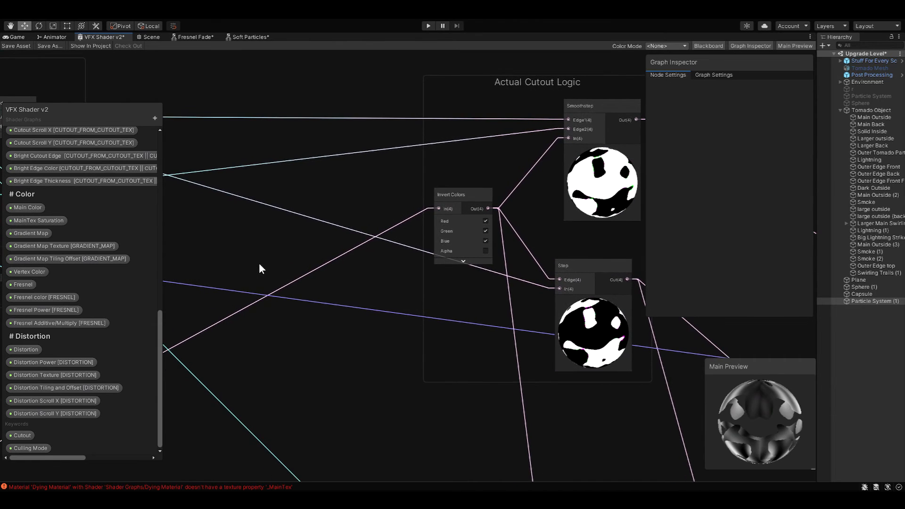
{"action": "middle_click_drag", "start_coordinate": [349, 358], "coordinate": [199, 341]}
{"action": "left_click", "coordinate": [456, 97]}
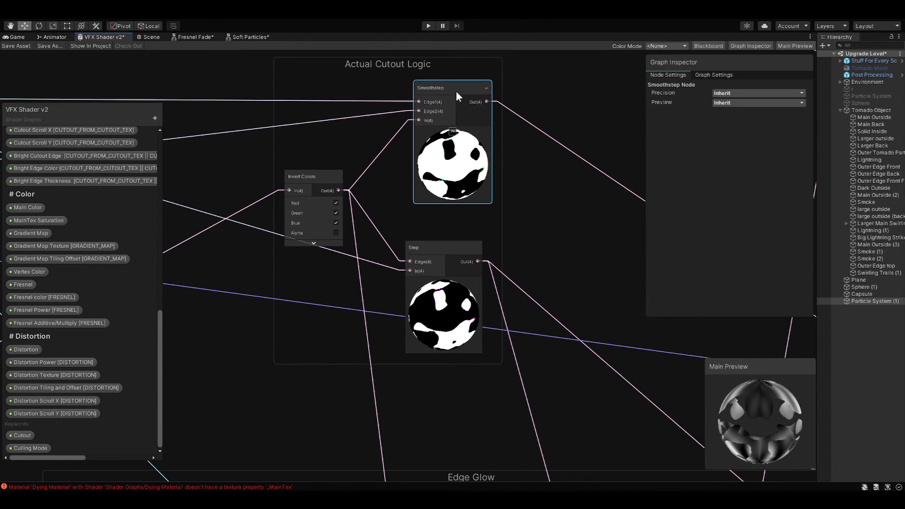
Reposition the UV node in the Vertex Stream value group, showing its preview briefly and collapsing it again.
{"action": "left_click", "coordinate": [533, 228]}
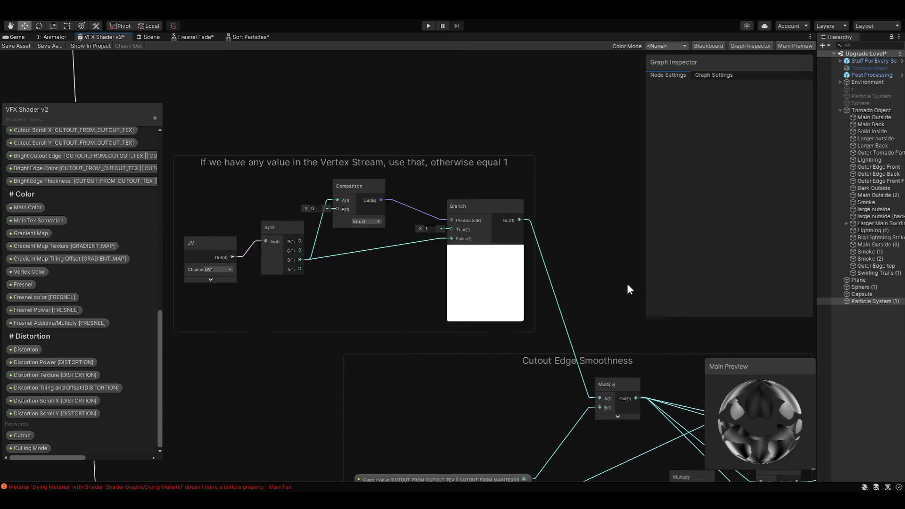
{"action": "left_click", "coordinate": [272, 303]}
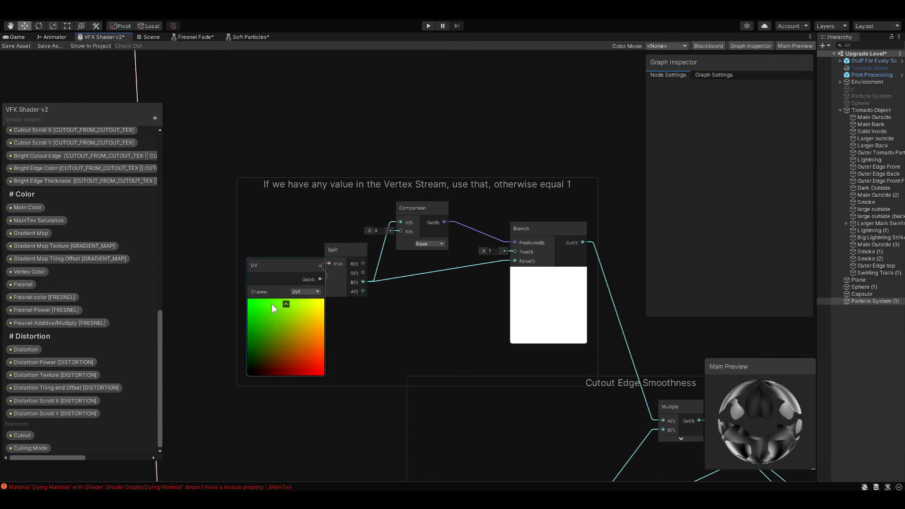
{"action": "left_click_drag", "start_coordinate": [278, 268], "coordinate": [263, 262]}
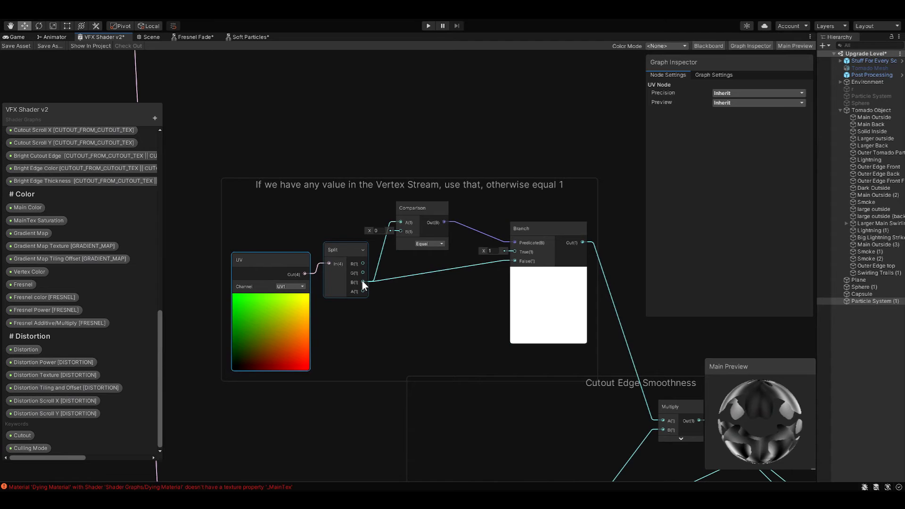
{"action": "left_click", "coordinate": [270, 299]}
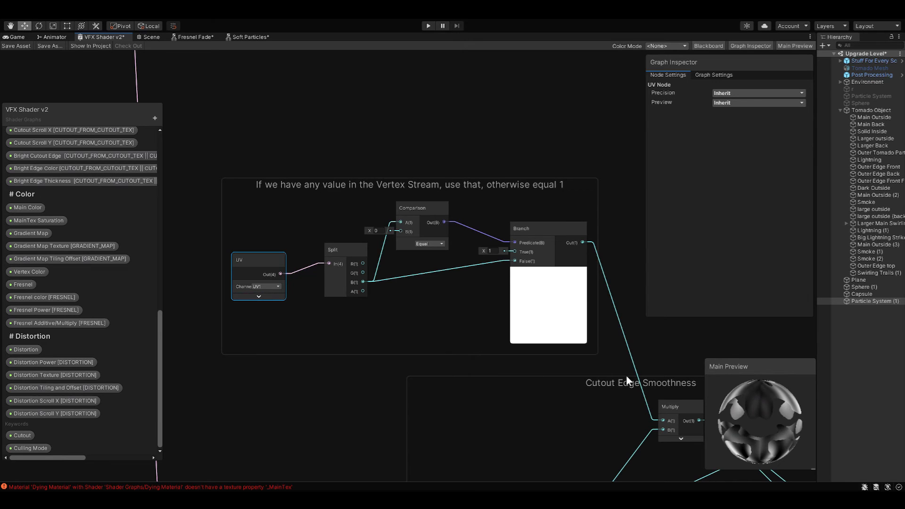
Go to the "Actual Determination of Step/Smoothstep and Possible Optimization" group and inspect its Branch and Cutout keyword nodes.
{"action": "middle_click_drag", "start_coordinate": [676, 391], "coordinate": [321, 269]}
{"action": "middle_click_drag", "start_coordinate": [605, 346], "coordinate": [400, 247]}
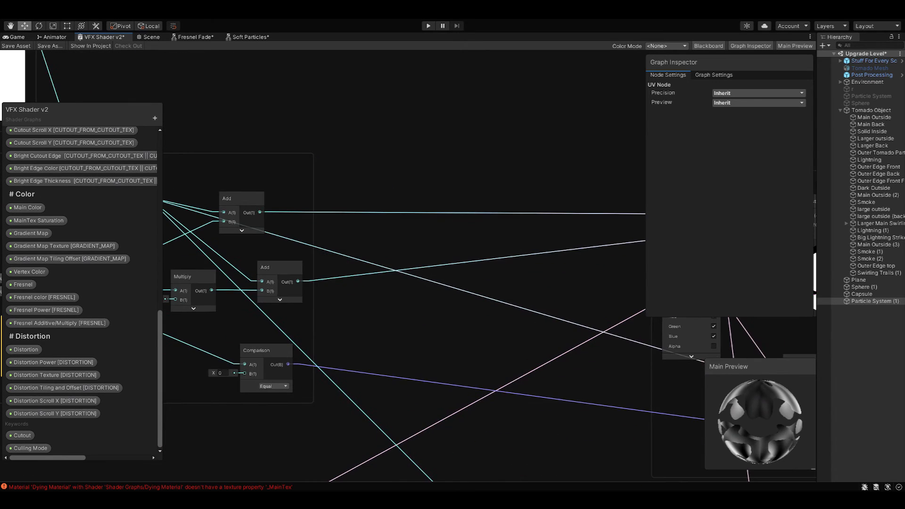
{"action": "middle_click_drag", "start_coordinate": [483, 442], "coordinate": [450, 247]}
{"action": "middle_click_drag", "start_coordinate": [557, 288], "coordinate": [232, 346]}
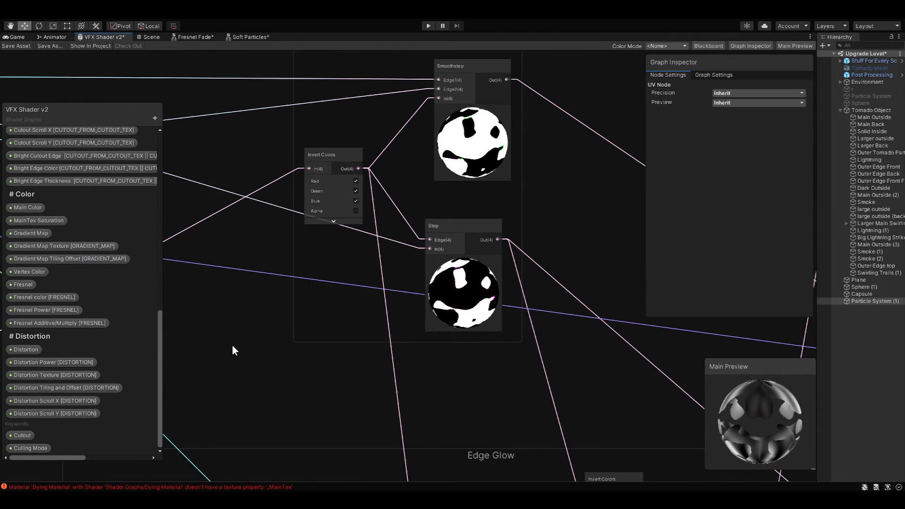
{"action": "middle_click_drag", "start_coordinate": [541, 375], "coordinate": [351, 406]}
{"action": "middle_click_drag", "start_coordinate": [570, 382], "coordinate": [222, 332]}
{"action": "middle_click_drag", "start_coordinate": [381, 368], "coordinate": [264, 307]}
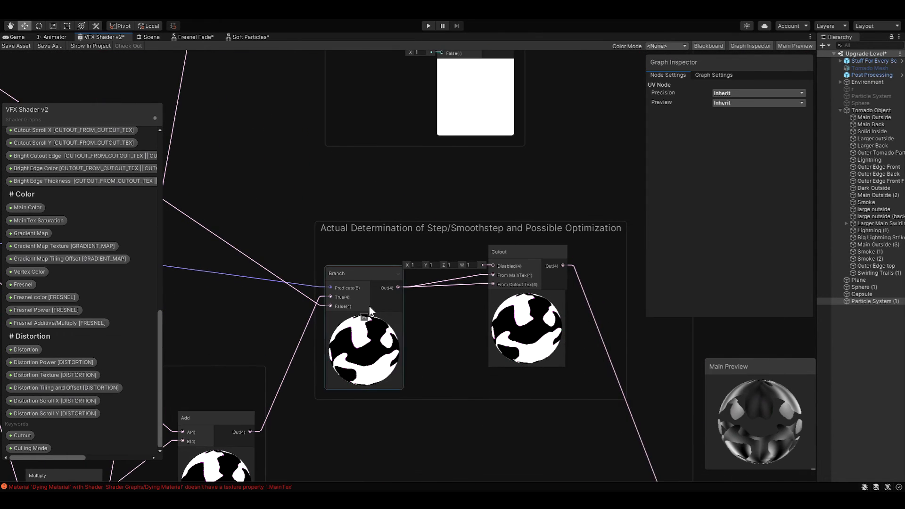
{"action": "left_click", "coordinate": [533, 249]}
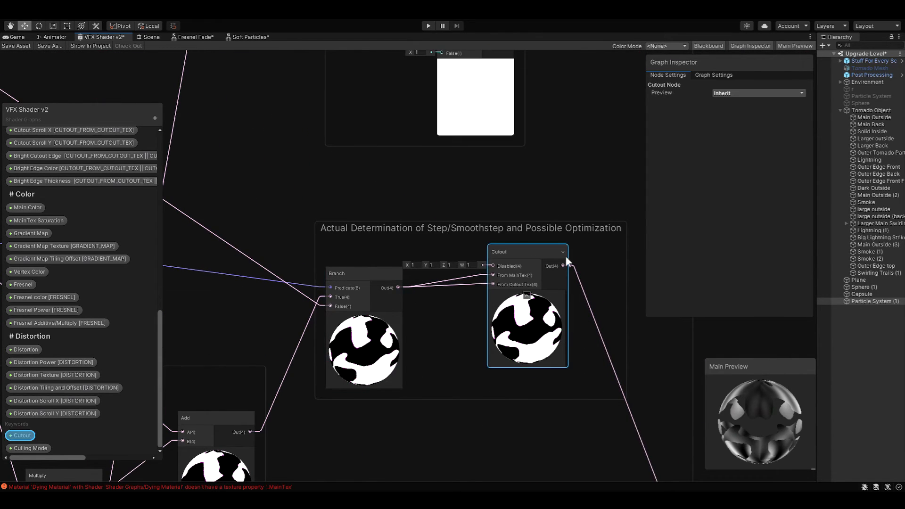
Examine how the Branch output feeds the From MainTex and From Cutout Tex inputs of the Cutout keyword node.
{"action": "mouse_move", "coordinate": [24, 432]}
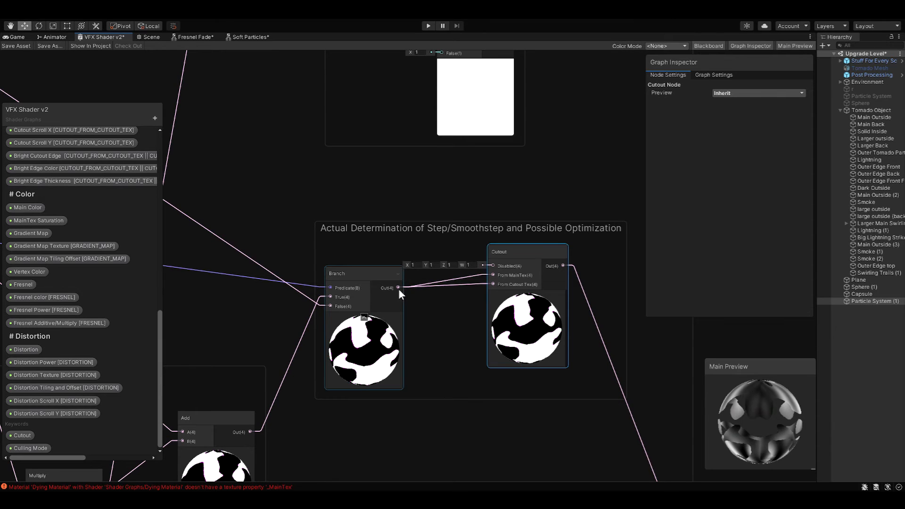
{"action": "middle_click_drag", "start_coordinate": [286, 315], "coordinate": [283, 257]}
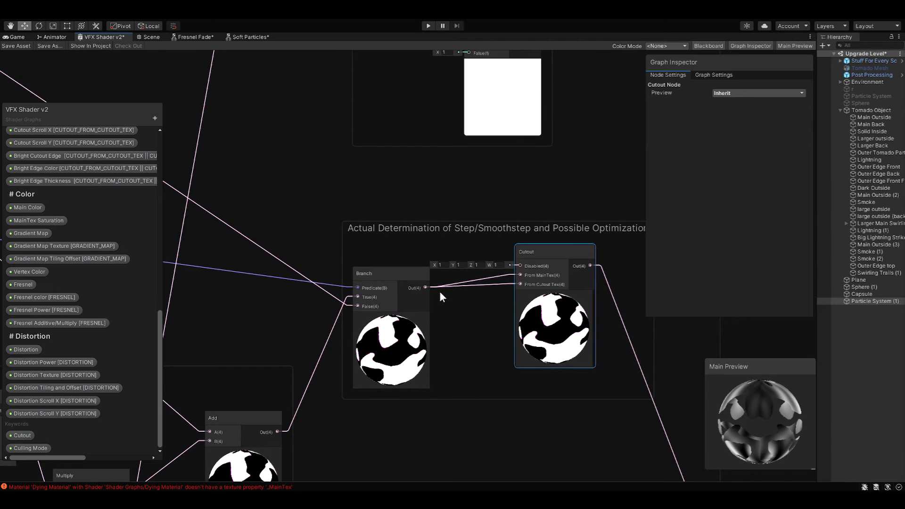
{"action": "middle_click_drag", "start_coordinate": [441, 413], "coordinate": [453, 412]}
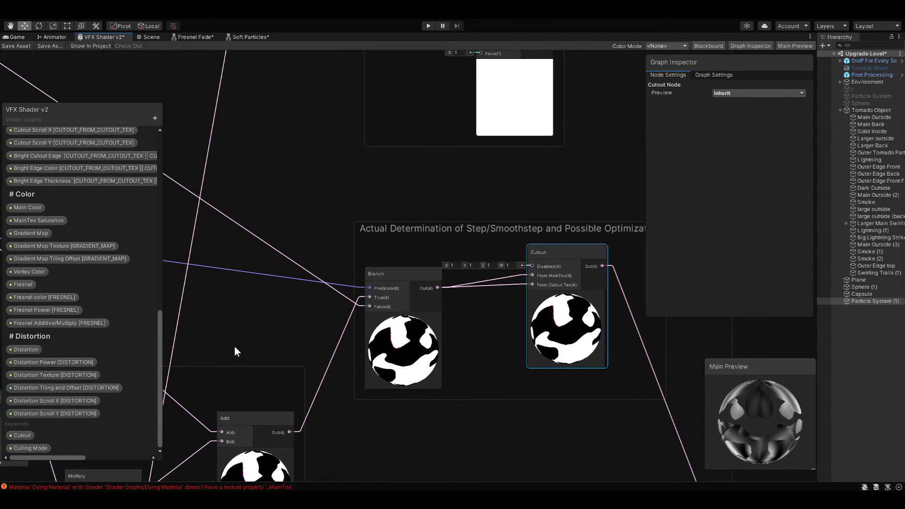
Locate the "Disable cutout edge if its not ticked" group and view its Cutout and Branch nodes.
{"action": "middle_click_drag", "start_coordinate": [234, 346], "coordinate": [306, 317]}
{"action": "scroll", "coordinate": [306, 316], "scroll_direction": "down", "scroll_amount": 10}
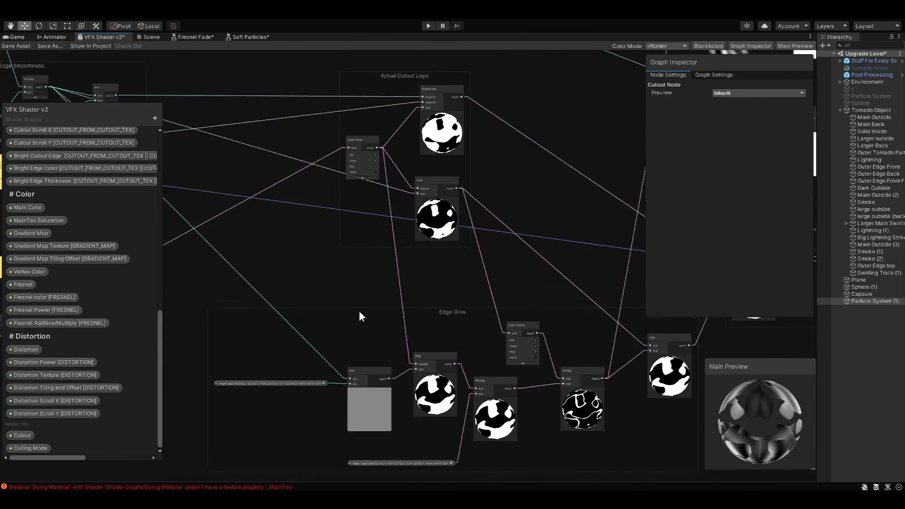
{"action": "scroll", "coordinate": [359, 313], "scroll_direction": "down", "scroll_amount": 2}
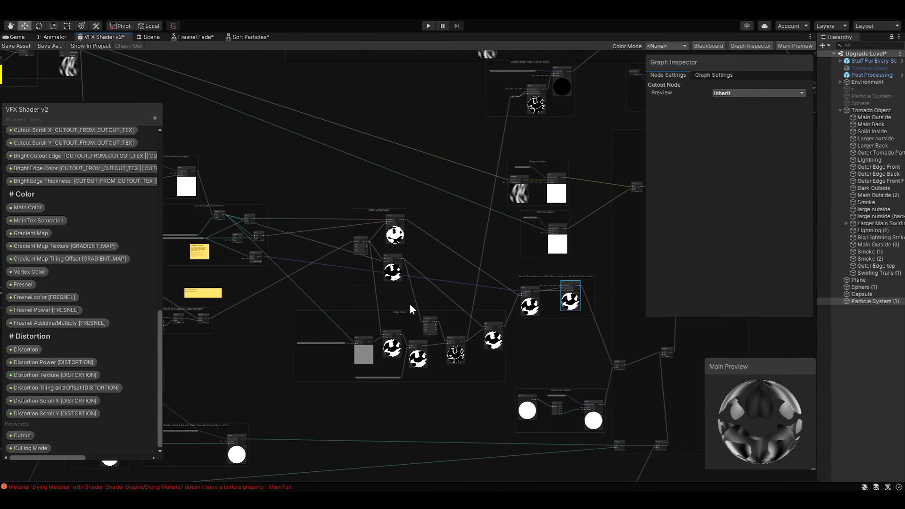
{"action": "middle_click_drag", "start_coordinate": [409, 304], "coordinate": [391, 319]}
{"action": "middle_click_drag", "start_coordinate": [518, 113], "coordinate": [401, 210]}
{"action": "scroll", "coordinate": [403, 212], "scroll_direction": "up", "scroll_amount": 9}
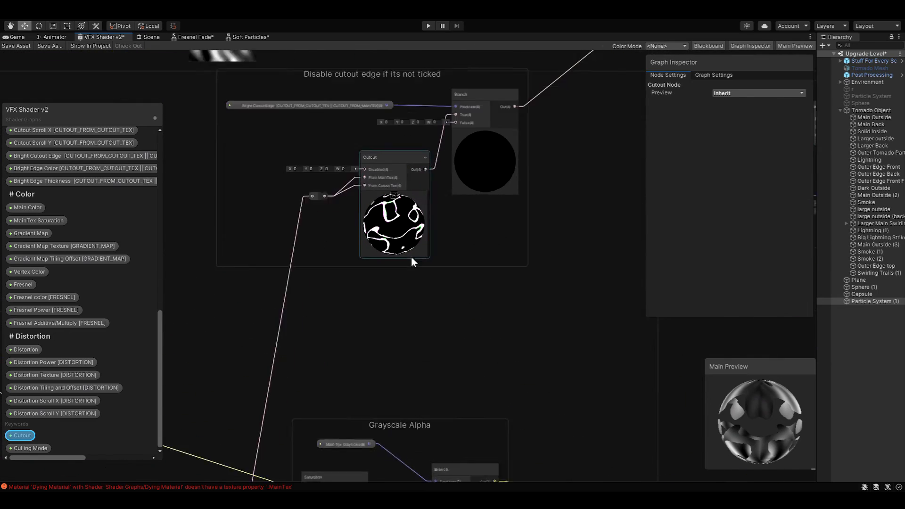
{"action": "scroll", "coordinate": [411, 258], "scroll_direction": "up", "scroll_amount": 1}
{"action": "scroll", "coordinate": [442, 344], "scroll_direction": "down", "scroll_amount": 5}
Return to the Edge Glow group and show the settings of its Bright Edge Thickness property.
{"action": "middle_click_drag", "start_coordinate": [442, 357], "coordinate": [468, 218]}
{"action": "middle_click_drag", "start_coordinate": [383, 427], "coordinate": [449, 147]}
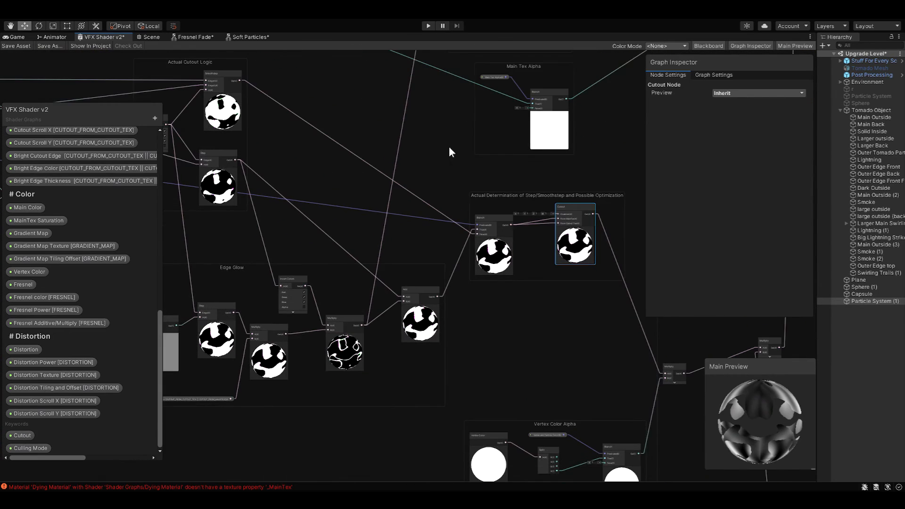
{"action": "middle_click_drag", "start_coordinate": [524, 363], "coordinate": [544, 163]}
{"action": "scroll", "coordinate": [329, 250], "scroll_direction": "down", "scroll_amount": 5}
{"action": "middle_click_drag", "start_coordinate": [307, 248], "coordinate": [480, 363]}
{"action": "scroll", "coordinate": [468, 369], "scroll_direction": "down", "scroll_amount": 5}
{"action": "scroll", "coordinate": [479, 363], "scroll_direction": "up", "scroll_amount": 8}
{"action": "scroll", "coordinate": [571, 323], "scroll_direction": "up", "scroll_amount": 2}
{"action": "middle_click_drag", "start_coordinate": [572, 324], "coordinate": [481, 417]}
{"action": "scroll", "coordinate": [349, 423], "scroll_direction": "up", "scroll_amount": 1}
{"action": "middle_click_drag", "start_coordinate": [234, 346], "coordinate": [287, 296]}
{"action": "scroll", "coordinate": [366, 358], "scroll_direction": "up", "scroll_amount": 2}
{"action": "left_click", "coordinate": [298, 258]}
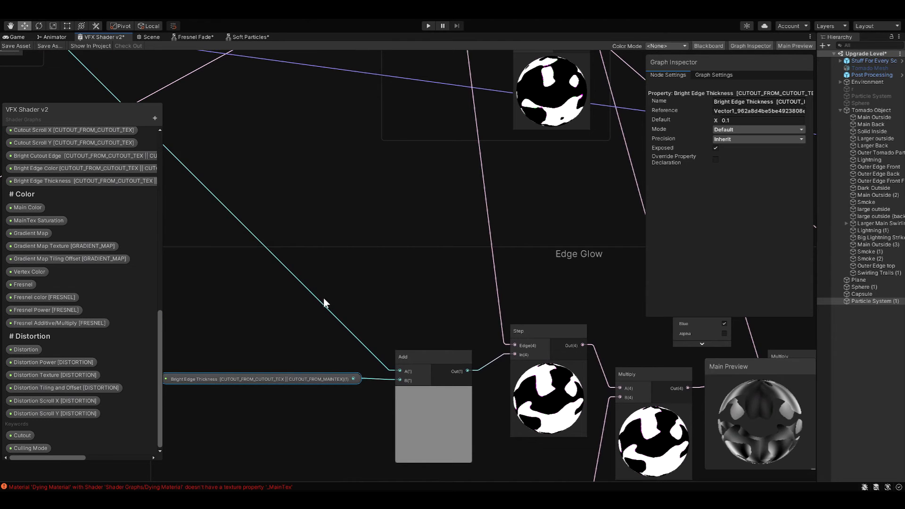
Collapse the Edge Glow Add node's preview and trace its first input back to the Multiply node in Cutout Edge Smoothness.
{"action": "left_click", "coordinate": [432, 391]}
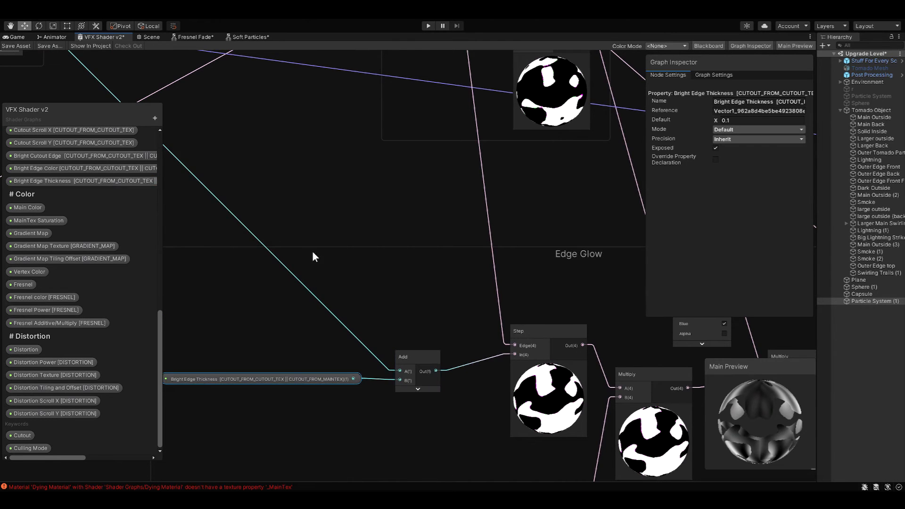
{"action": "middle_click_drag", "start_coordinate": [296, 222], "coordinate": [697, 508]}
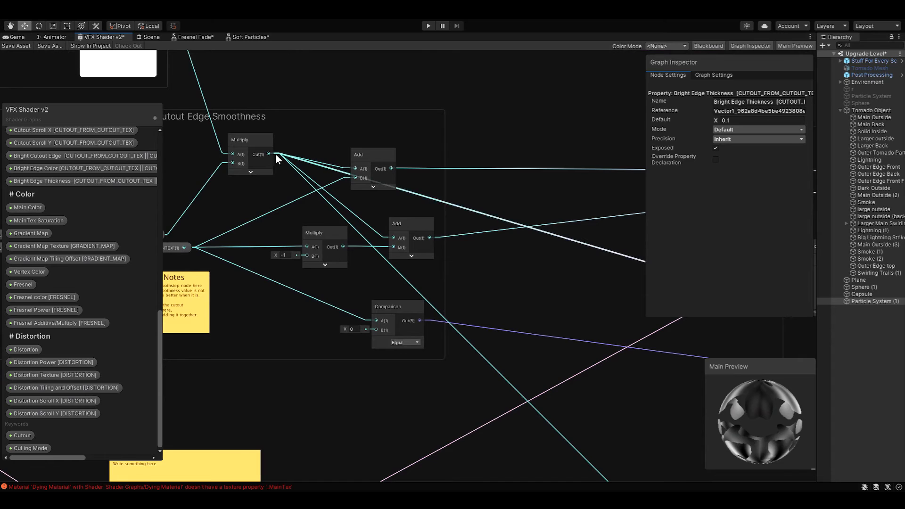
{"action": "middle_click_drag", "start_coordinate": [600, 448], "coordinate": [274, 133]}
{"action": "left_click", "coordinate": [336, 337]}
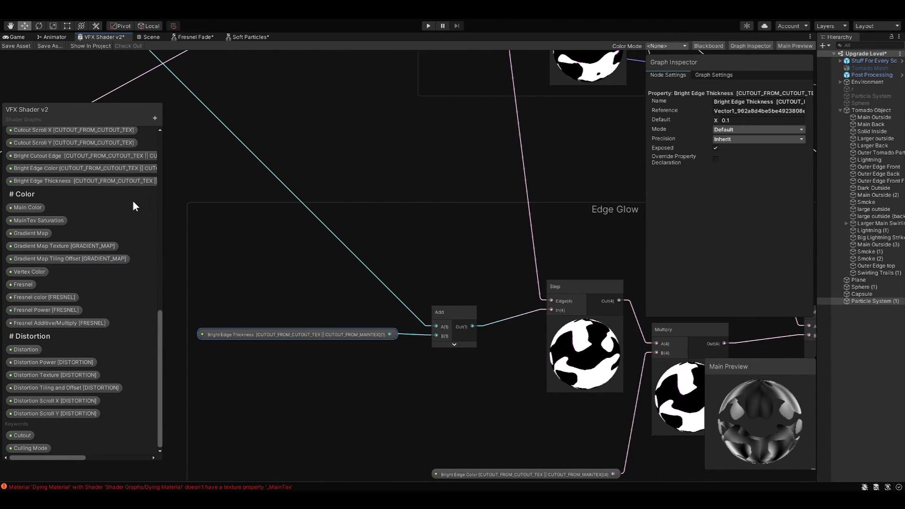
{"action": "left_click", "coordinate": [371, 335]}
Select the Step node in Edge Glow and compare it with the Step node in the cutout logic group.
{"action": "middle_click_drag", "start_coordinate": [555, 293], "coordinate": [460, 318]}
{"action": "left_click", "coordinate": [468, 312]}
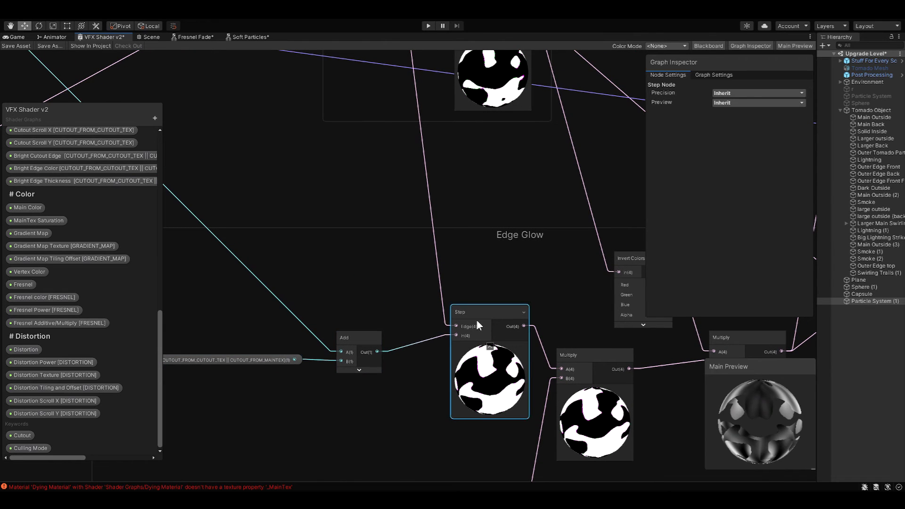
{"action": "middle_click_drag", "start_coordinate": [395, 395], "coordinate": [335, 343]}
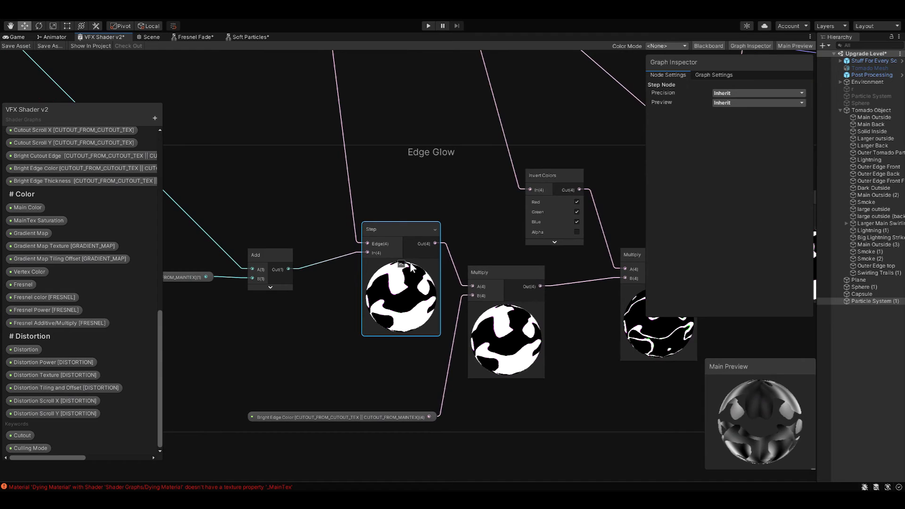
{"action": "middle_click_drag", "start_coordinate": [404, 145], "coordinate": [445, 455]}
{"action": "middle_click_drag", "start_coordinate": [441, 321], "coordinate": [405, 187]}
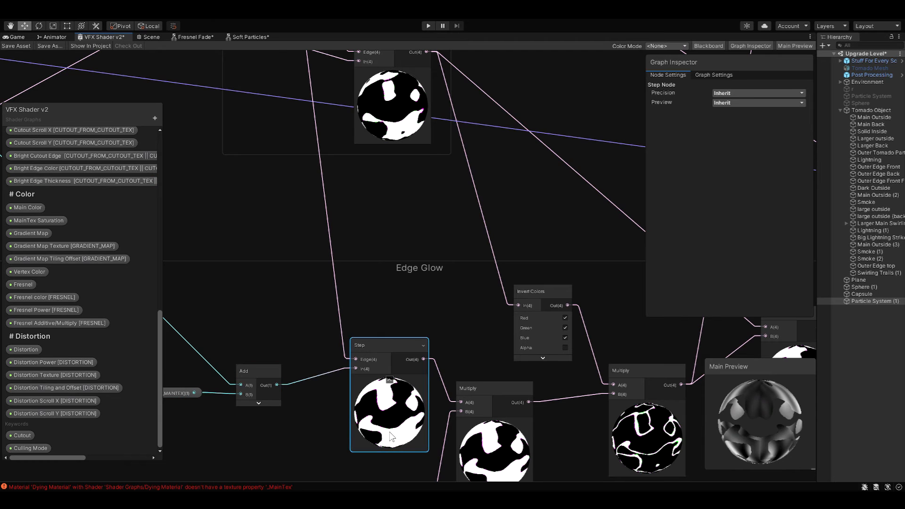
{"action": "middle_click_drag", "start_coordinate": [472, 358], "coordinate": [448, 269]}
Show the Bright Edge Color property's settings and briefly expand the preview of the Invert Colors node in Edge Glow.
{"action": "left_click_drag", "start_coordinate": [80, 168], "coordinate": [332, 413]}
{"action": "middle_click_drag", "start_coordinate": [435, 232], "coordinate": [363, 358]}
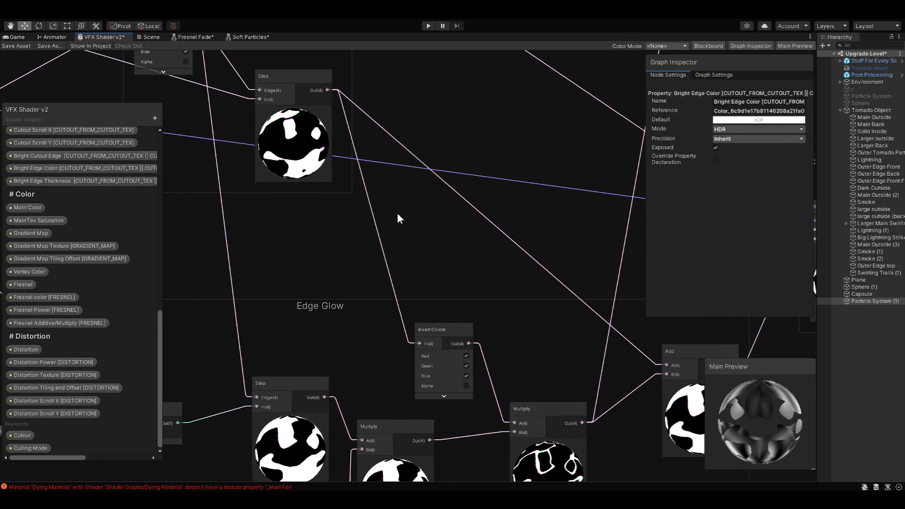
{"action": "middle_click_drag", "start_coordinate": [465, 379], "coordinate": [414, 264]}
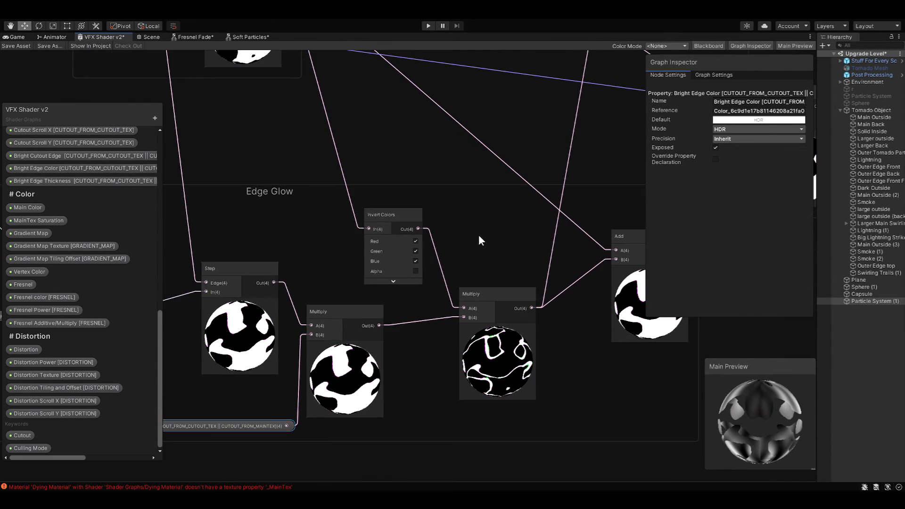
{"action": "middle_click_drag", "start_coordinate": [370, 151], "coordinate": [387, 221]}
{"action": "left_click", "coordinate": [410, 352]}
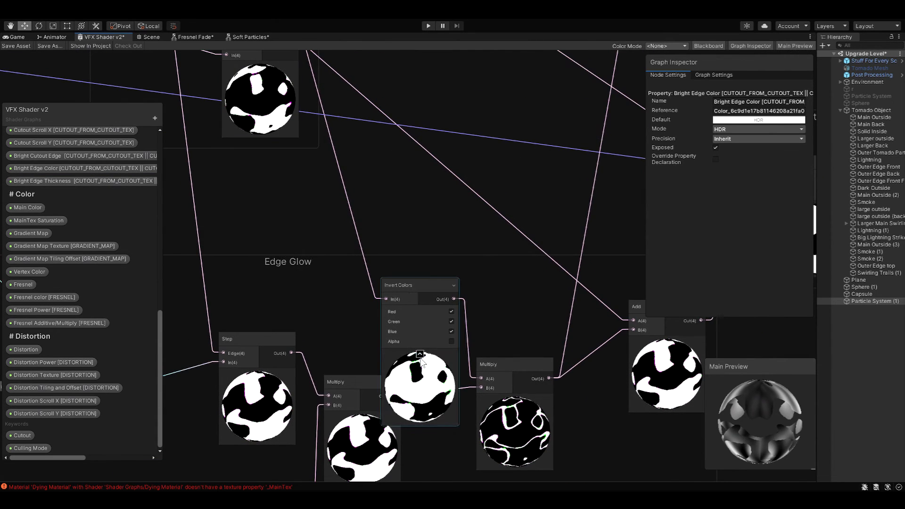
{"action": "left_click", "coordinate": [419, 354]}
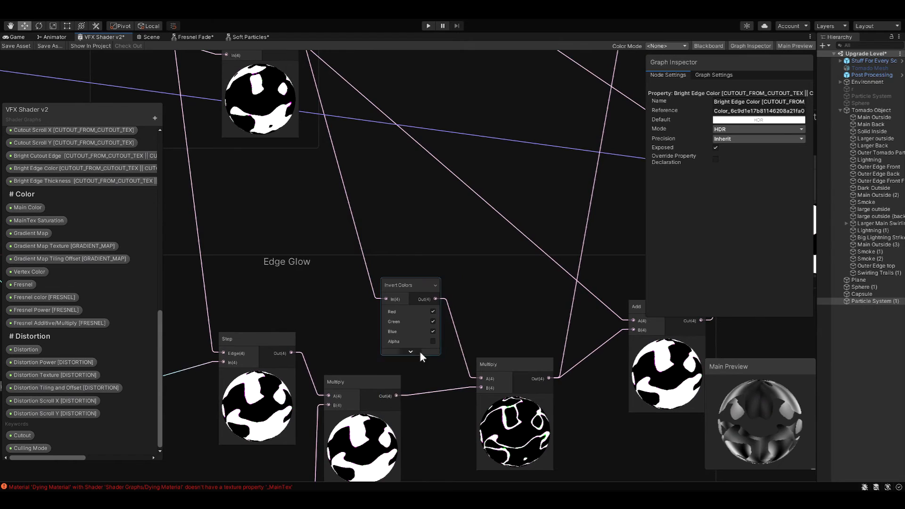
Examine how the inverted cutout and the colored step feed the Edge Glow group's final Multiply and Add nodes.
{"action": "middle_click_drag", "start_coordinate": [525, 293], "coordinate": [513, 196]}
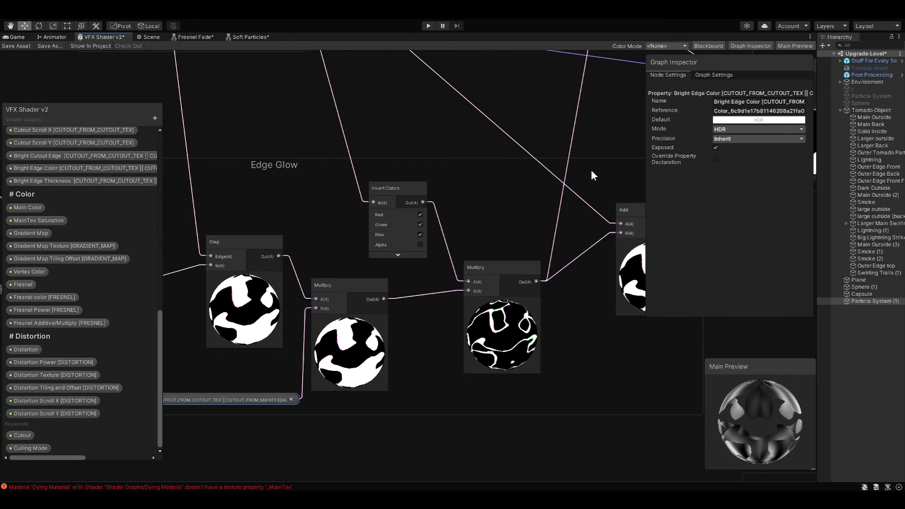
{"action": "middle_click_drag", "start_coordinate": [590, 169], "coordinate": [546, 248]}
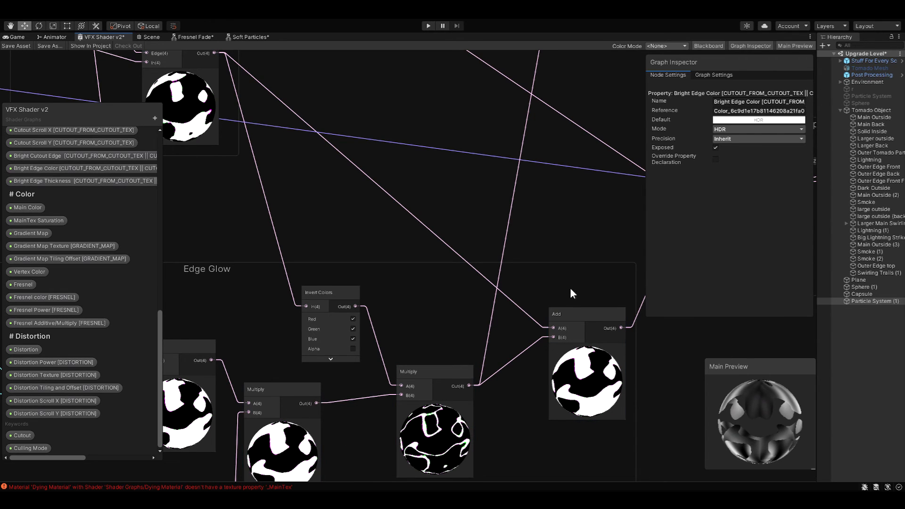
{"action": "middle_click_drag", "start_coordinate": [557, 243], "coordinate": [545, 268]}
{"action": "middle_click_drag", "start_coordinate": [370, 477], "coordinate": [384, 394]}
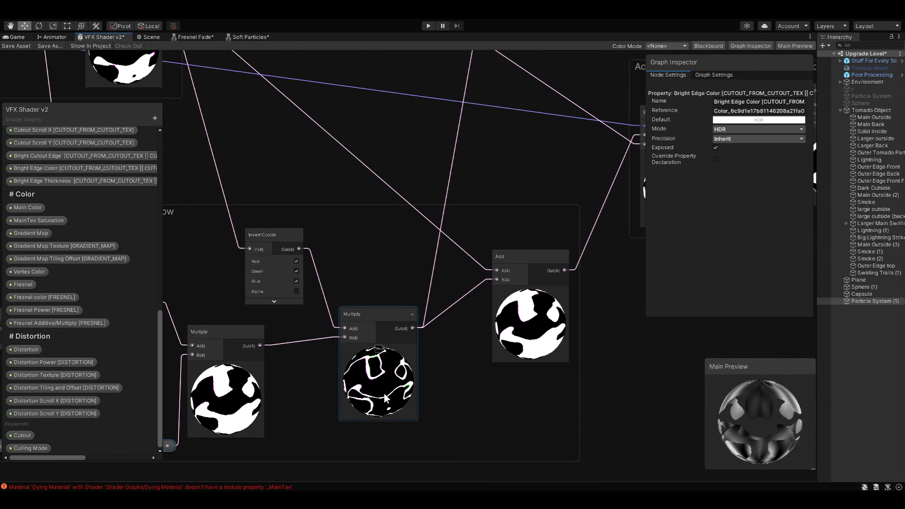
Follow the edge glow output through the "Disable cutout edge if its not ticked" group, checking the Bright Cutout Edge property, to the color Add node.
{"action": "middle_click_drag", "start_coordinate": [529, 175], "coordinate": [449, 410]}
{"action": "middle_click_drag", "start_coordinate": [513, 158], "coordinate": [410, 415]}
{"action": "middle_click_drag", "start_coordinate": [438, 96], "coordinate": [405, 354]}
{"action": "middle_click_drag", "start_coordinate": [466, 248], "coordinate": [428, 349]}
{"action": "middle_click_drag", "start_coordinate": [357, 238], "coordinate": [354, 267]}
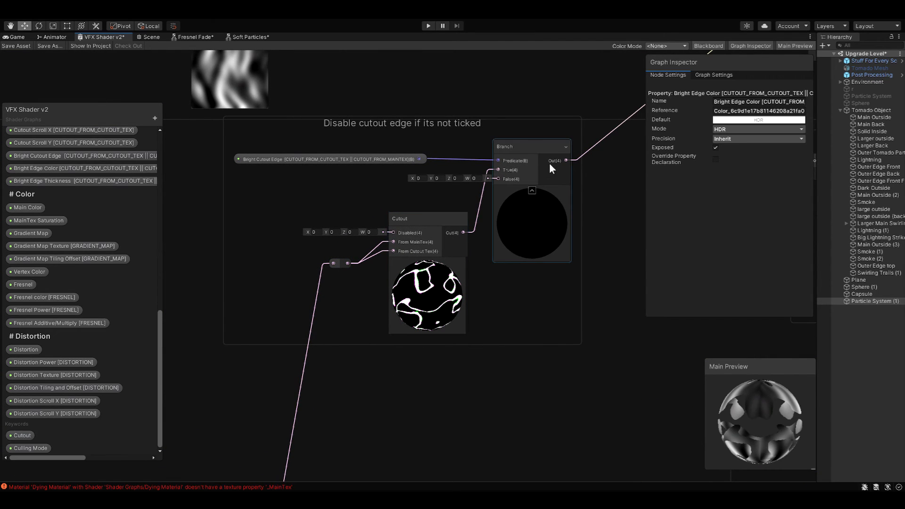
{"action": "left_click", "coordinate": [414, 233]}
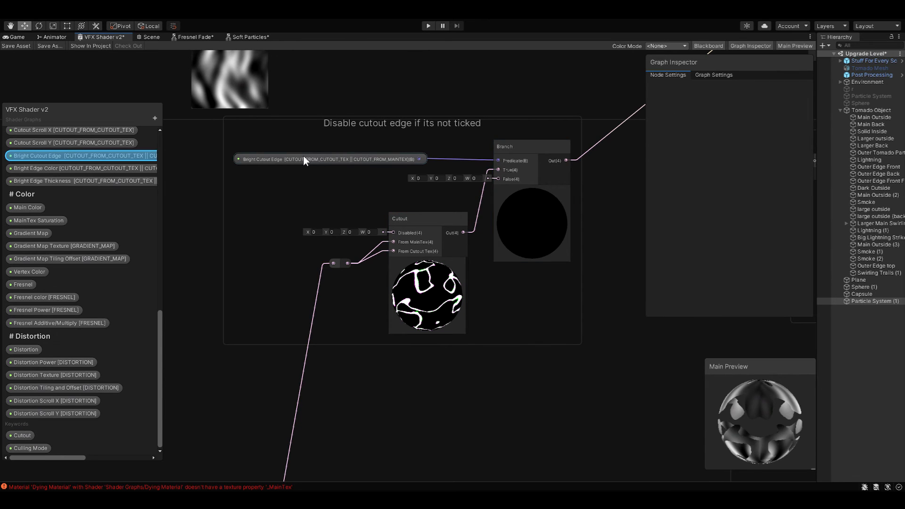
{"action": "left_click", "coordinate": [281, 159]}
{"action": "middle_click_drag", "start_coordinate": [610, 77], "coordinate": [257, 310]}
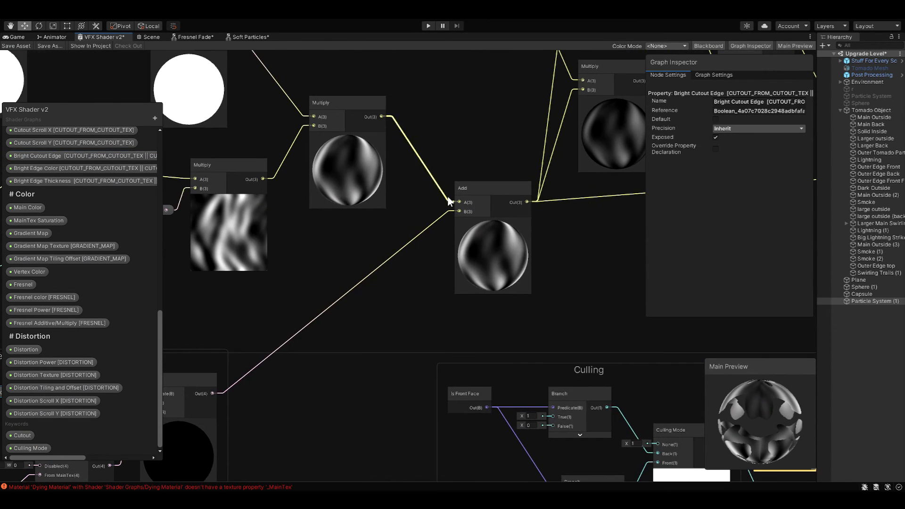
Return to the Edge Glow group, move the Bright Edge Color node slightly away from the Multiply node, and deselect it.
{"action": "scroll", "coordinate": [422, 327], "scroll_direction": "down", "scroll_amount": 4}
{"action": "middle_click_drag", "start_coordinate": [319, 468], "coordinate": [522, 191]}
{"action": "middle_click_drag", "start_coordinate": [538, 391], "coordinate": [627, 99]}
{"action": "middle_click_drag", "start_coordinate": [358, 369], "coordinate": [514, 178]}
{"action": "scroll", "coordinate": [313, 327], "scroll_direction": "up", "scroll_amount": 3}
{"action": "left_click", "coordinate": [337, 298]}
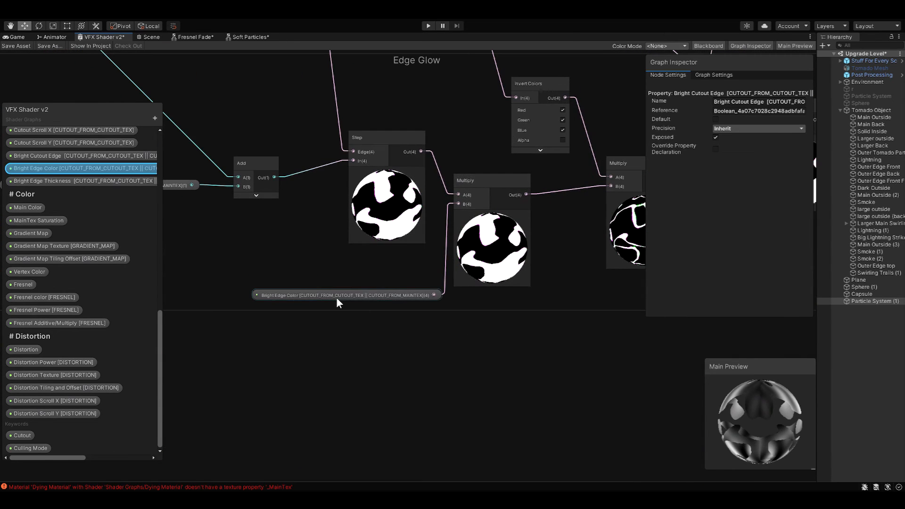
{"action": "left_click_drag", "start_coordinate": [417, 298], "coordinate": [397, 299]}
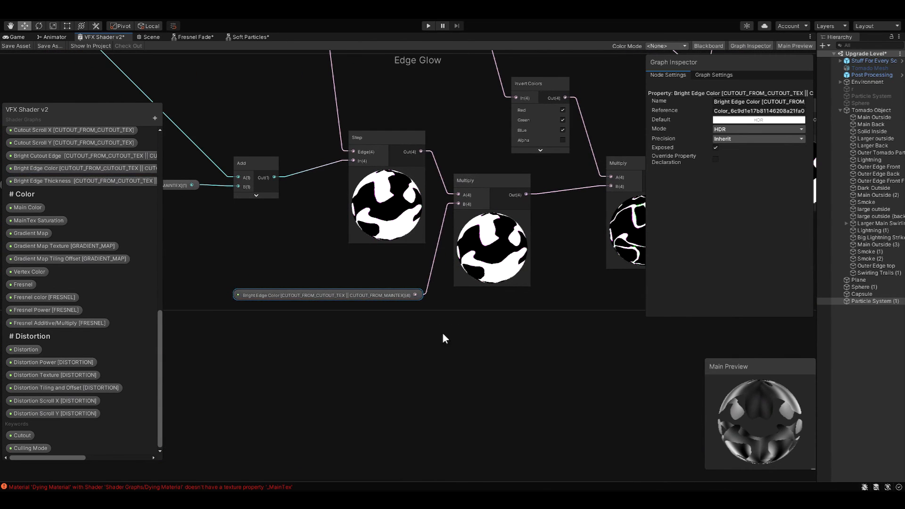
{"action": "left_click", "coordinate": [443, 333]}
Trace the Edge Glow Add output into the Branch node of the Step/Smoothstep determination group.
{"action": "middle_click_drag", "start_coordinate": [515, 352], "coordinate": [227, 397]}
{"action": "middle_click_drag", "start_coordinate": [567, 246], "coordinate": [504, 318]}
{"action": "middle_click_drag", "start_coordinate": [543, 283], "coordinate": [329, 437]}
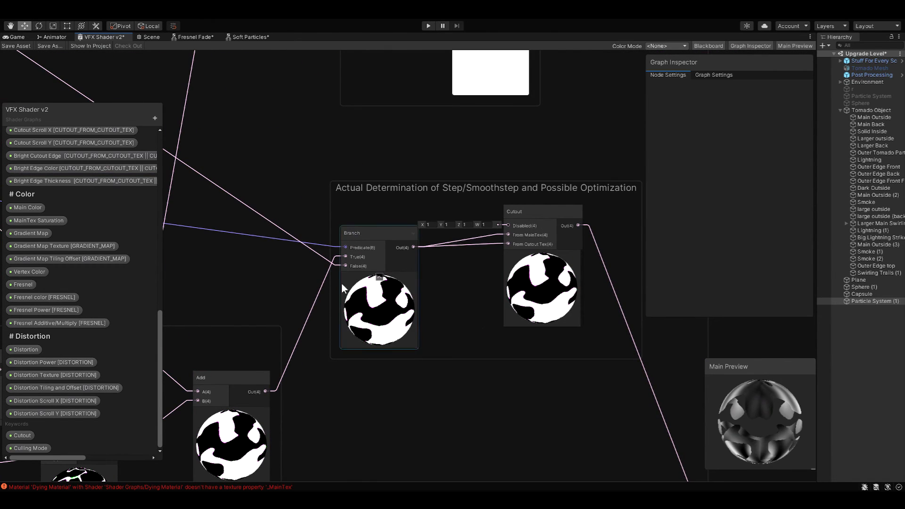
{"action": "middle_click_drag", "start_coordinate": [306, 377], "coordinate": [461, 375]}
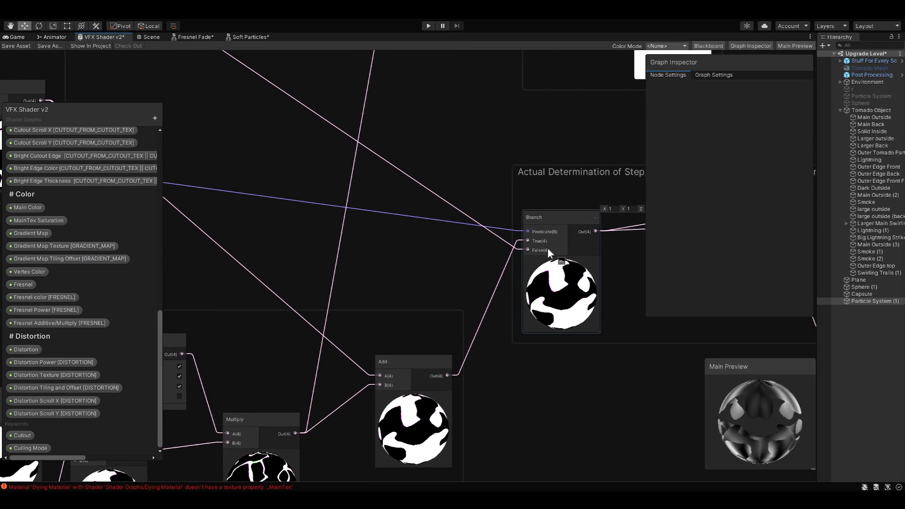
{"action": "scroll", "coordinate": [457, 259], "scroll_direction": "down", "scroll_amount": 4}
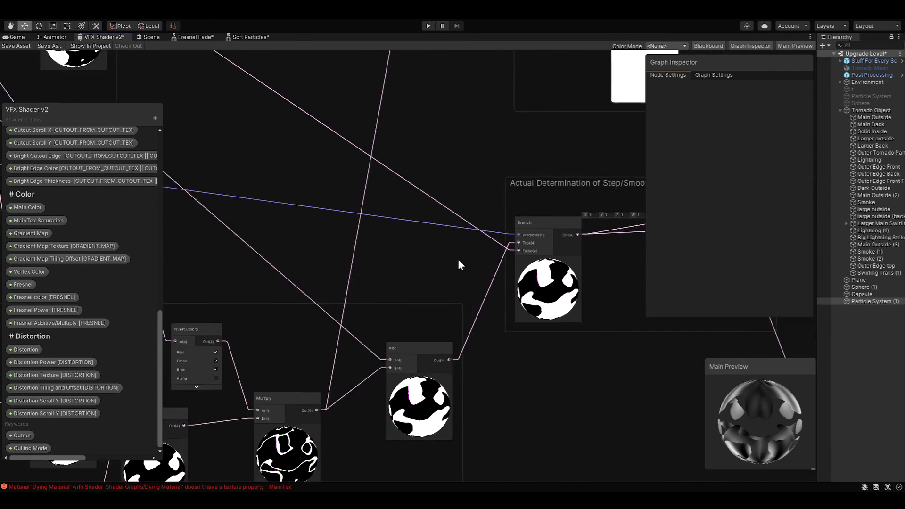
Trace the Branch node's inputs back through the cutout logic to the Comparison node in Cutout Edge Smoothness.
{"action": "middle_click_drag", "start_coordinate": [423, 276], "coordinate": [740, 332]}
{"action": "middle_click_drag", "start_coordinate": [349, 309], "coordinate": [248, 311]}
{"action": "middle_click_drag", "start_coordinate": [584, 325], "coordinate": [372, 302]}
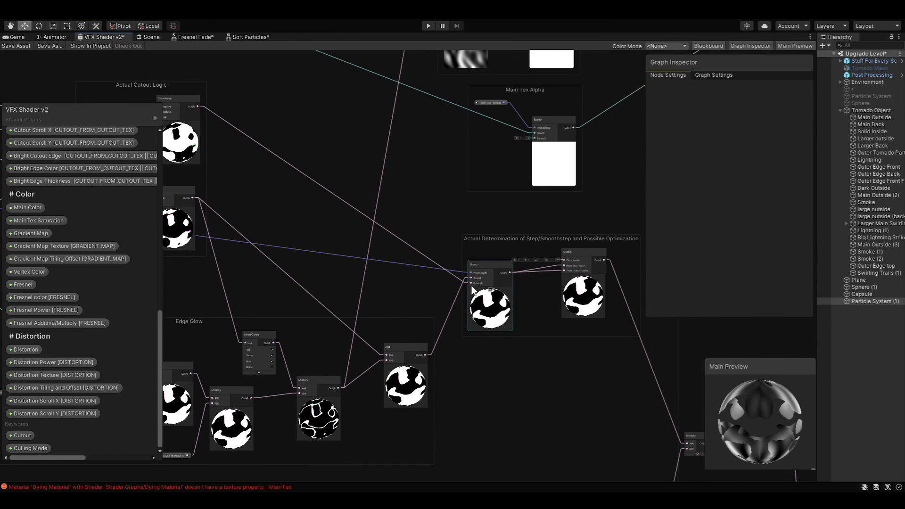
{"action": "middle_click_drag", "start_coordinate": [312, 284], "coordinate": [467, 212]}
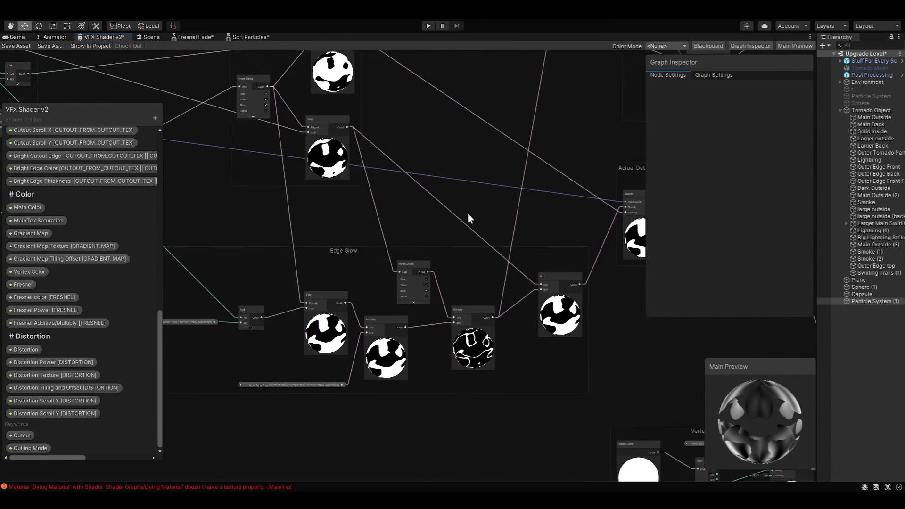
{"action": "scroll", "coordinate": [426, 339], "scroll_direction": "up", "scroll_amount": 5}
{"action": "middle_click_drag", "start_coordinate": [283, 162], "coordinate": [563, 417]}
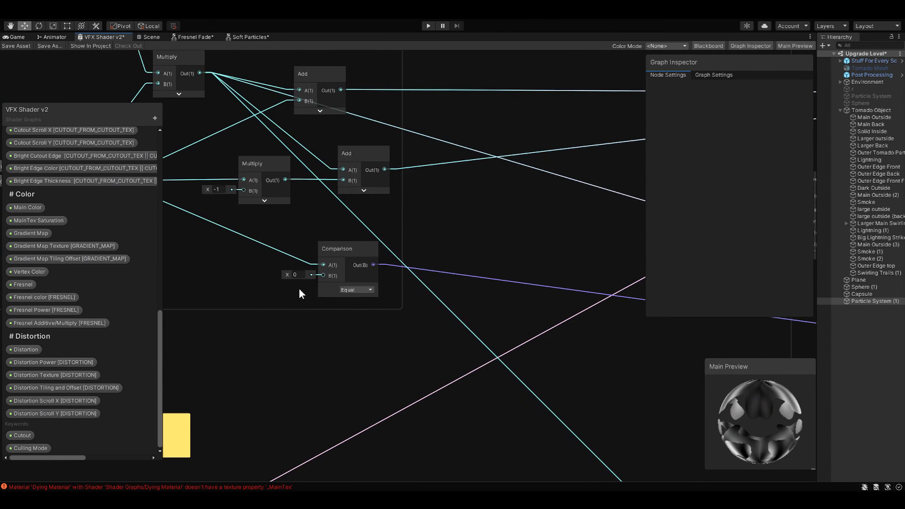
Survey how the cutout, edge glow and alpha groups connect through to the shader's final output.
{"action": "scroll", "coordinate": [521, 381], "scroll_direction": "down", "scroll_amount": 5}
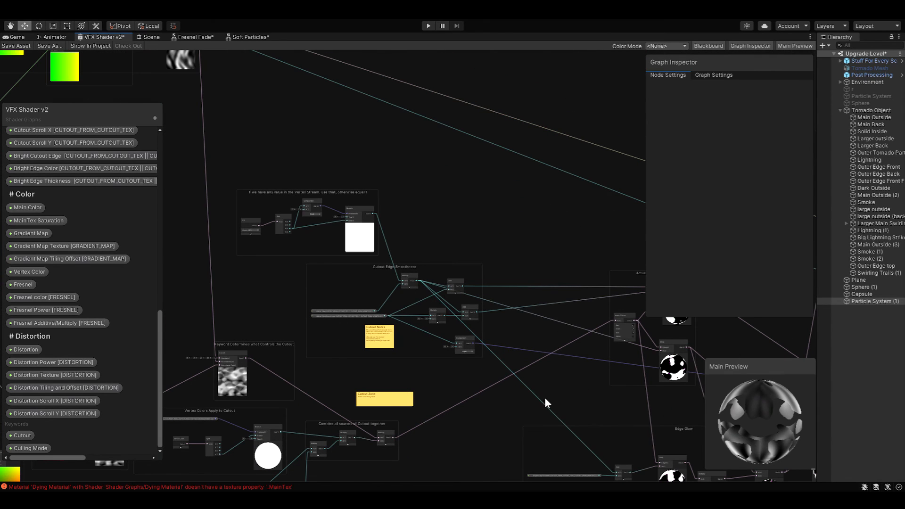
{"action": "scroll", "coordinate": [572, 414], "scroll_direction": "down", "scroll_amount": 3}
{"action": "middle_click_drag", "start_coordinate": [572, 414], "coordinate": [362, 291]}
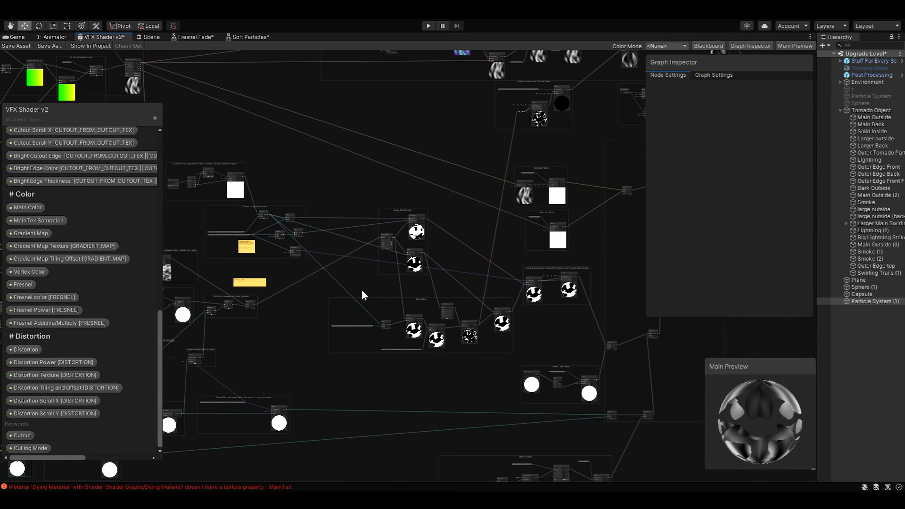
{"action": "middle_click_drag", "start_coordinate": [572, 338], "coordinate": [283, 394]}
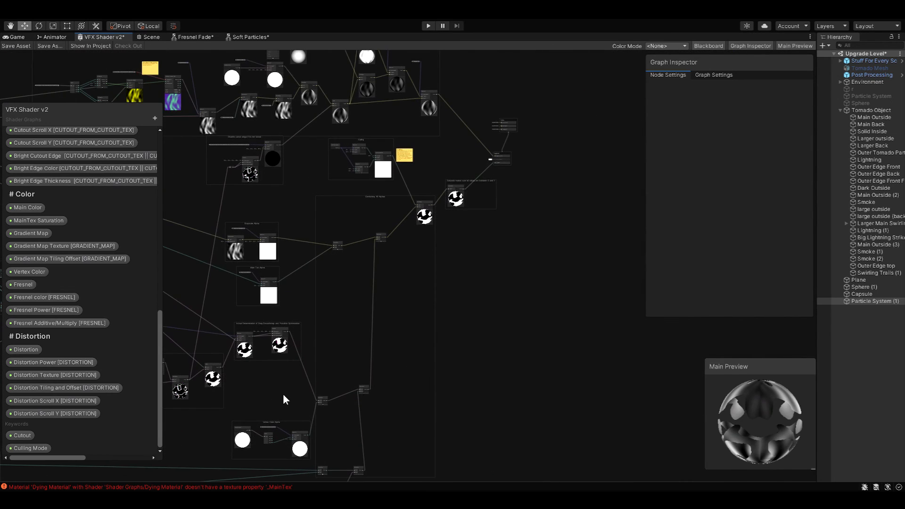
Survey the graph from the final output back through the distortion and cutout texture groups to the cutout and Edge Glow logic.
{"action": "middle_click_drag", "start_coordinate": [307, 187], "coordinate": [579, 239]}
{"action": "scroll", "coordinate": [362, 279], "scroll_direction": "down", "scroll_amount": 5}
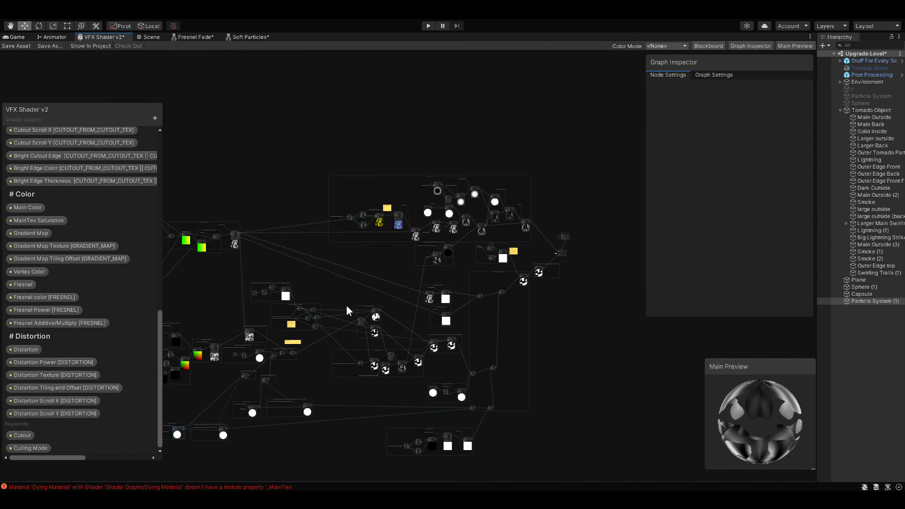
{"action": "middle_click_drag", "start_coordinate": [327, 353], "coordinate": [466, 278]}
{"action": "scroll", "coordinate": [466, 278], "scroll_direction": "up", "scroll_amount": 4}
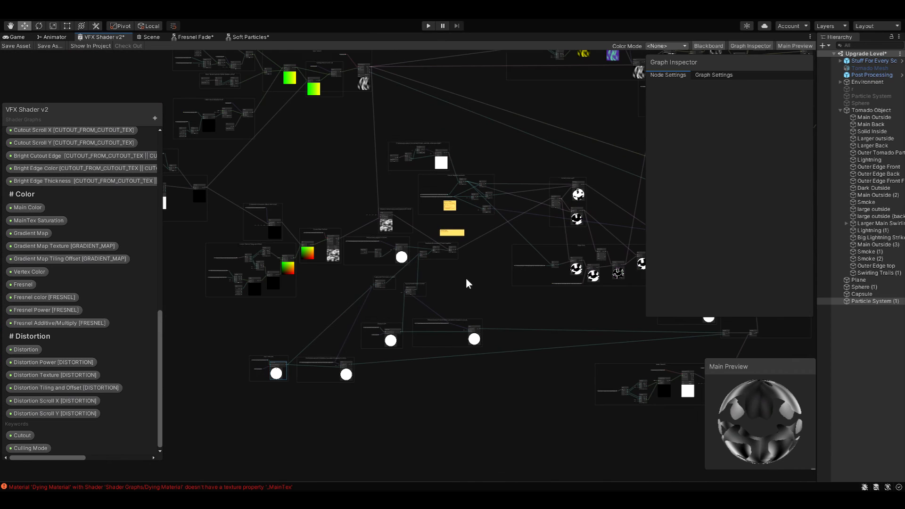
{"action": "middle_click_drag", "start_coordinate": [236, 289], "coordinate": [403, 419]}
{"action": "scroll", "coordinate": [405, 414], "scroll_direction": "up", "scroll_amount": 4}
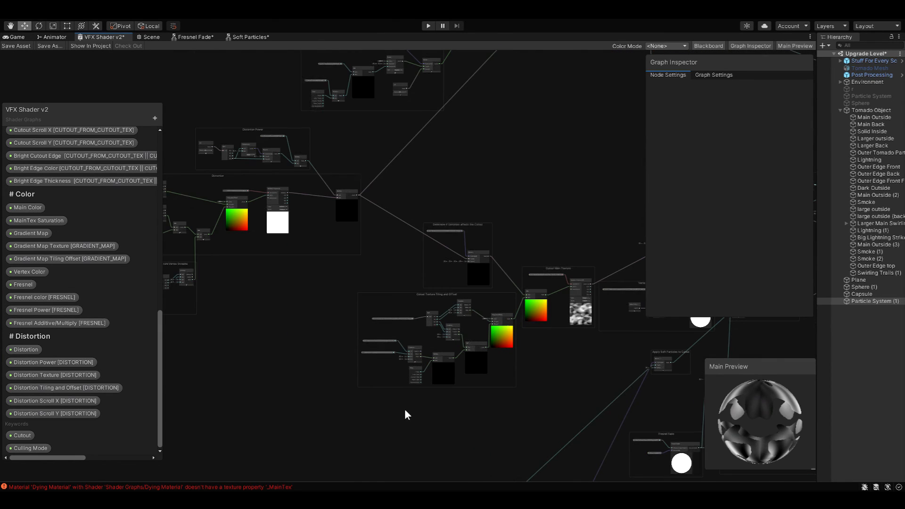
{"action": "middle_click_drag", "start_coordinate": [558, 398], "coordinate": [103, 384]}
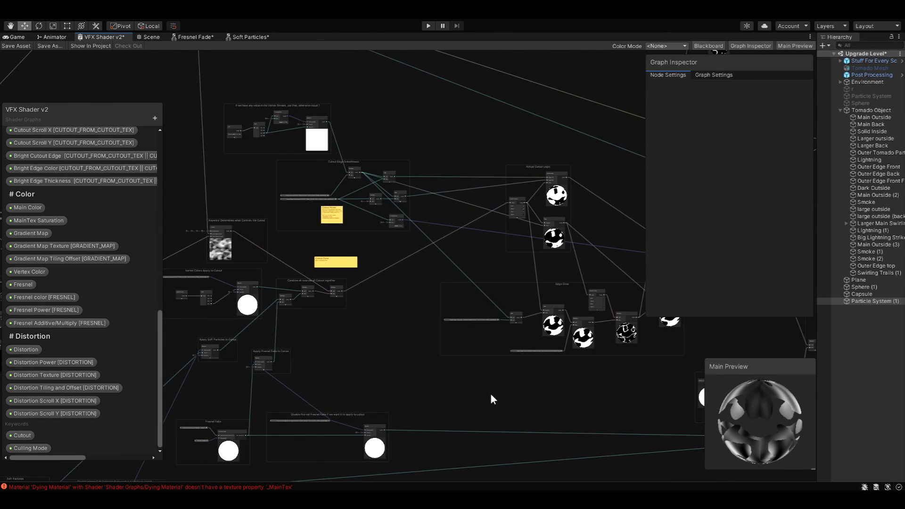
{"action": "middle_click_drag", "start_coordinate": [497, 404], "coordinate": [455, 416]}
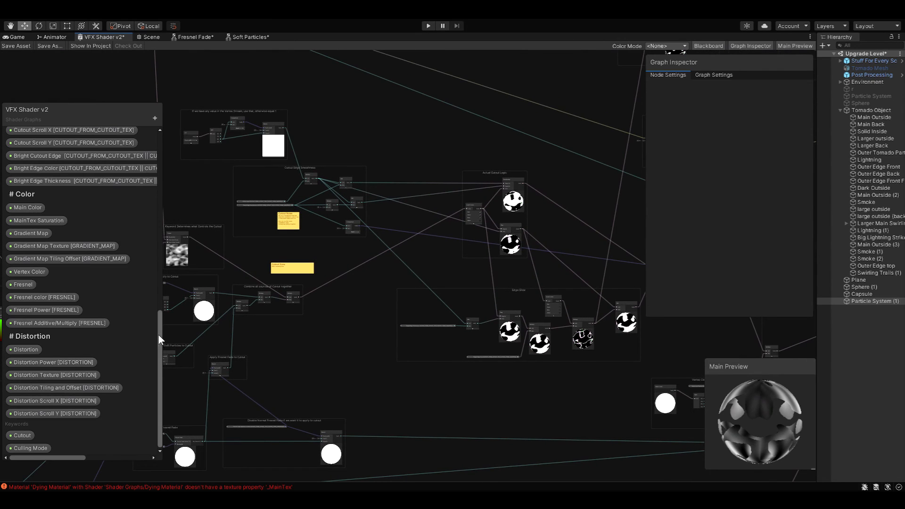
Widen the Blackboard to show full property names and types, and bring its Main Texture and Alpha sections into view.
{"action": "left_click_drag", "start_coordinate": [158, 334], "coordinate": [149, 283]}
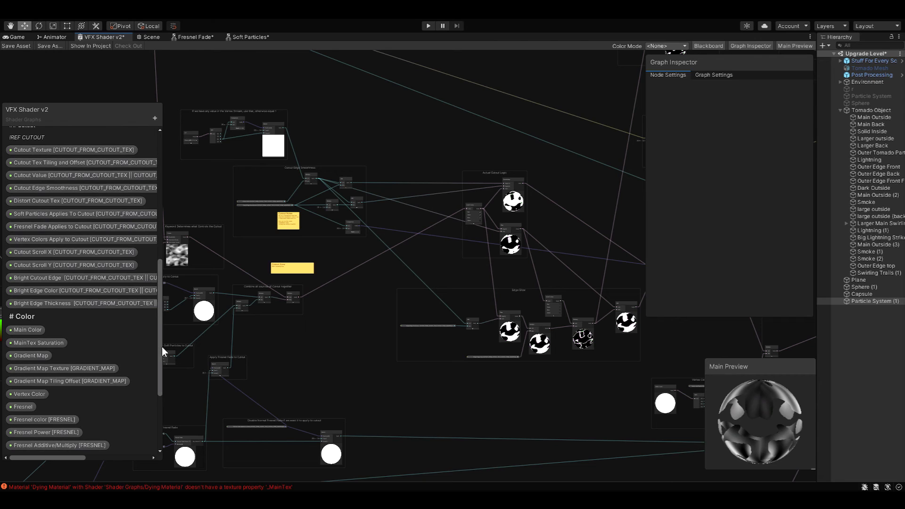
{"action": "left_click_drag", "start_coordinate": [163, 346], "coordinate": [325, 348]}
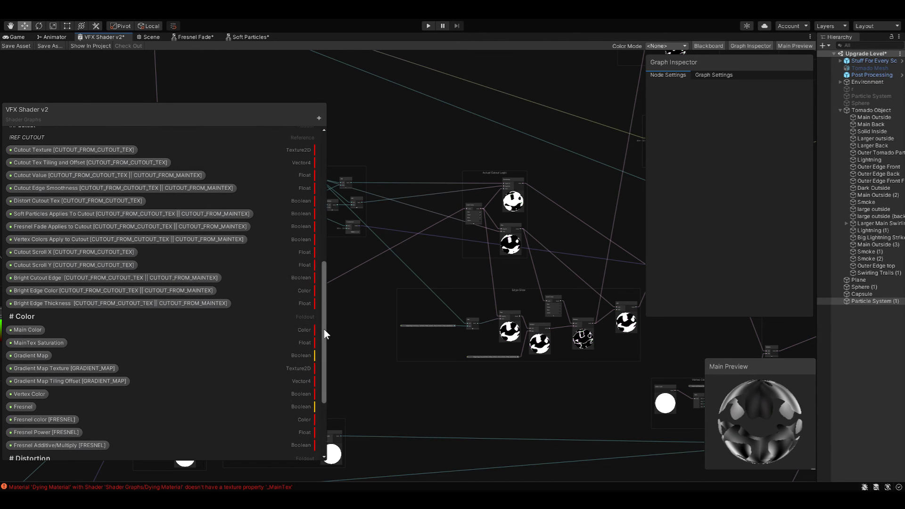
{"action": "scroll", "coordinate": [324, 329], "scroll_direction": "up", "scroll_amount": 10}
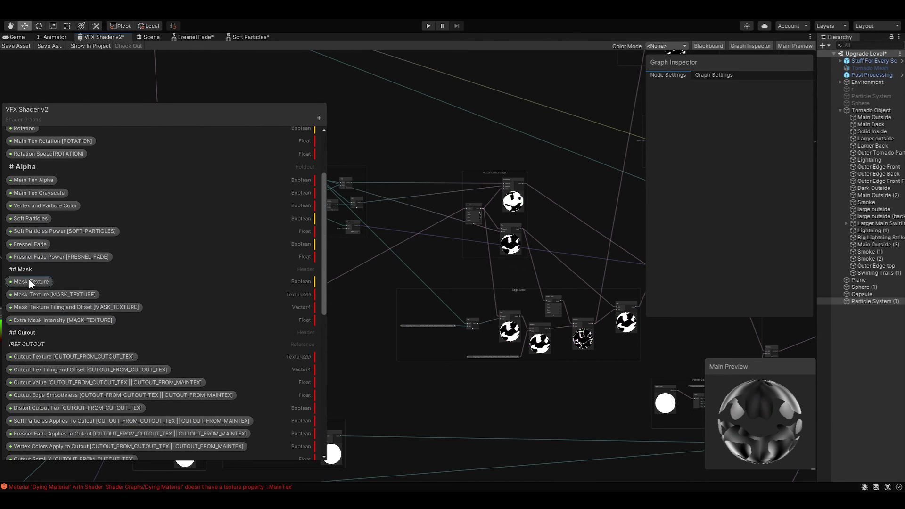
{"action": "scroll", "coordinate": [322, 246], "scroll_direction": "up", "scroll_amount": 5}
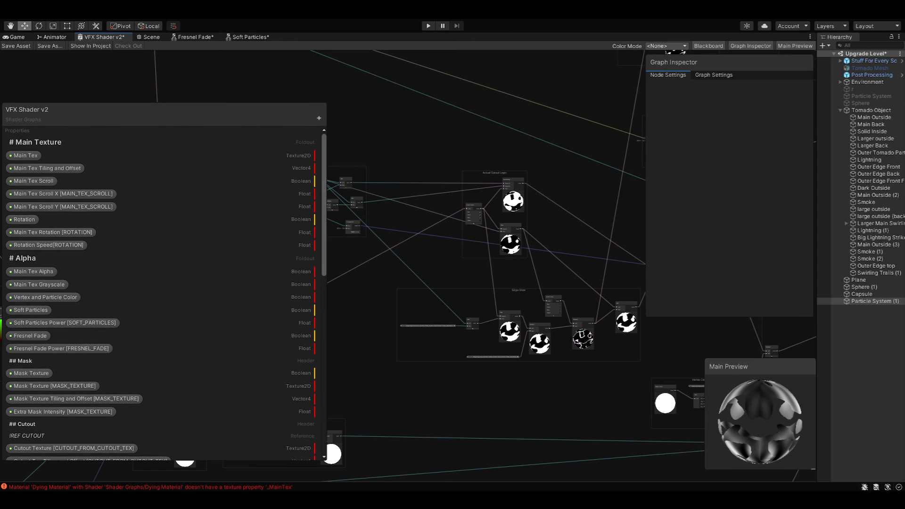
Reveal the Inspector beside the graph, find the material's Color settings, and switch Fresnel on and off again.
{"action": "left_click_drag", "start_coordinate": [904, 264], "coordinate": [686, 269]}
{"action": "scroll", "coordinate": [607, 132], "scroll_direction": "down", "scroll_amount": 5}
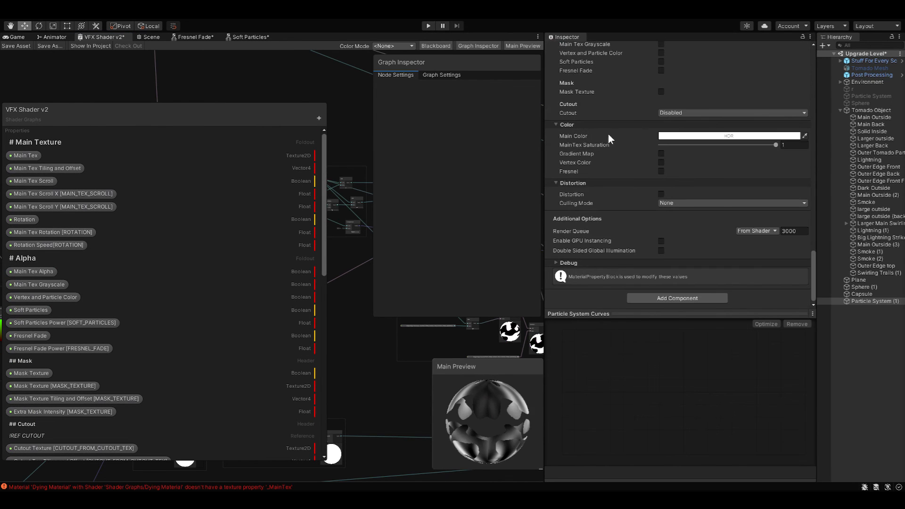
{"action": "scroll", "coordinate": [566, 175], "scroll_direction": "up", "scroll_amount": 2}
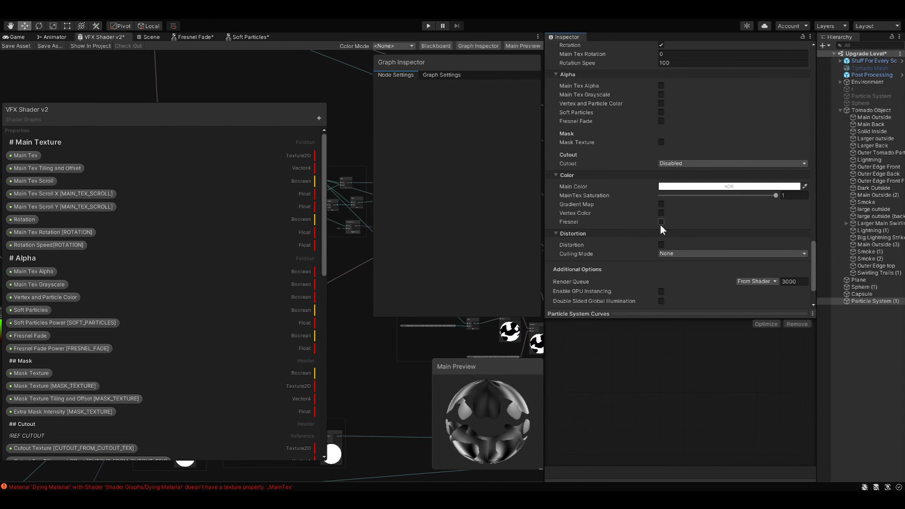
{"action": "left_click", "coordinate": [661, 222]}
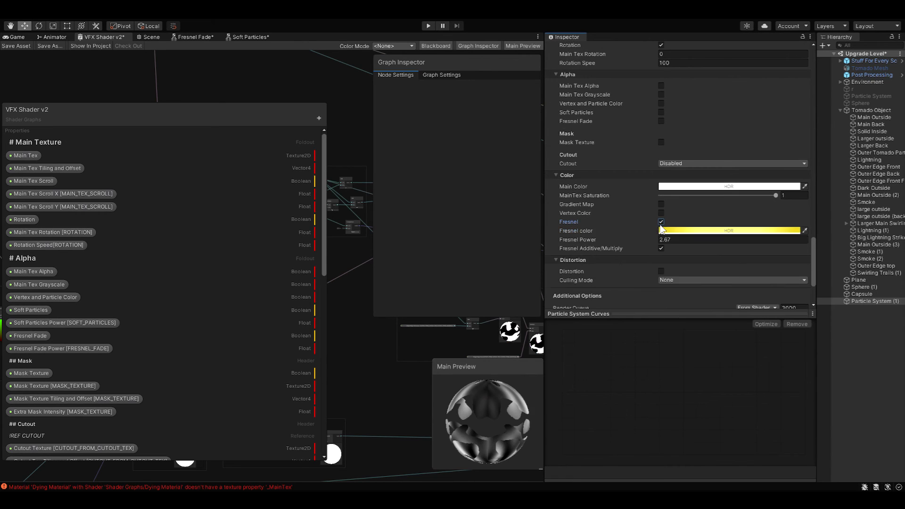
{"action": "left_click", "coordinate": [660, 222]}
Shrink the Particle System Curves pane so the Inspector has room for the material's full property list.
{"action": "scroll", "coordinate": [643, 266], "scroll_direction": "up", "scroll_amount": 5}
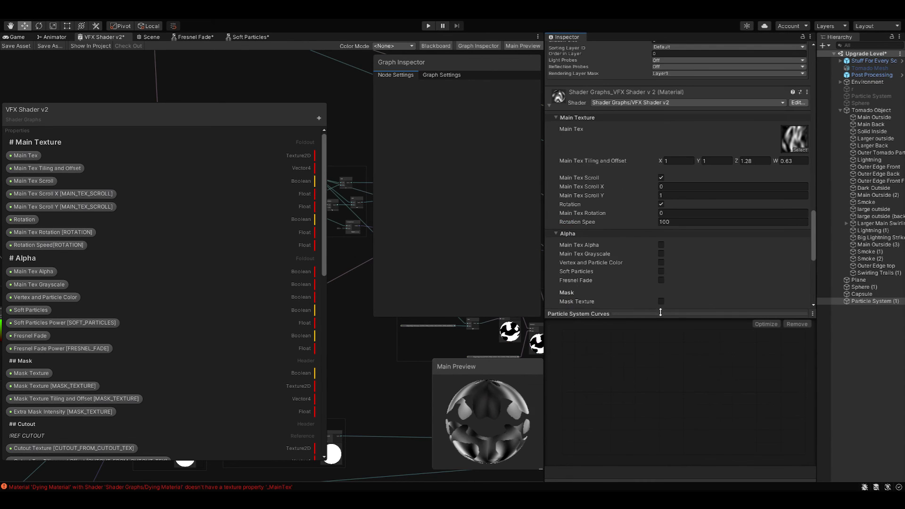
{"action": "left_click_drag", "start_coordinate": [660, 311], "coordinate": [665, 472]}
{"action": "scroll", "coordinate": [650, 249], "scroll_direction": "up", "scroll_amount": 5}
{"action": "scroll", "coordinate": [649, 250], "scroll_direction": "down", "scroll_amount": 7}
{"action": "scroll", "coordinate": [649, 250], "scroll_direction": "up", "scroll_amount": 3}
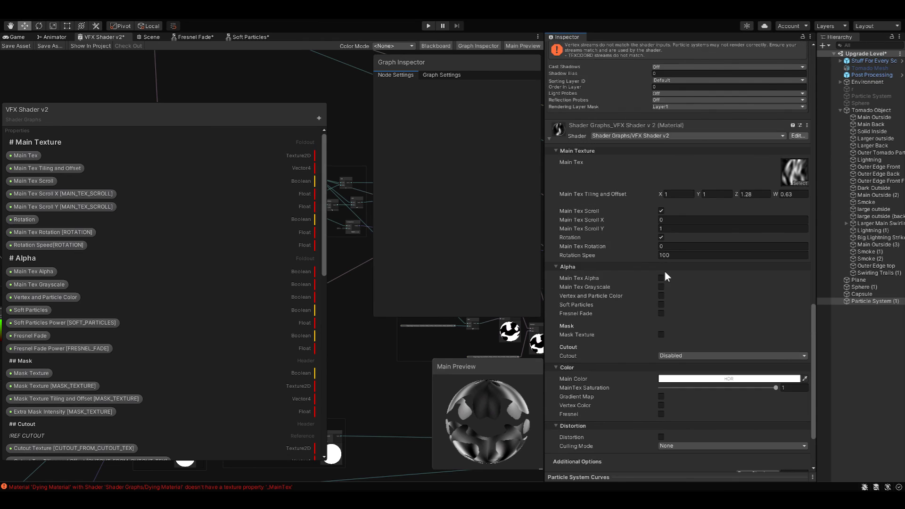
{"action": "scroll", "coordinate": [665, 274], "scroll_direction": "down", "scroll_amount": 3}
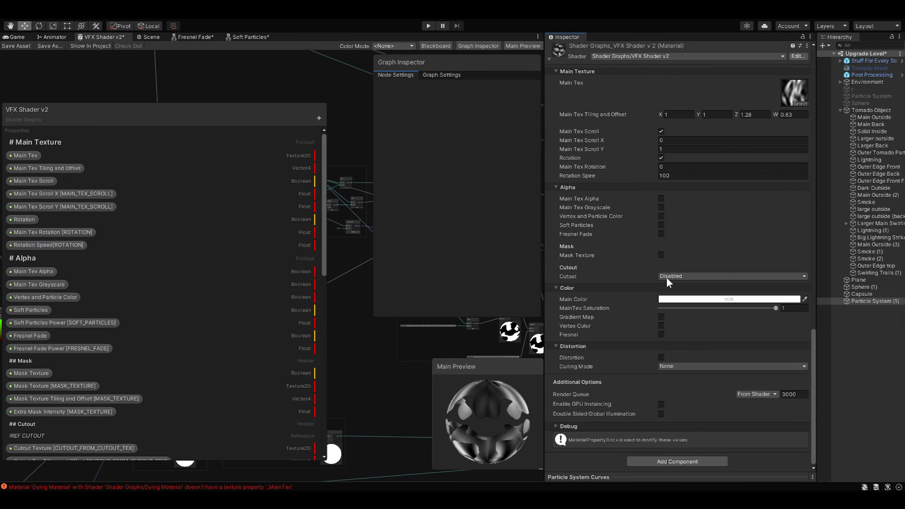
Enable the material's Fresnel option to check its dependent color, power and Additive/Multiply fields, and disable it again.
{"action": "left_click", "coordinate": [660, 334]}
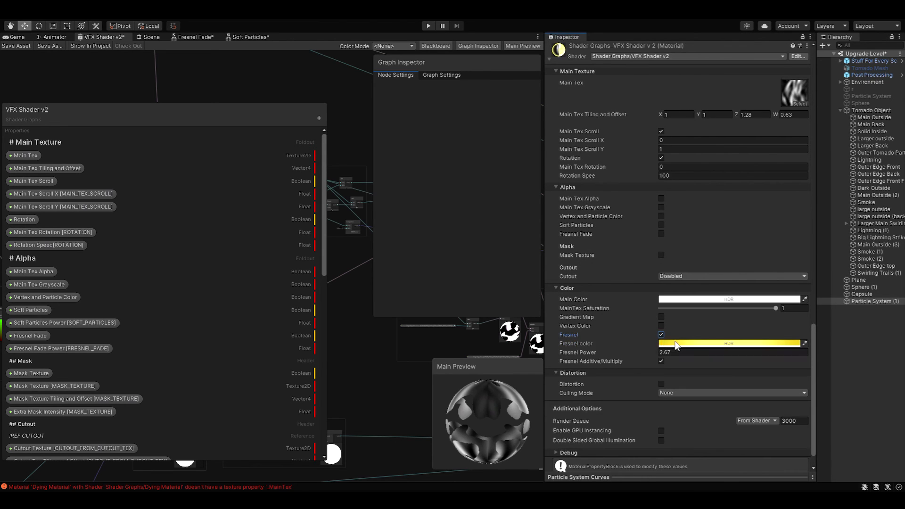
{"action": "left_click", "coordinate": [661, 335]}
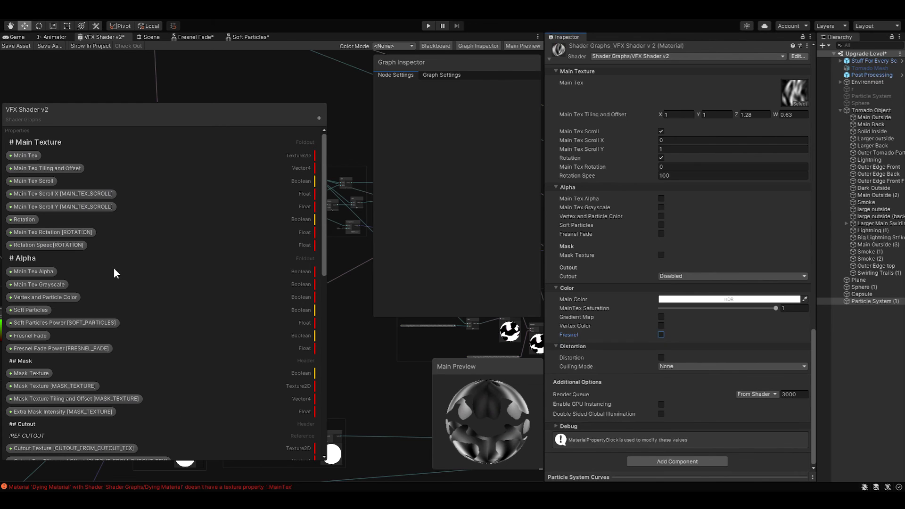
{"action": "middle_click_drag", "start_coordinate": [481, 341], "coordinate": [450, 341]}
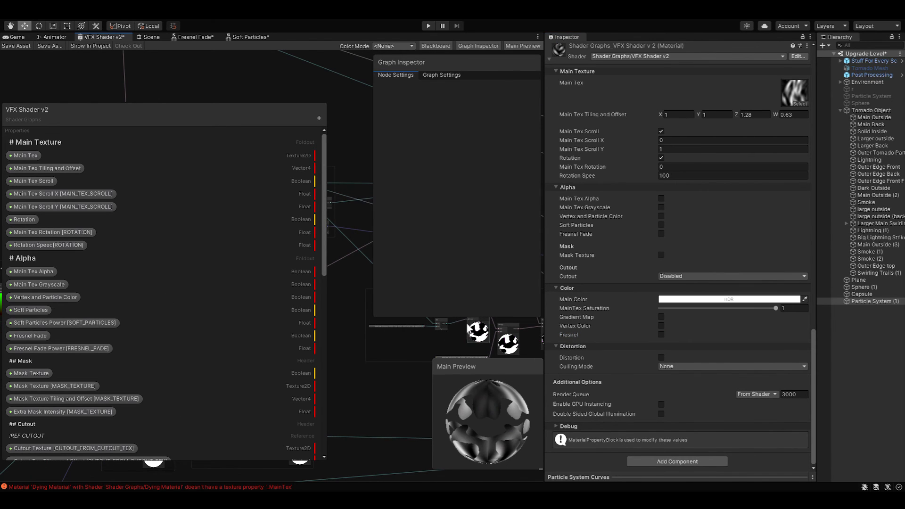
Disable Rotation and Main Tex Scroll in the material's Main Texture section.
{"action": "left_click_drag", "start_coordinate": [324, 233], "coordinate": [325, 208]}
{"action": "left_click", "coordinate": [663, 159]}
{"action": "left_click", "coordinate": [661, 146]}
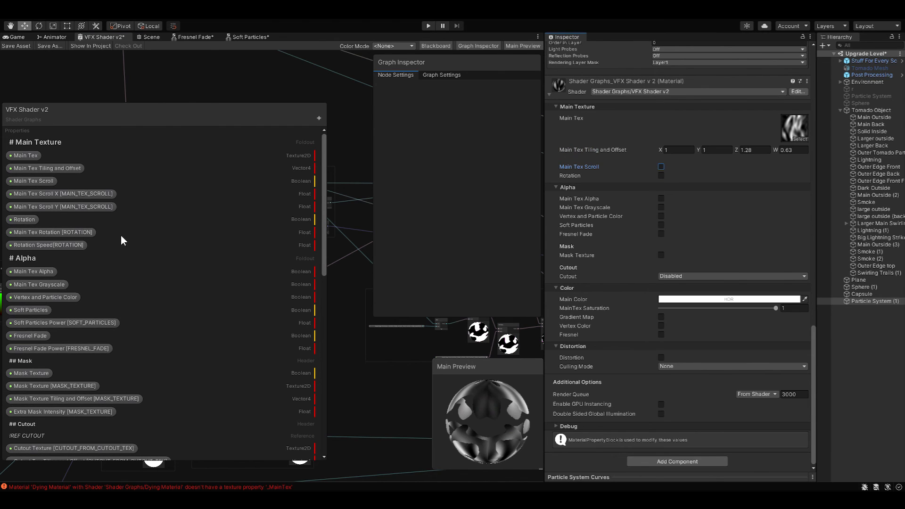
Examine the Rotation and Main Tex properties in the Graph Inspector, highlighting the Main Tex reference name.
{"action": "left_click", "coordinate": [24, 219]}
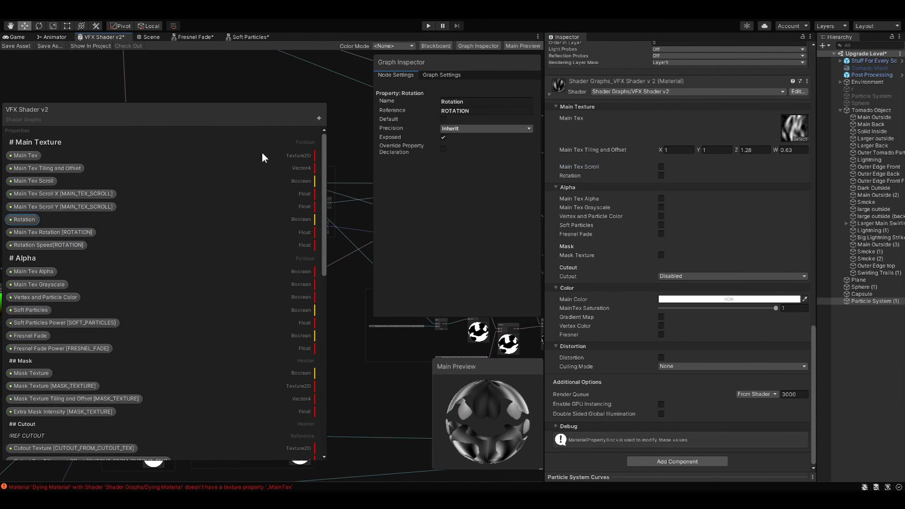
{"action": "left_click", "coordinate": [23, 156]}
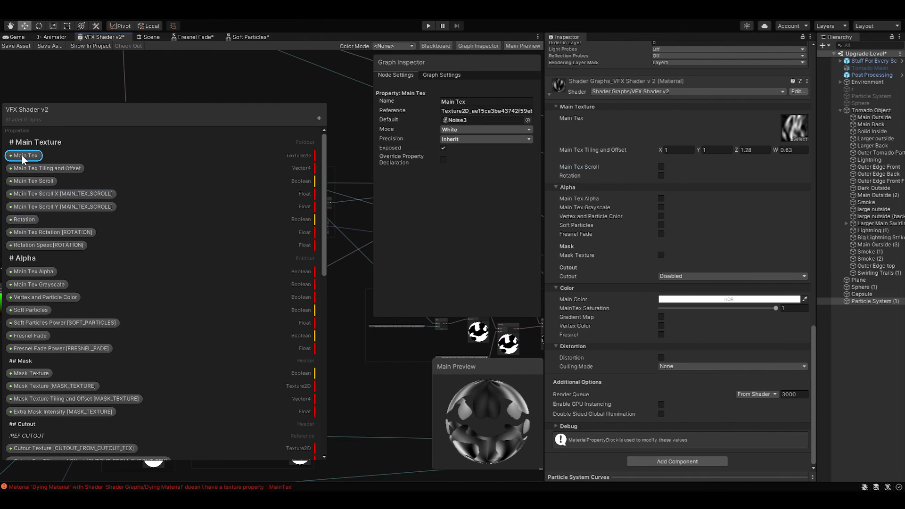
{"action": "left_click", "coordinate": [481, 111]}
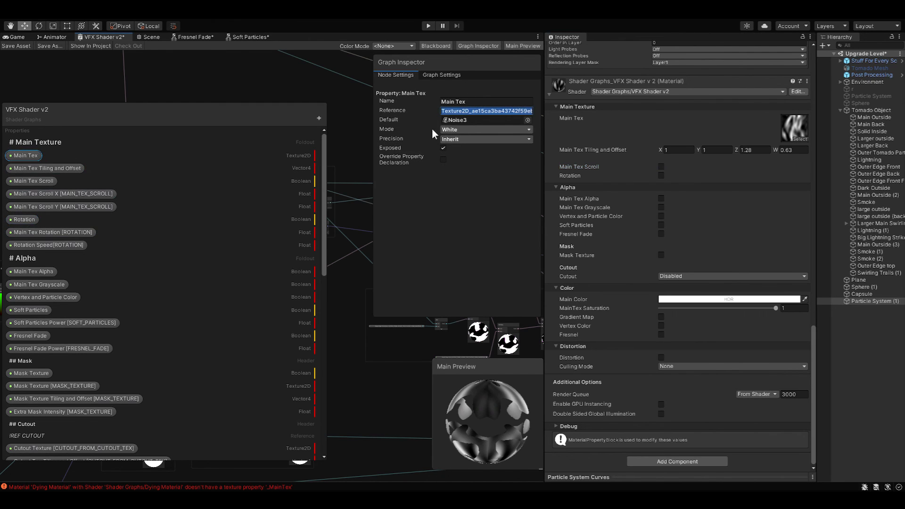
Examine the Main Tex Scroll boolean's settings, highlighting its MAIN_TEX_SCROLL reference.
{"action": "left_click", "coordinate": [33, 181]}
{"action": "left_click", "coordinate": [522, 111]}
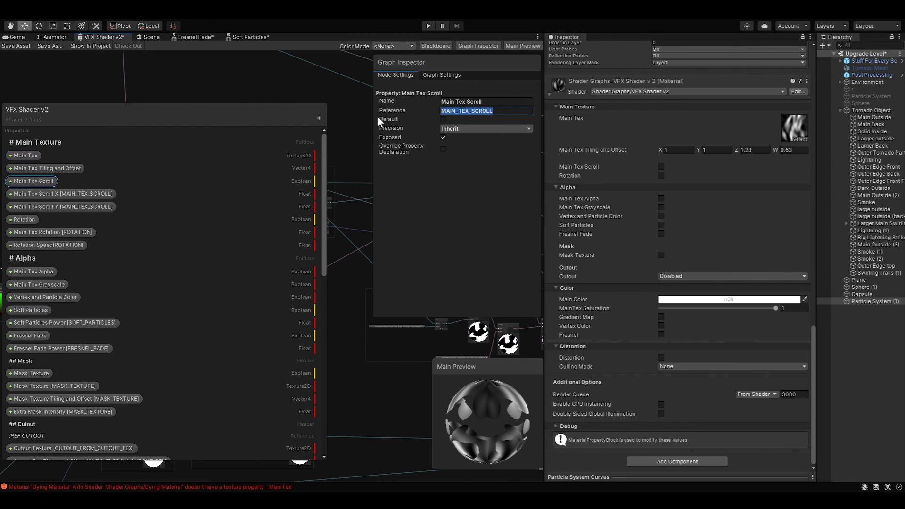
{"action": "left_click", "coordinate": [442, 137]}
{"action": "left_click", "coordinate": [394, 113]}
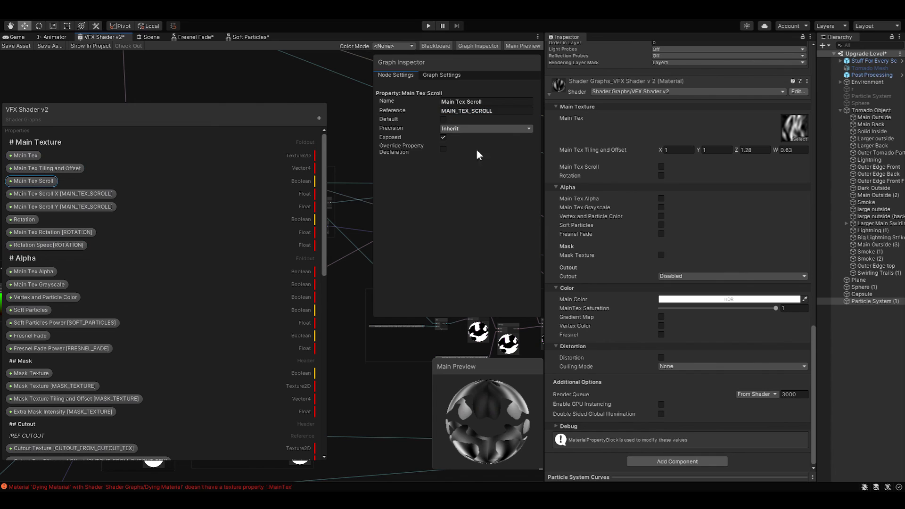
{"action": "left_click", "coordinate": [508, 111]}
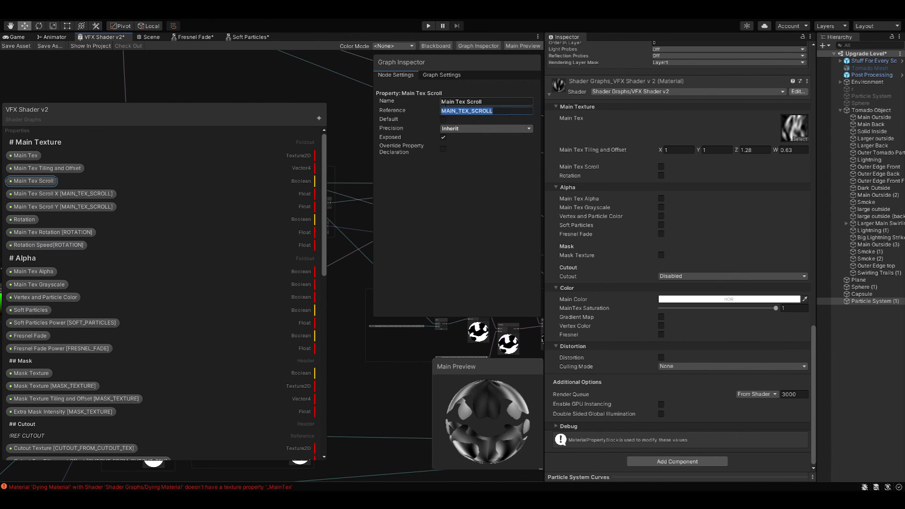
Examine the [MAIN_TEX_SCROLL] tag in the Main Tex Scroll X property's name and test the material's Main Tex Scroll option.
{"action": "left_click", "coordinate": [66, 194]}
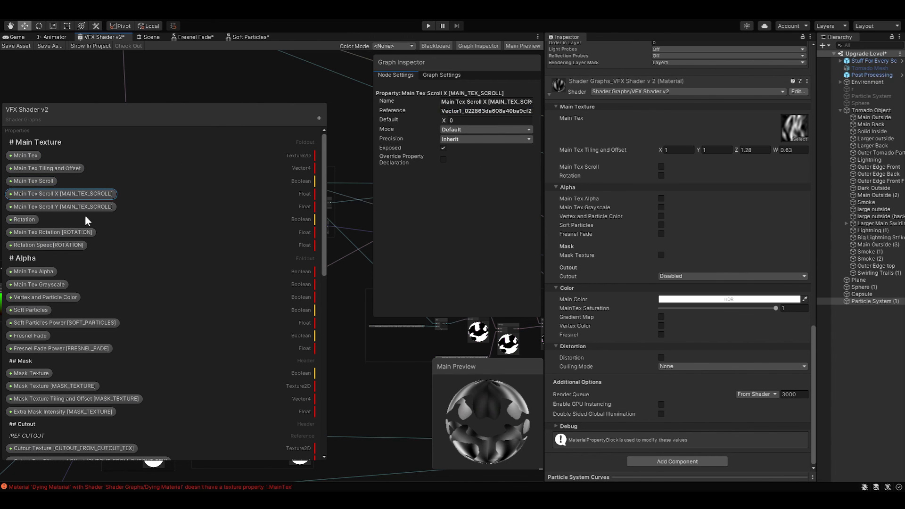
{"action": "left_click", "coordinate": [488, 101]}
{"action": "left_click_drag", "start_coordinate": [487, 101], "coordinate": [650, 107]}
{"action": "left_click", "coordinate": [479, 102]}
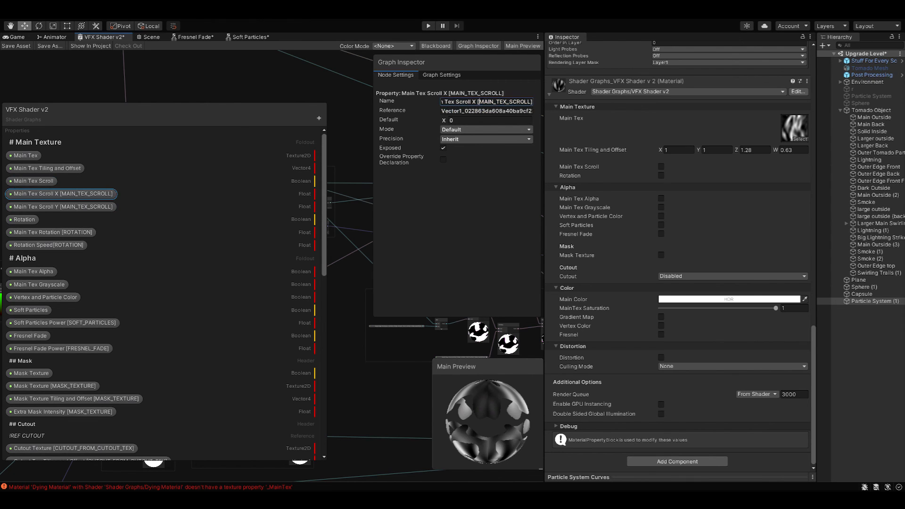
{"action": "left_click_drag", "start_coordinate": [478, 102], "coordinate": [531, 101]}
{"action": "left_click", "coordinate": [463, 217]}
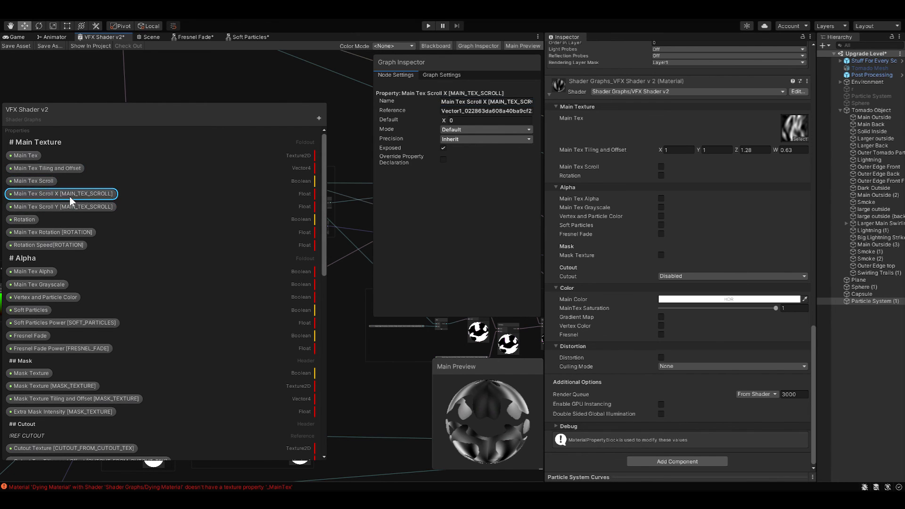
{"action": "left_click", "coordinate": [660, 167]}
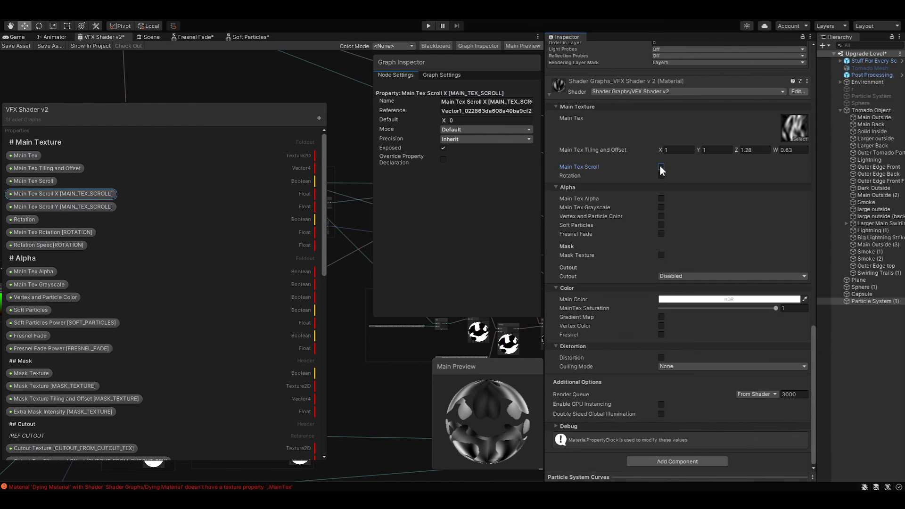
Review the Cutout, Color and Distortion properties' bracketed keyword tags, including the two conditions joined by || on Cutout Edge Smoothness.
{"action": "left_click_drag", "start_coordinate": [323, 221], "coordinate": [323, 312]}
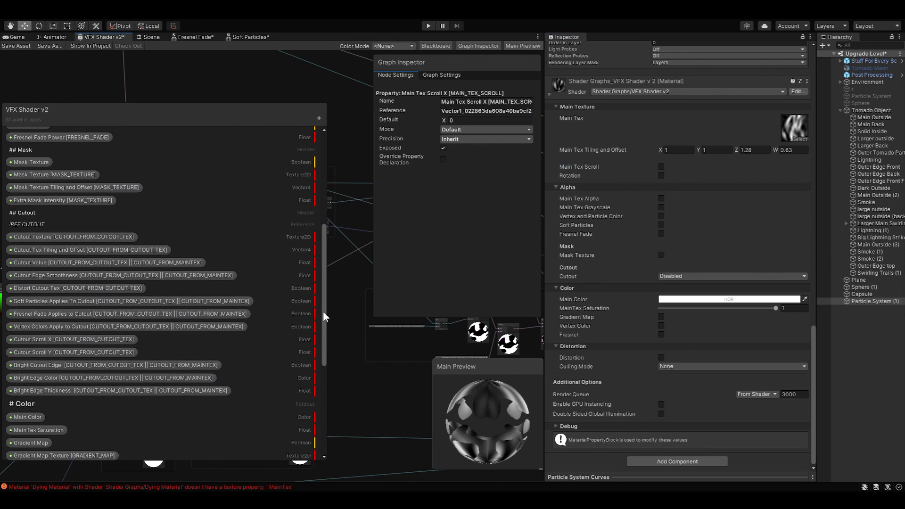
{"action": "left_click", "coordinate": [166, 275]}
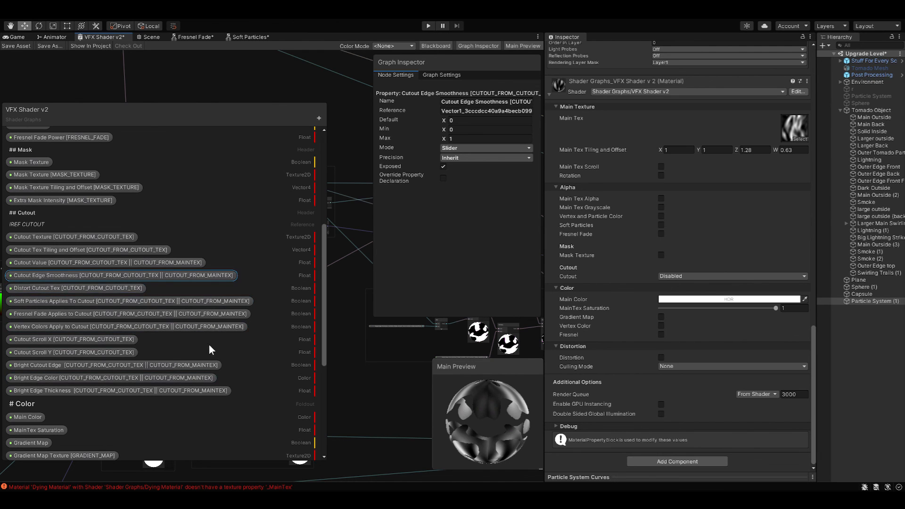
{"action": "scroll", "coordinate": [324, 301], "scroll_direction": "down", "scroll_amount": 2}
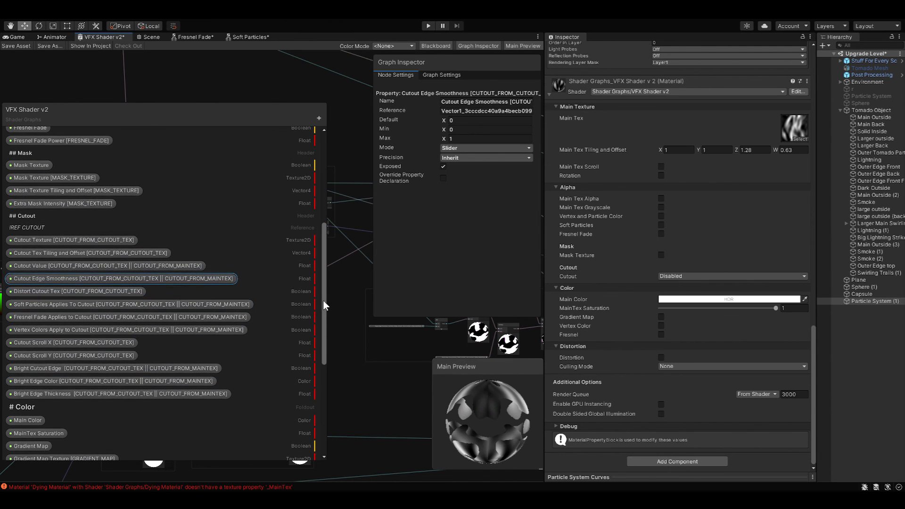
{"action": "scroll", "coordinate": [113, 345], "scroll_direction": "down", "scroll_amount": 2}
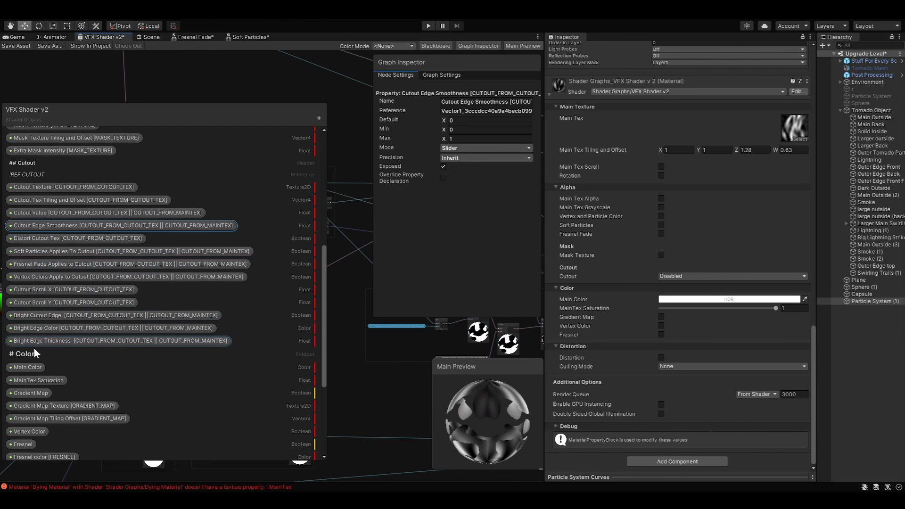
{"action": "scroll", "coordinate": [138, 361], "scroll_direction": "down", "scroll_amount": 10}
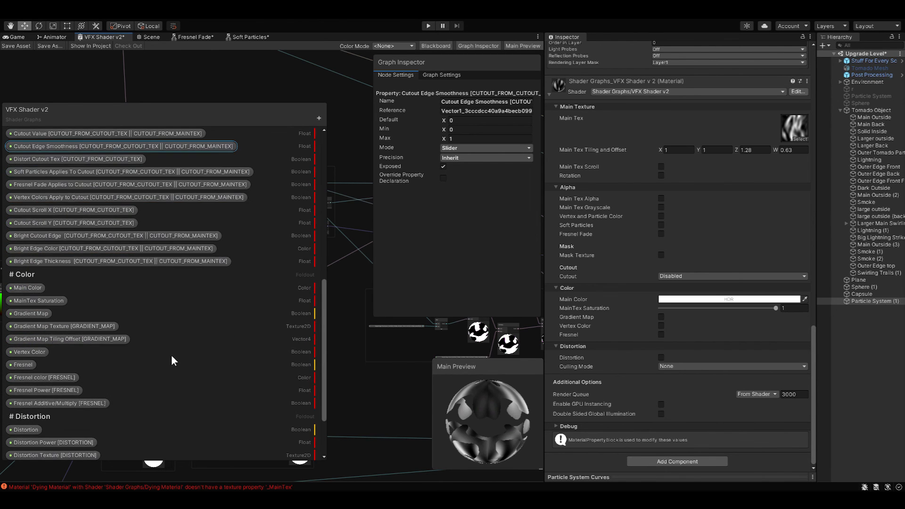
{"action": "scroll", "coordinate": [173, 355], "scroll_direction": "up", "scroll_amount": 19}
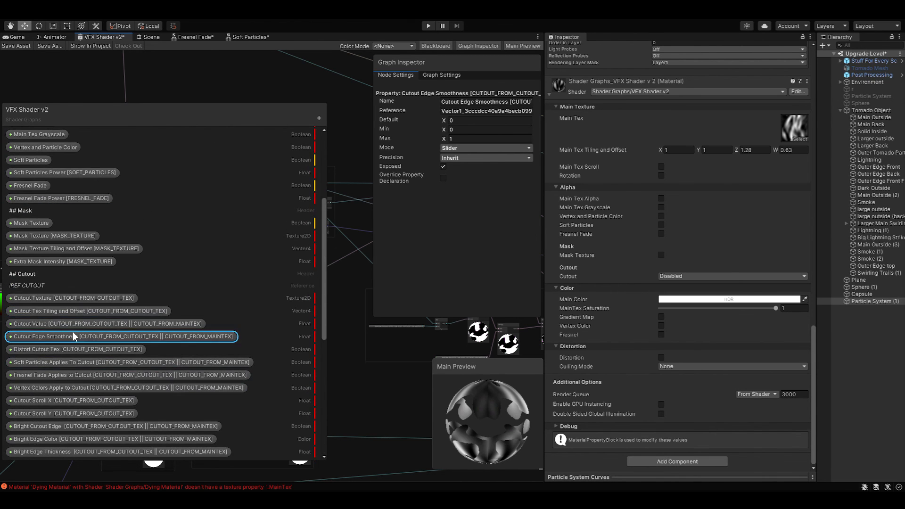
Compare the Blackboard's ## Mask and ## Cutout headers with the material's sections, and test collapsing and expanding the Alpha foldout.
{"action": "double_click", "coordinate": [21, 273]}
{"action": "left_click", "coordinate": [17, 273]}
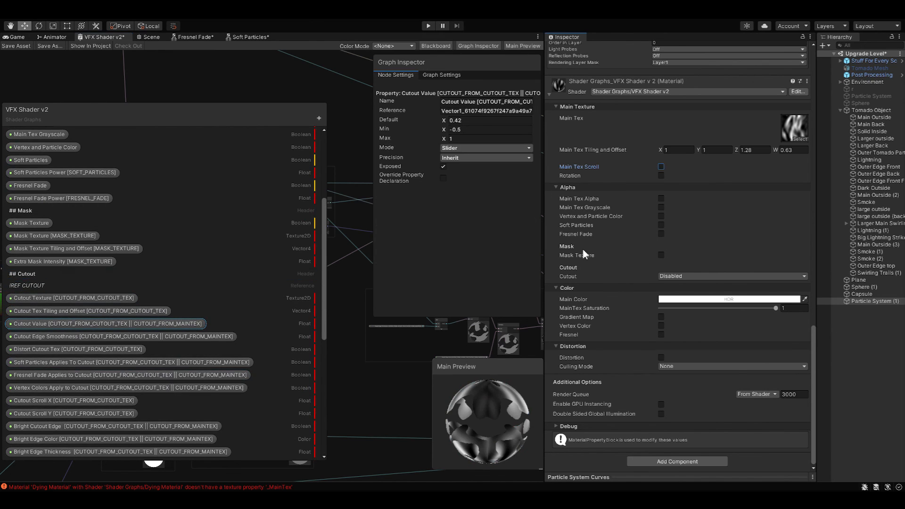
{"action": "scroll", "coordinate": [572, 187], "scroll_direction": "up", "scroll_amount": 4}
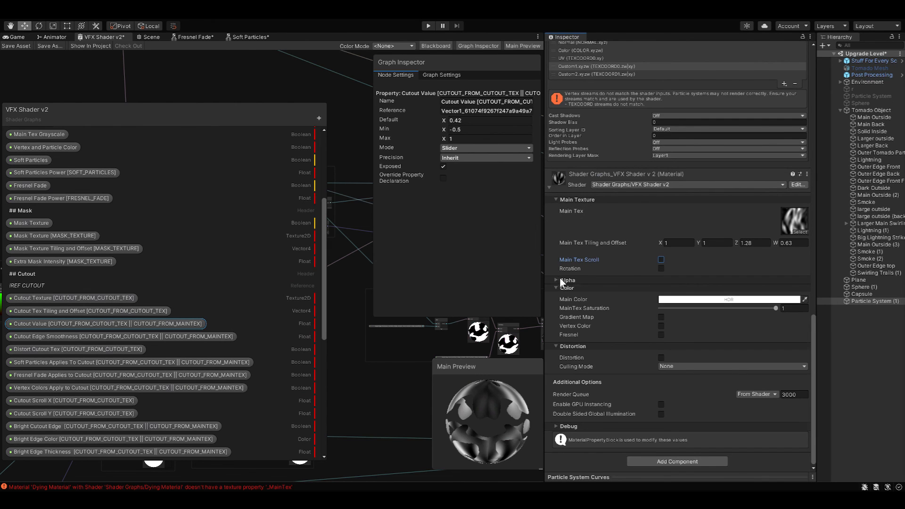
{"action": "scroll", "coordinate": [668, 338], "scroll_direction": "down", "scroll_amount": 4}
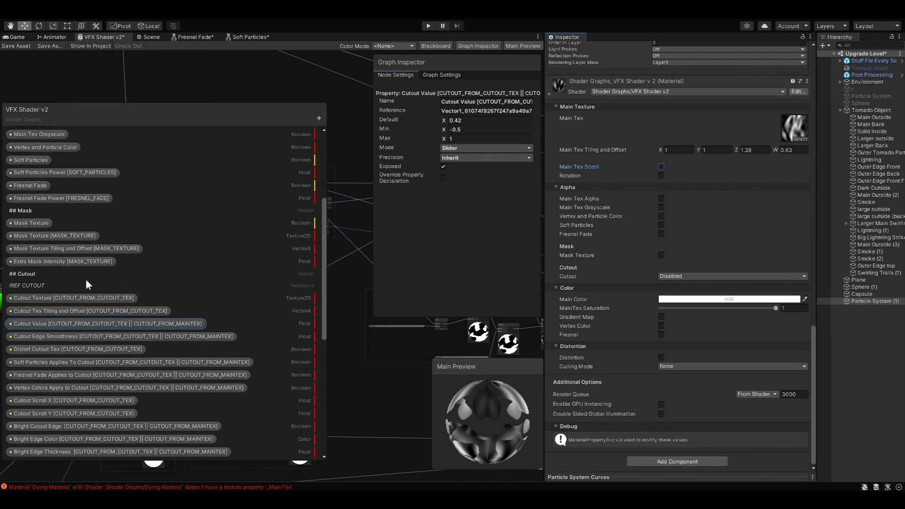
Examine the settings and entries of the Cutout and Culling Mode enum keywords at the end of the Blackboard.
{"action": "scroll", "coordinate": [85, 279], "scroll_direction": "up", "scroll_amount": 3}
{"action": "scroll", "coordinate": [172, 302], "scroll_direction": "down", "scroll_amount": 8}
{"action": "scroll", "coordinate": [173, 307], "scroll_direction": "down", "scroll_amount": 1}
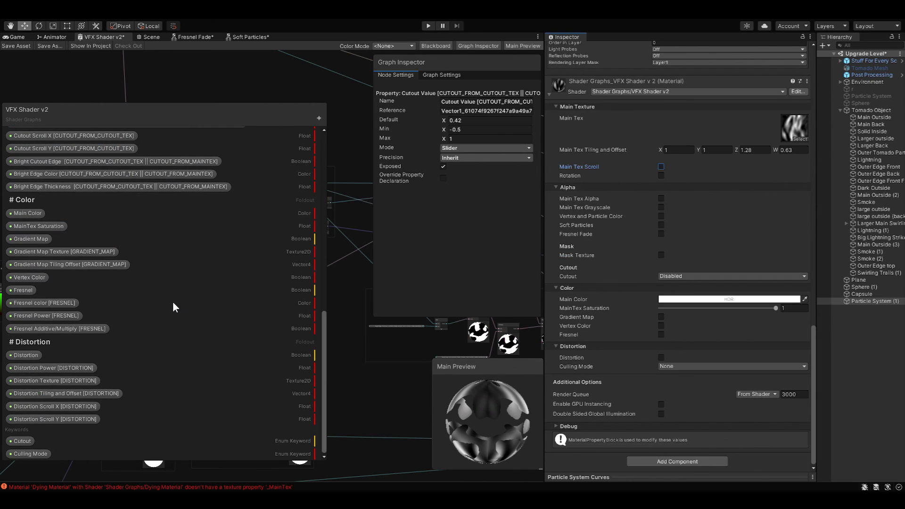
{"action": "left_click", "coordinate": [27, 453]}
{"action": "left_click", "coordinate": [24, 443]}
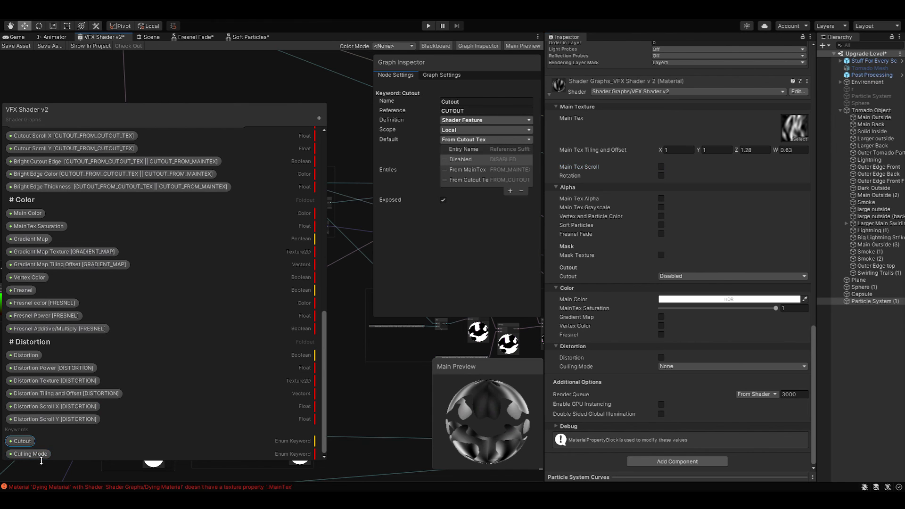
{"action": "left_click", "coordinate": [38, 452]}
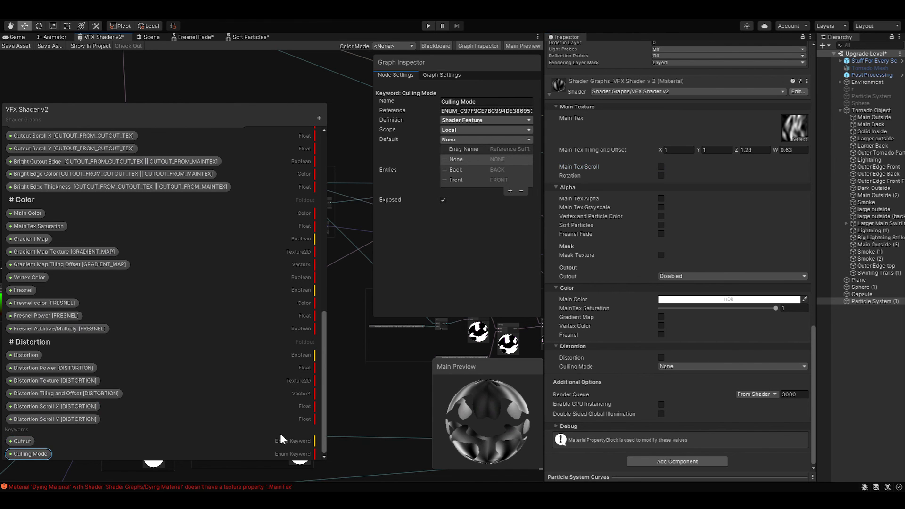
Return to the Scene view, frame the tornado effect, and replay it with the Smoke (1) particle system selected.
{"action": "left_click", "coordinate": [150, 38]}
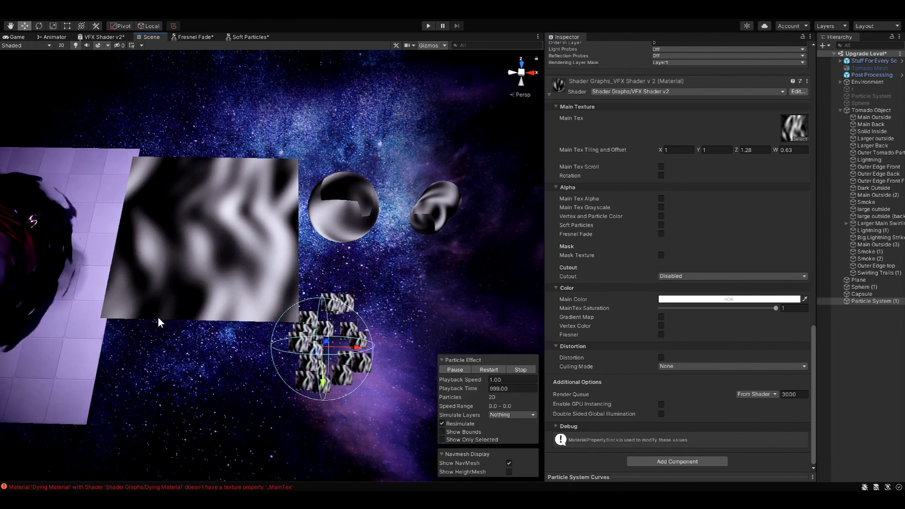
{"action": "middle_click_drag", "start_coordinate": [101, 318], "coordinate": [413, 396]}
{"action": "left_click_drag", "start_coordinate": [413, 396], "coordinate": [436, 234], "text": "alt"}
{"action": "left_click", "coordinate": [874, 252]}
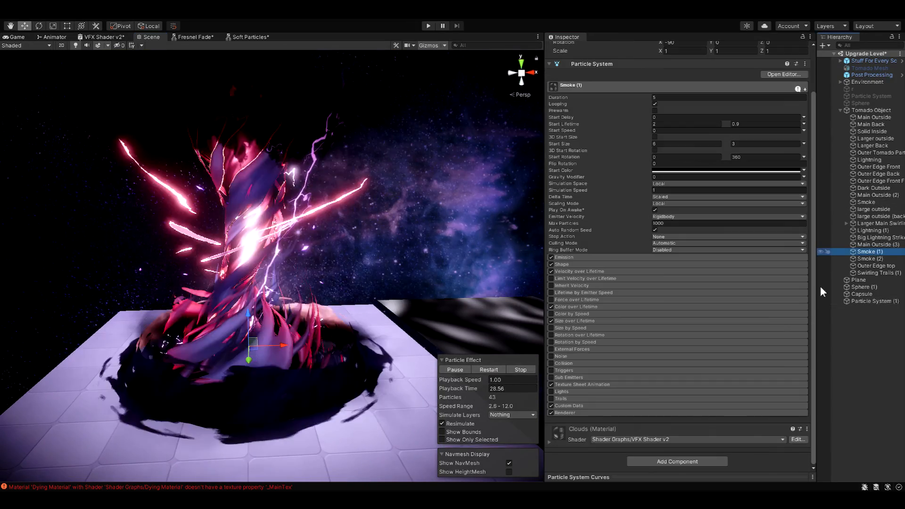
{"action": "left_click", "coordinate": [485, 368]}
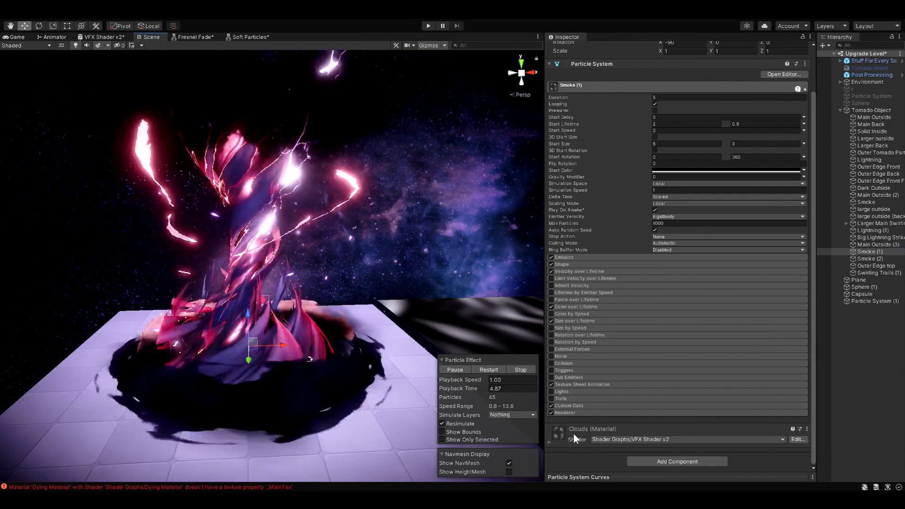
Review the Alpha, Mask, Color and Distortion properties of the Clouds material on Smoke (1).
{"action": "scroll", "coordinate": [598, 329], "scroll_direction": "down", "scroll_amount": 15}
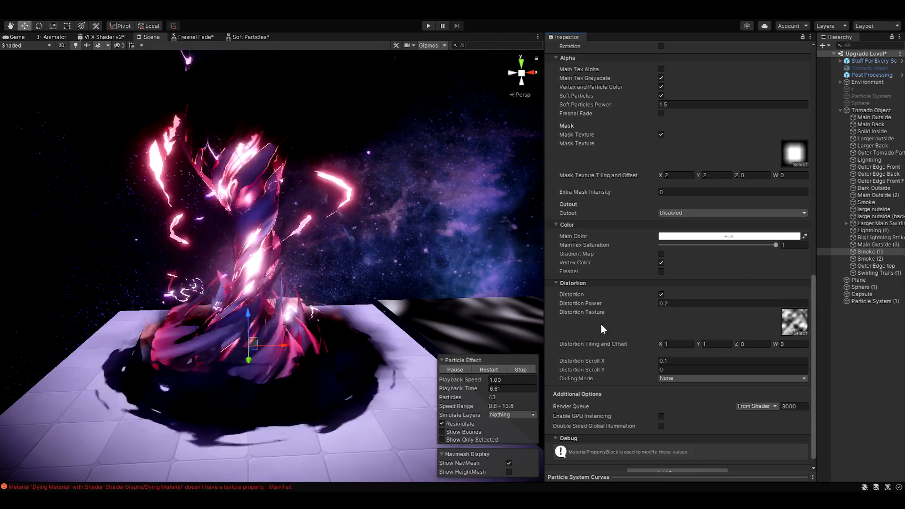
{"action": "scroll", "coordinate": [601, 324], "scroll_direction": "up", "scroll_amount": 3}
{"action": "left_click_drag", "start_coordinate": [815, 277], "coordinate": [813, 301]}
View Sphere (1)'s material and the test objects beside the tornado, and select Outer Edge top to preview the effect.
{"action": "left_click", "coordinate": [864, 289]}
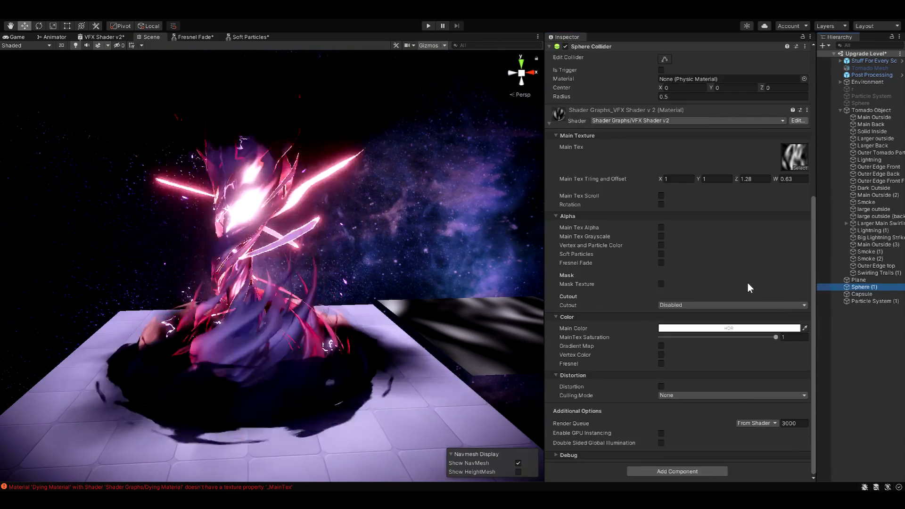
{"action": "middle_click_drag", "start_coordinate": [405, 278], "coordinate": [294, 277]}
{"action": "left_click_drag", "start_coordinate": [294, 276], "coordinate": [350, 277], "text": "alt"}
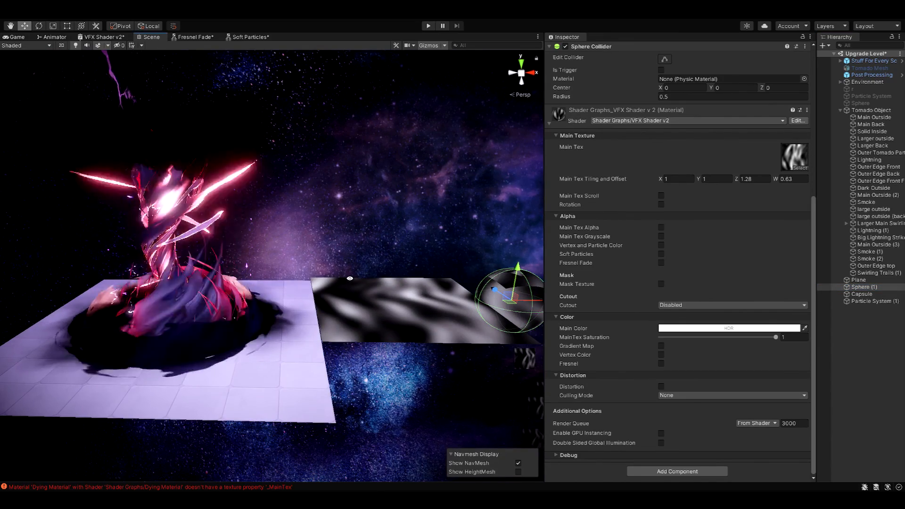
{"action": "left_click", "coordinate": [875, 266]}
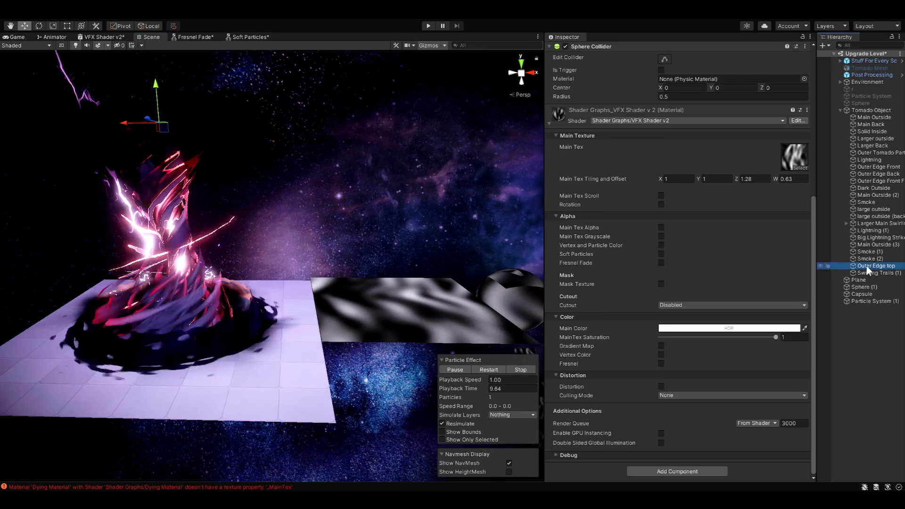